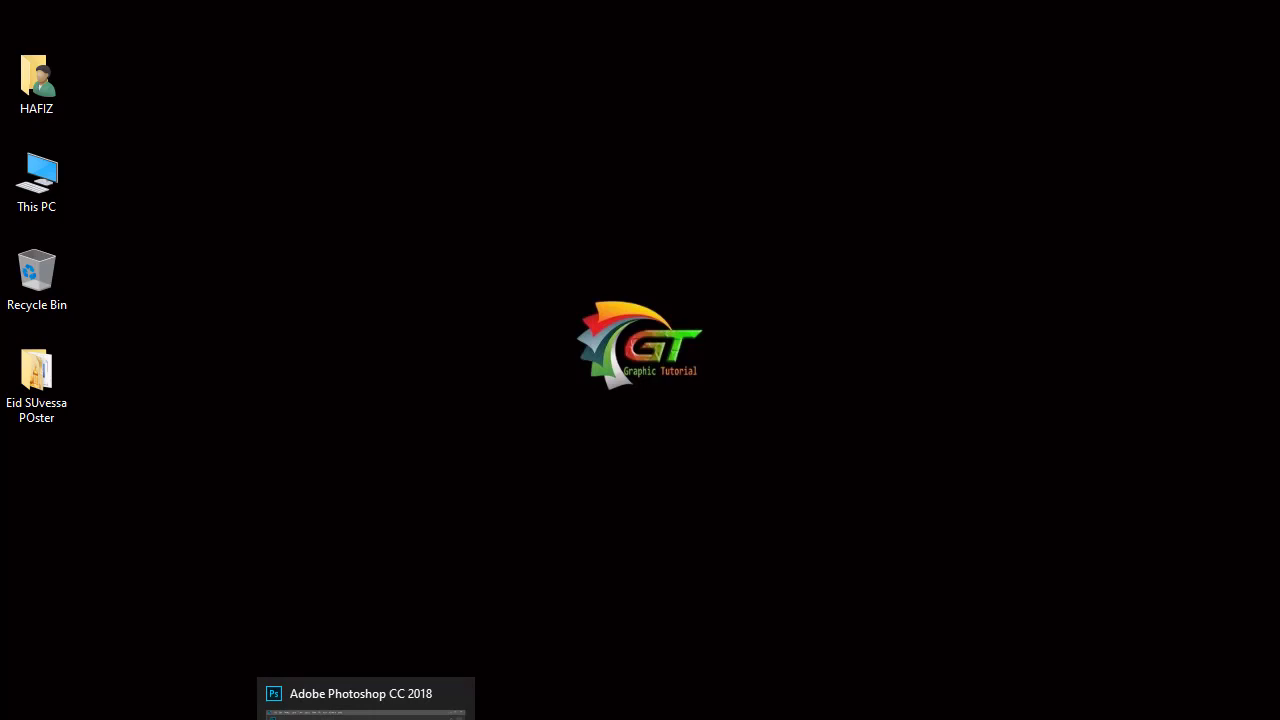
Bring Photoshop CC 2018 forward to its start screen listing recent files like 1.psd and Poster.psd.
left_click(365, 705)
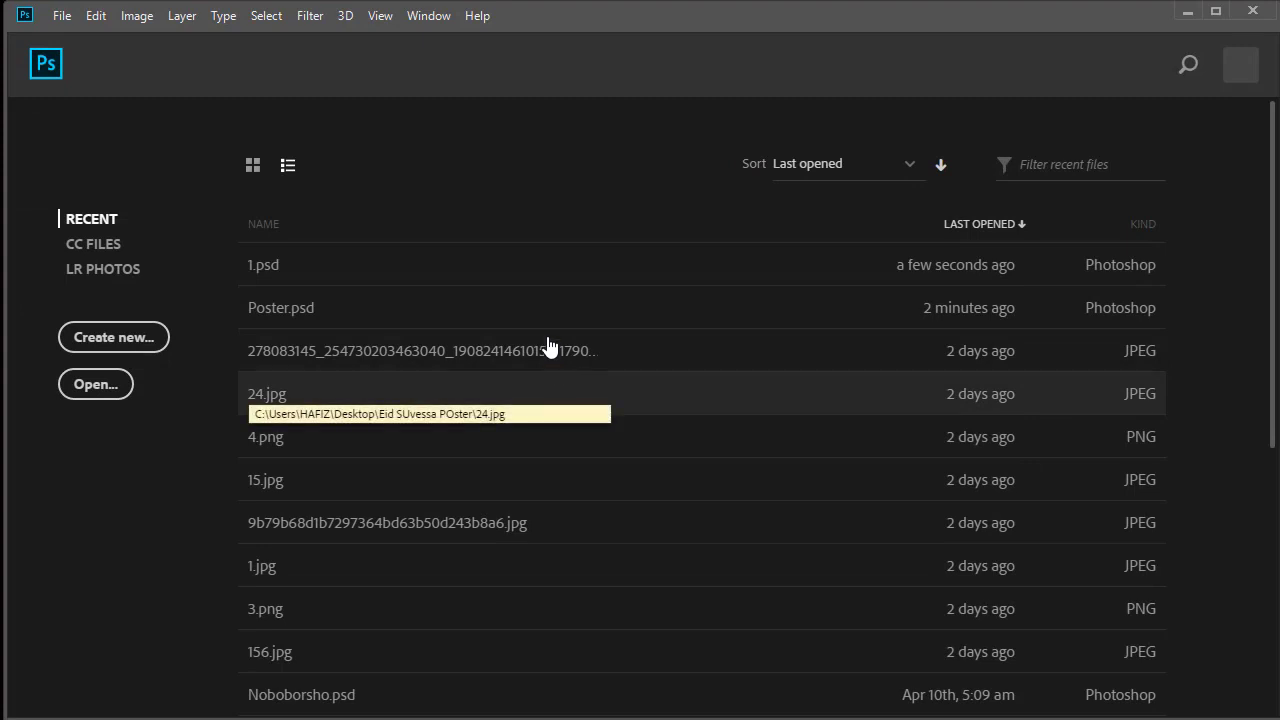
Configure a new Print document: 14 × 19 inches, 72 pixels/inch, CMYK Color.
left_click(137, 347)
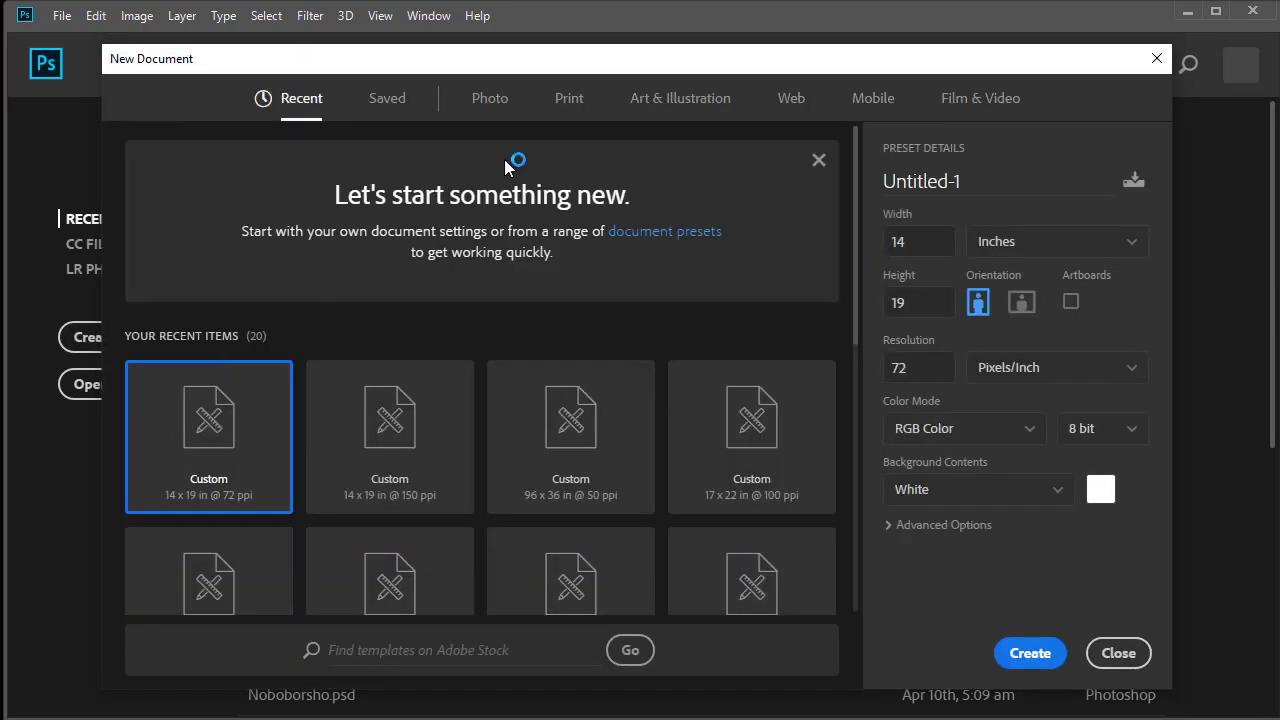
left_click(567, 100)
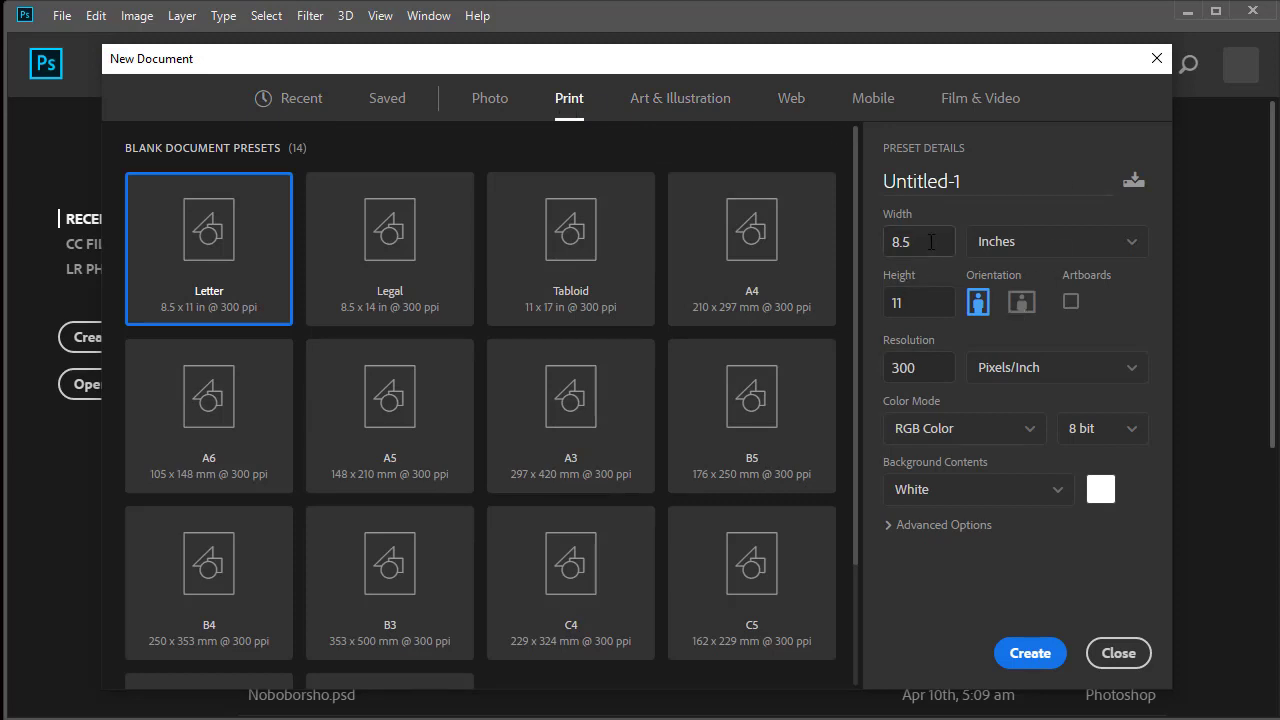
left_click(886, 249)
type("1")
type("4")
left_click(884, 297)
key("BackSpace")
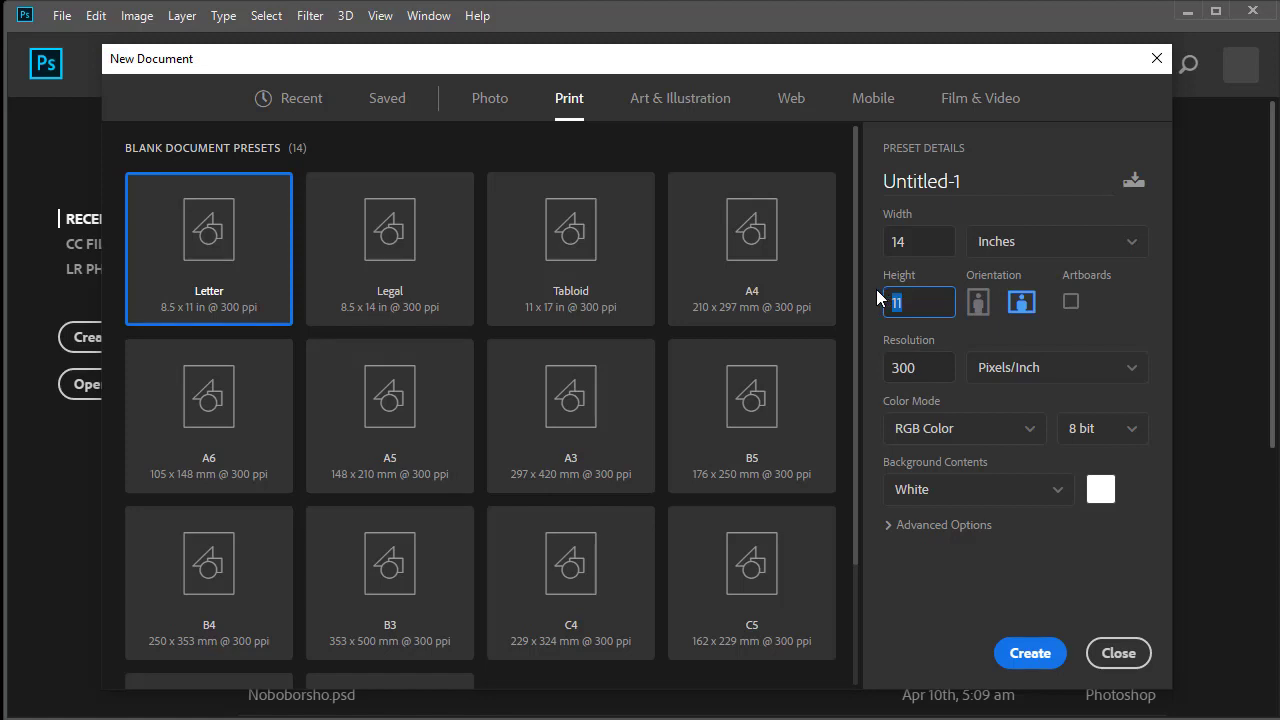
type("9")
left_click(922, 364)
type("7")
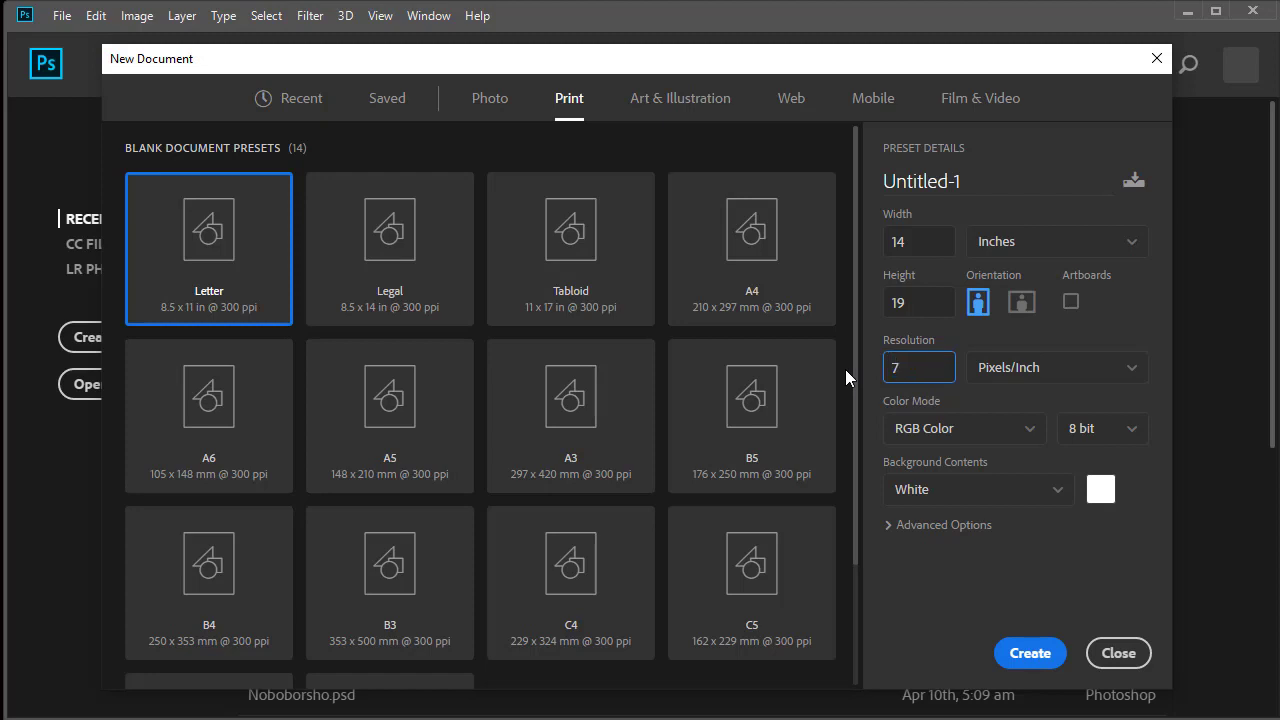
type("2")
left_click(1008, 431)
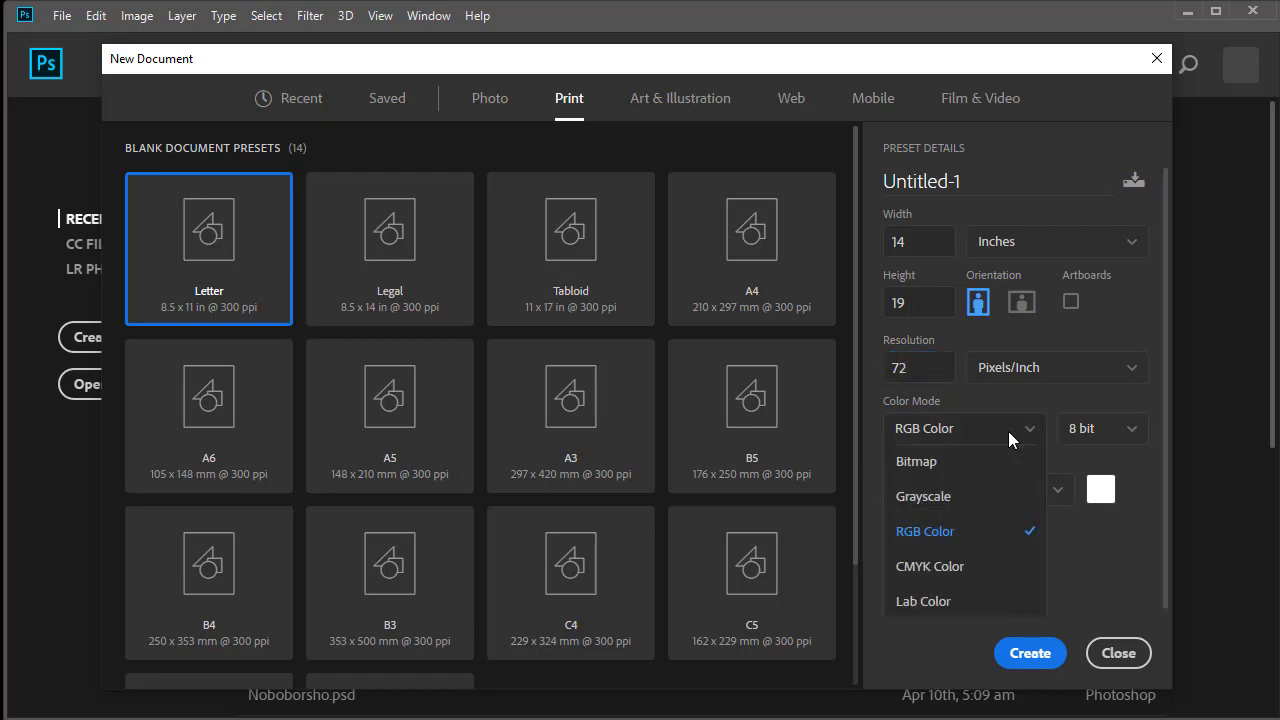
left_click(948, 568)
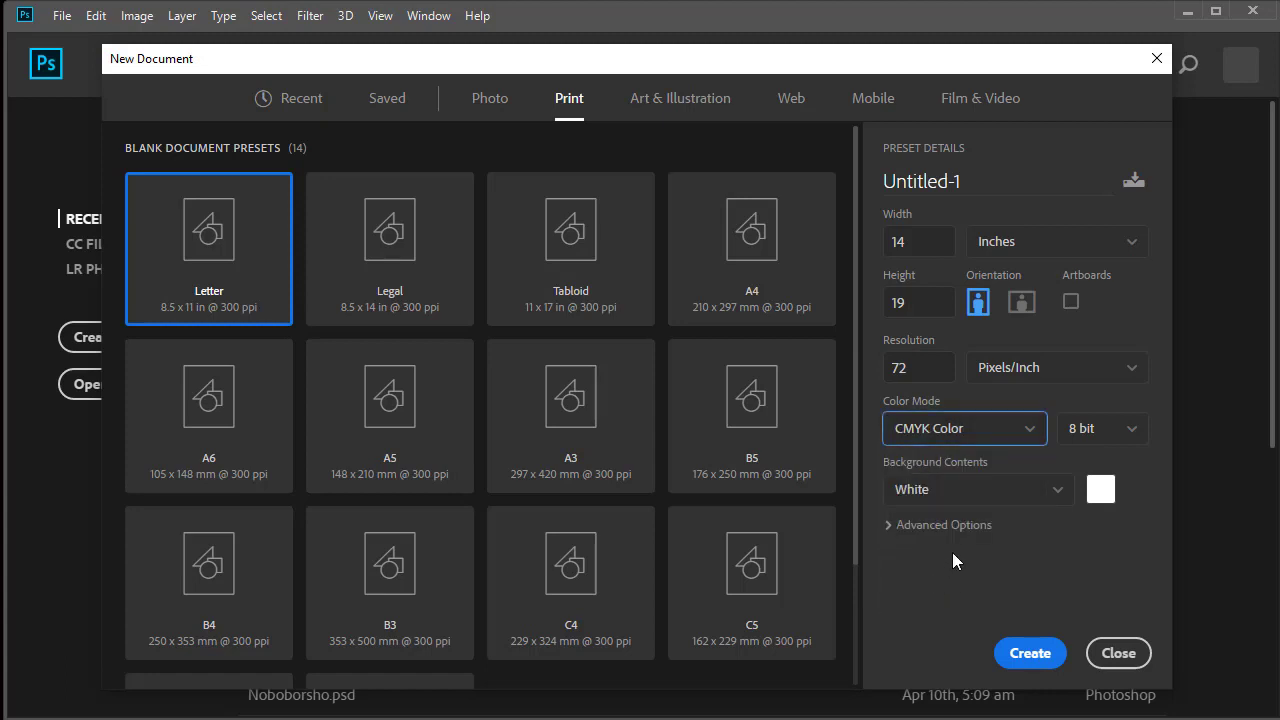
Create the blank CMYK poster, then run a Google search for 'eid ul fitr background'.
left_click(1045, 655)
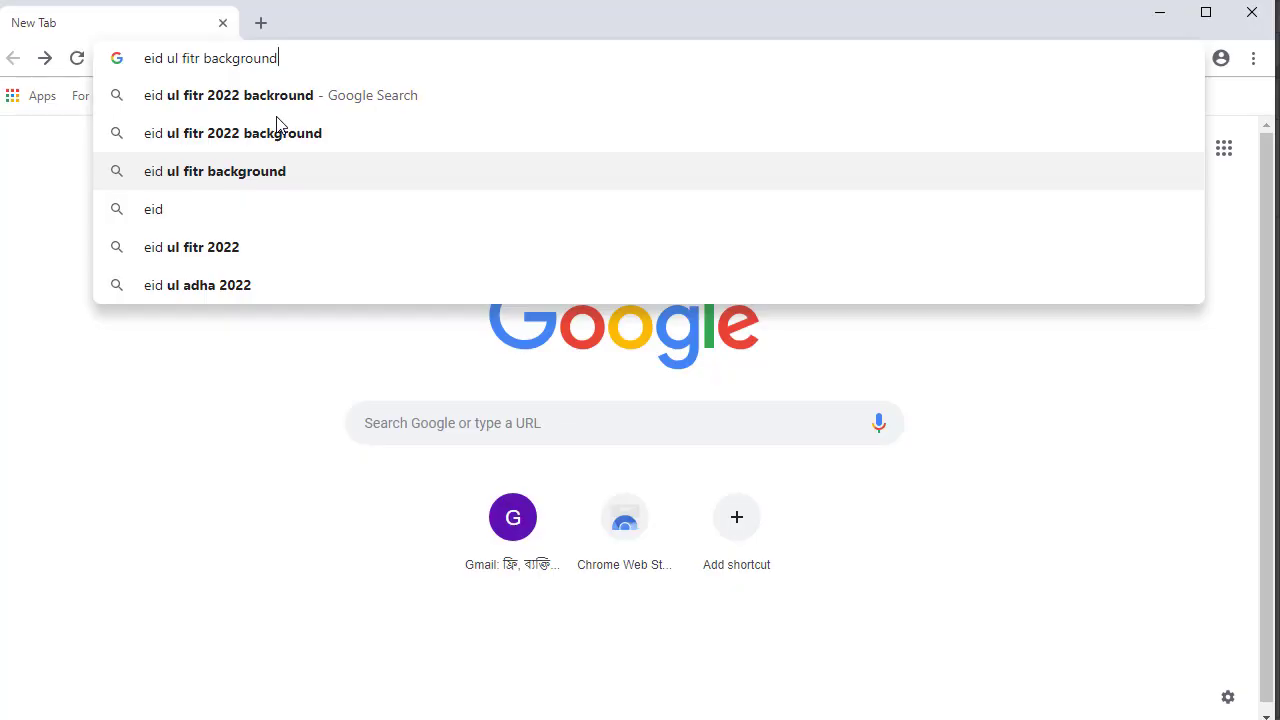
key("Return")
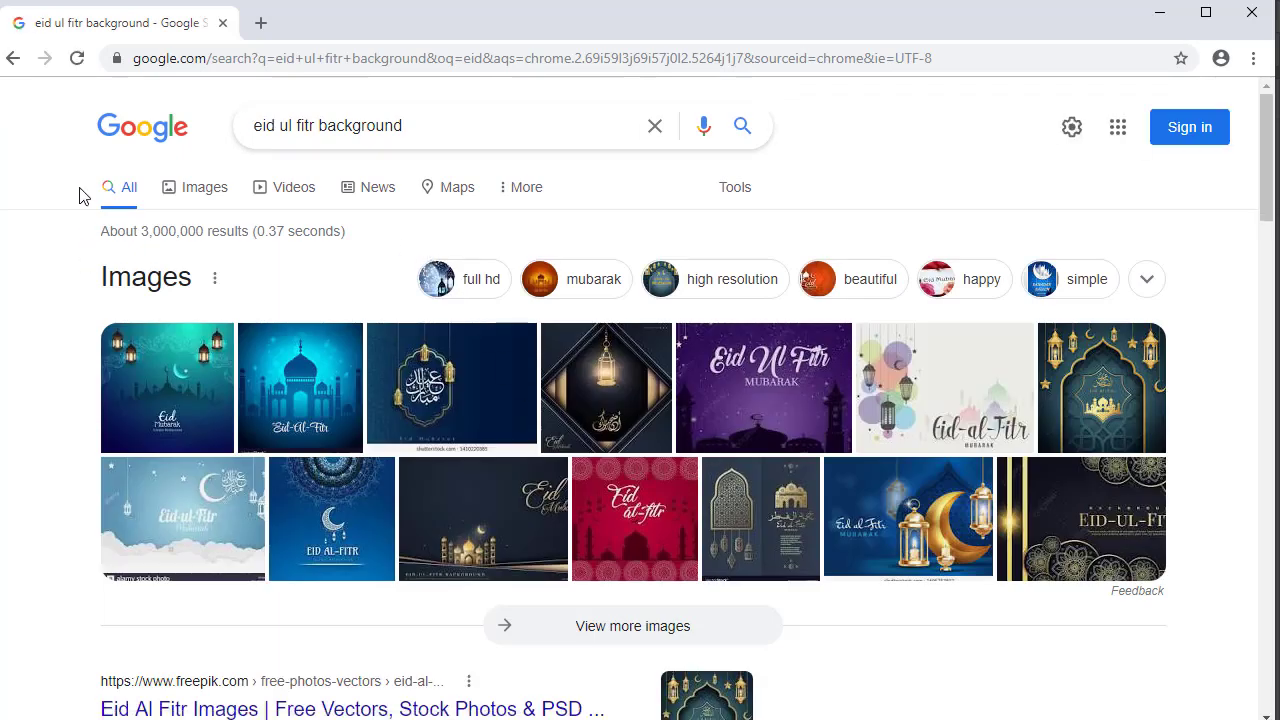
Browse Google image results for Eid ul Fitr backgrounds, then minimise Chrome.
left_click(200, 190)
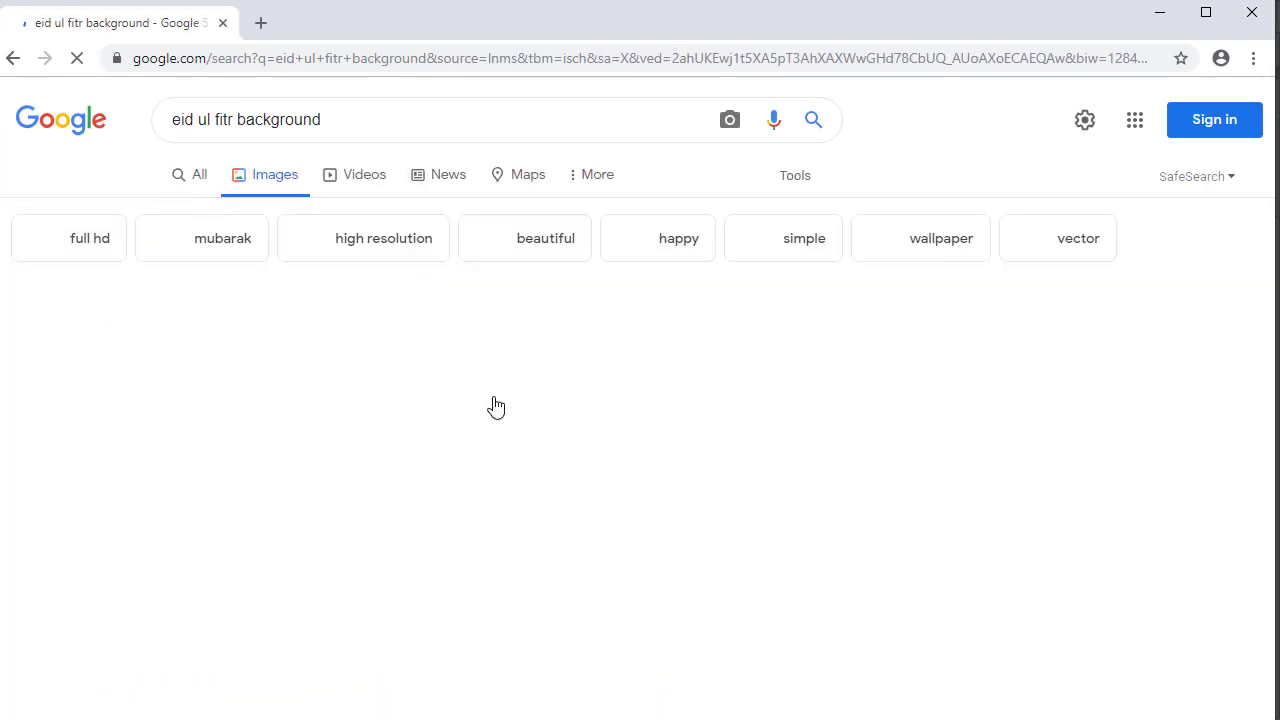
scroll(773, 412, "down", 5)
scroll(771, 409, "down", 4)
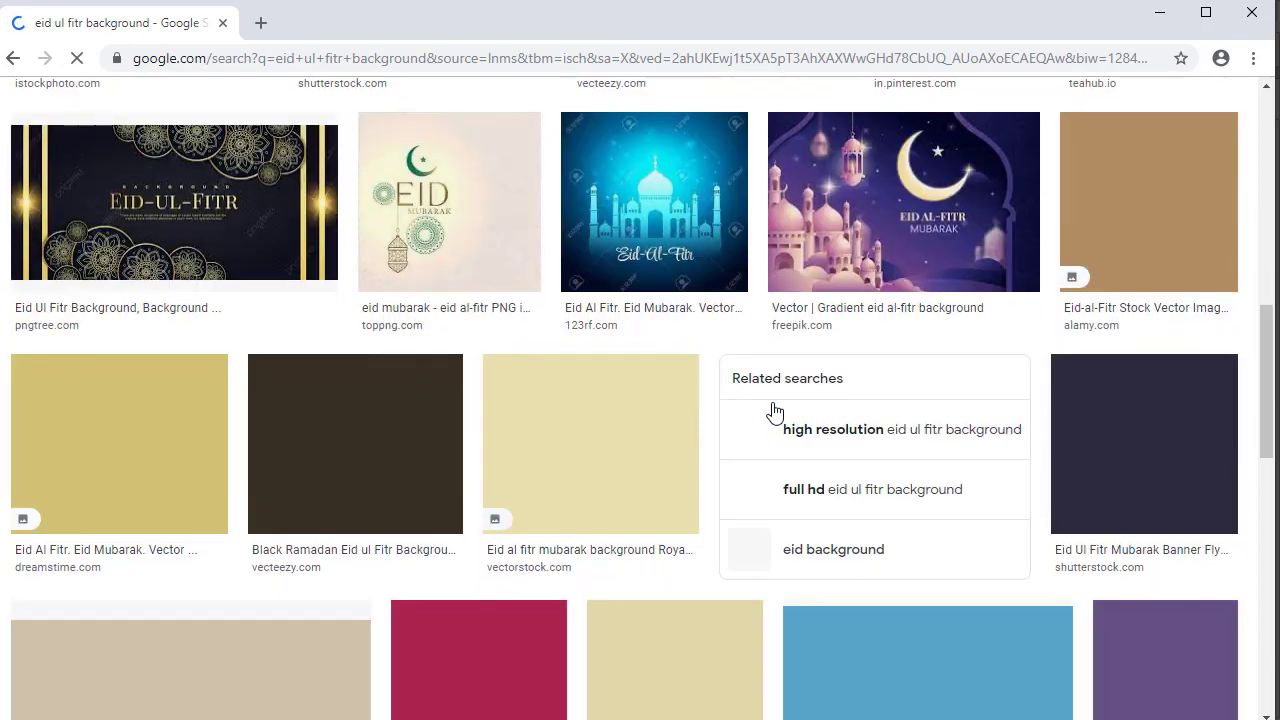
scroll(460, 403, "down", 1)
scroll(425, 400, "down", 3)
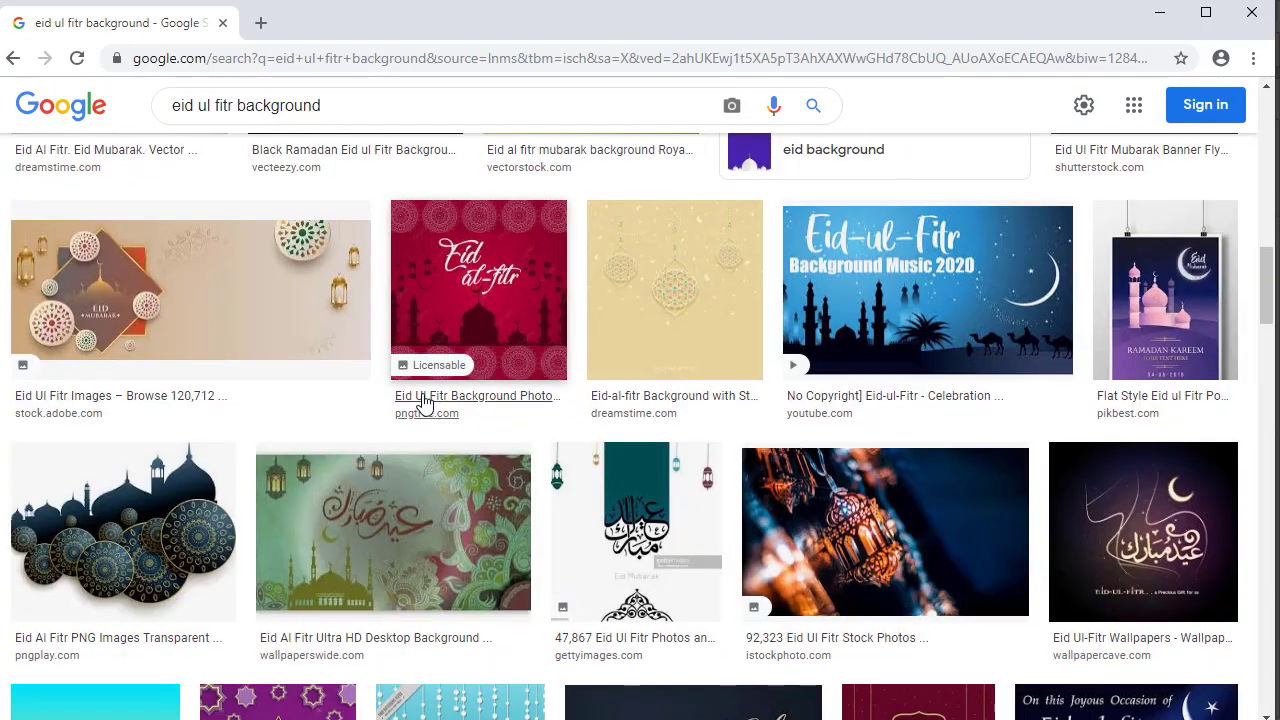
scroll(425, 400, "down", 5)
scroll(425, 400, "down", 4)
scroll(477, 391, "down", 4)
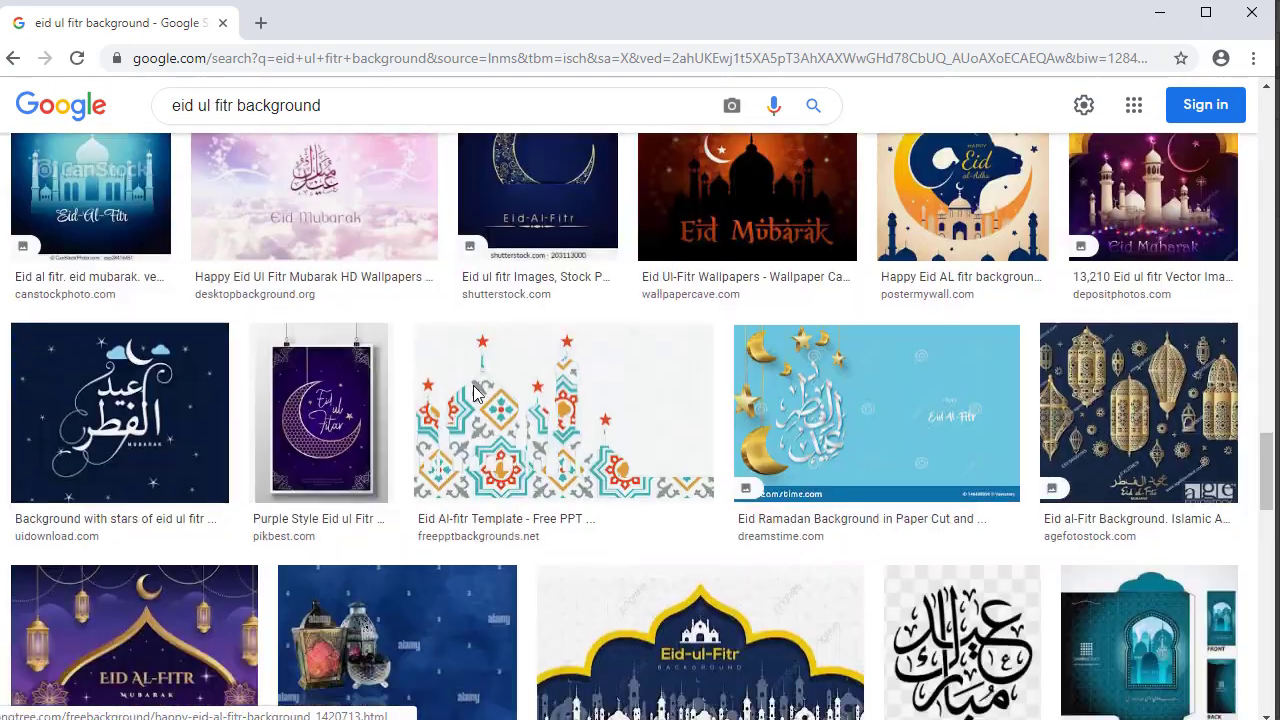
scroll(434, 340, "down", 4)
scroll(566, 455, "down", 3)
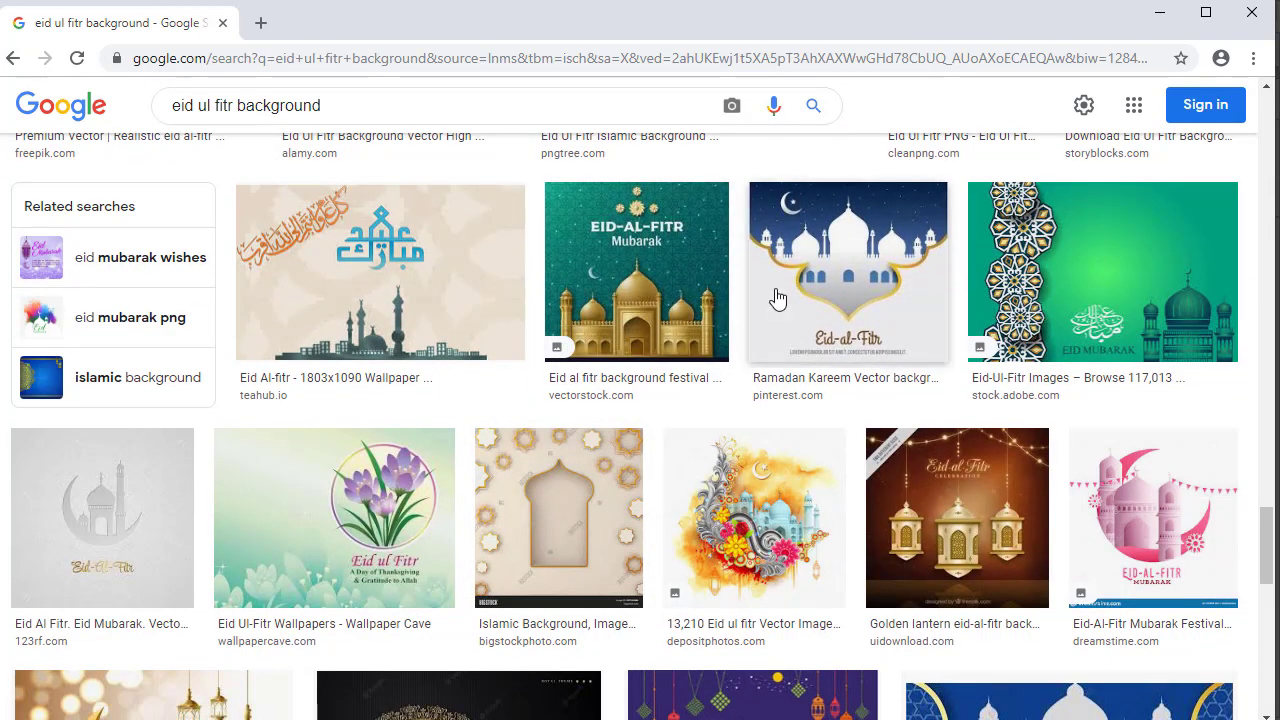
left_click(1160, 12)
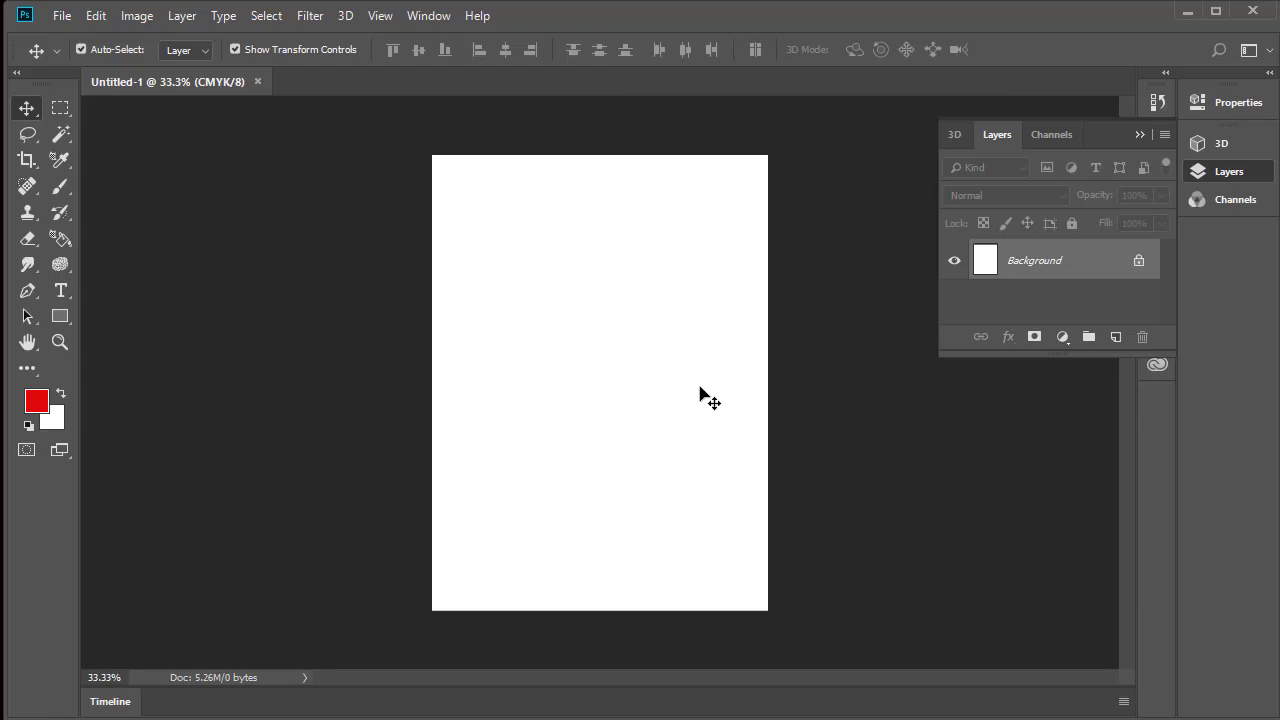
Open the lantern image sa (2).
left_click(64, 20)
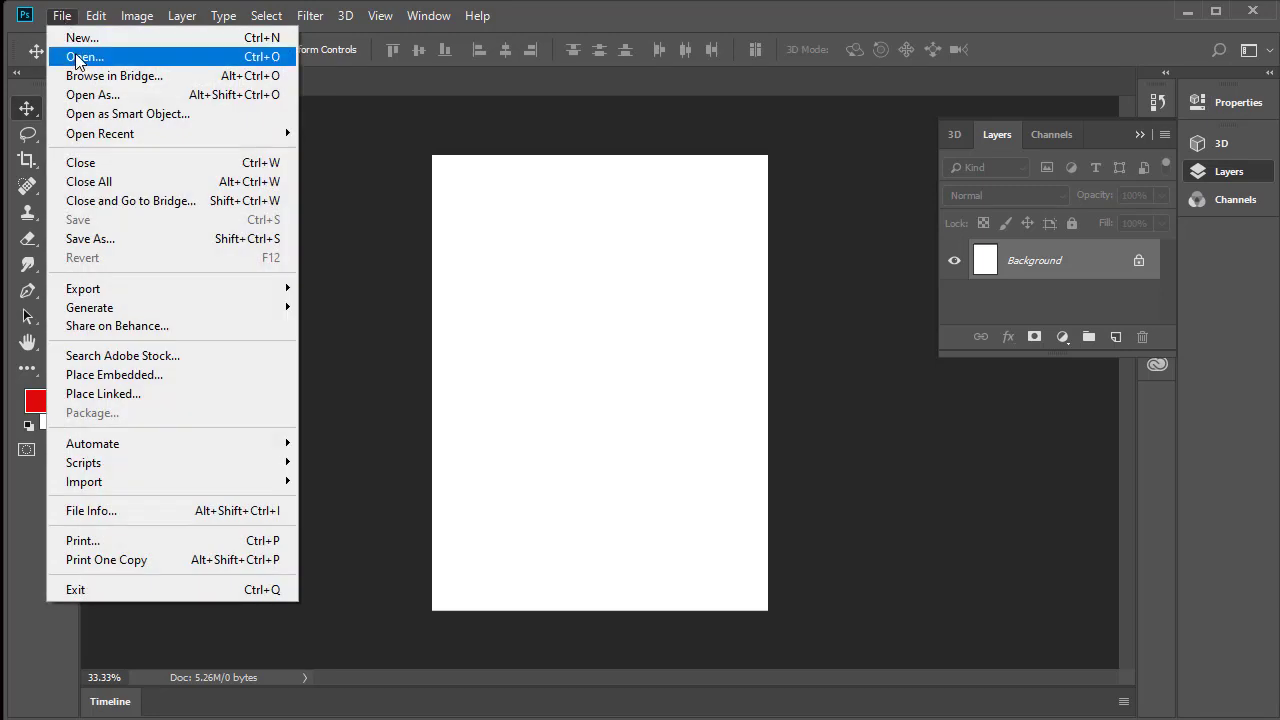
left_click(75, 54)
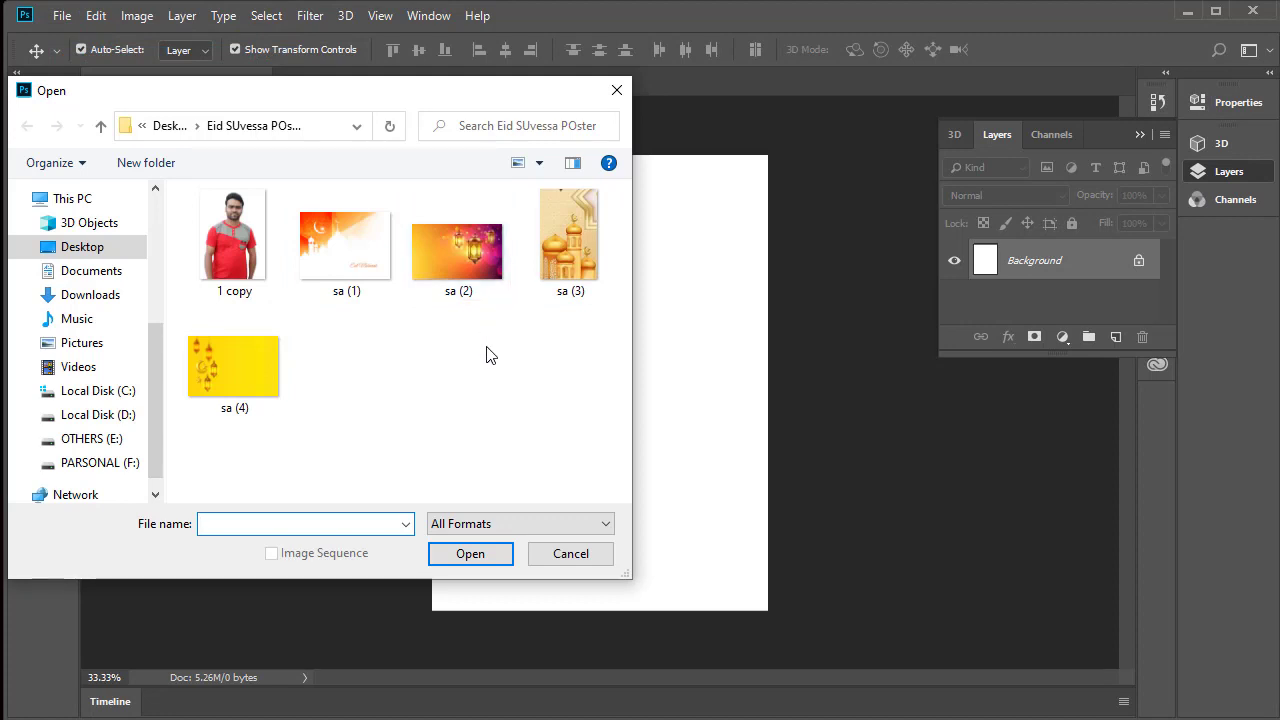
left_click(464, 250)
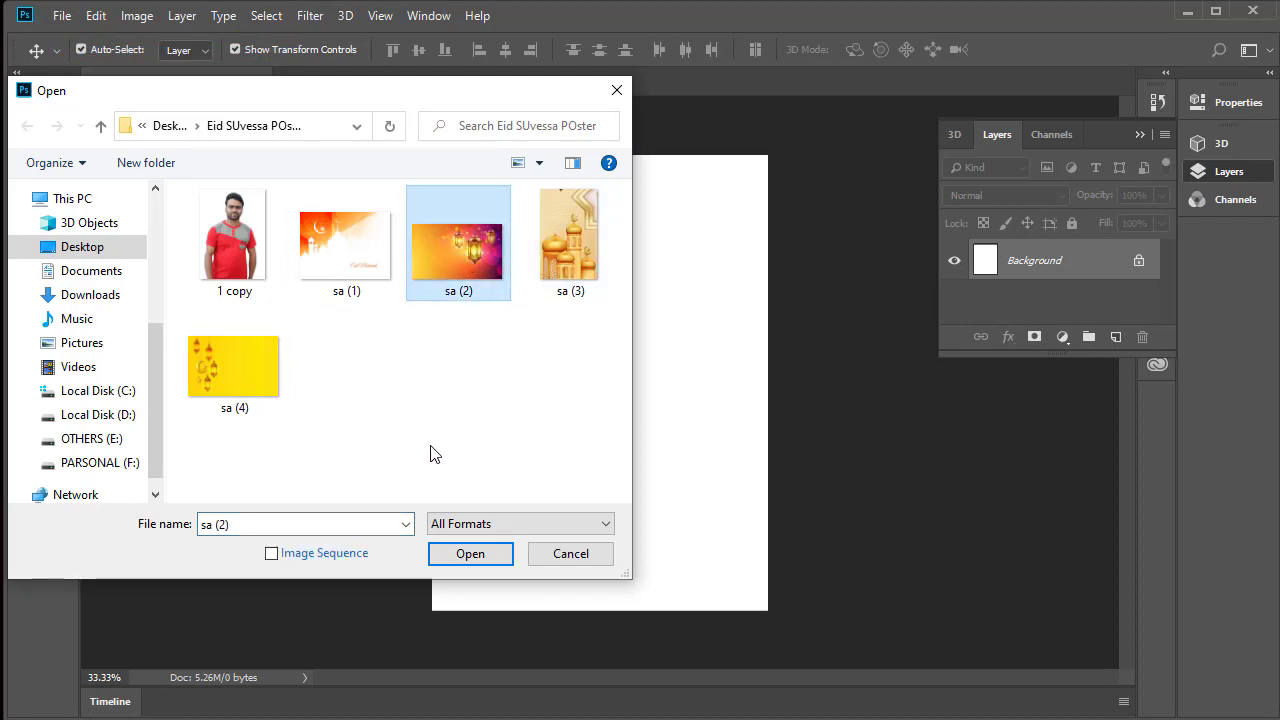
left_click(470, 556)
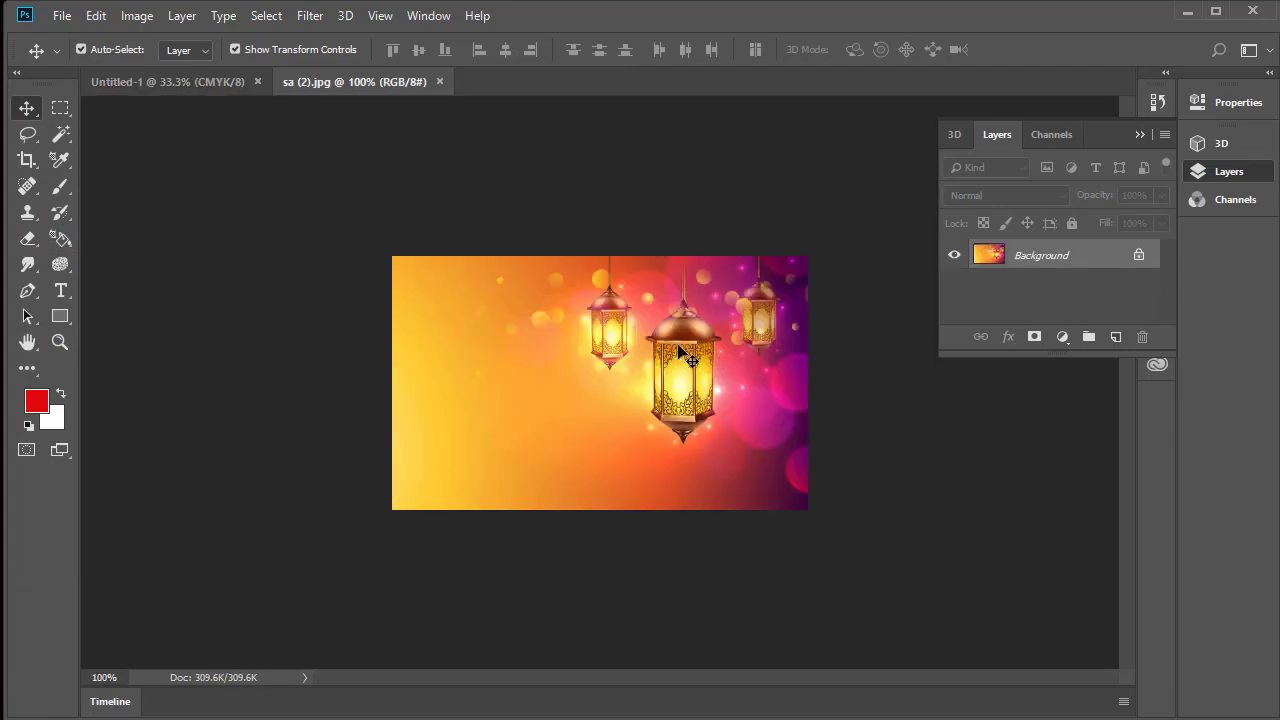
Drag the lanterns onto the poster's top-right as Layer 1 and enlarge them.
key("ctrl+a")
left_click_drag(706, 348, 553, 268)
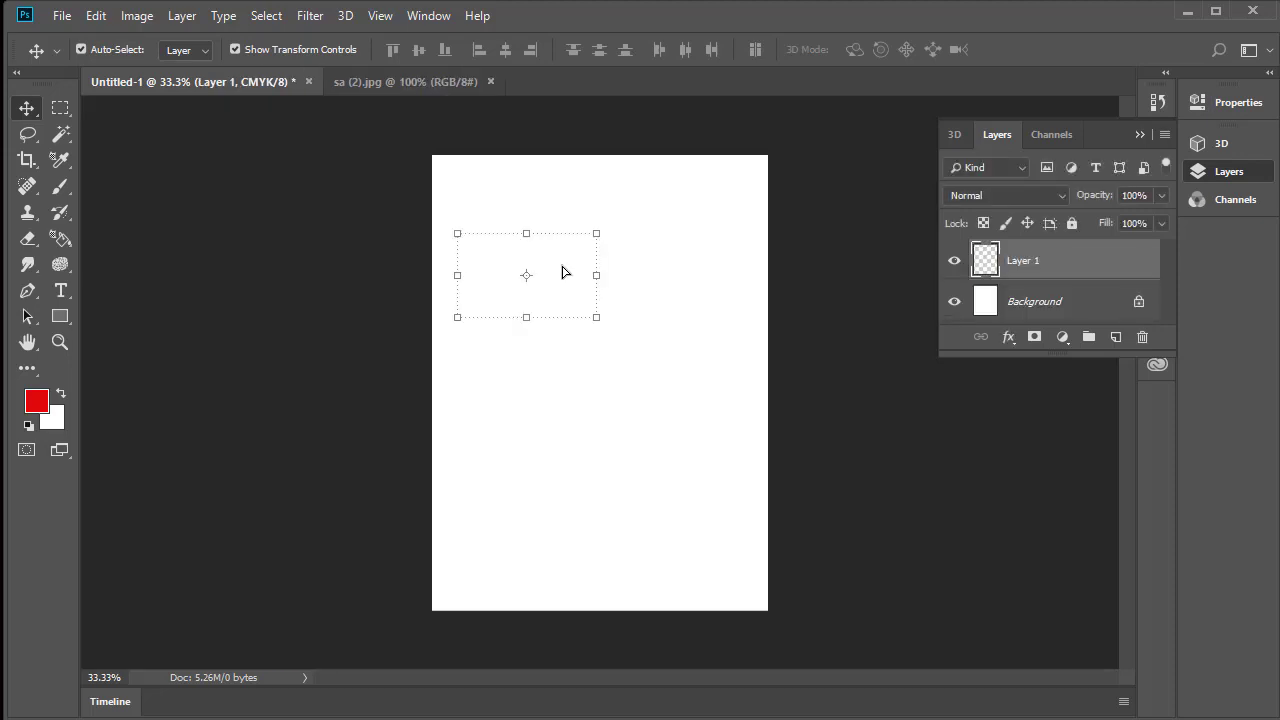
left_click_drag(563, 272, 729, 194)
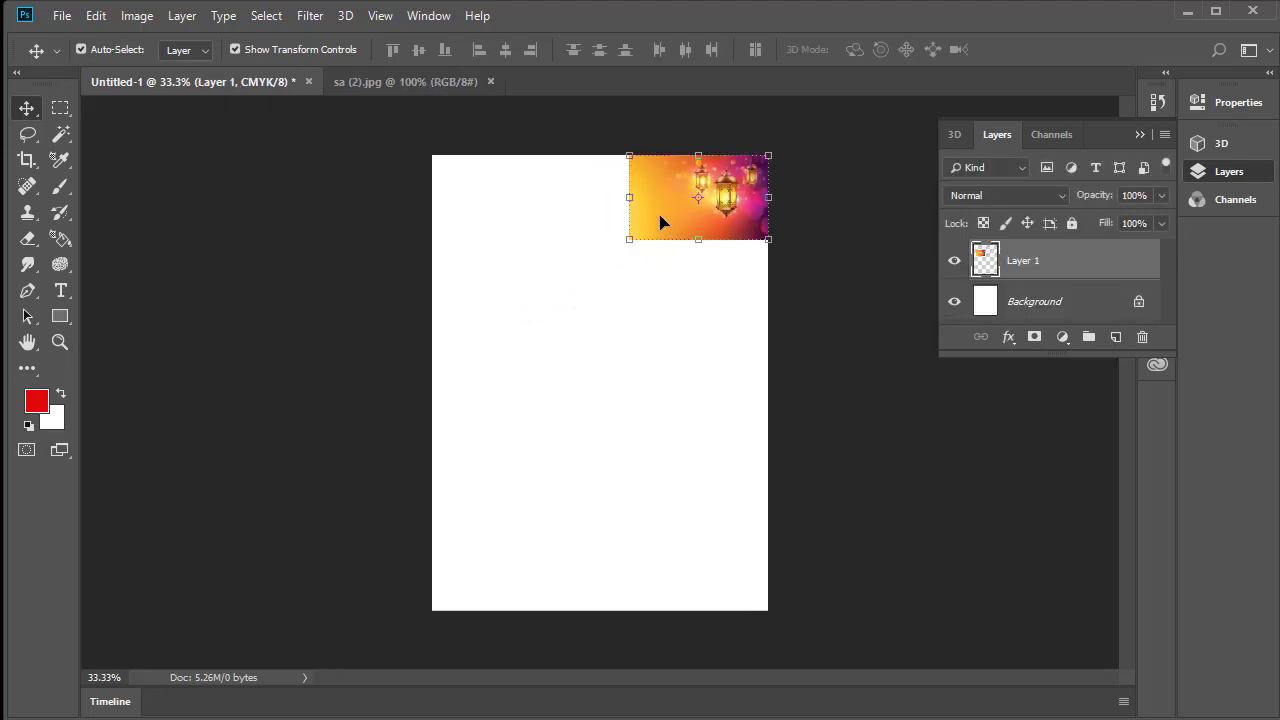
mouse_move(630, 240)
left_mouse_down()
mouse_move(440, 300)
mouse_move(500, 234)
left_mouse_up()
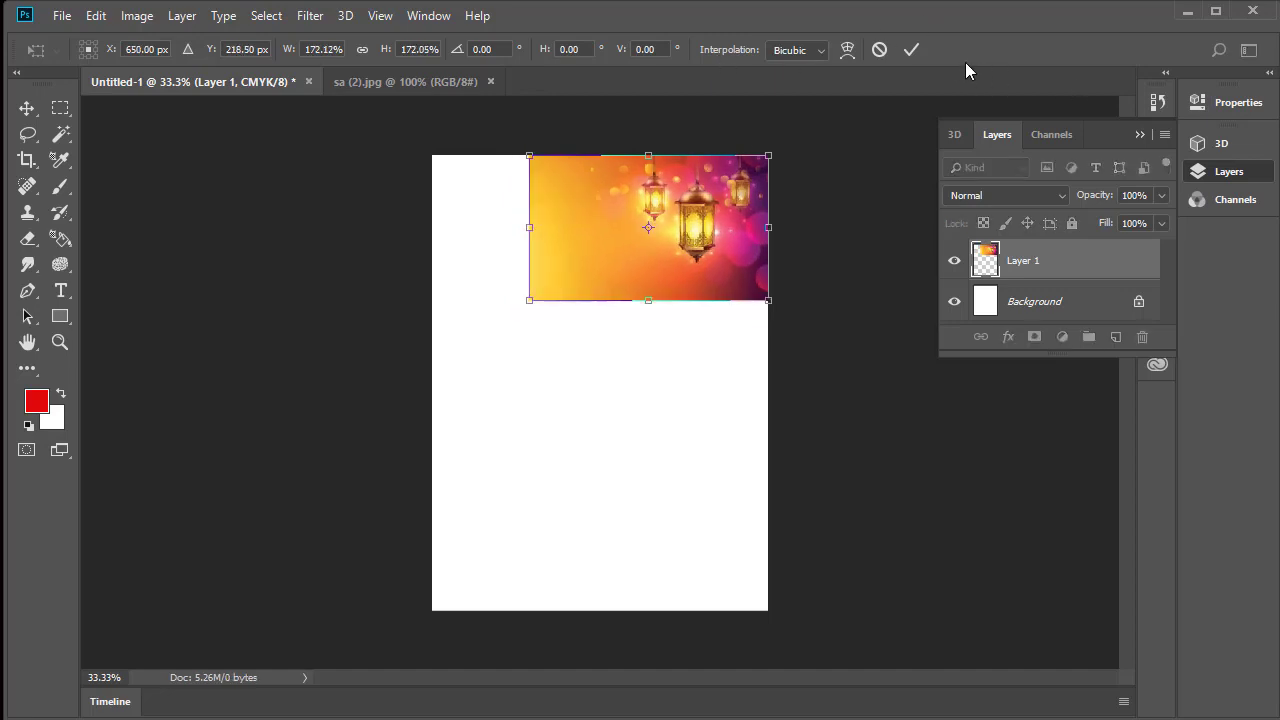
left_click(911, 49)
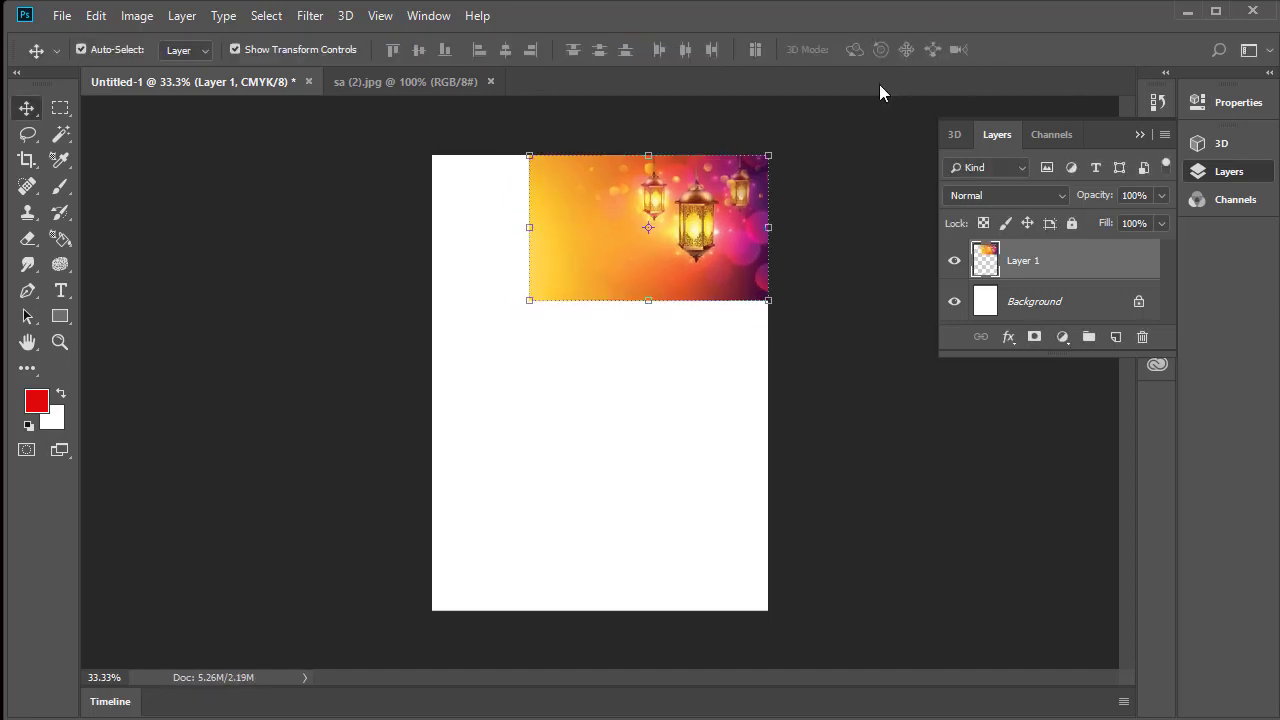
Open sa (1) and drop the mosque image into the poster's top-left as Layer 2.
left_click(62, 16)
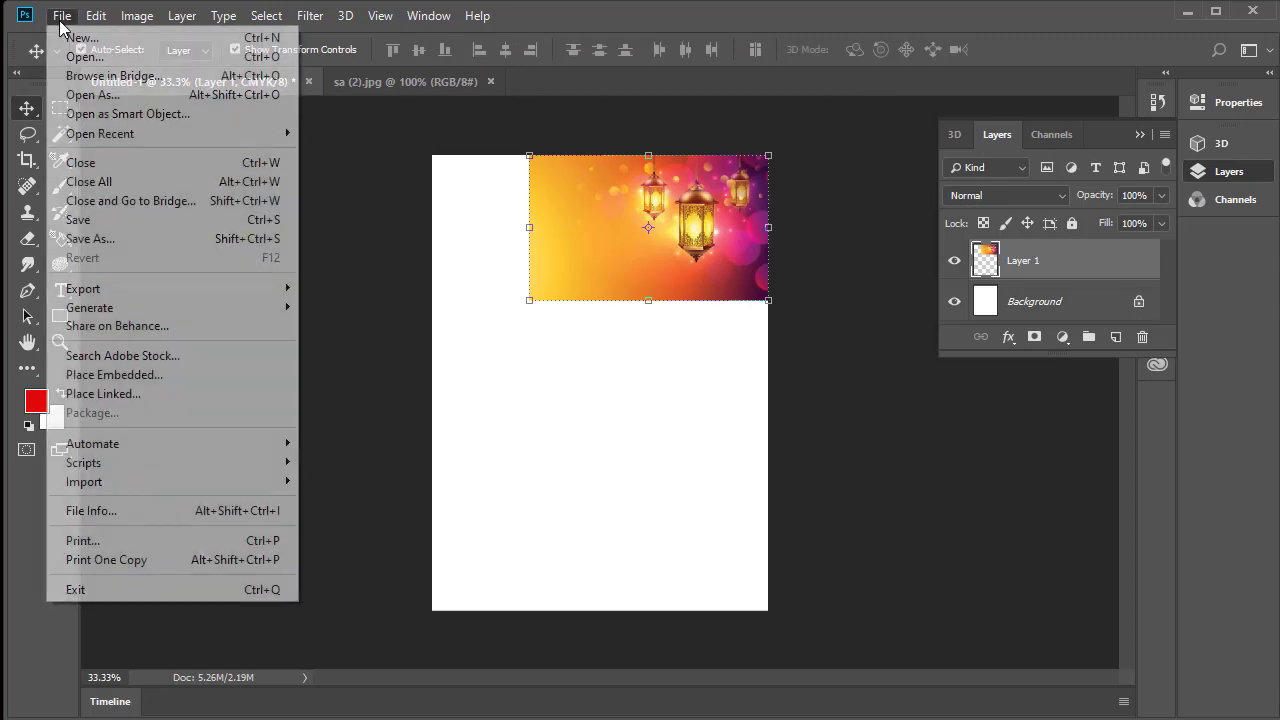
left_click(72, 57)
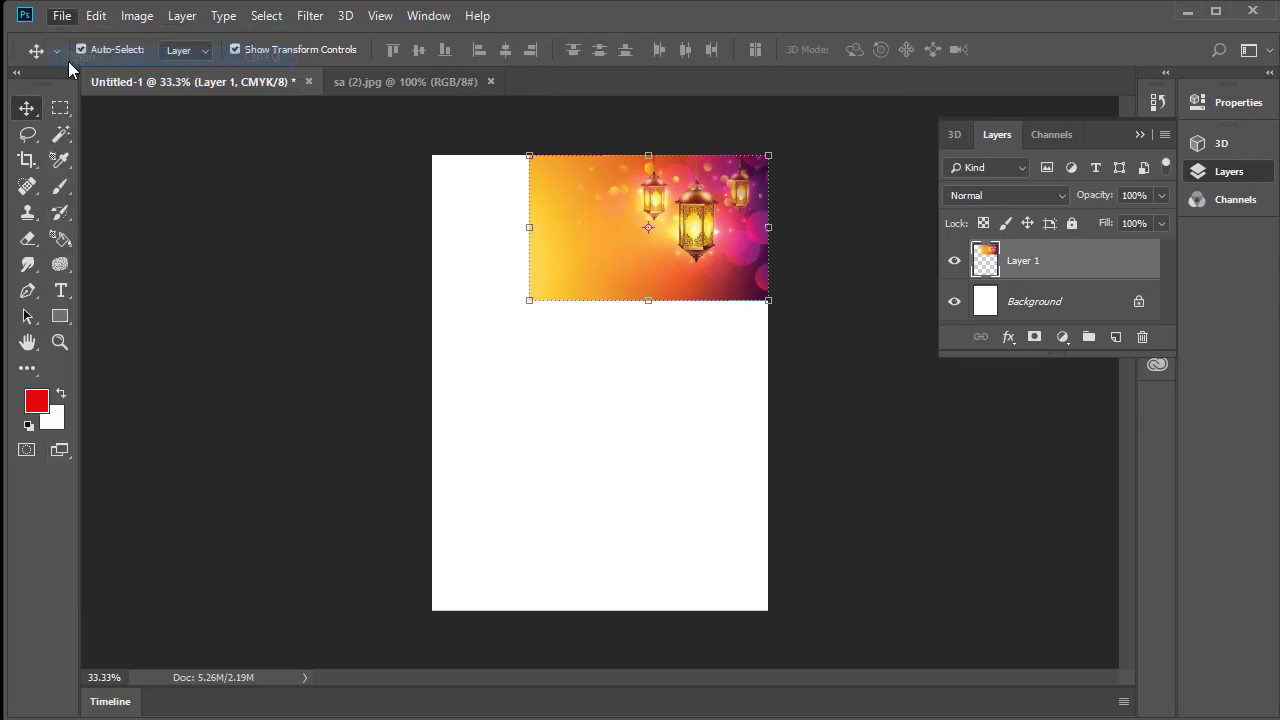
left_click(338, 247)
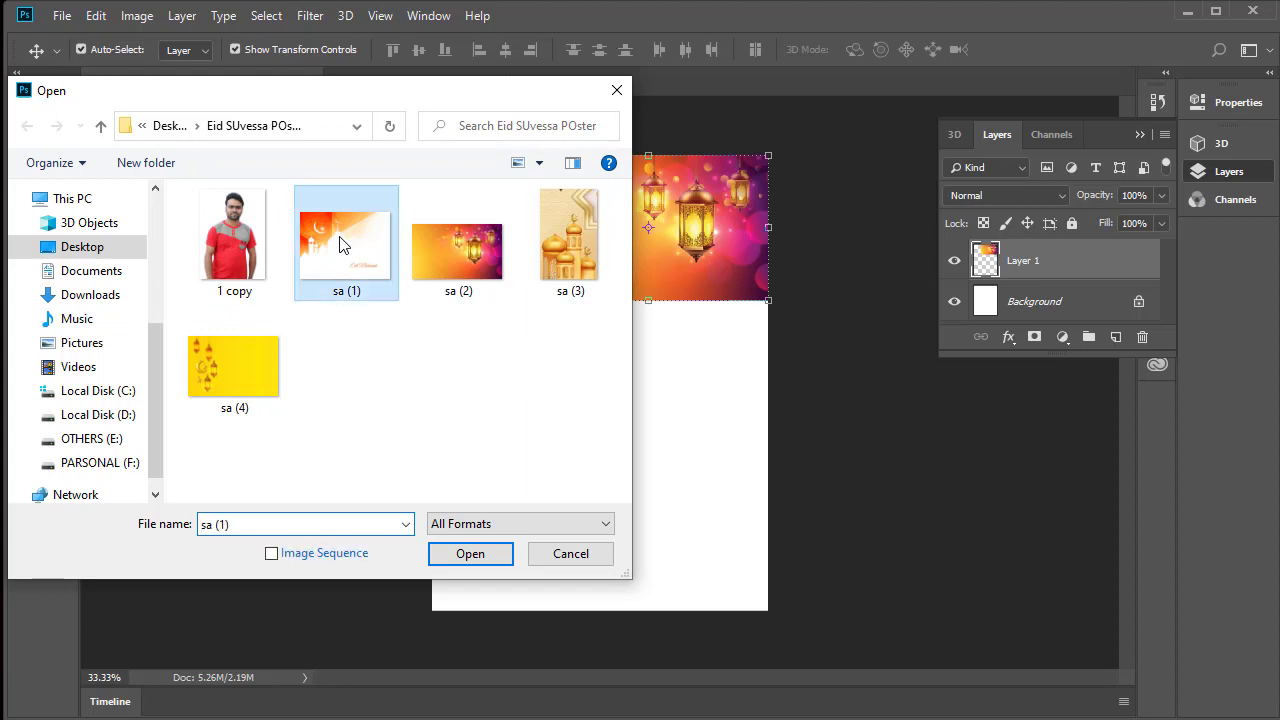
left_click(467, 555)
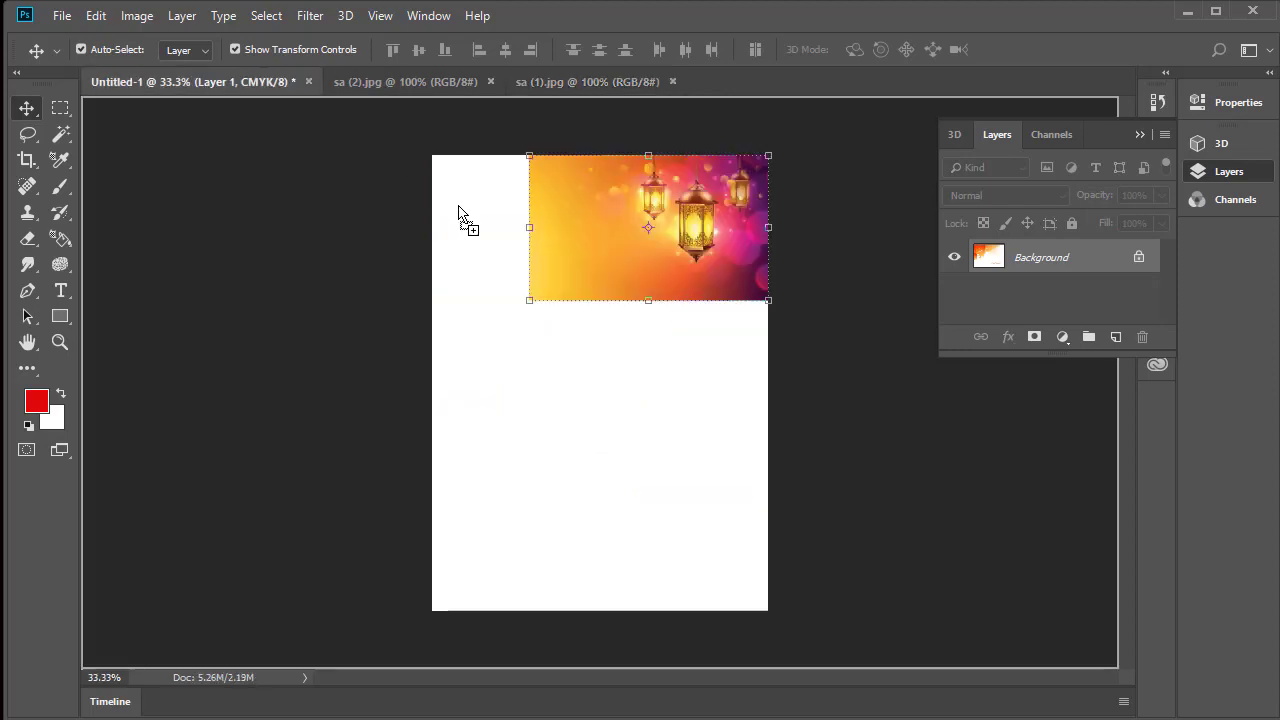
left_click_drag(215, 87, 630, 283)
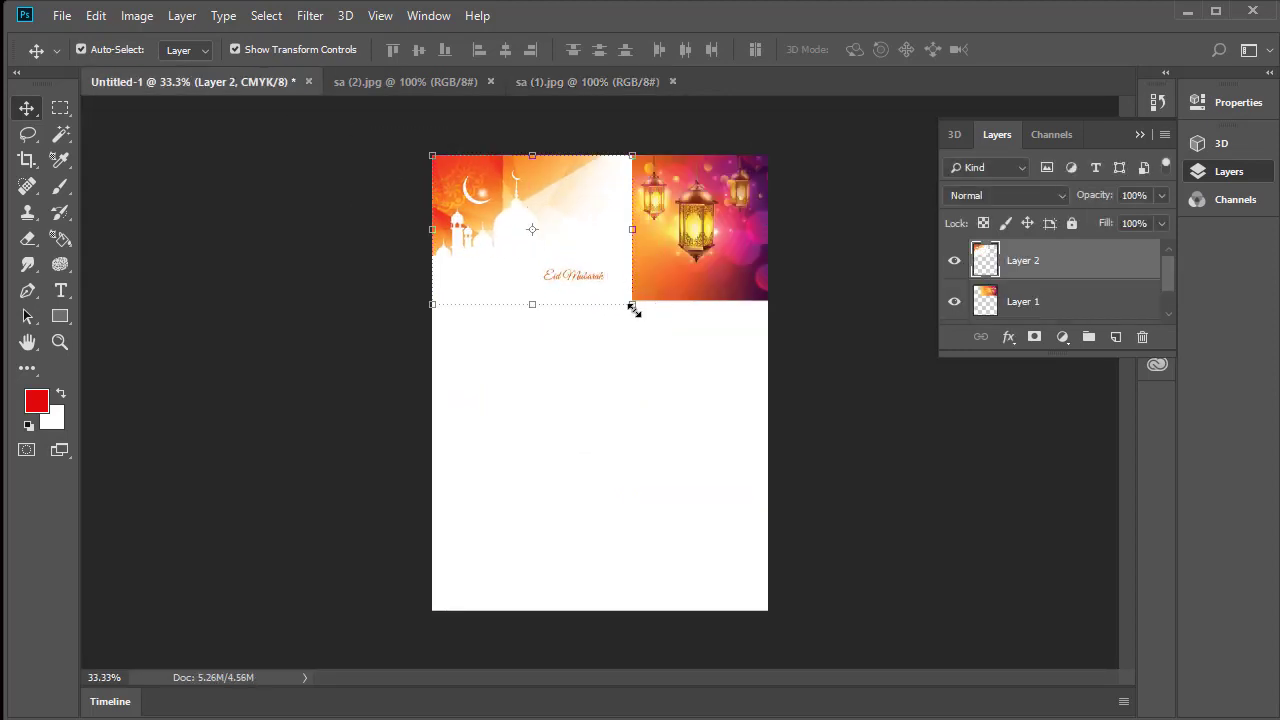
Erase the mosque image's hard edge where it overlaps the lanterns.
left_click(27, 243)
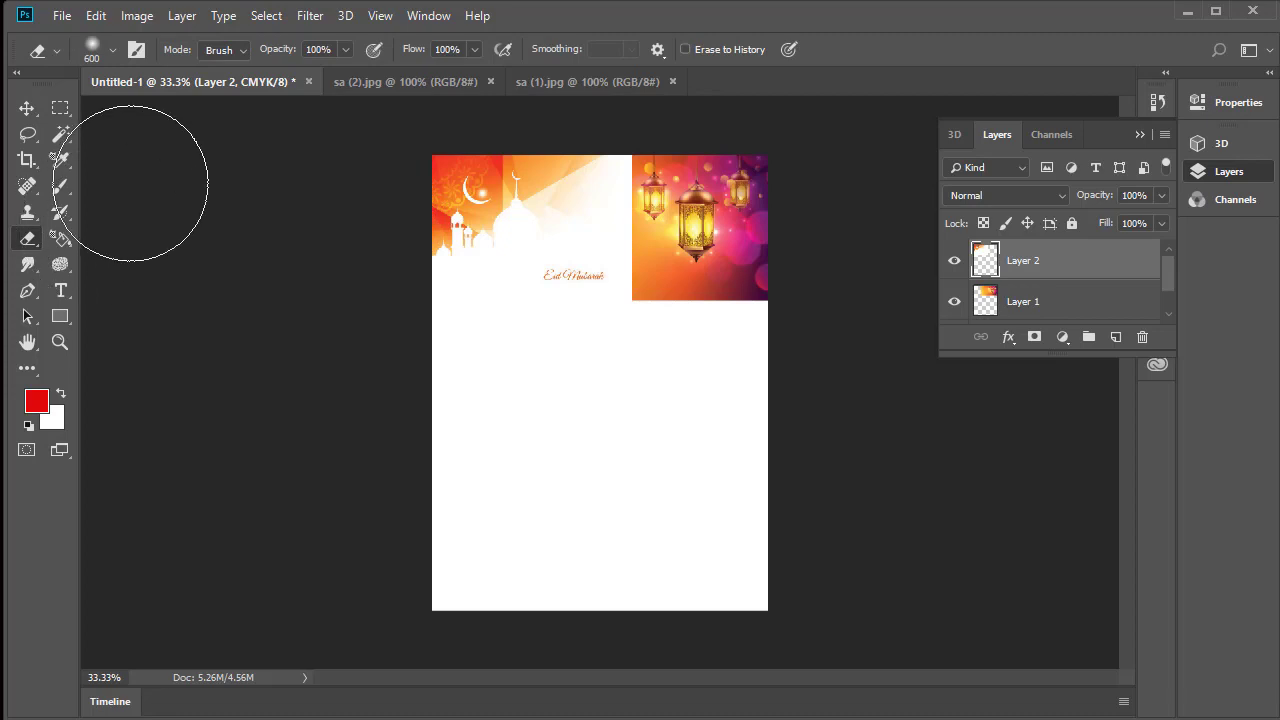
mouse_move(703, 166)
left_mouse_down()
mouse_move(587, 302)
mouse_move(643, 277)
left_mouse_up()
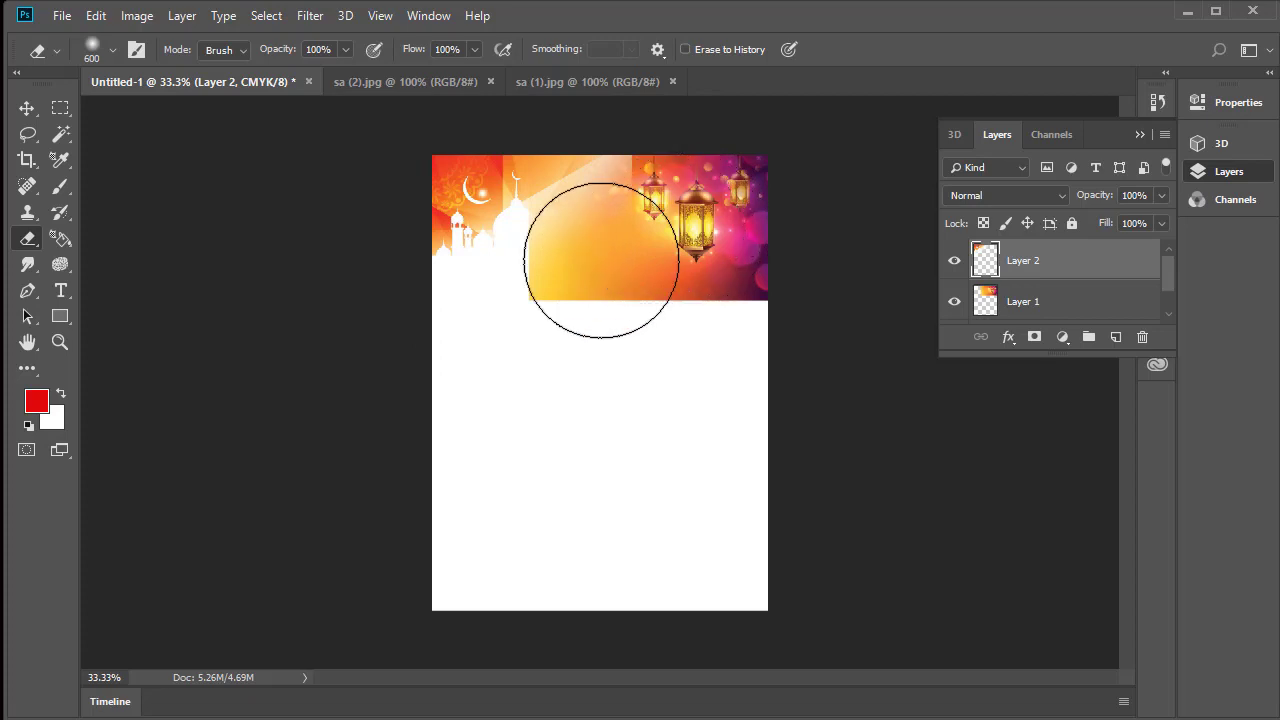
mouse_move(644, 277)
left_mouse_down()
mouse_move(646, 230)
mouse_move(679, 195)
left_mouse_up()
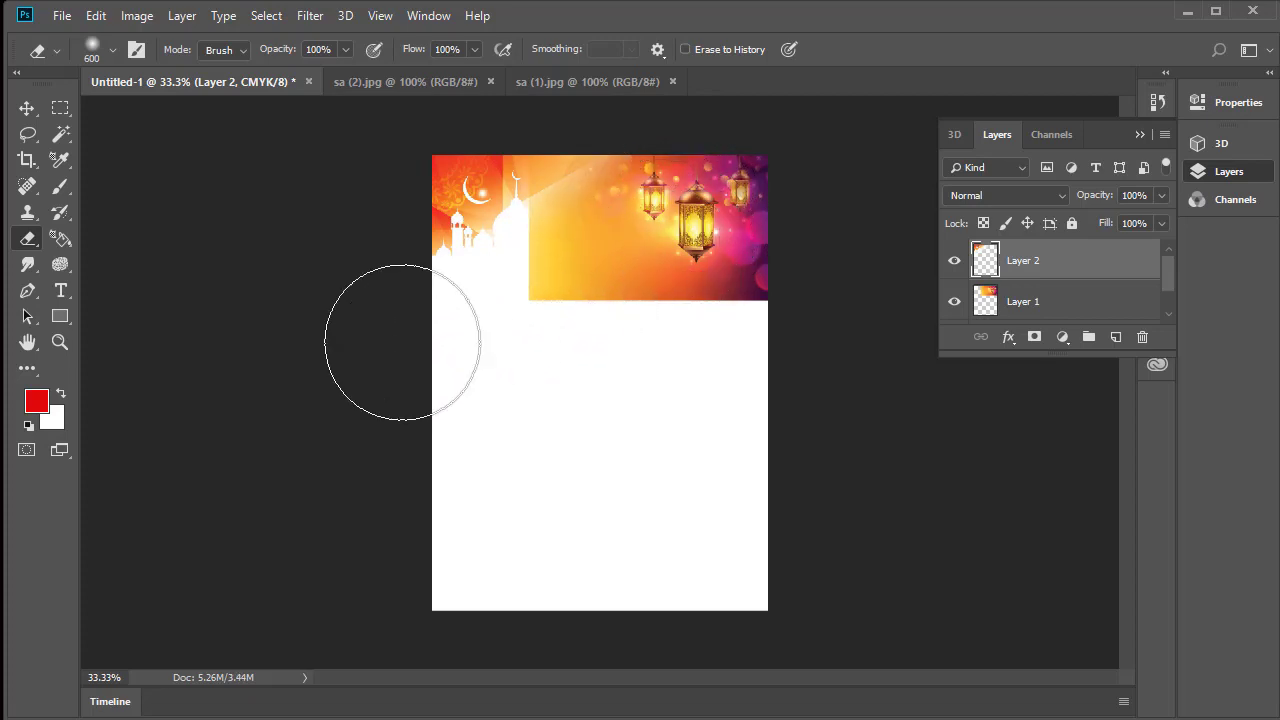
Enlarge the mosque image to about 141% and commit, then select Layer 1.
left_click(27, 108)
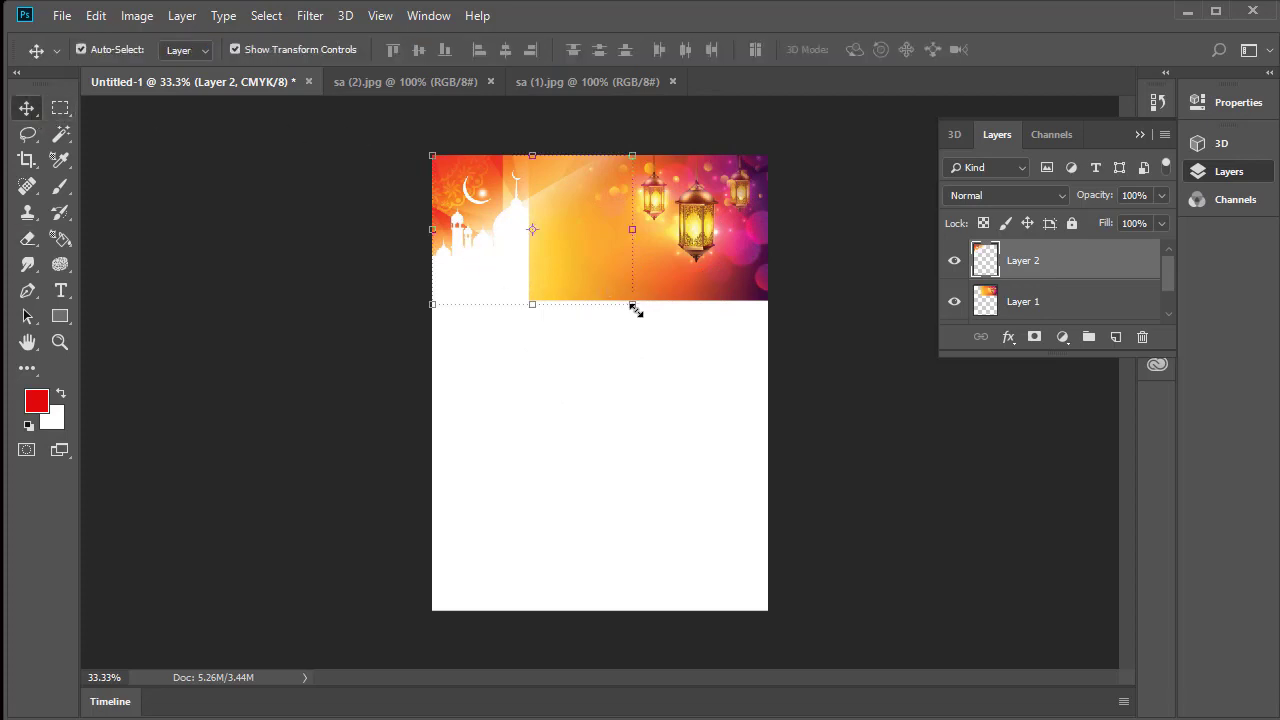
left_click_drag(632, 305, 698, 362)
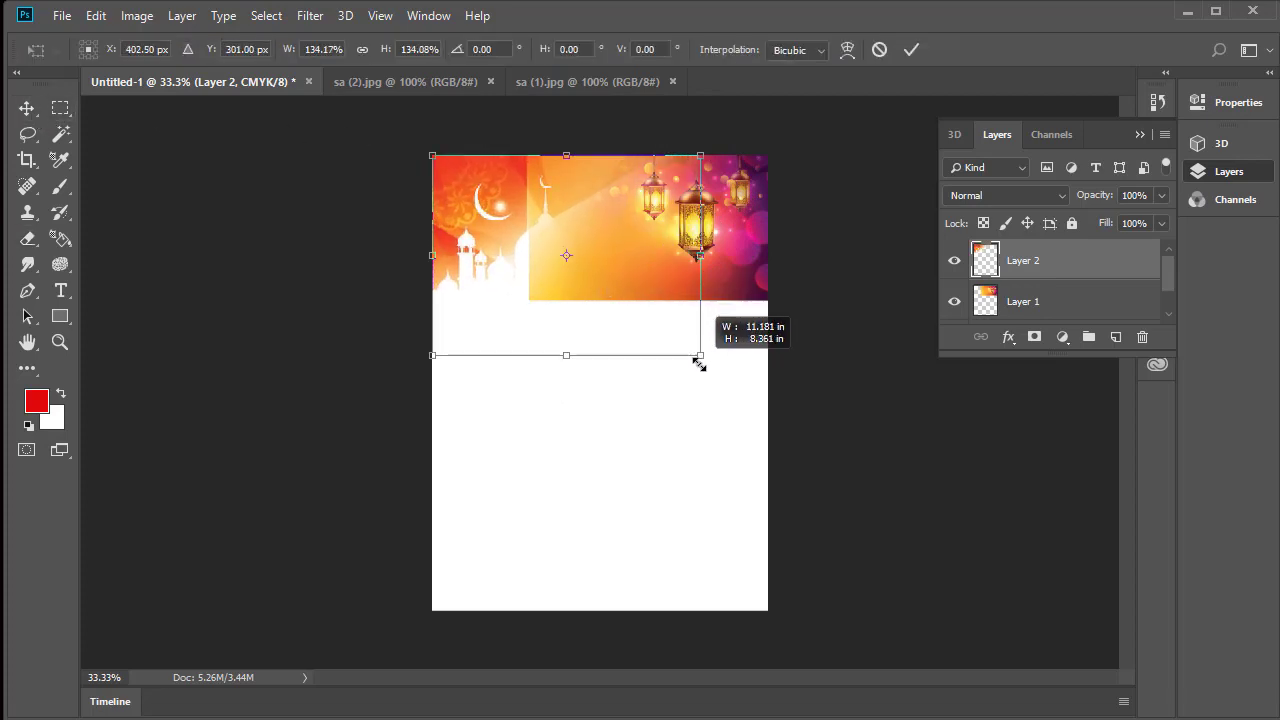
left_click_drag(698, 362, 714, 370)
left_click(911, 50)
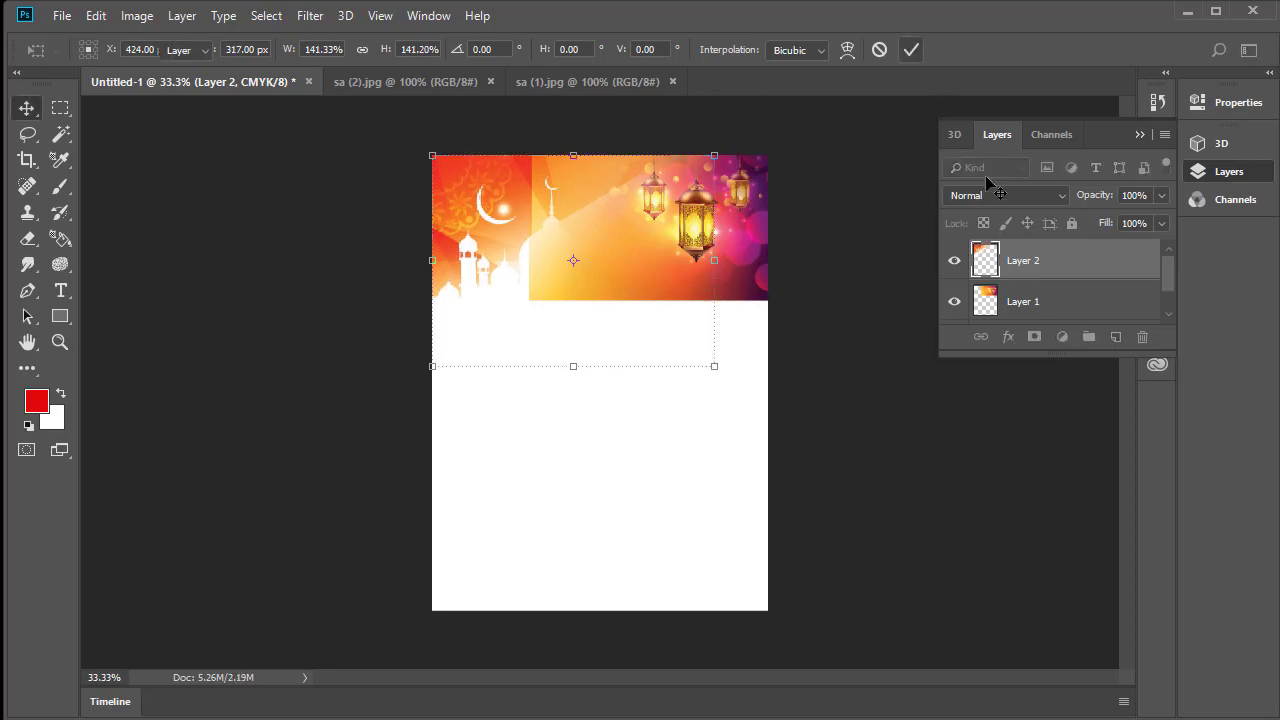
left_click(1045, 302)
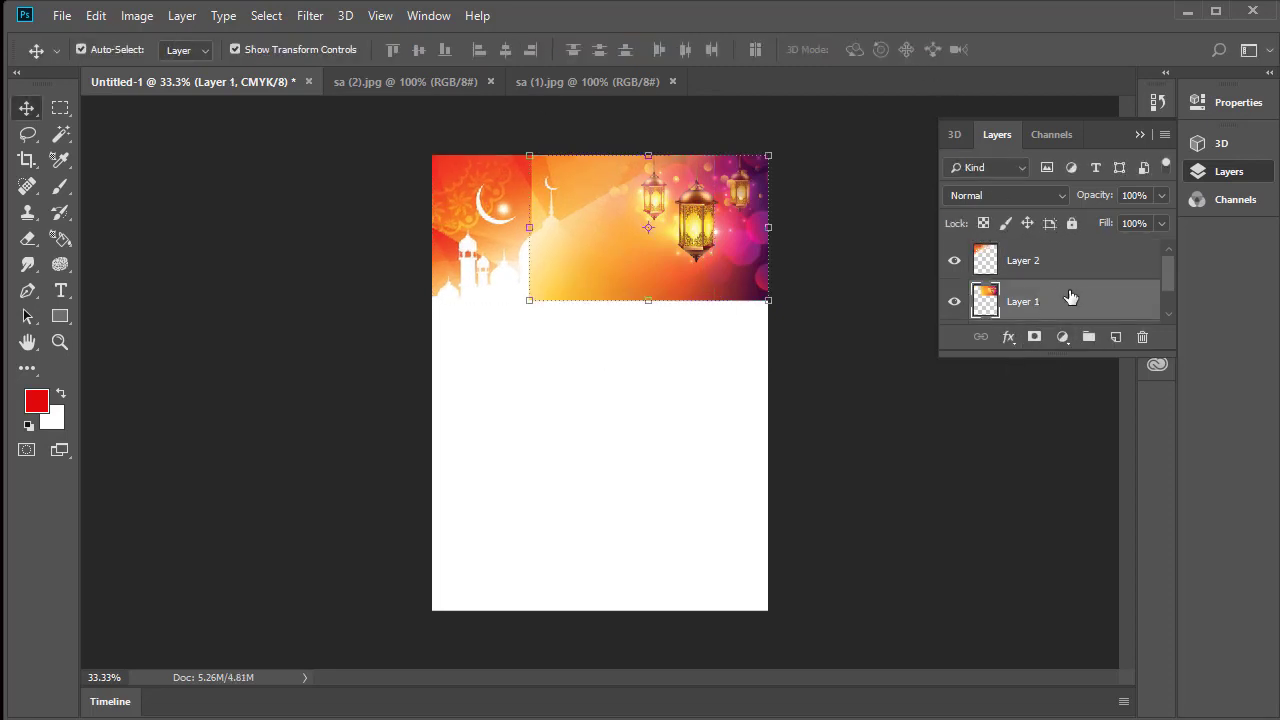
Erase the lantern layer's upper-left area and lower edge so it fades into white.
left_click(28, 240)
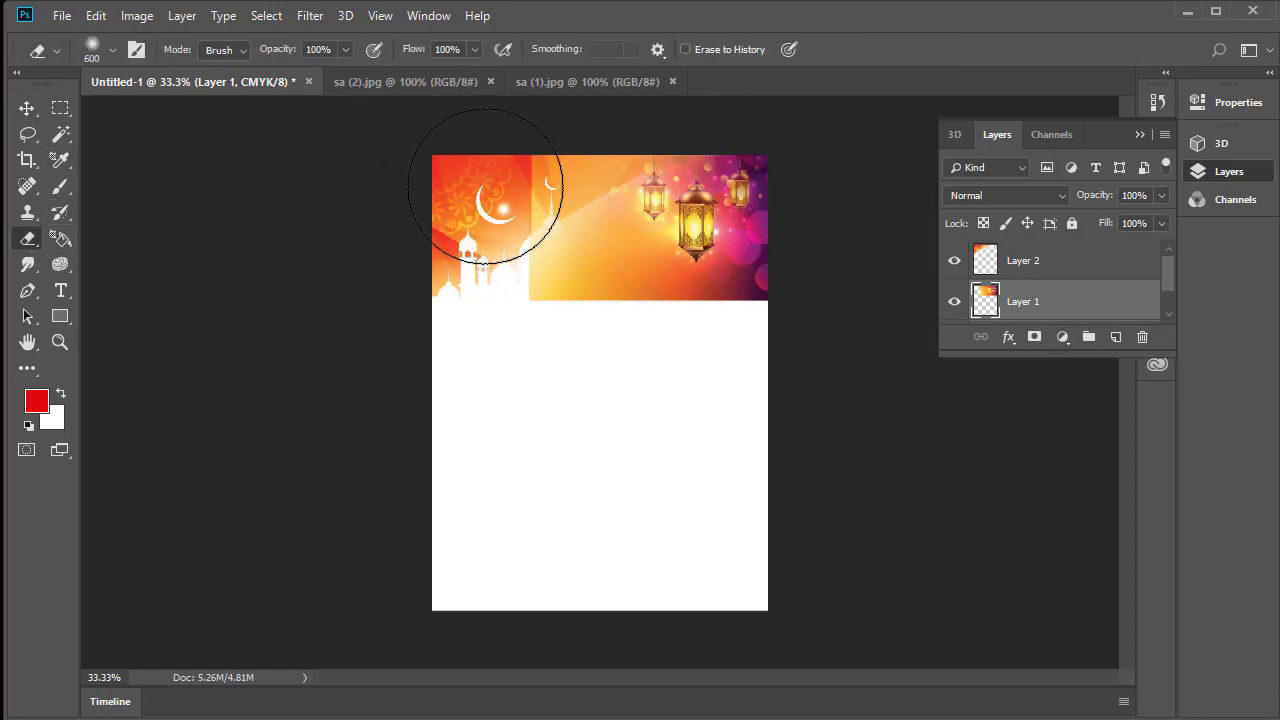
mouse_move(483, 293)
left_mouse_down()
mouse_move(483, 183)
mouse_move(508, 329)
mouse_move(557, 366)
mouse_move(570, 347)
left_mouse_up()
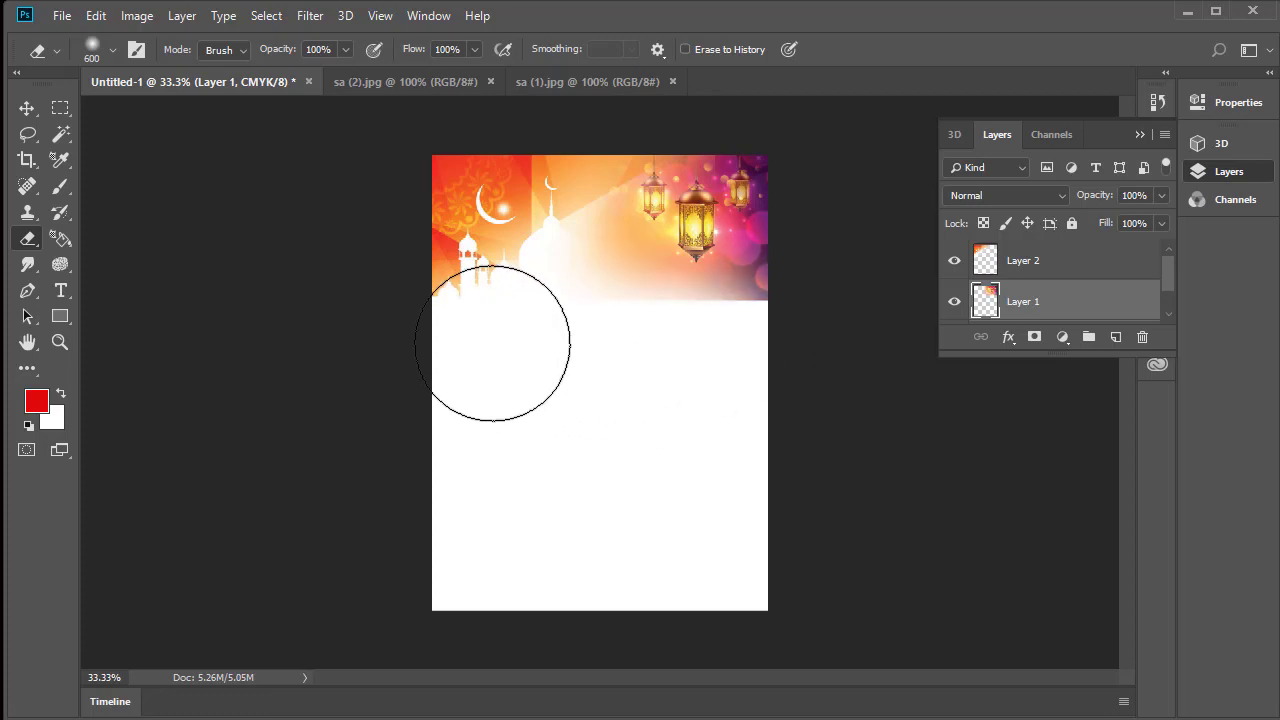
left_click_drag(706, 371, 757, 348)
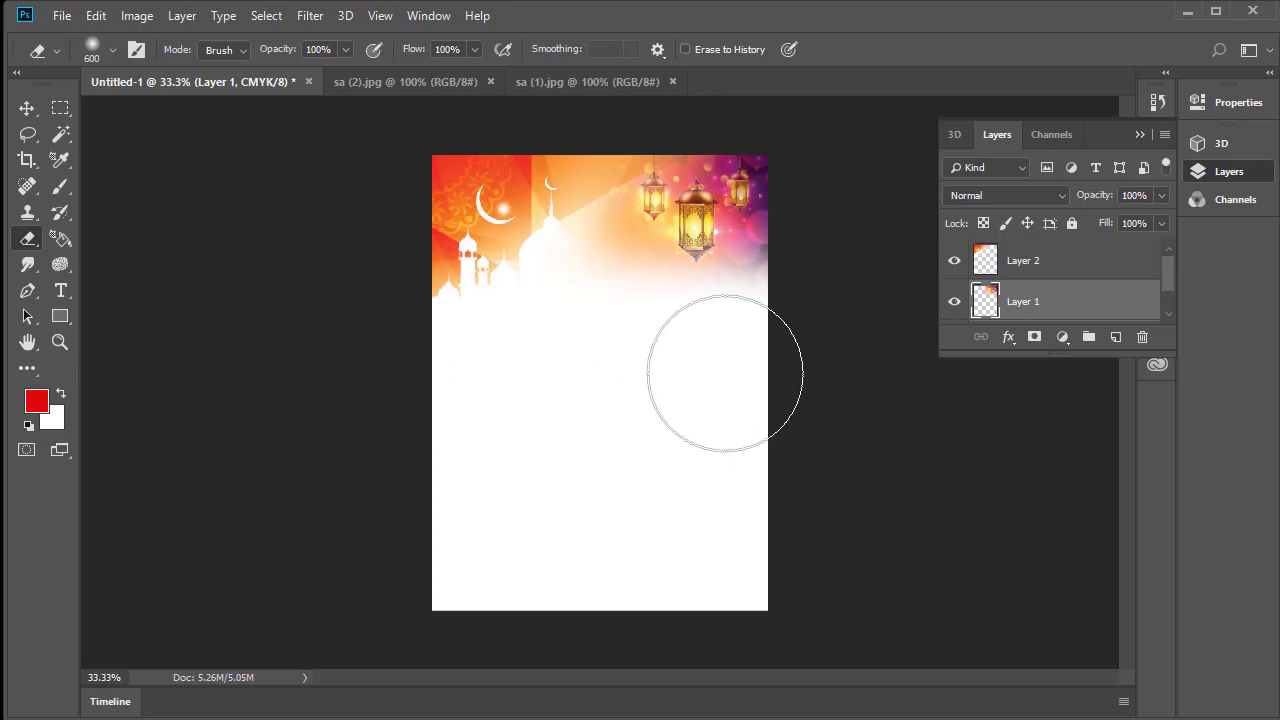
Open the yellow lantern image sa (4).
left_click(62, 16)
left_click(90, 49)
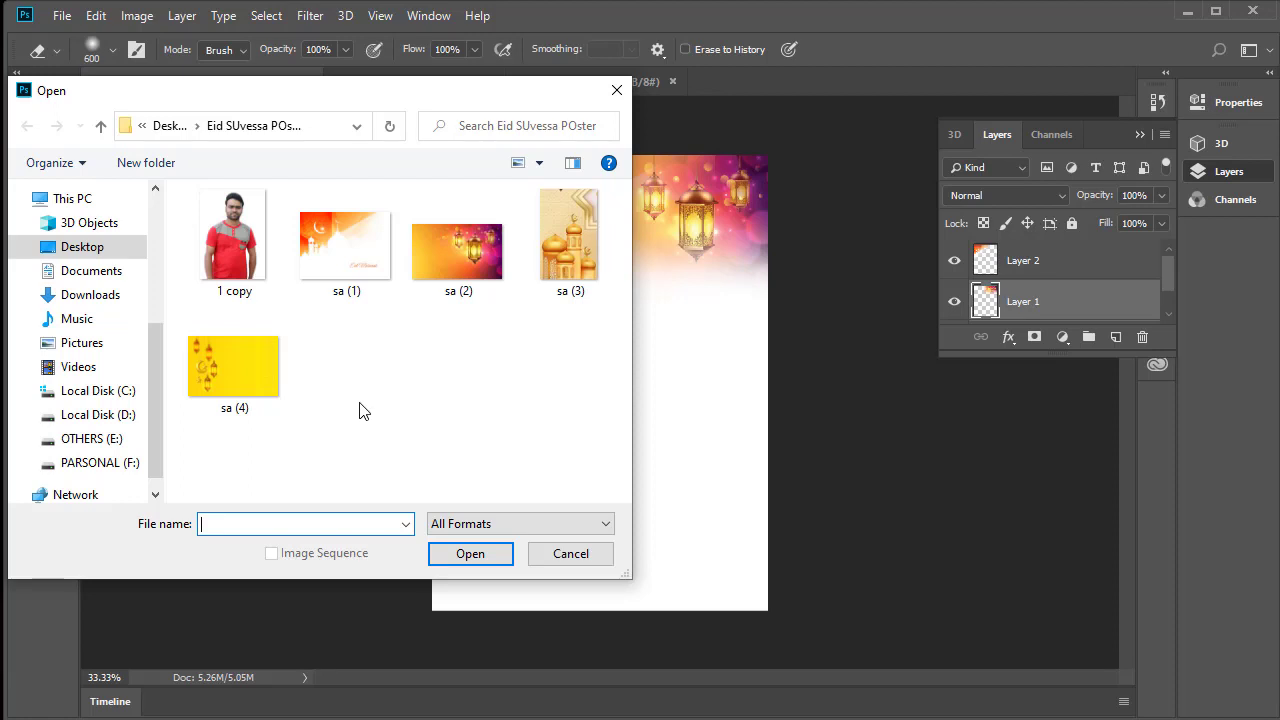
left_click(215, 377)
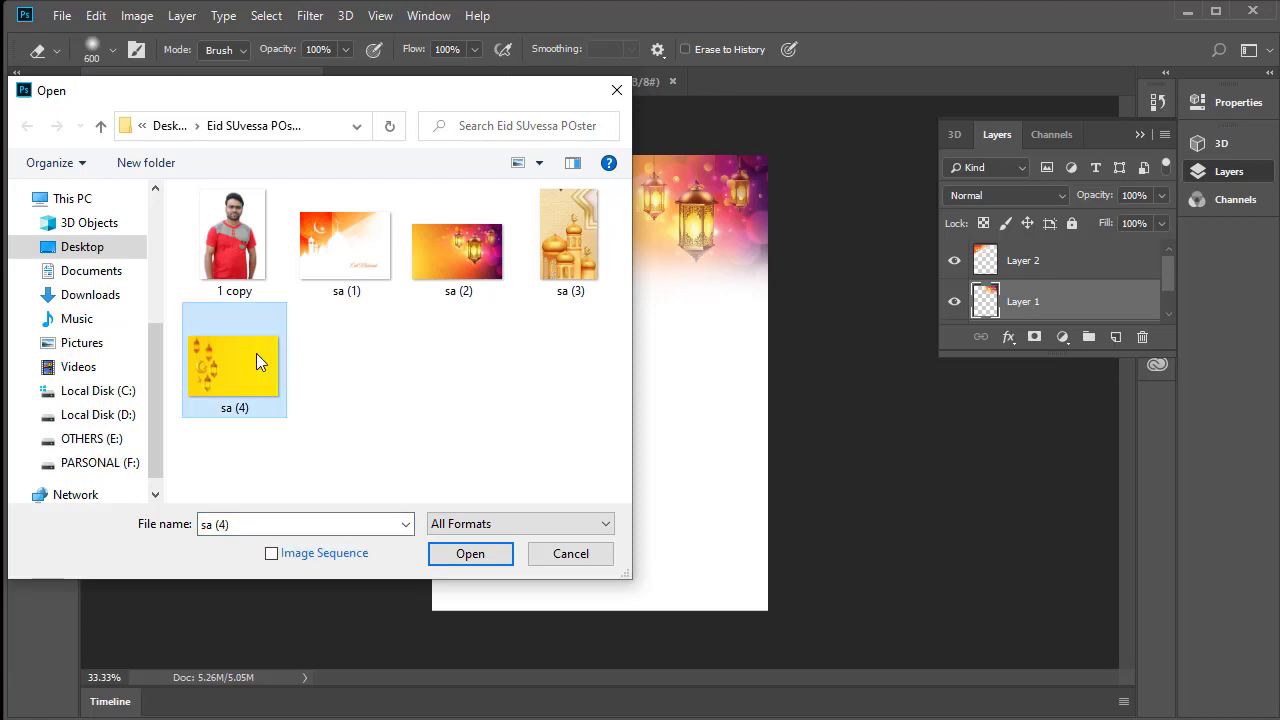
left_click(497, 562)
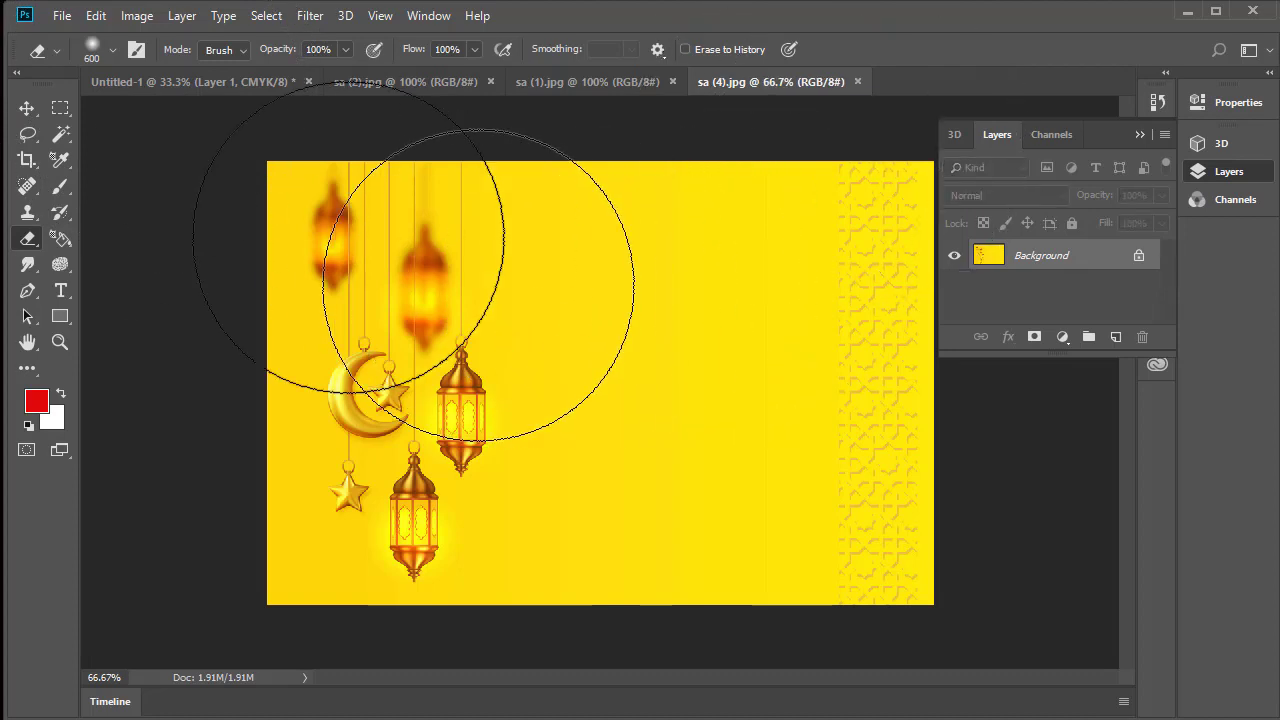
Drag the yellow image onto the poster as Layer 3 and enlarge it to cover the page.
left_click(27, 107)
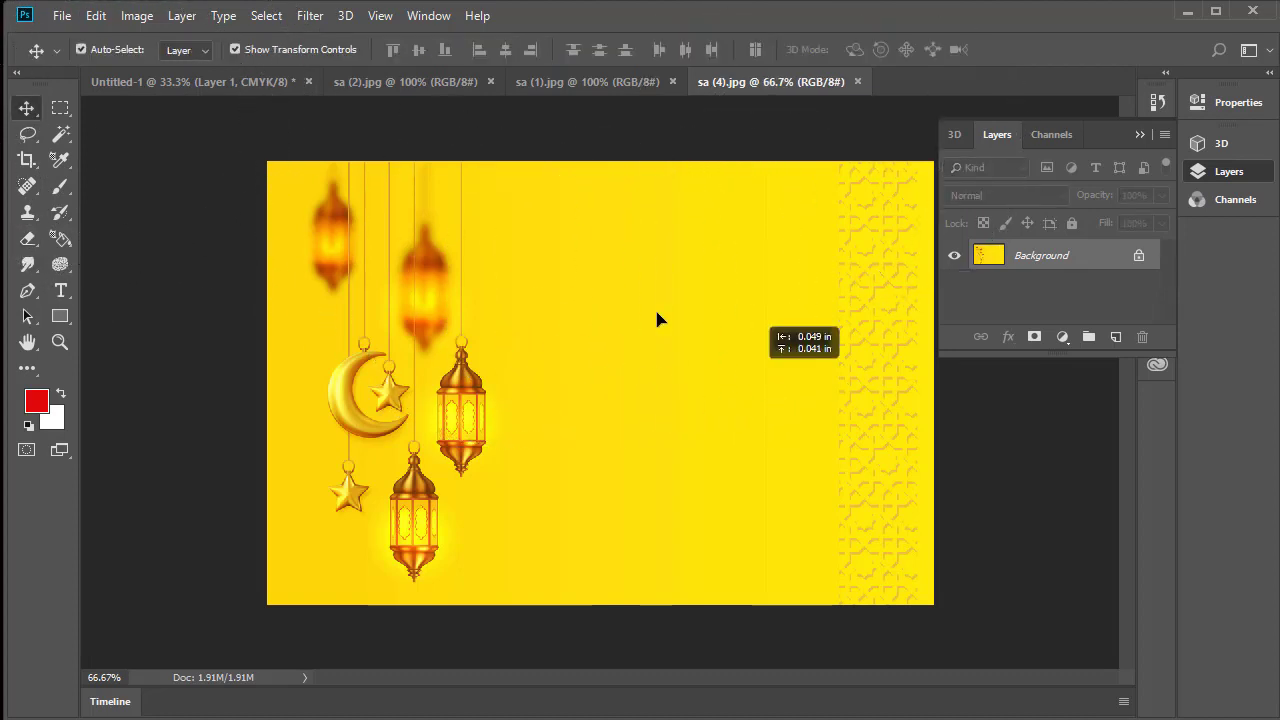
left_click(150, 82)
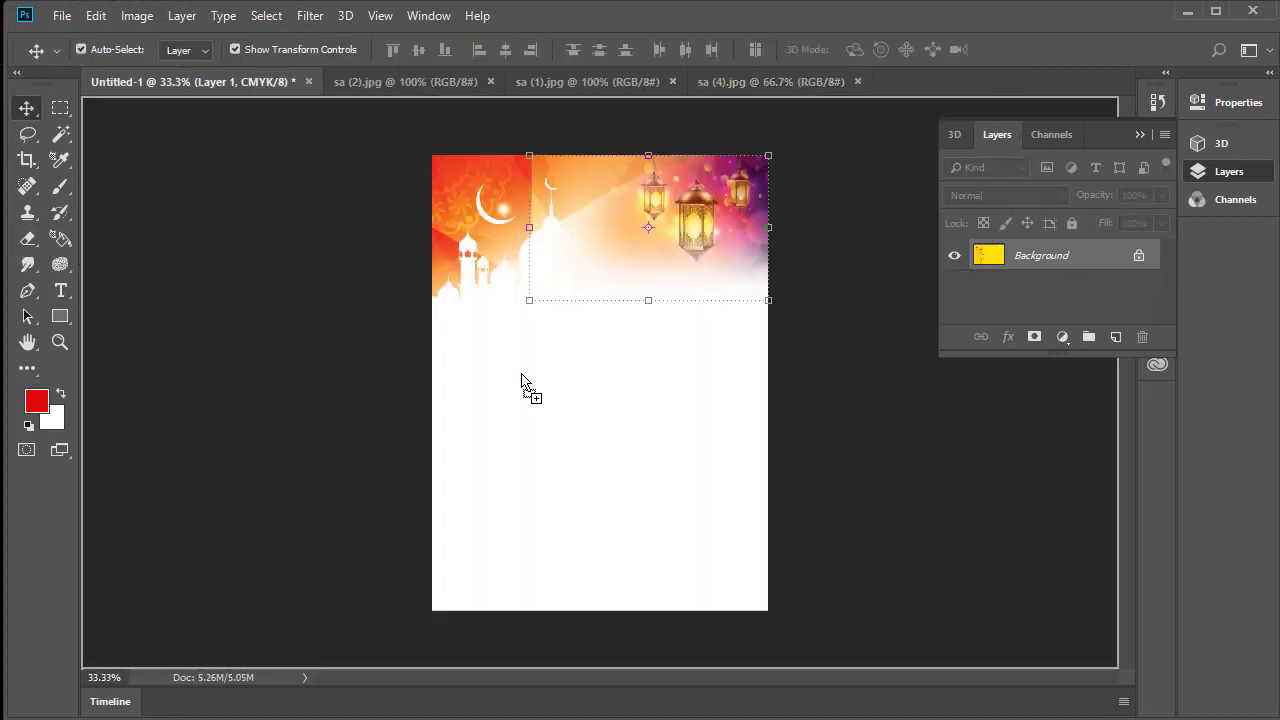
left_click_drag(147, 85, 524, 387)
left_click_drag(615, 430, 615, 396)
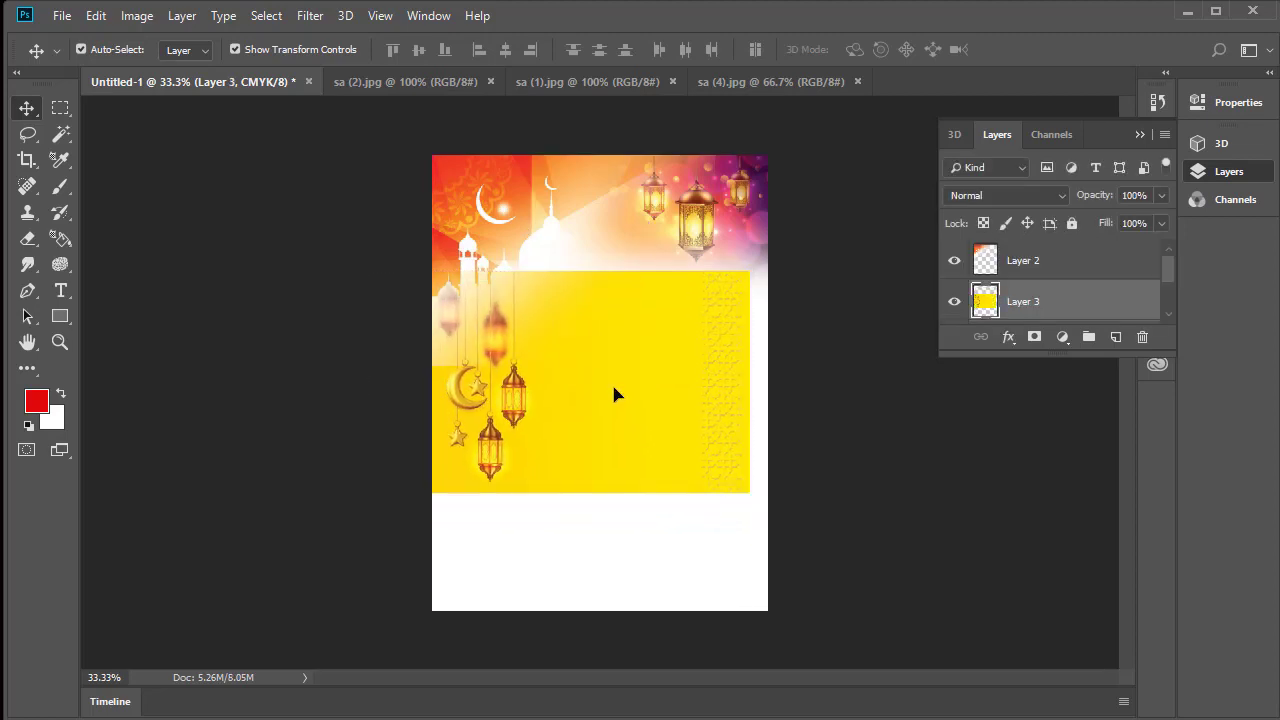
left_click_drag(615, 396, 608, 384)
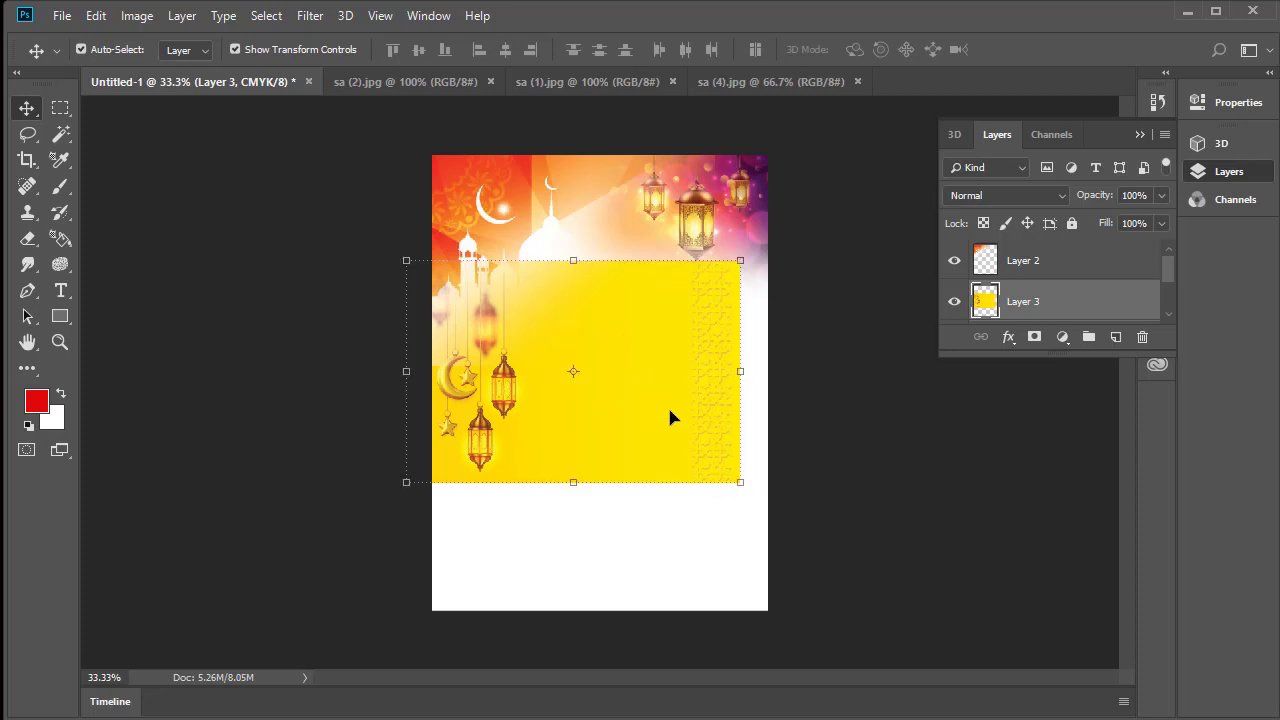
left_click(736, 481)
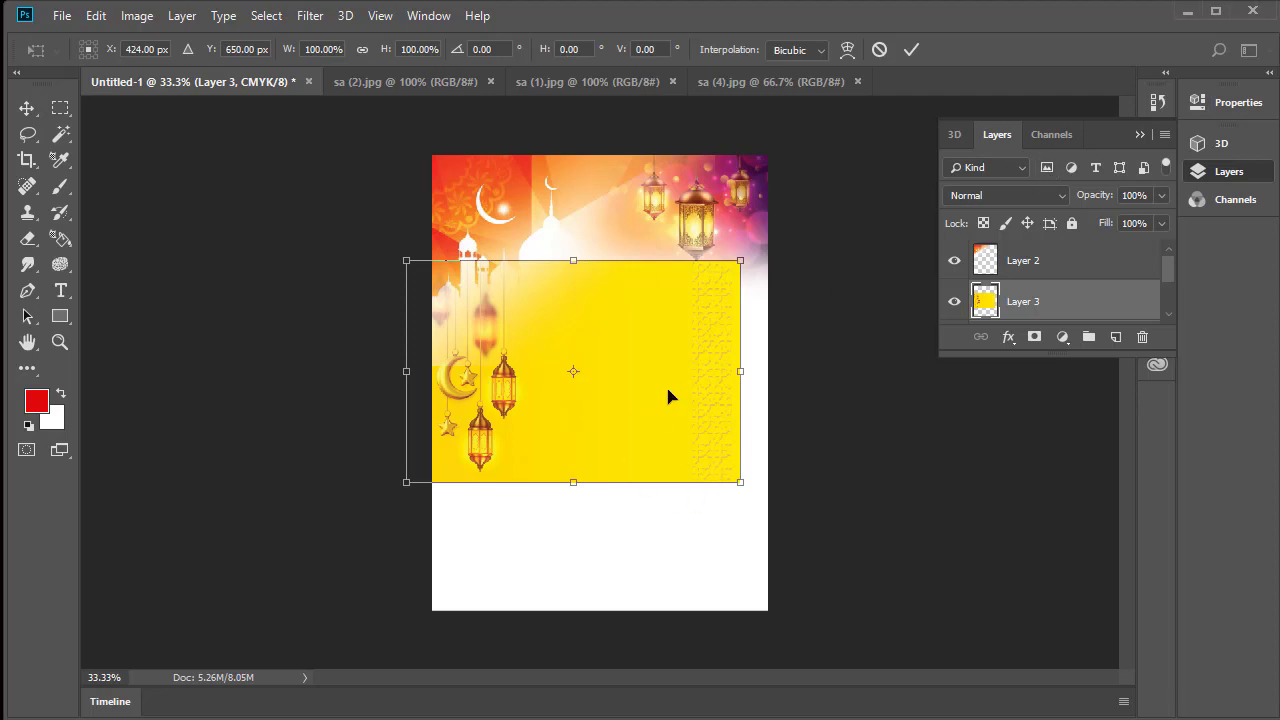
left_click_drag(740, 483, 1013, 664)
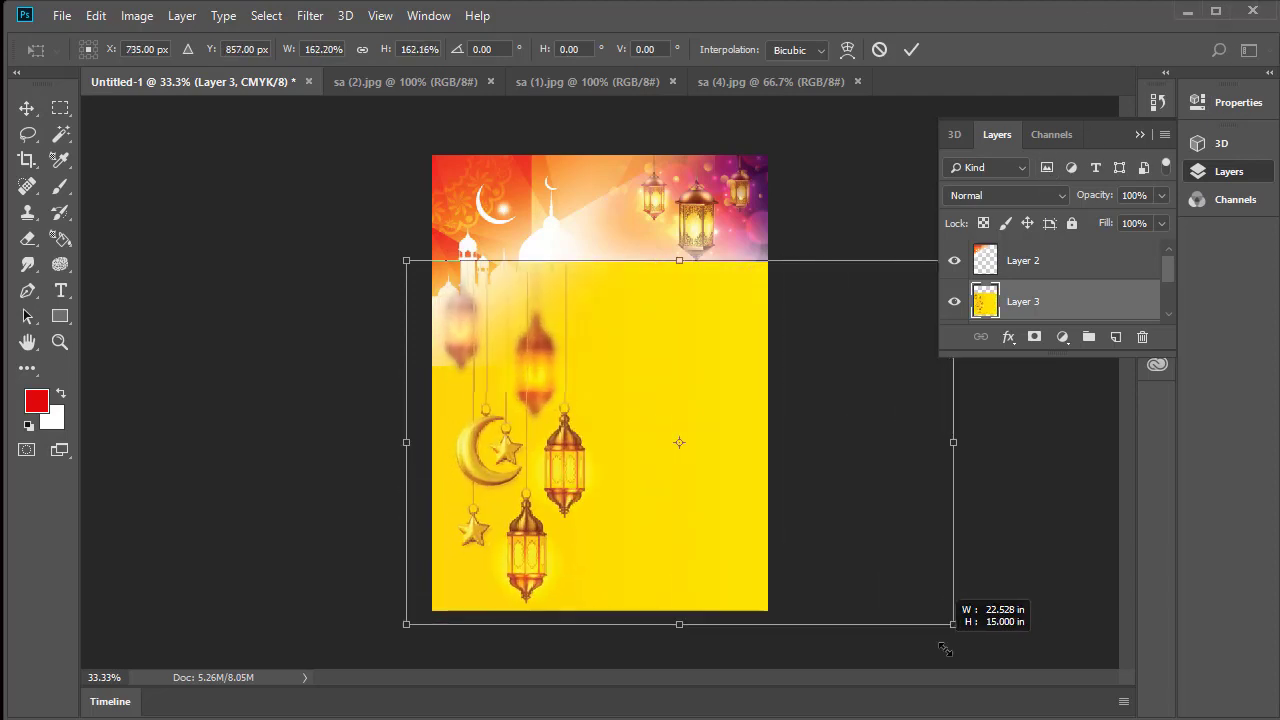
mouse_move(703, 411)
left_mouse_down()
mouse_move(612, 393)
mouse_move(619, 375)
mouse_move(674, 381)
mouse_move(659, 381)
left_mouse_up()
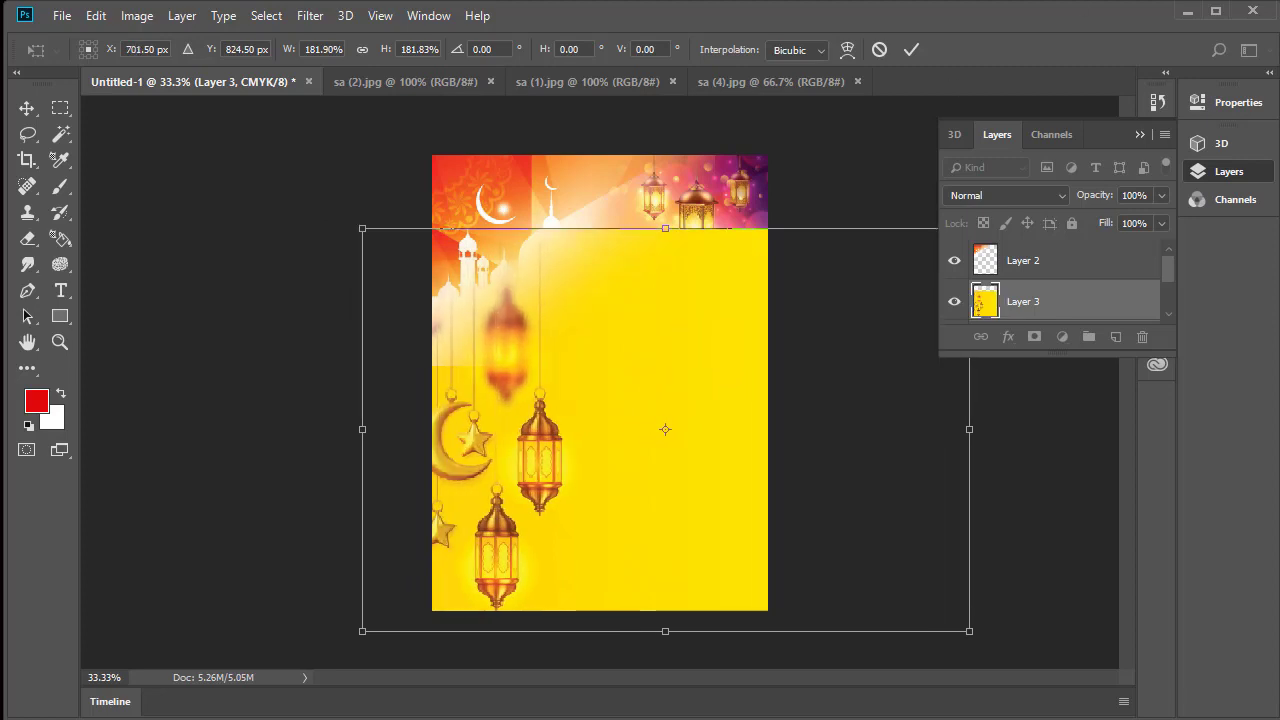
left_click(900, 52)
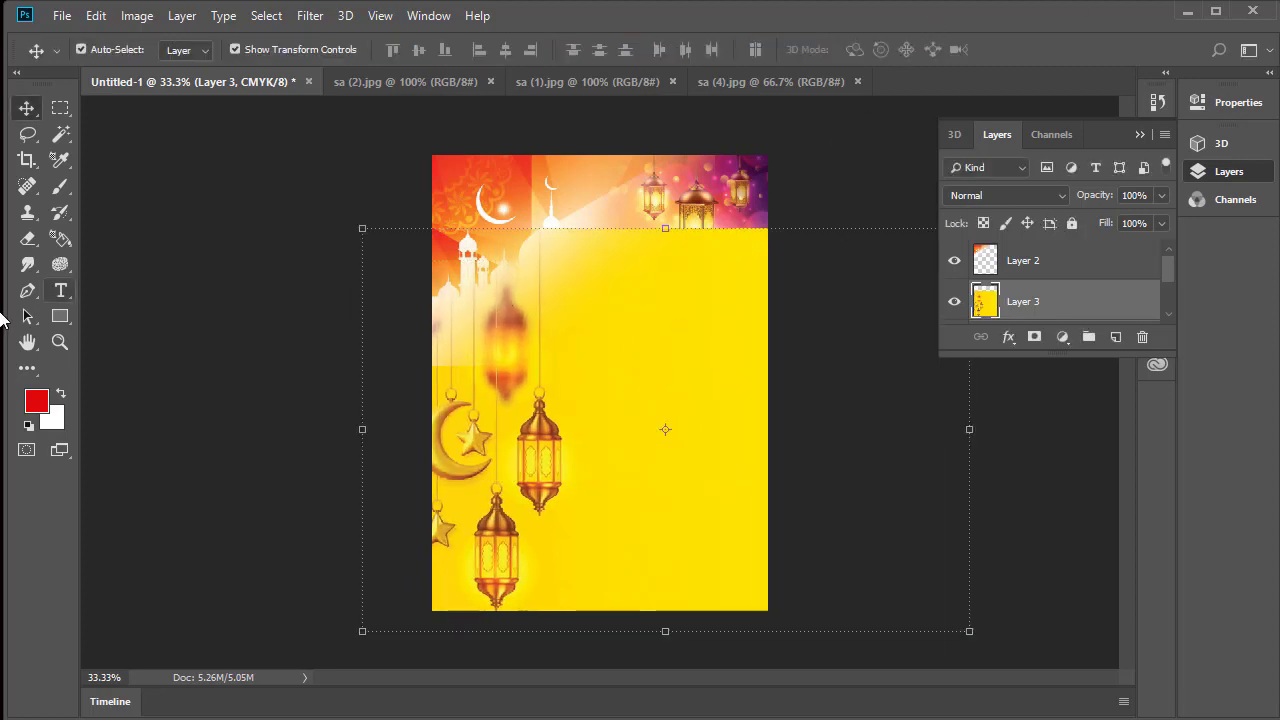
Erase the yellow image's top and centre so it fades into white.
left_click(27, 238)
mouse_move(663, 243)
left_mouse_down()
mouse_move(449, 243)
mouse_move(782, 222)
mouse_move(586, 229)
mouse_move(580, 243)
left_mouse_up()
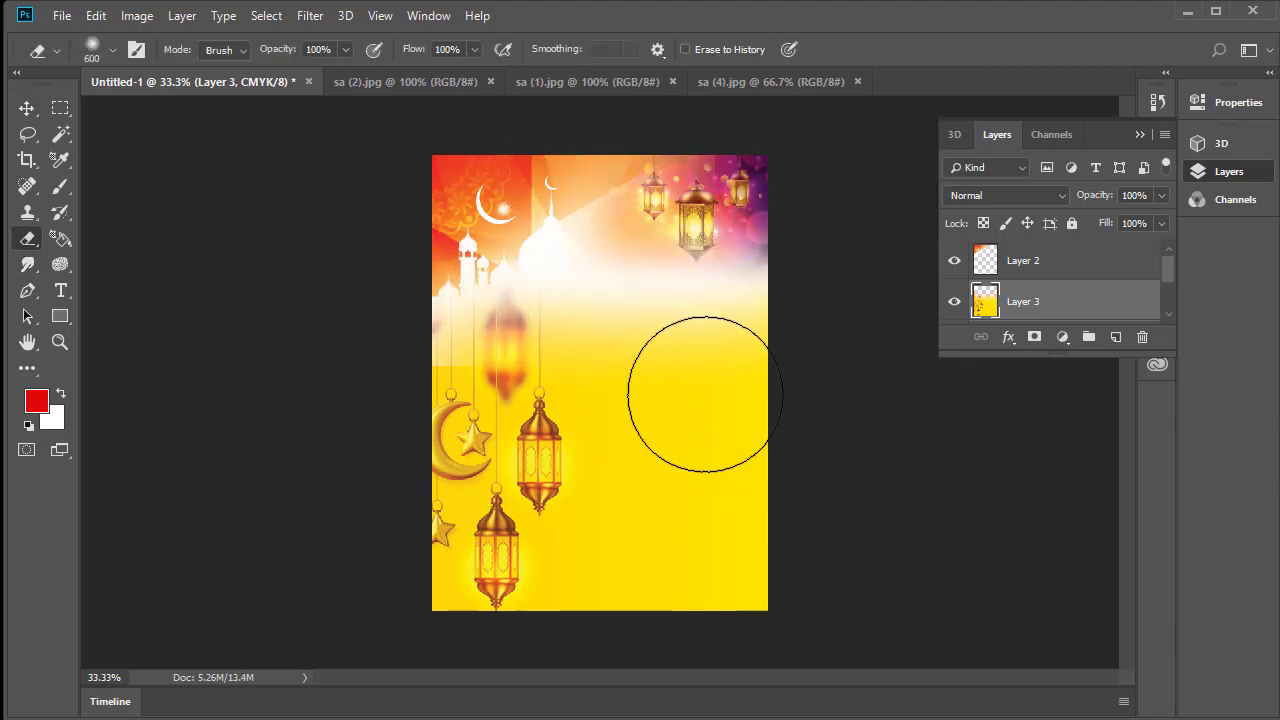
mouse_move(643, 386)
left_mouse_down()
mouse_move(620, 371)
mouse_move(606, 329)
mouse_move(620, 471)
mouse_move(669, 489)
mouse_move(709, 400)
left_mouse_up()
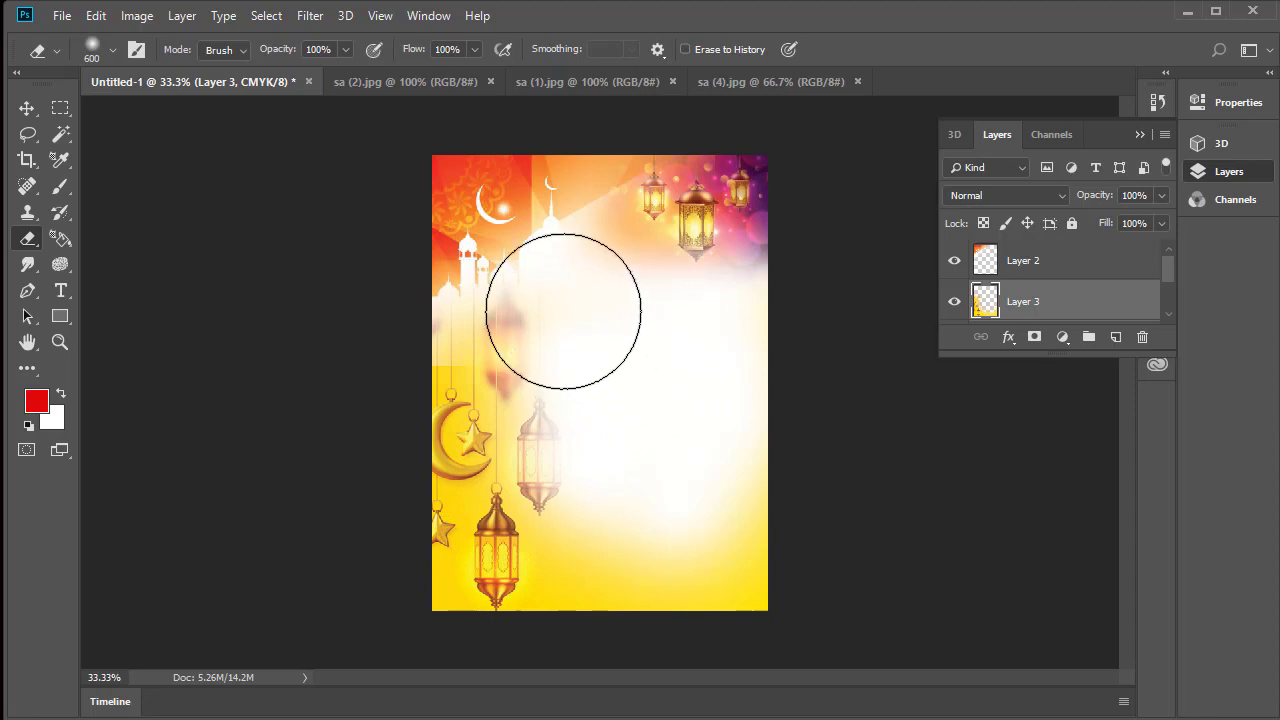
left_click(28, 108)
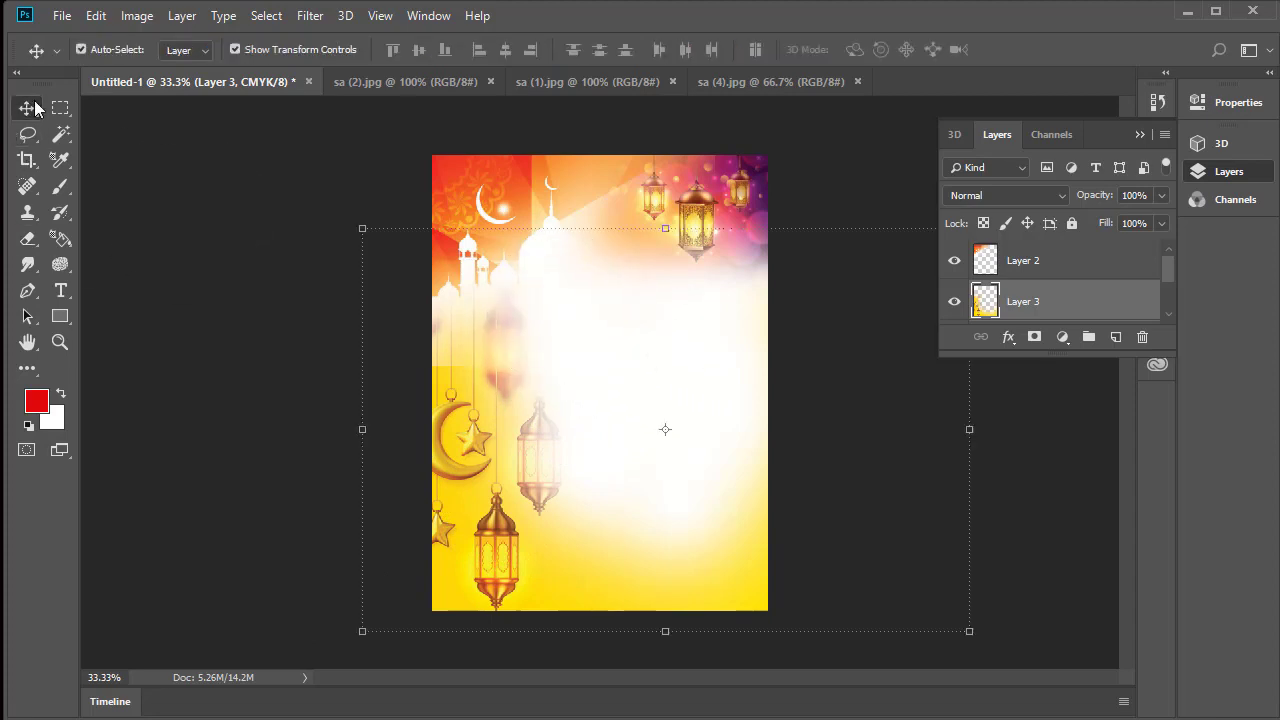
Open only the cut-out portrait '1 copy.png' from the poster folder.
left_click(57, 15)
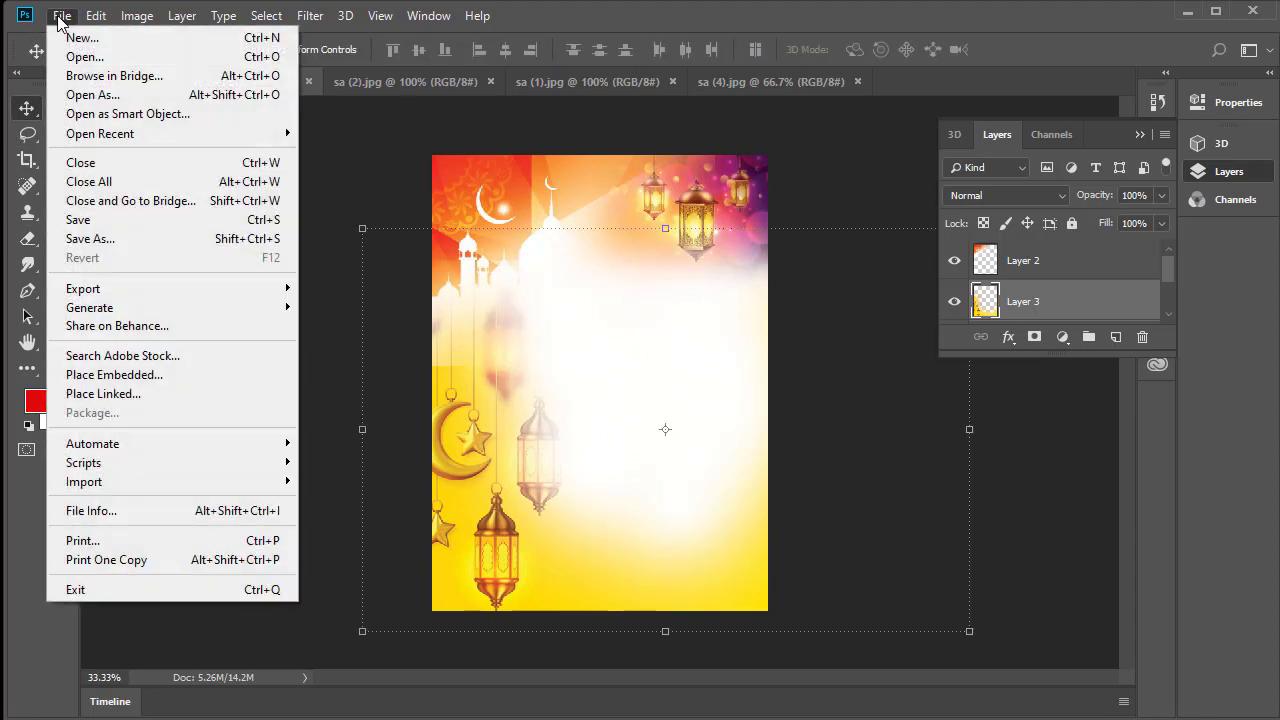
left_click(85, 56)
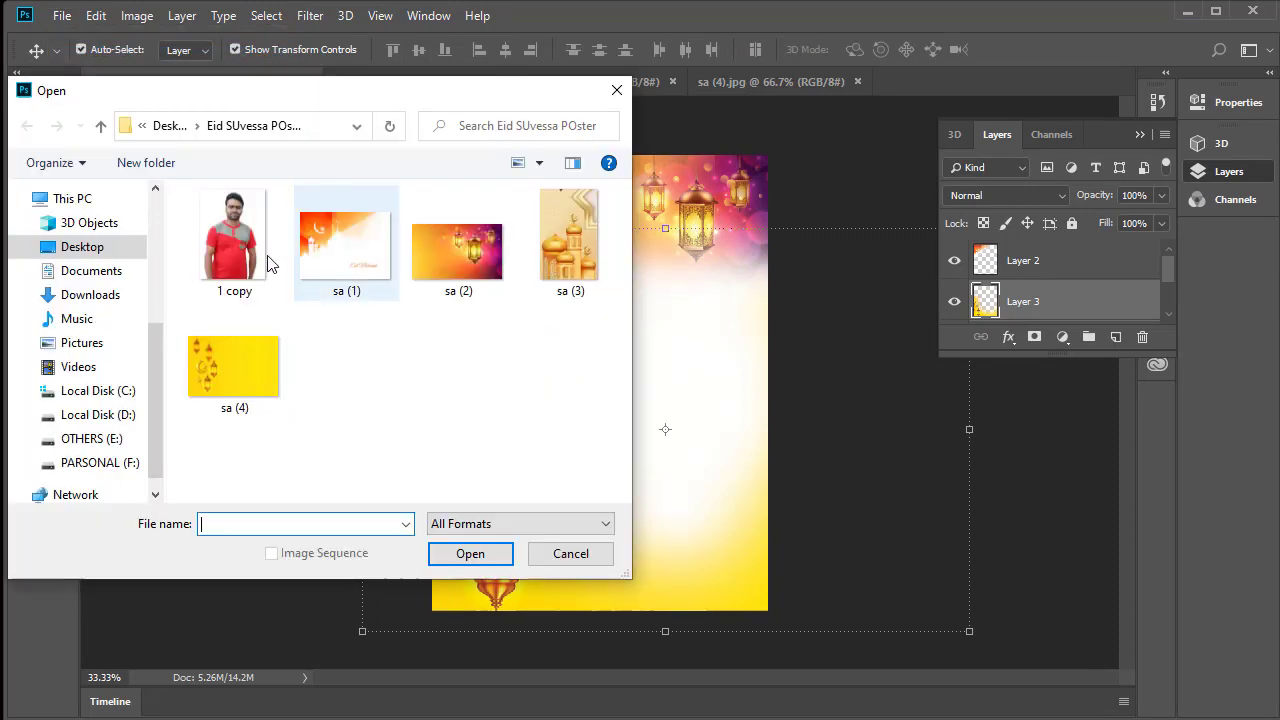
left_click(240, 243)
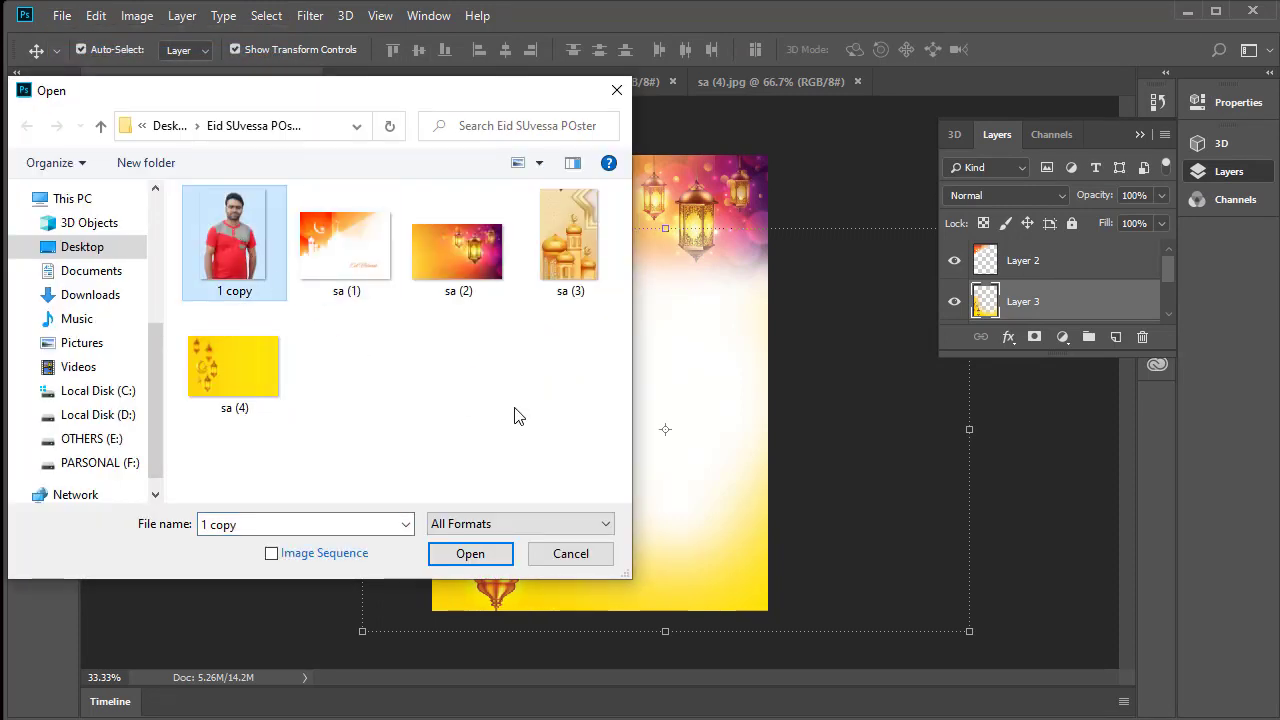
left_click(571, 255, "ctrl")
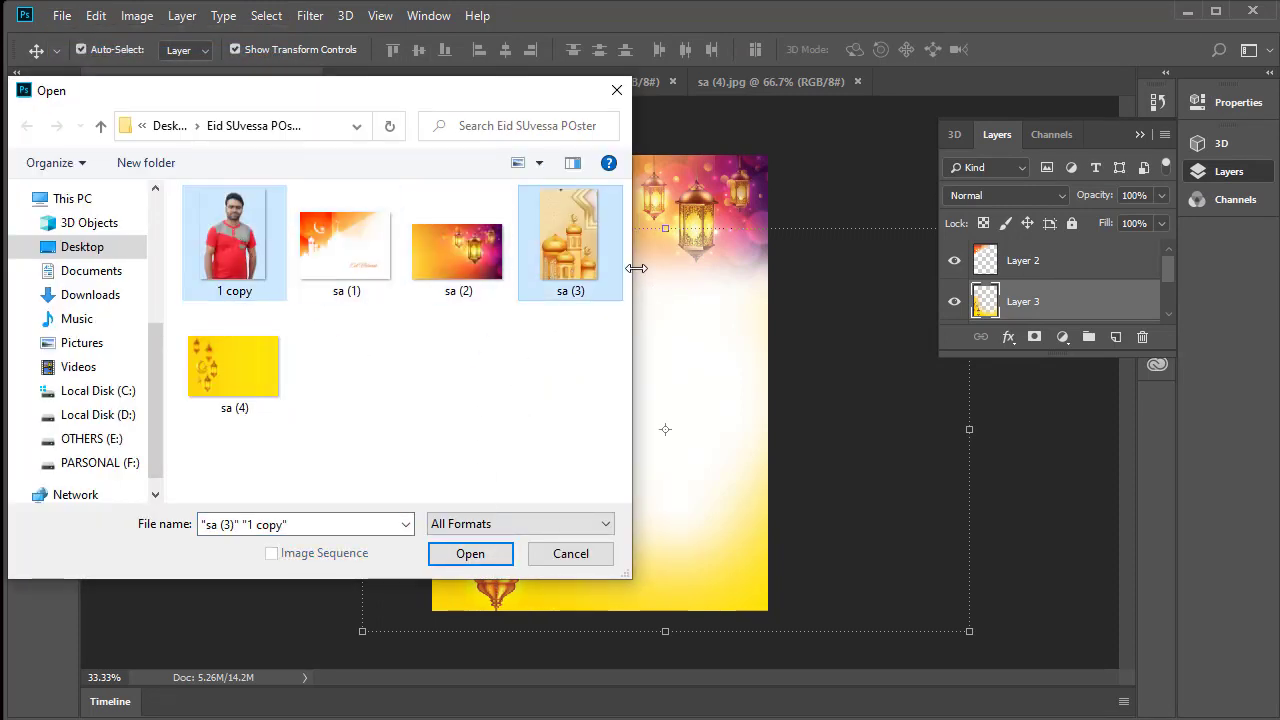
left_click(544, 238, "ctrl")
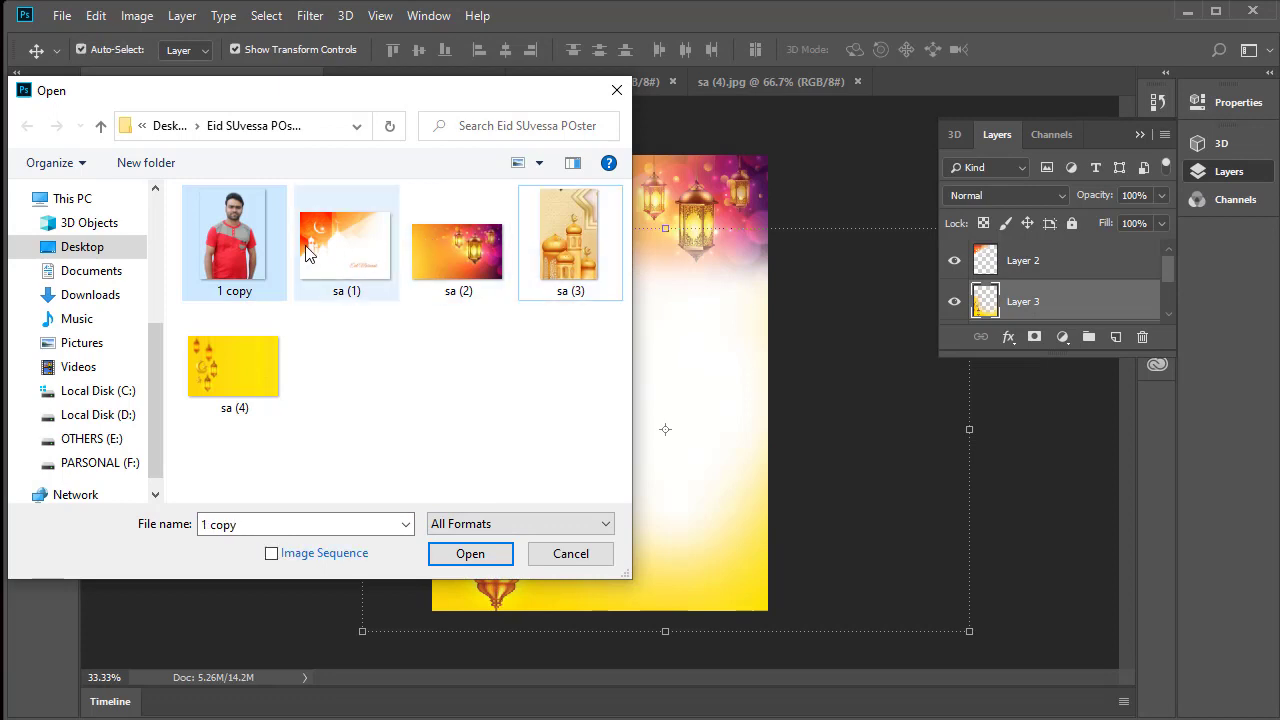
left_click(479, 562)
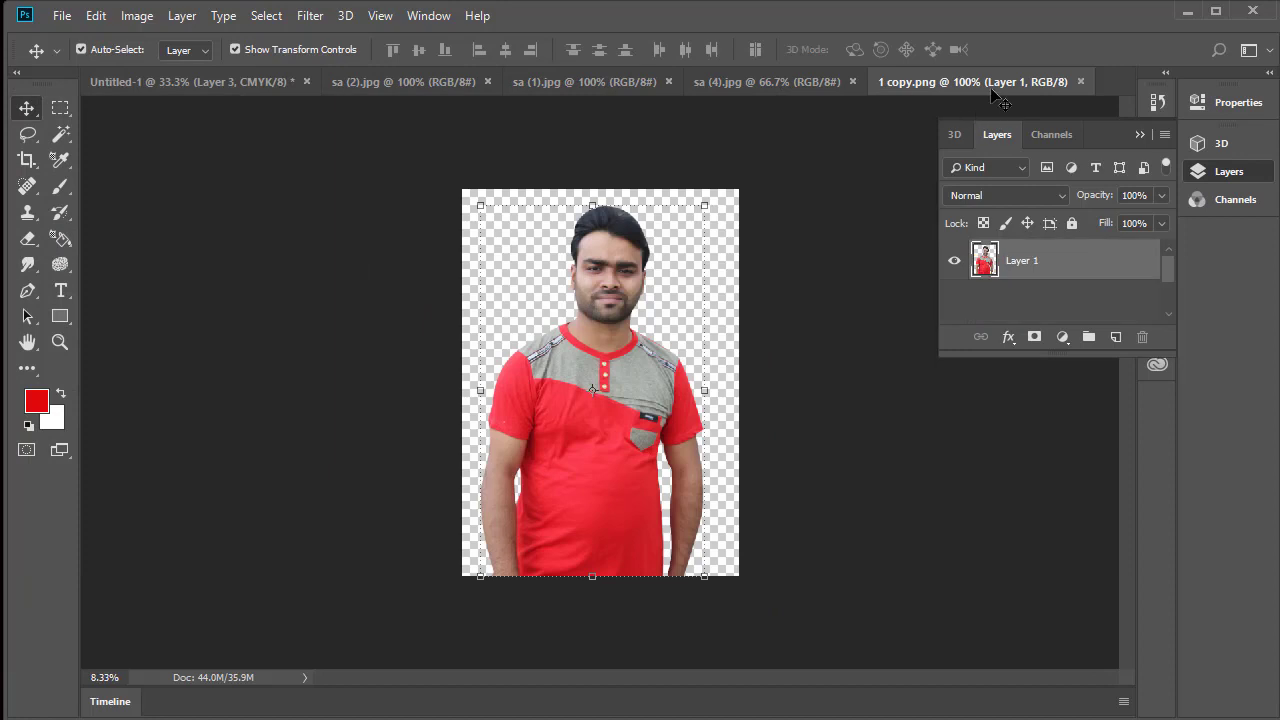
Carry the portrait photo onto the poster and scale it down to about 68%.
mouse_move(637, 375)
left_mouse_down()
mouse_move(143, 80)
mouse_move(545, 480)
left_mouse_up()
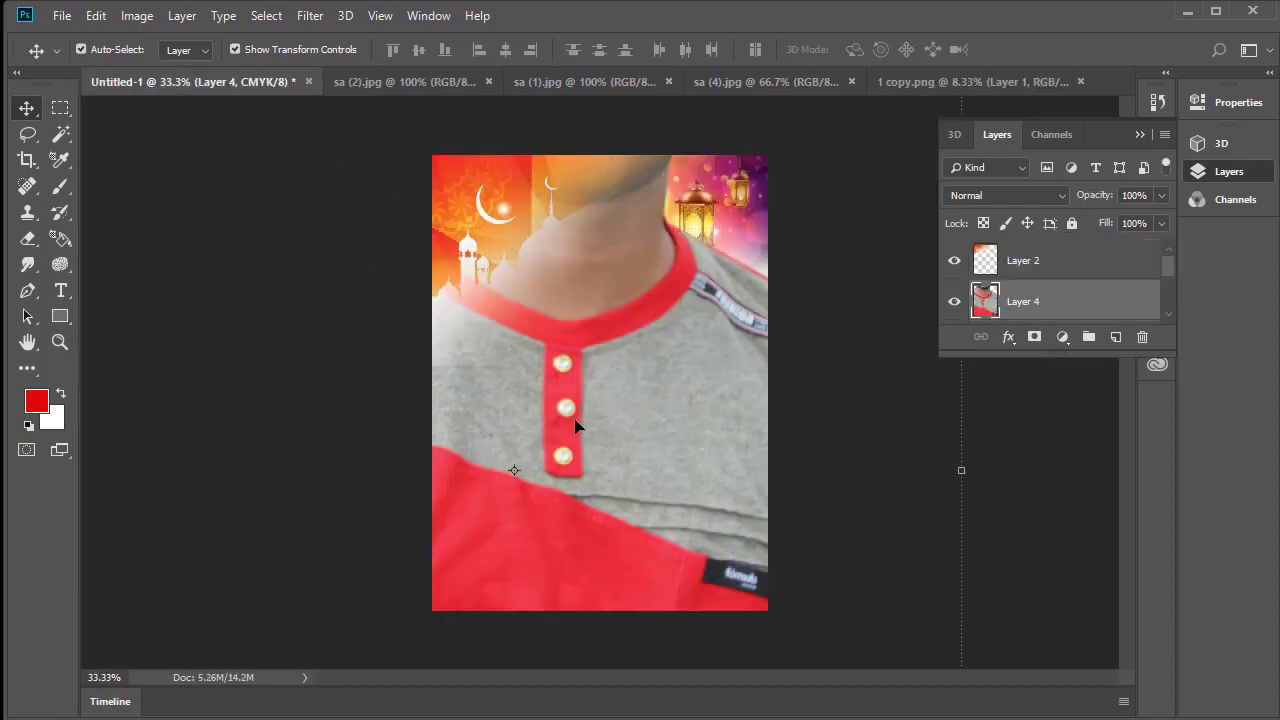
left_click_drag(575, 425, 588, 496)
left_click(678, 380, "alt")
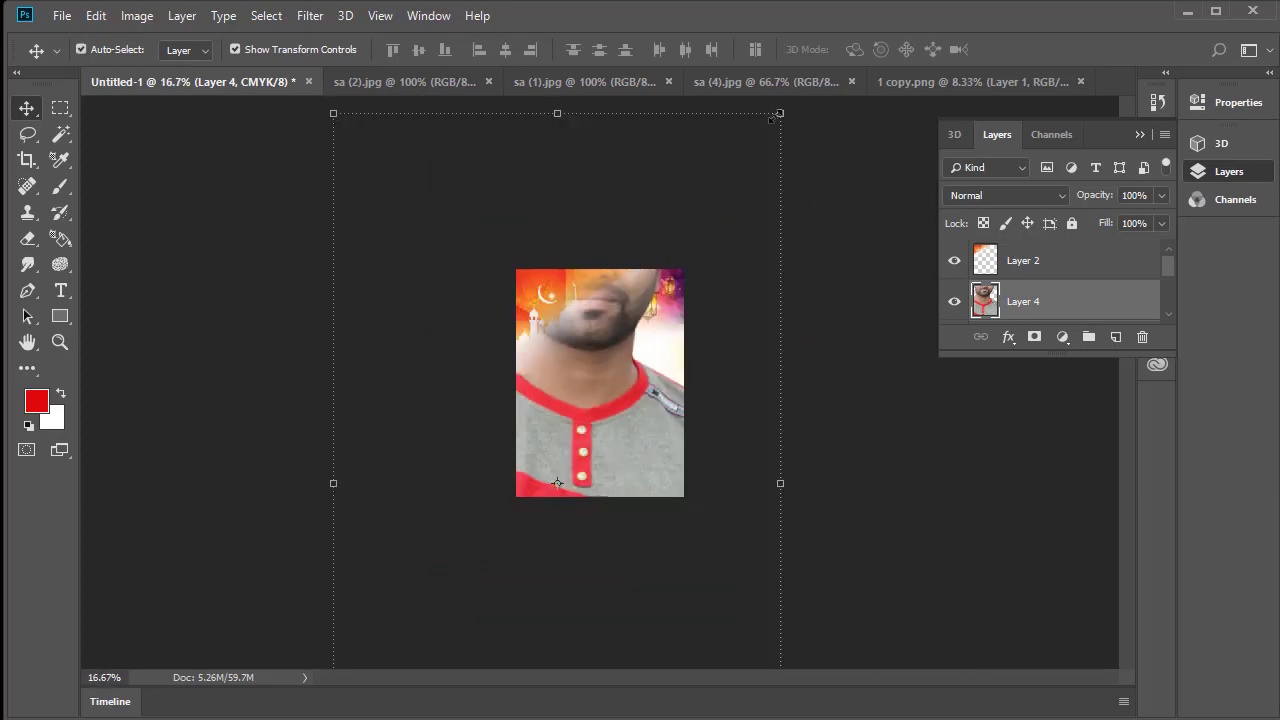
key("ctrl+t")
left_click_drag(780, 110, 576, 315)
left_click_drag(550, 401, 614, 369)
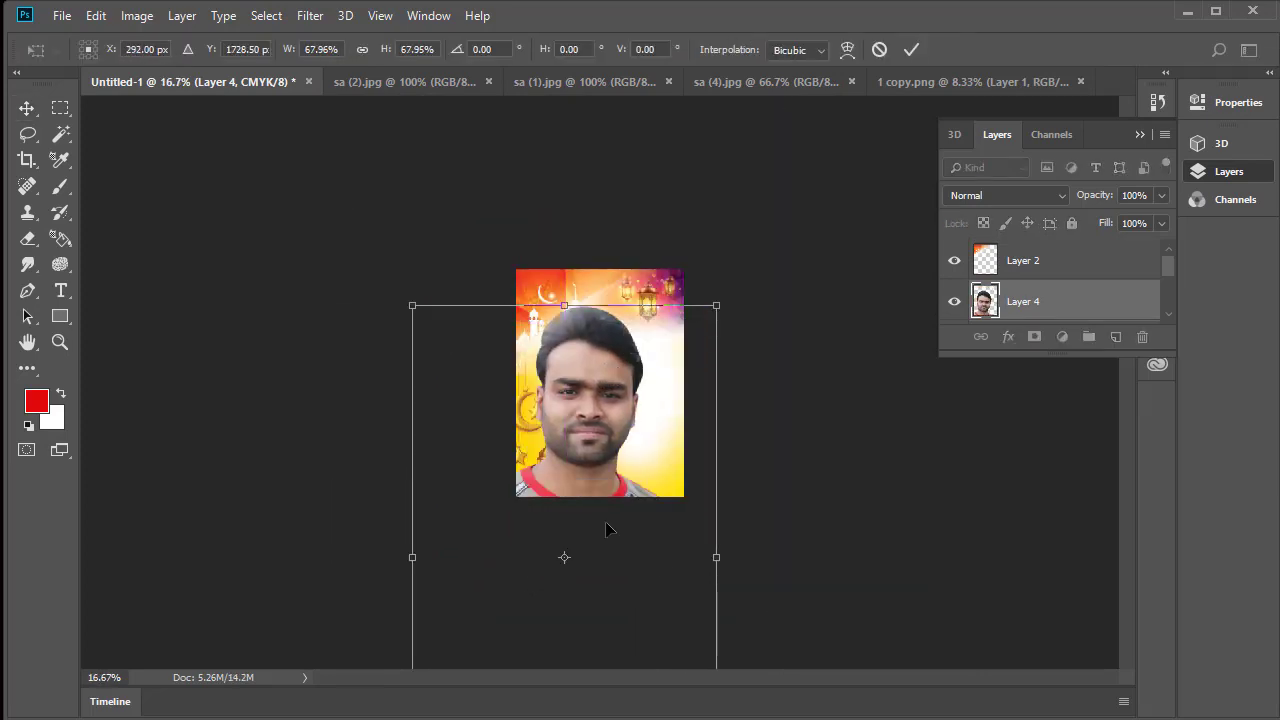
Shrink the portrait to about 41% over the poster, commit, and stack it above Layer 2.
left_click_drag(720, 310, 640, 428)
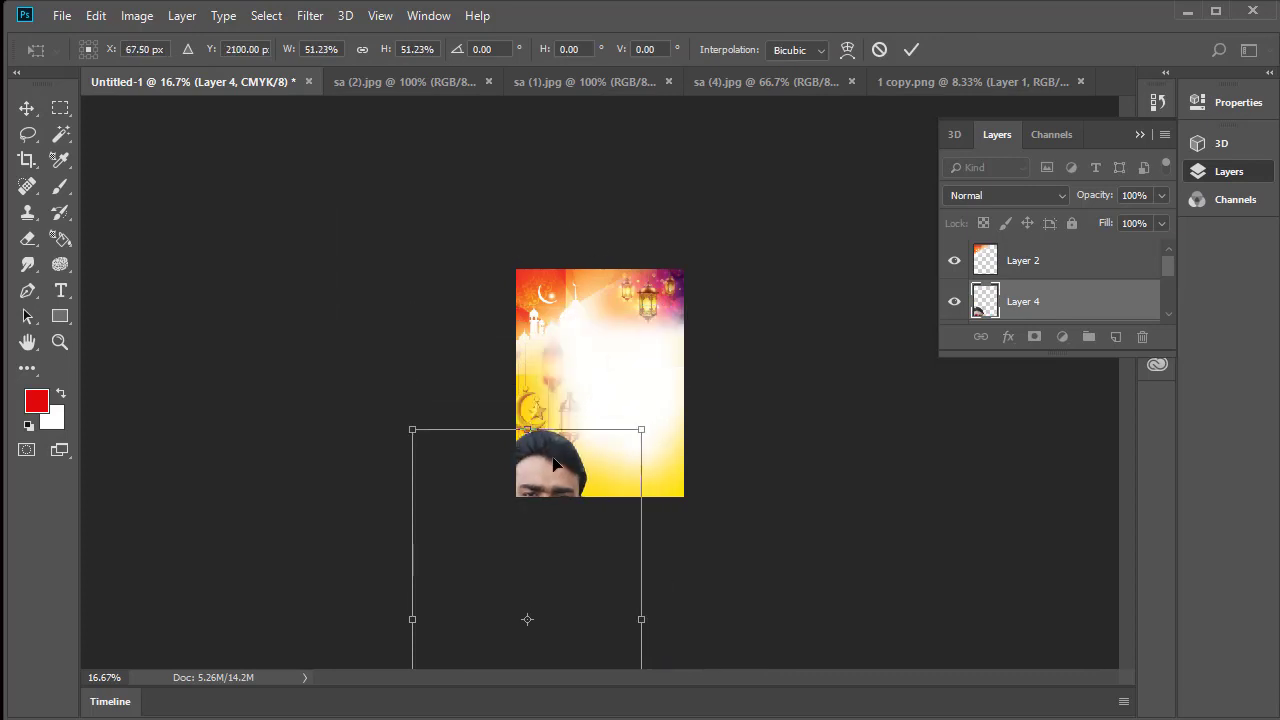
left_click_drag(550, 469, 584, 330)
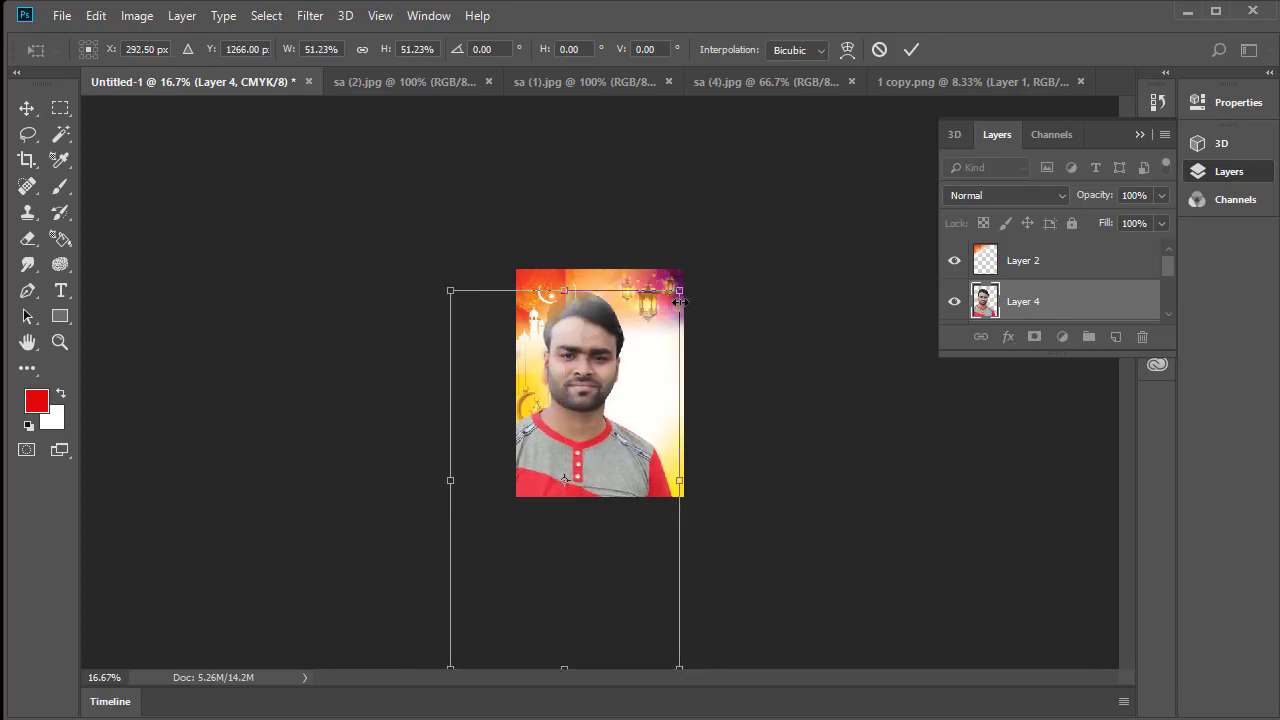
left_click_drag(678, 289, 634, 366)
left_click_drag(573, 427, 572, 383)
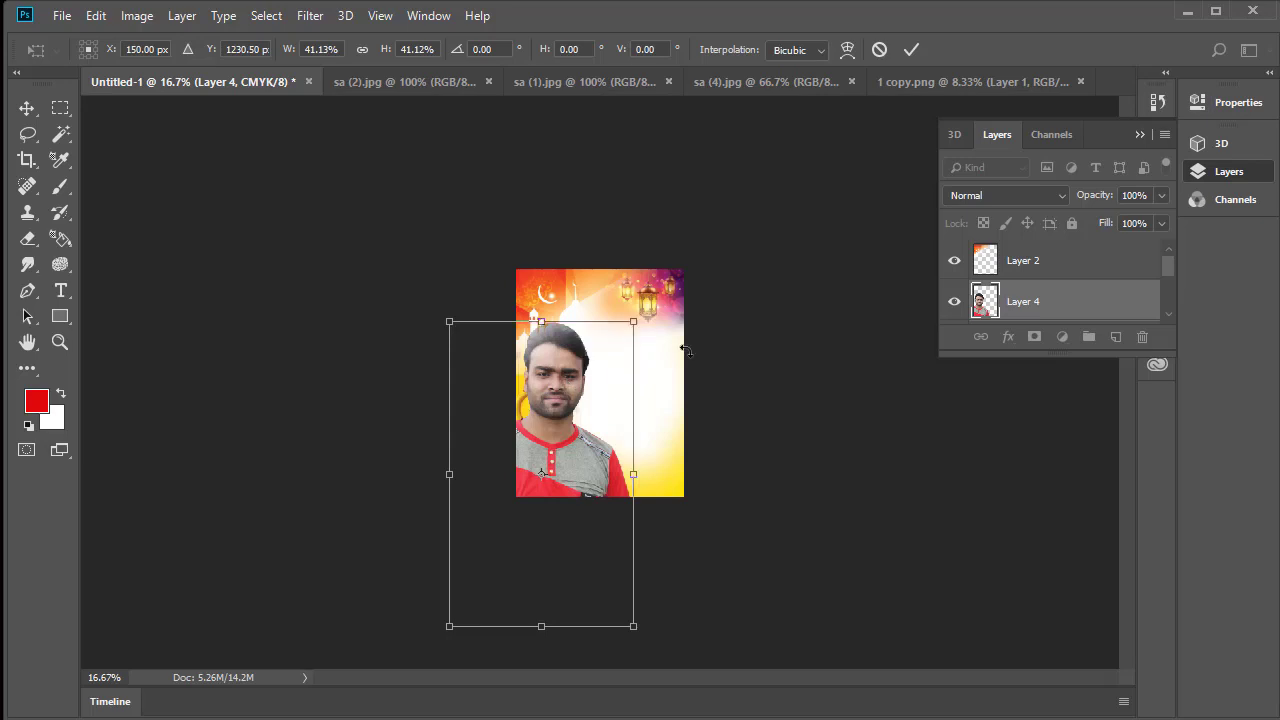
left_click(911, 49)
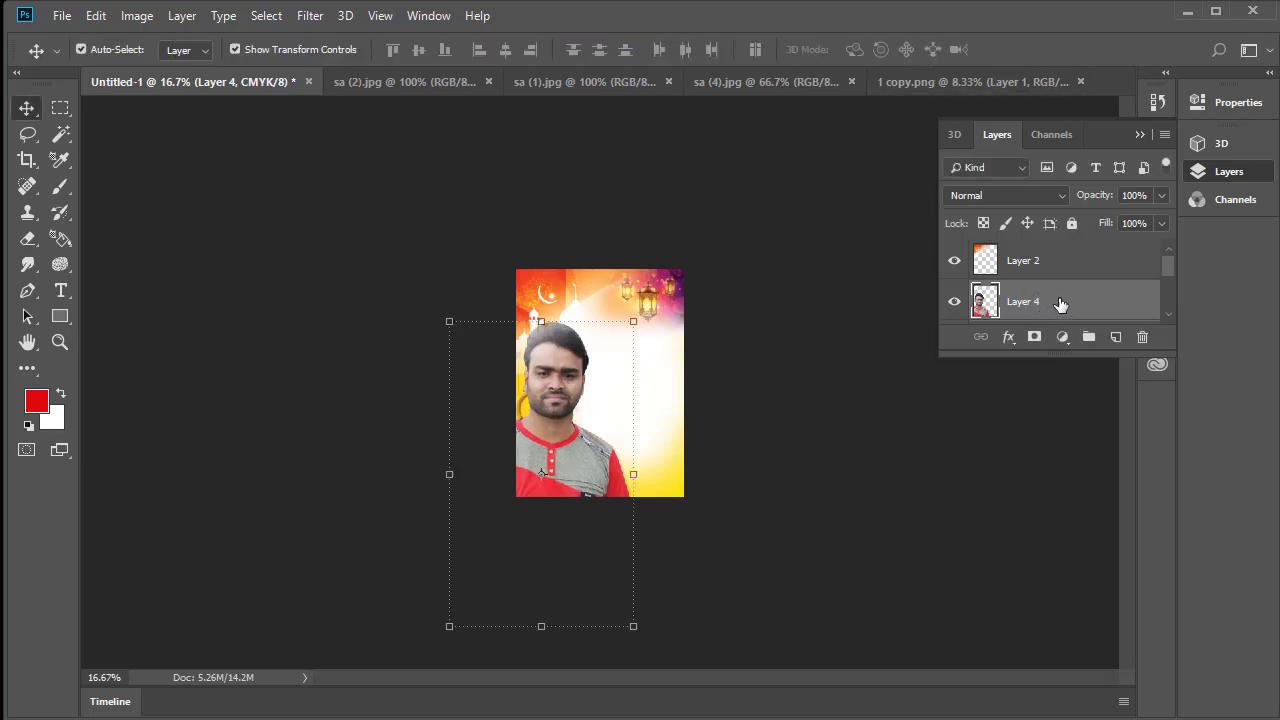
left_click_drag(1060, 304, 1057, 250)
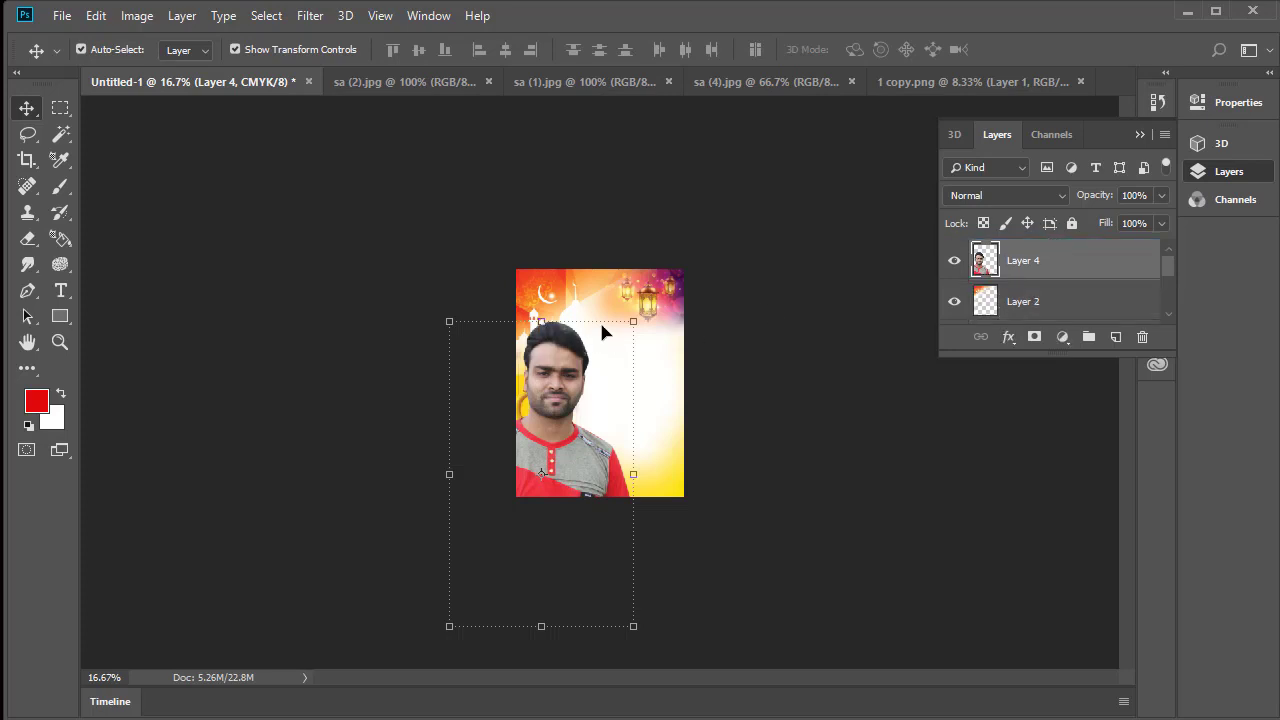
Close the 1 copy.png, sa (4).jpg and sa (1).jpg documents.
left_click(1079, 81)
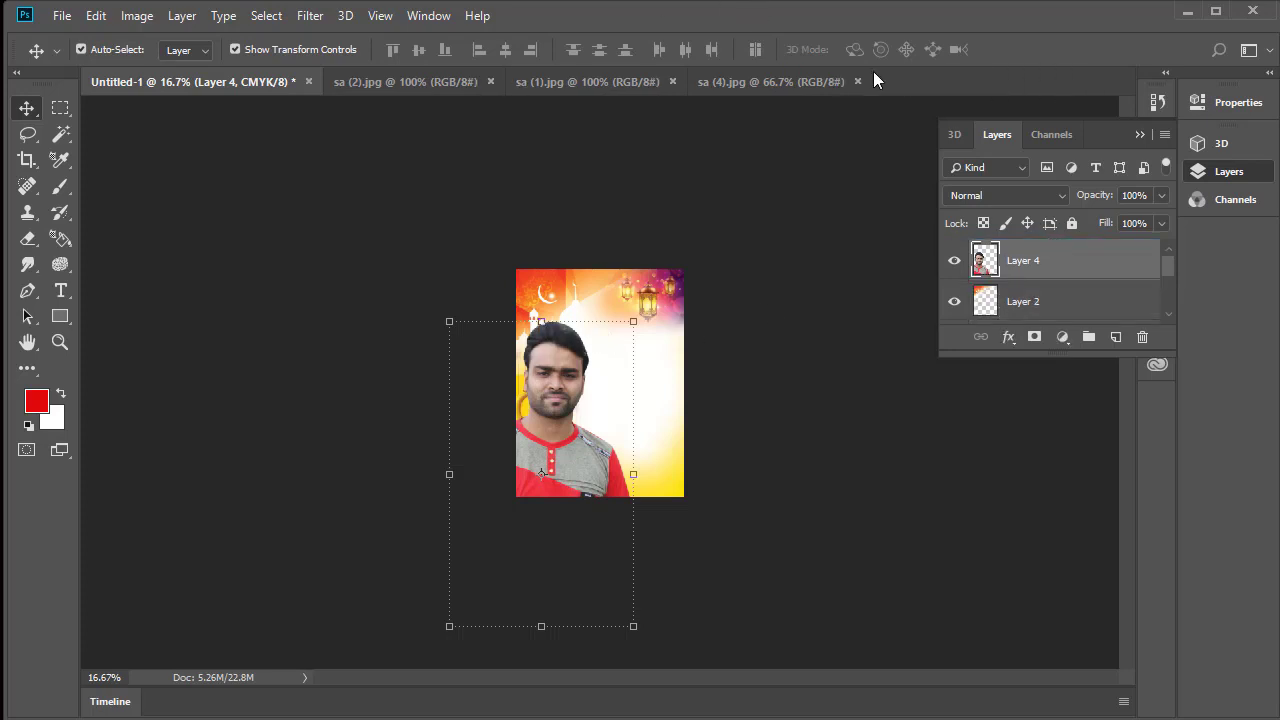
left_click(857, 82)
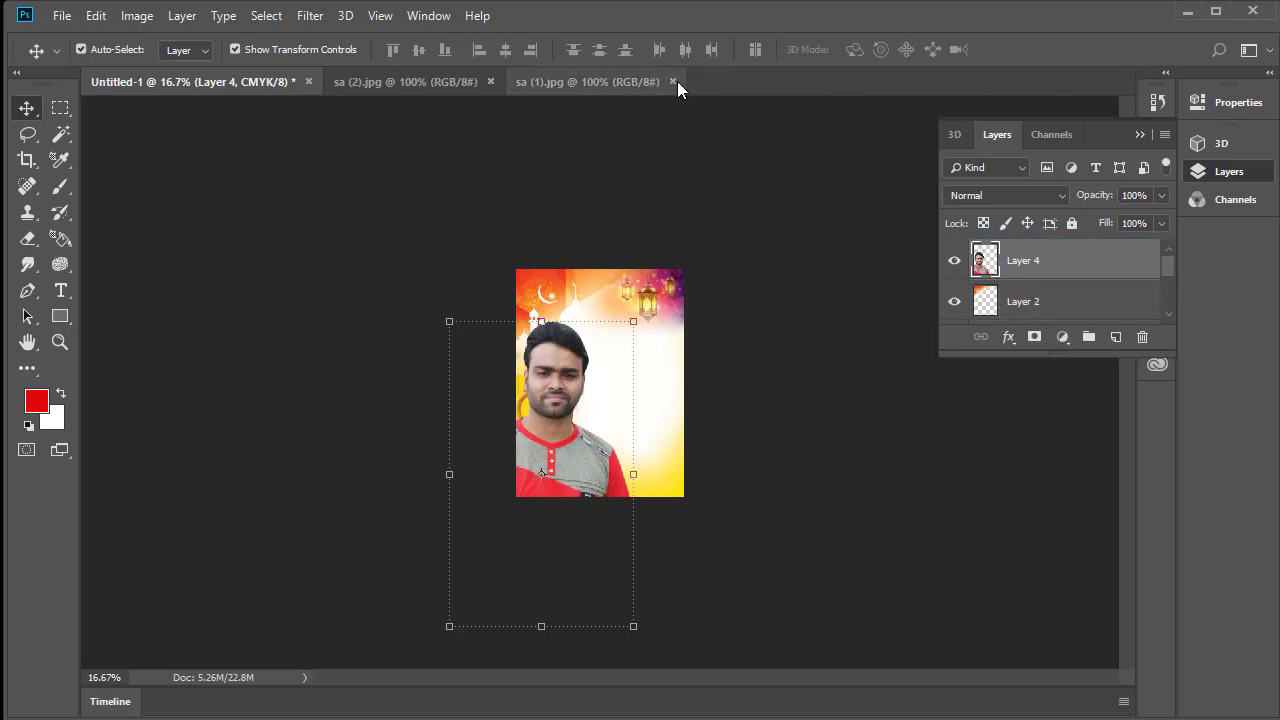
left_click(672, 81)
Zoom in and move the man's photo lower on the poster.
left_click(685, 387)
left_click(663, 329)
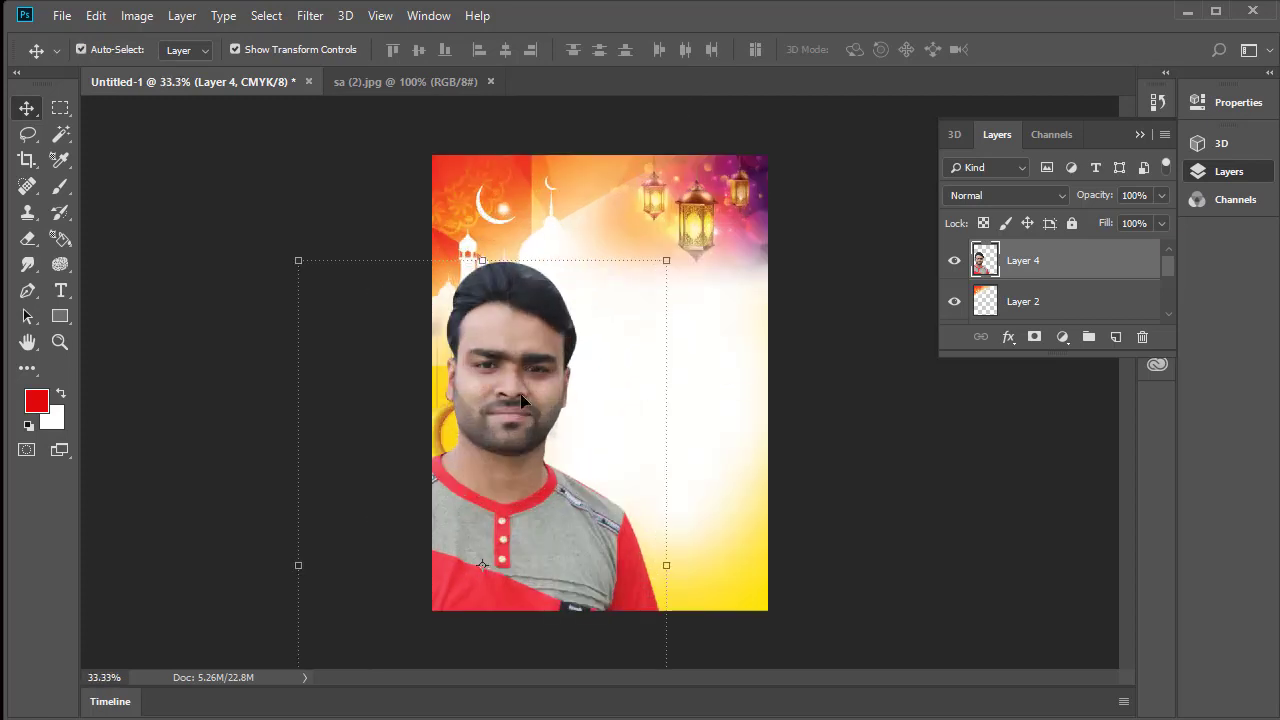
left_click_drag(531, 328, 527, 407)
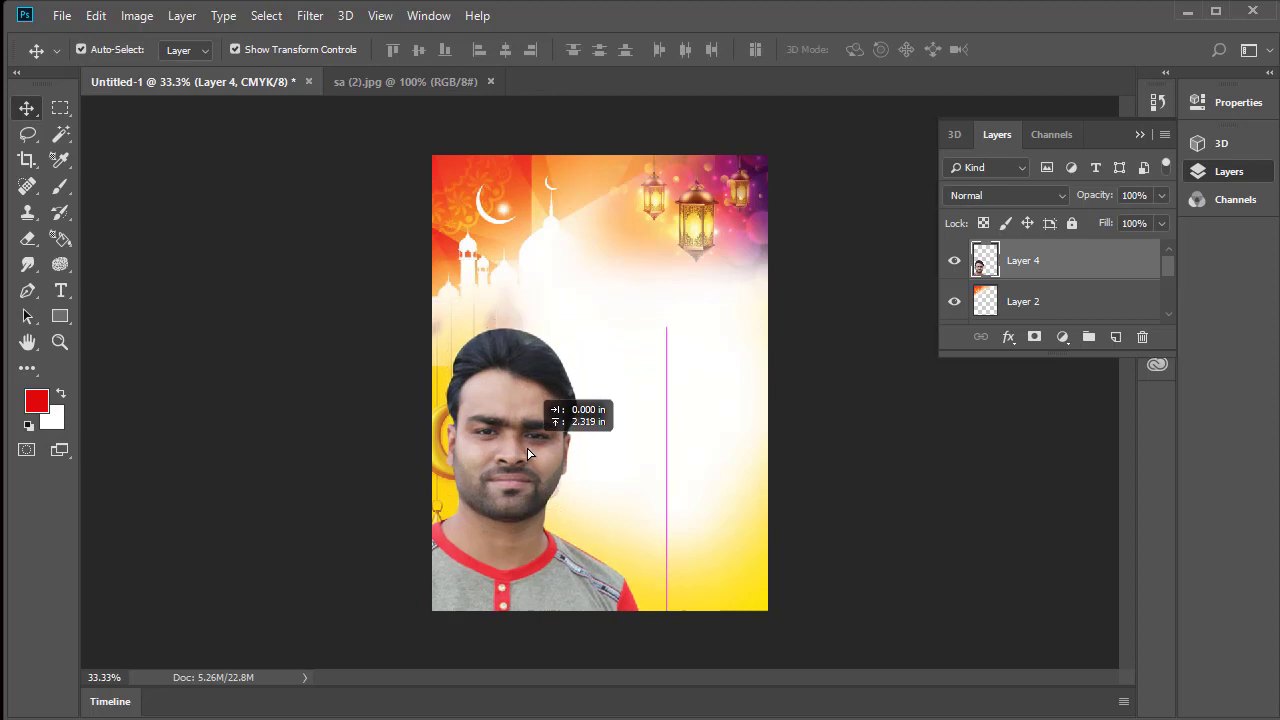
left_click_drag(527, 407, 543, 456)
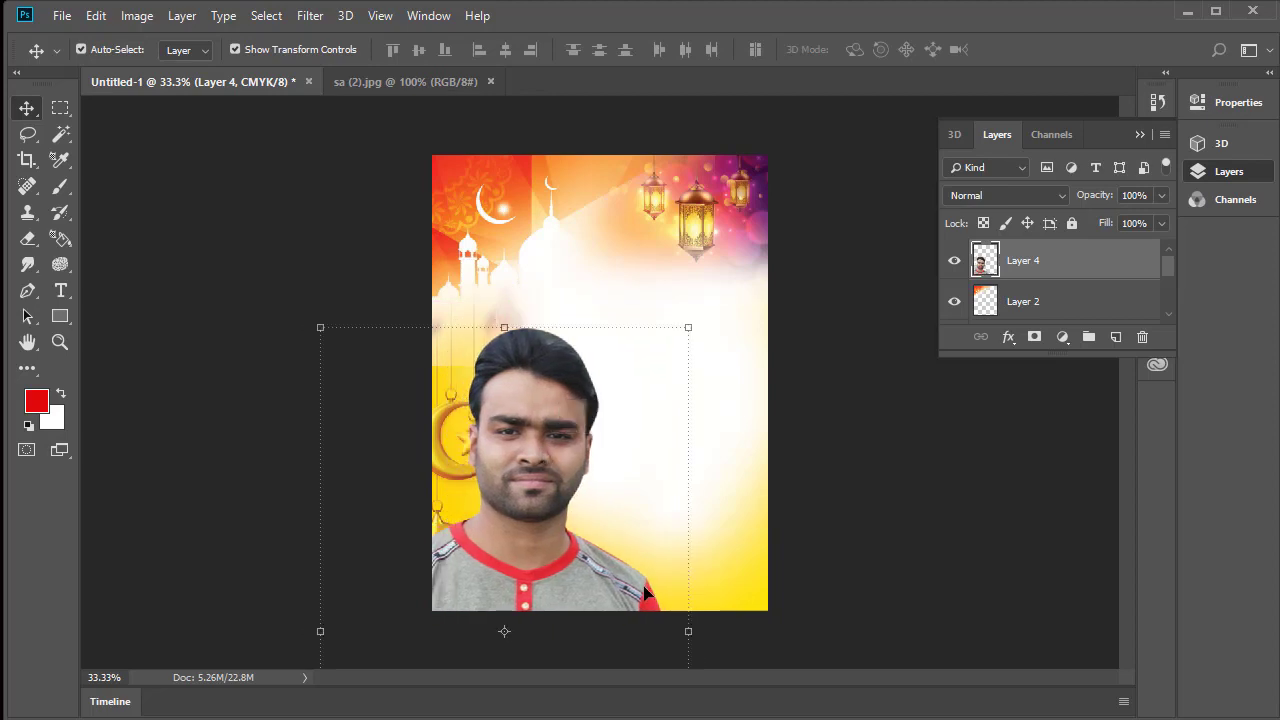
Scale the photo to about 93%, nudge it left, and apply the transform.
key("ctrl+minus")
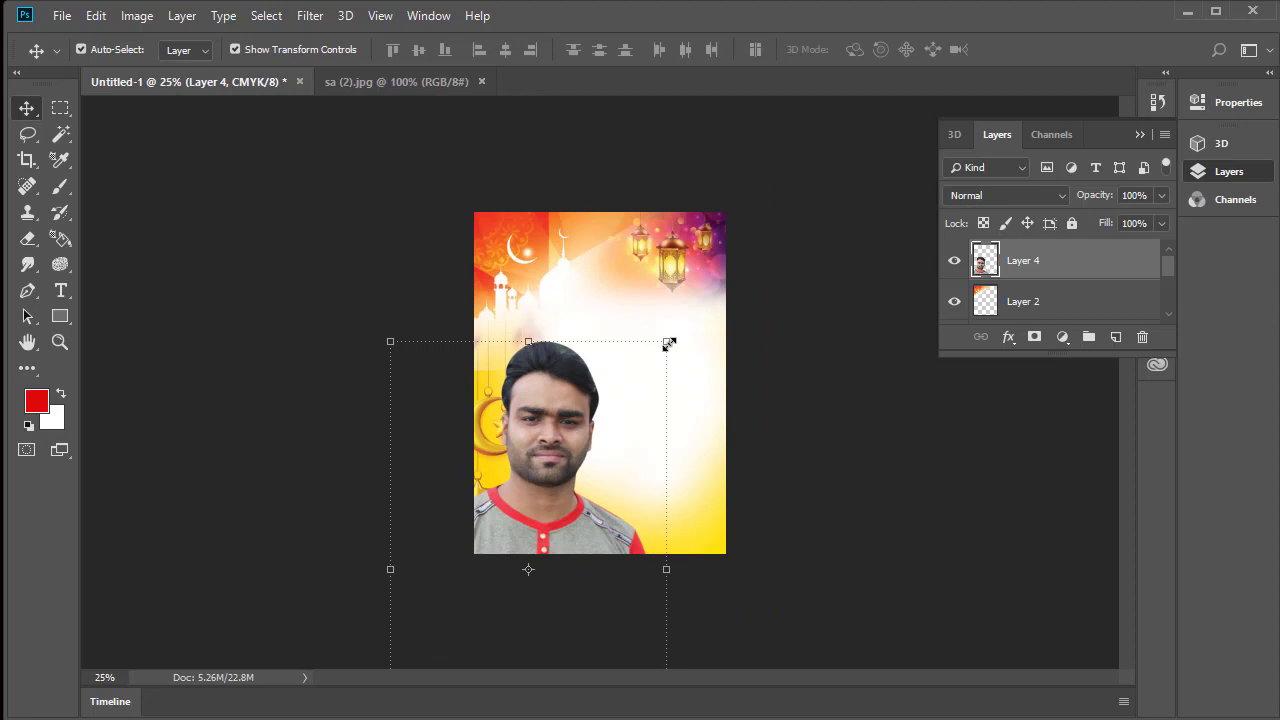
left_click_drag(668, 344, 649, 372)
left_click_drag(500, 457, 503, 440)
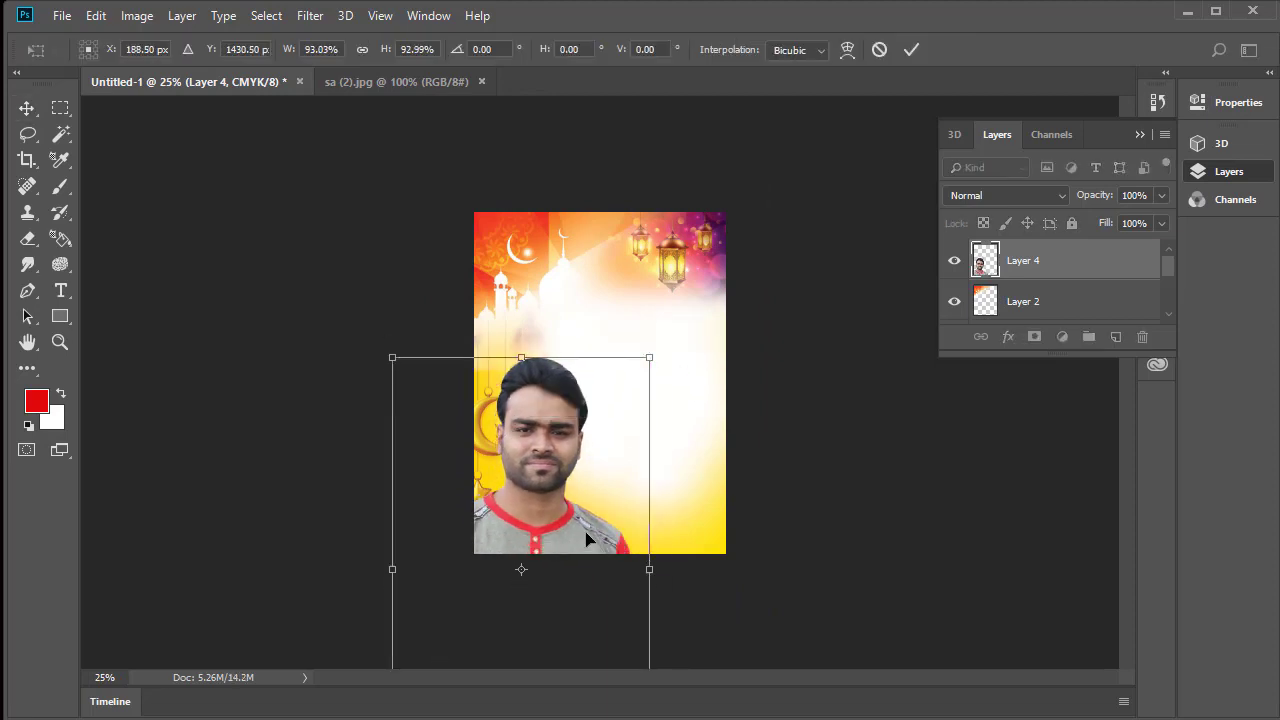
left_click_drag(503, 505, 520, 488)
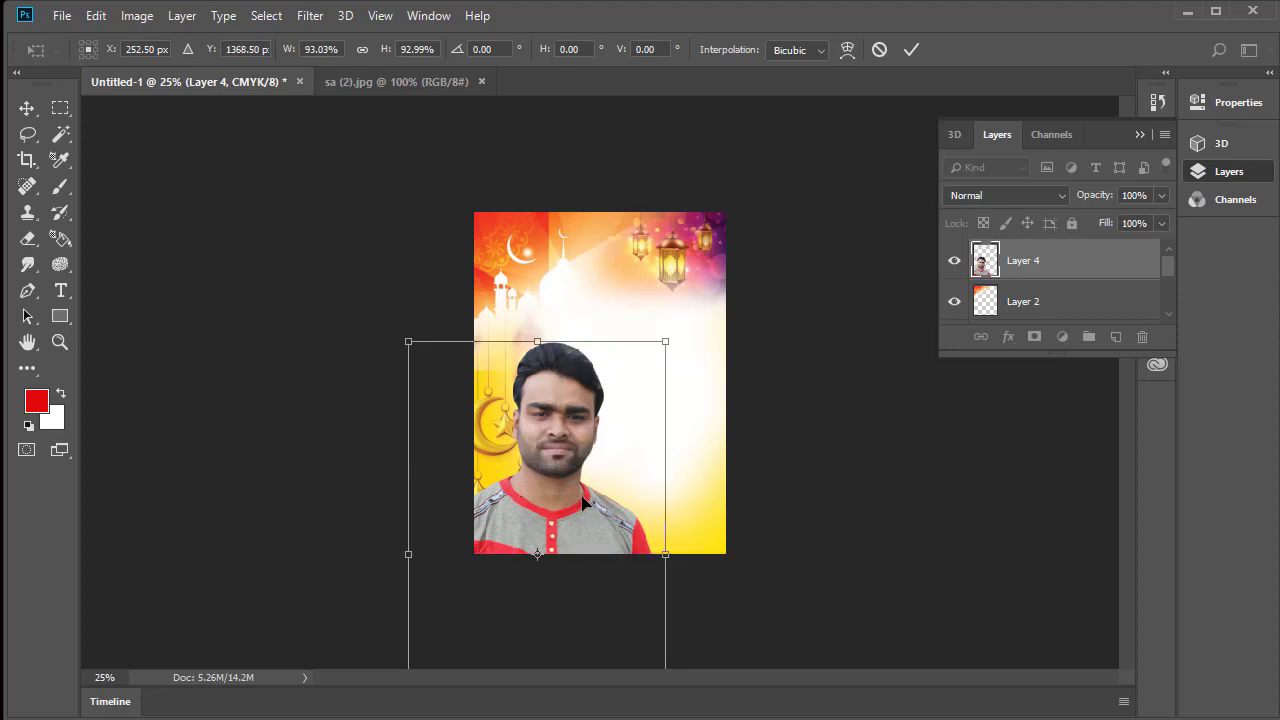
key("shift+Left")
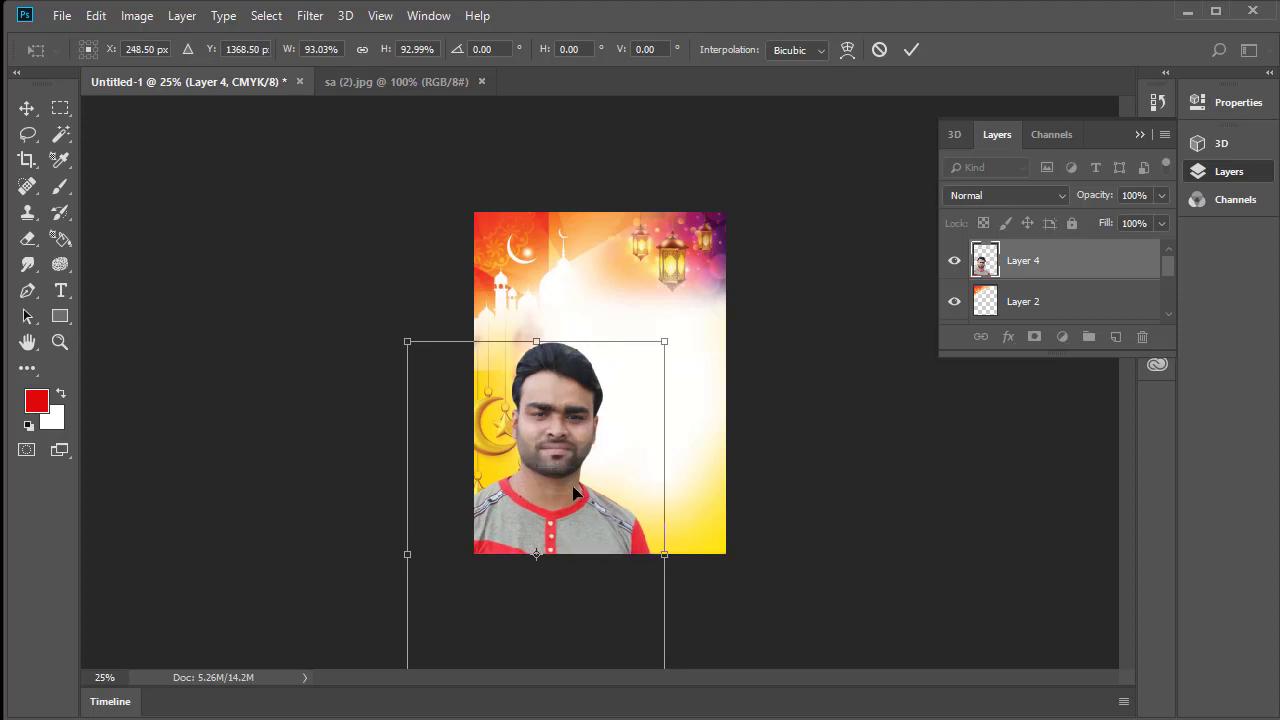
key("shift+Left")
key("shift+Left")
key("shift+Left")
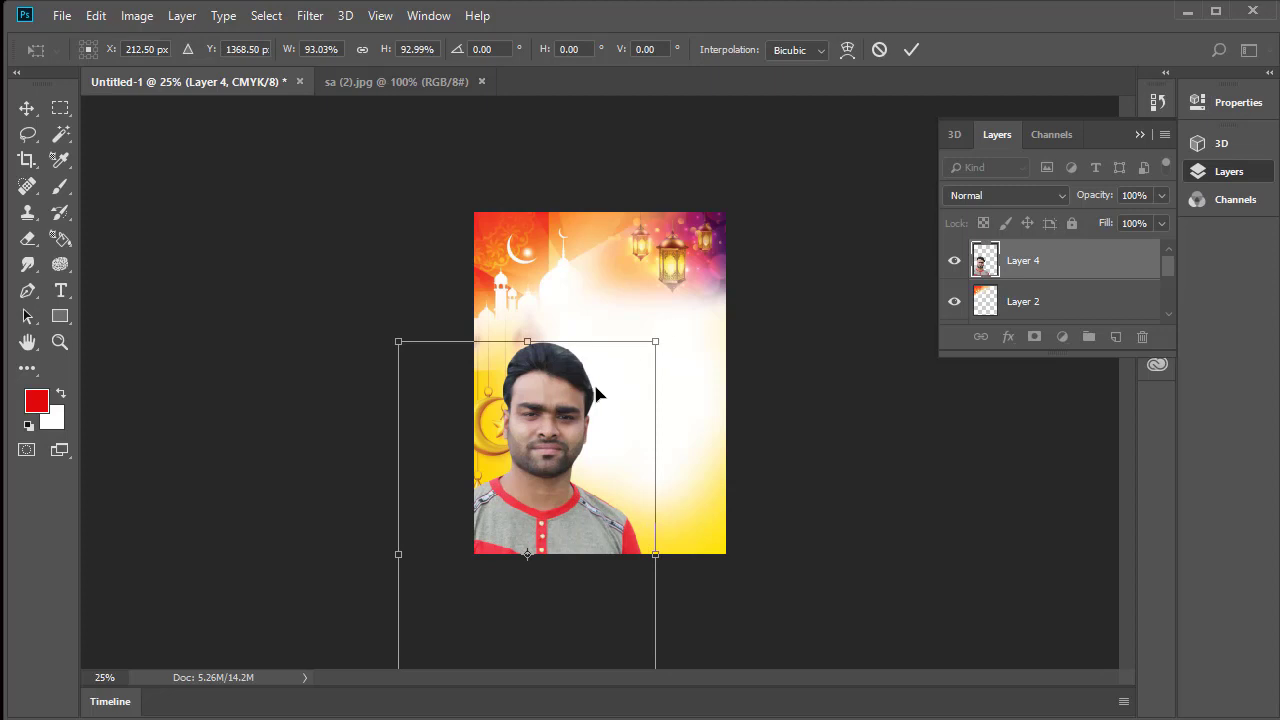
left_click(910, 52)
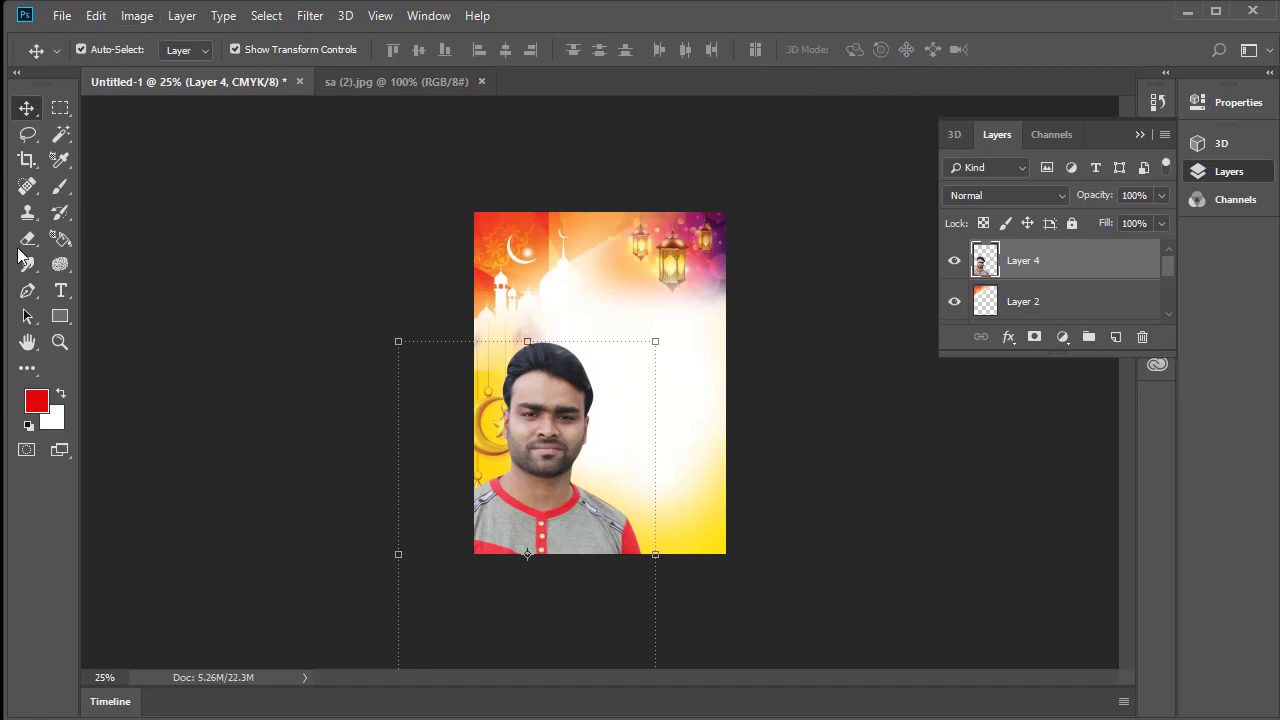
Open sa (3).jpg and drag the mosque image into the poster document.
left_click(62, 16)
left_click(66, 47)
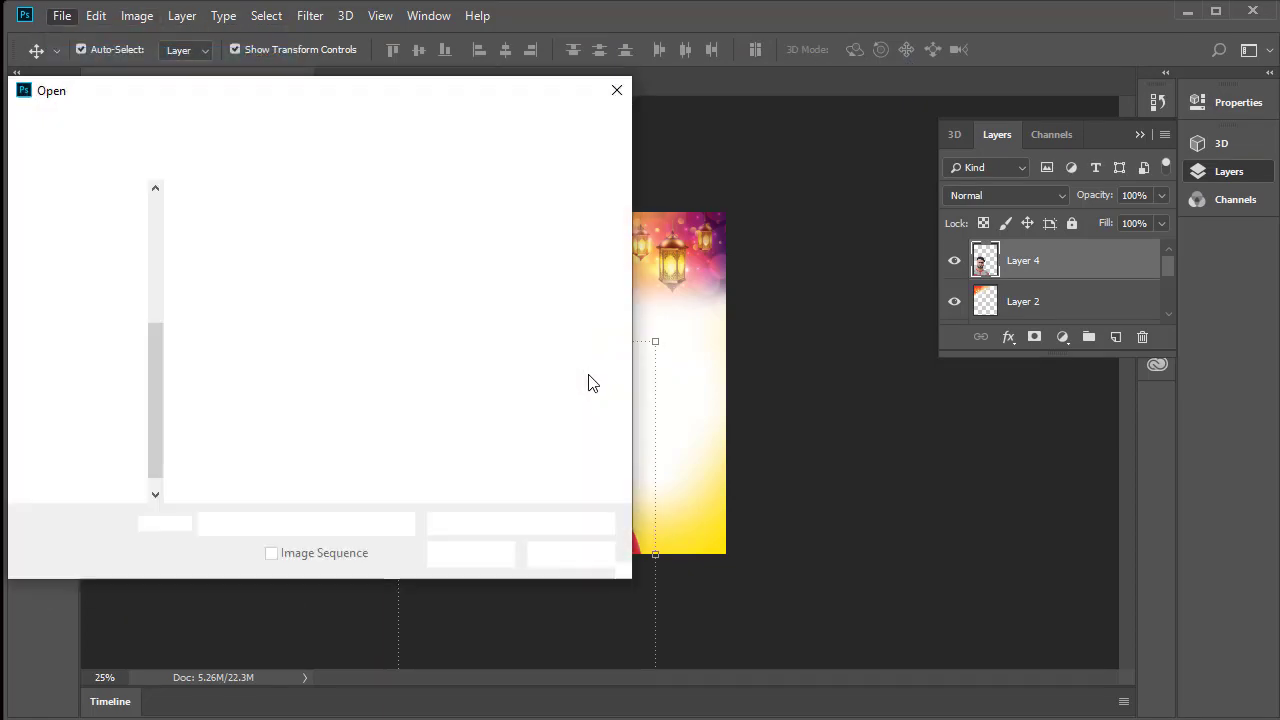
left_click(561, 253)
left_click(466, 554)
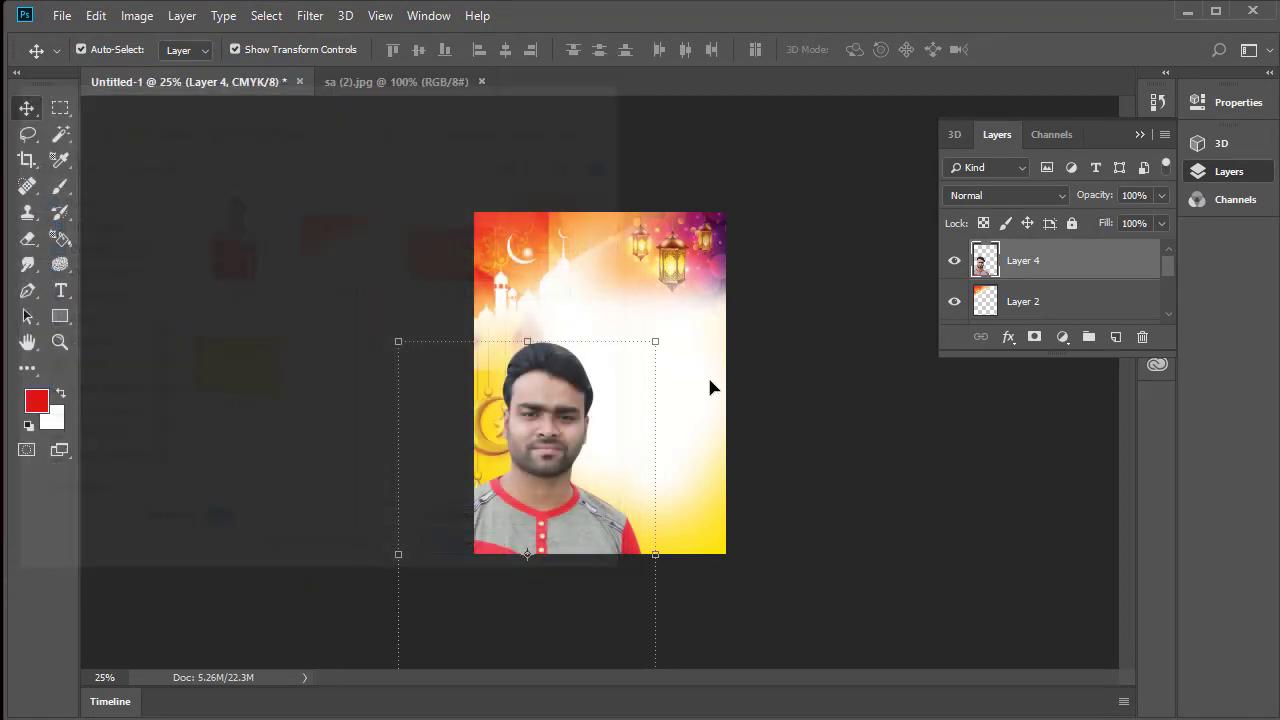
mouse_move(631, 357)
left_mouse_down()
mouse_move(568, 390)
mouse_move(636, 463)
mouse_move(734, 476)
left_mouse_up()
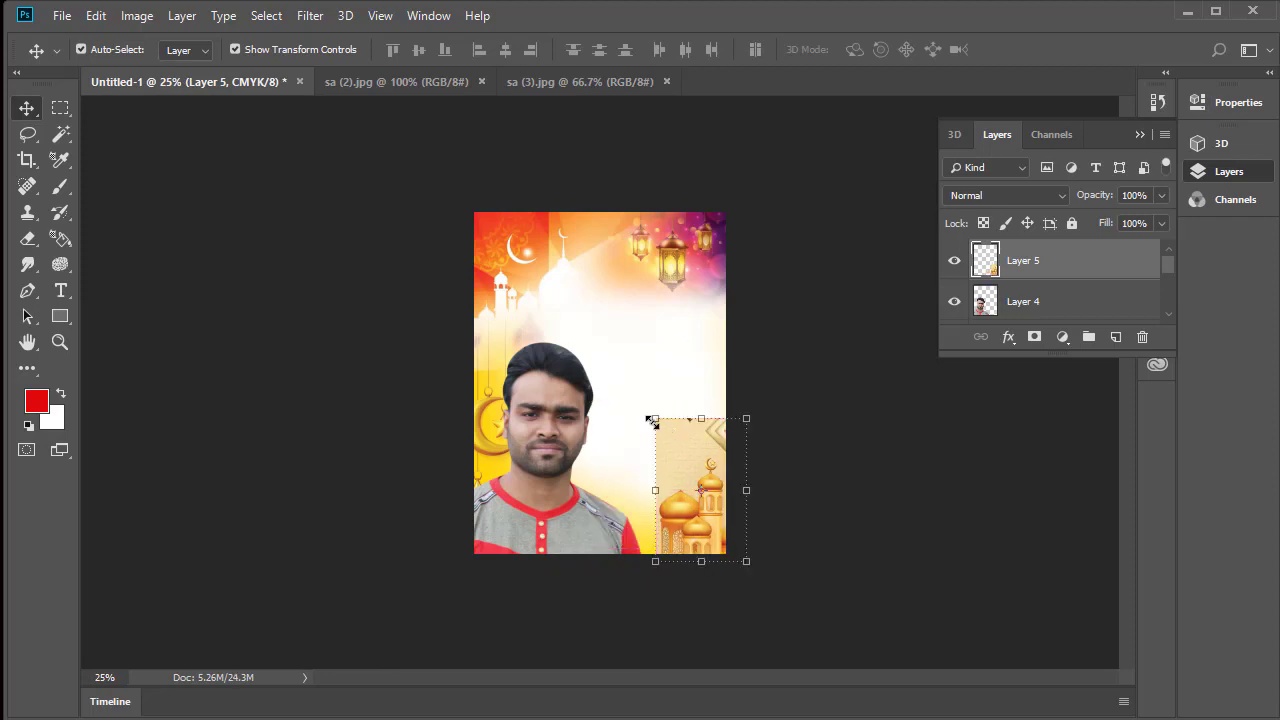
Enlarge the mosque image to about 140% at the poster's lower right and commit.
left_click(651, 421)
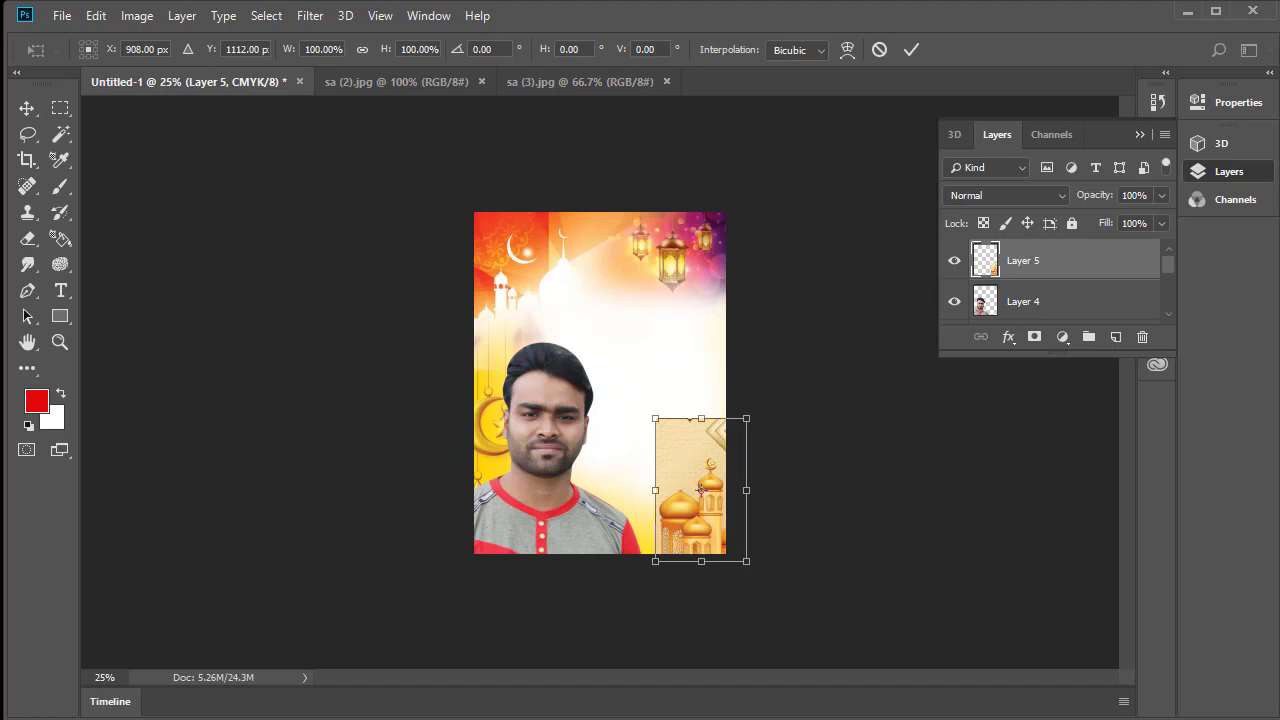
left_click(911, 50)
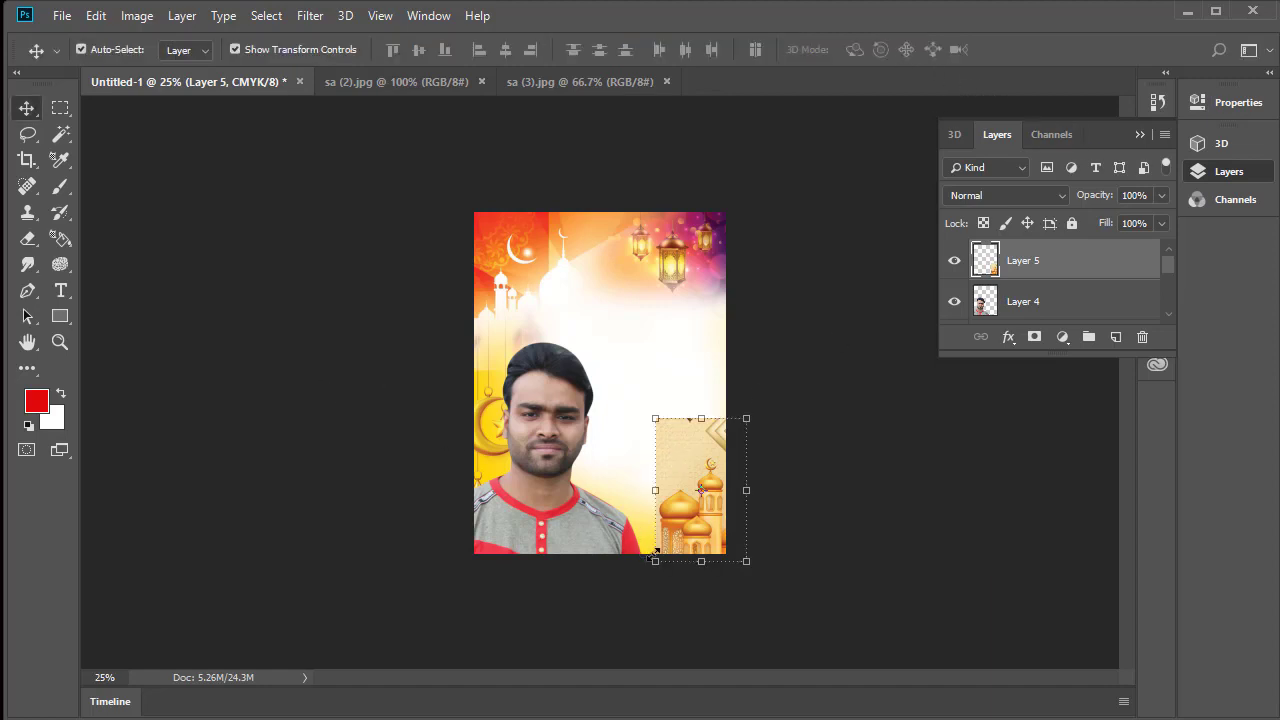
left_click_drag(653, 553, 618, 610)
left_click_drag(675, 506, 675, 471)
left_click(911, 50)
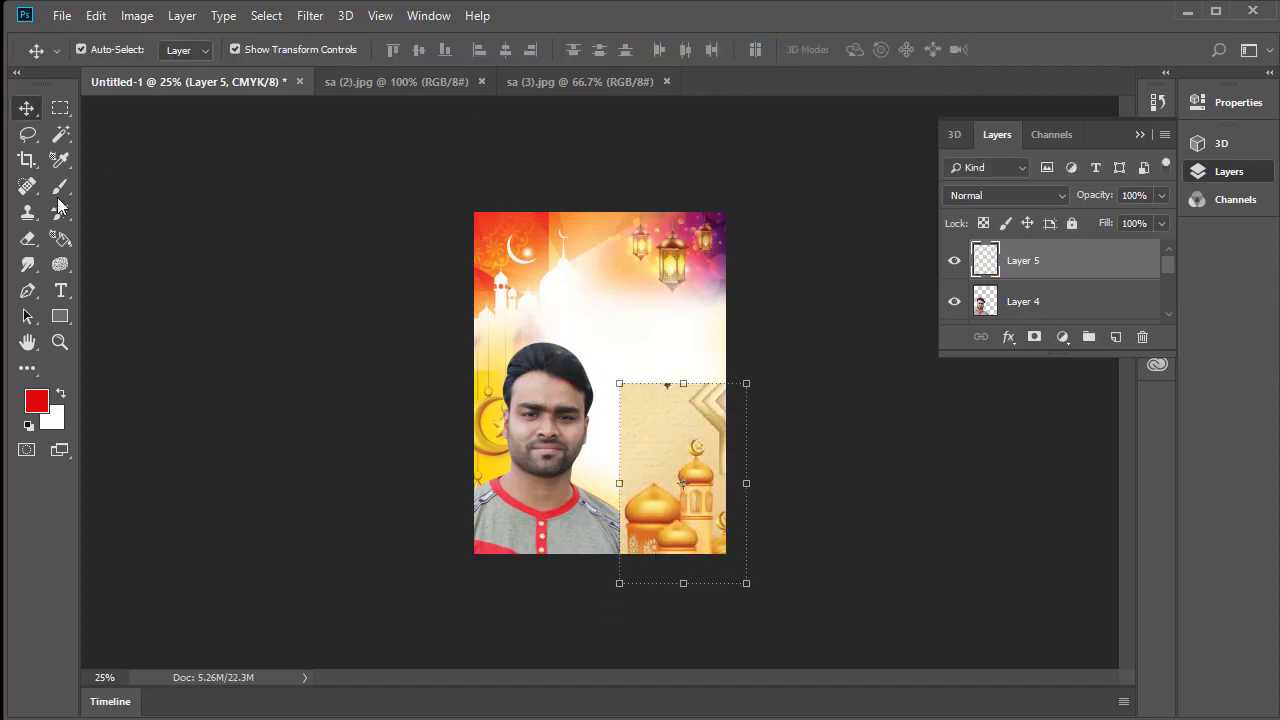
Erase the mosque image's top and edge near the face, then shift it down.
left_click(27, 238)
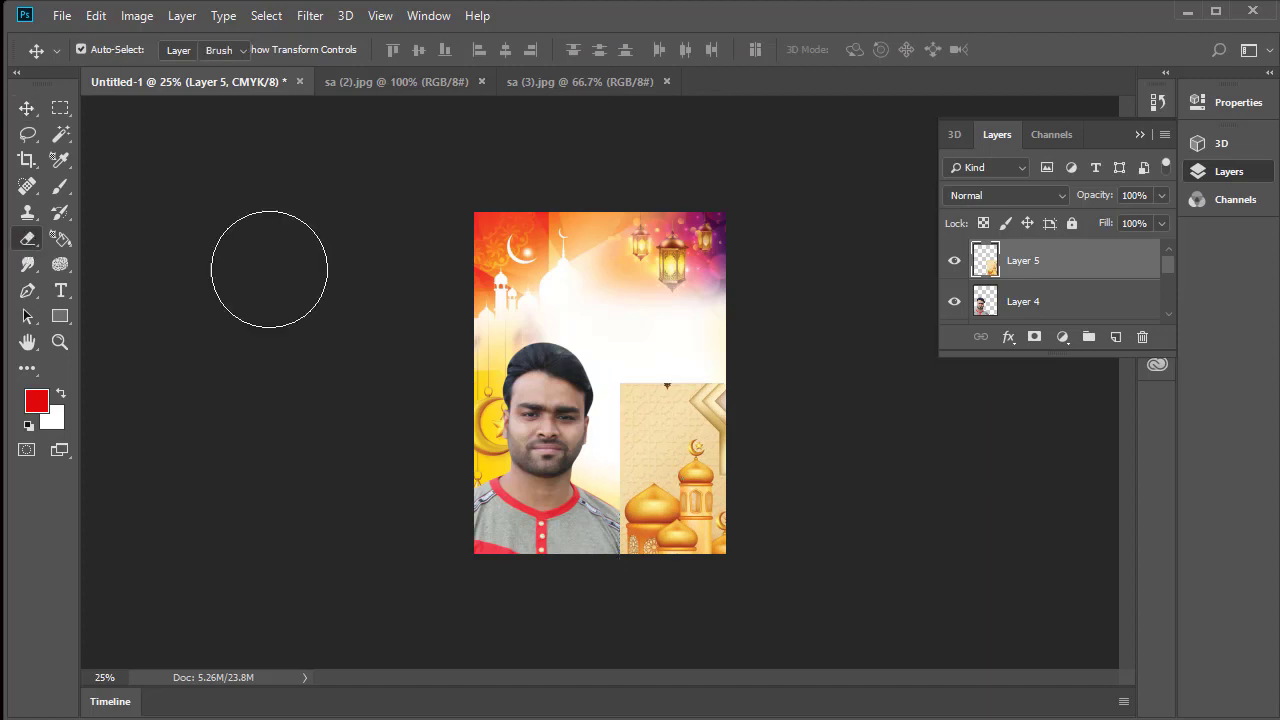
mouse_move(714, 371)
left_mouse_down()
mouse_move(628, 359)
mouse_move(592, 410)
mouse_move(609, 420)
mouse_move(571, 463)
mouse_move(577, 564)
mouse_move(590, 450)
left_mouse_up()
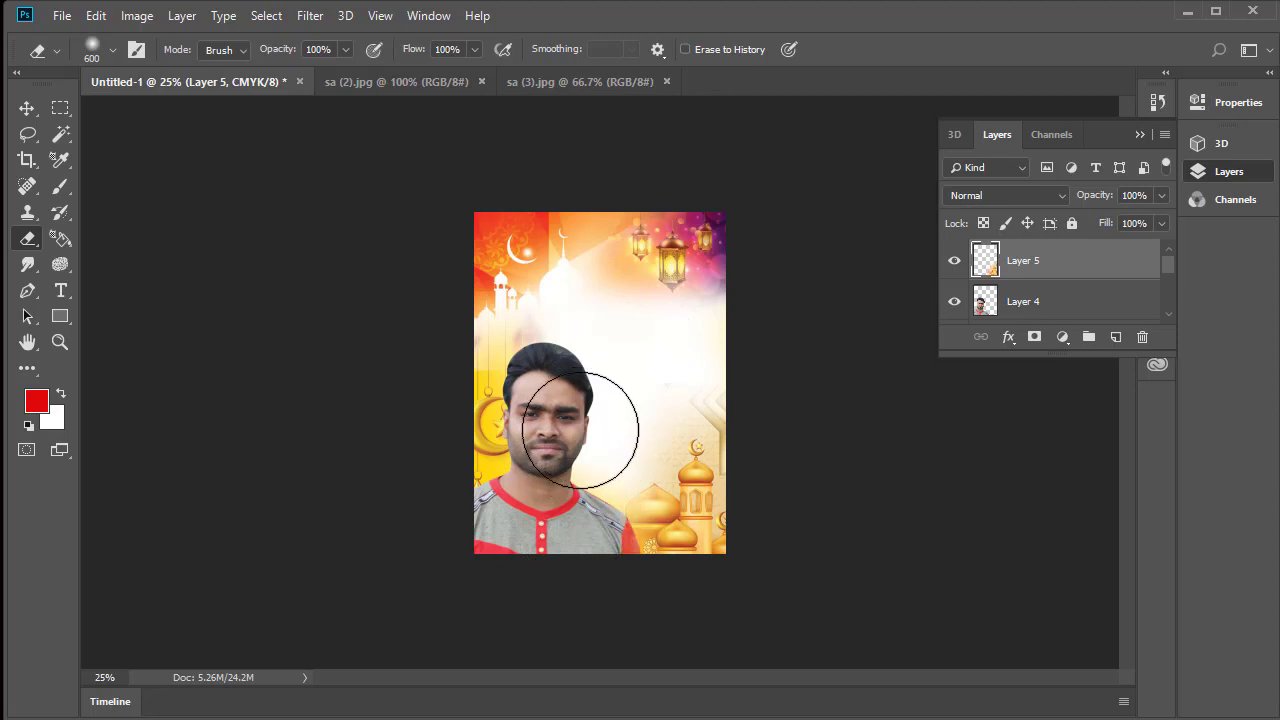
mouse_move(655, 392)
left_mouse_down()
mouse_move(680, 349)
mouse_move(623, 403)
mouse_move(620, 419)
mouse_move(640, 423)
mouse_move(634, 457)
mouse_move(633, 410)
left_mouse_up()
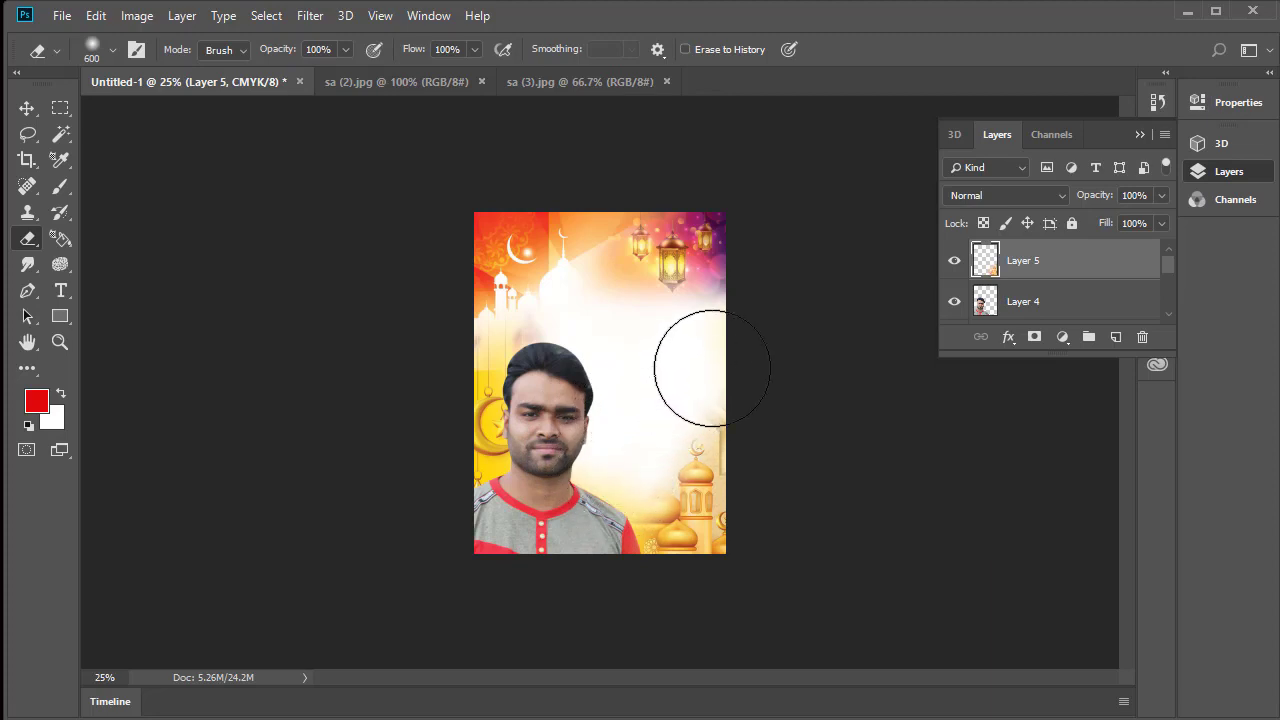
left_click(28, 108)
left_click(746, 458, "ctrl")
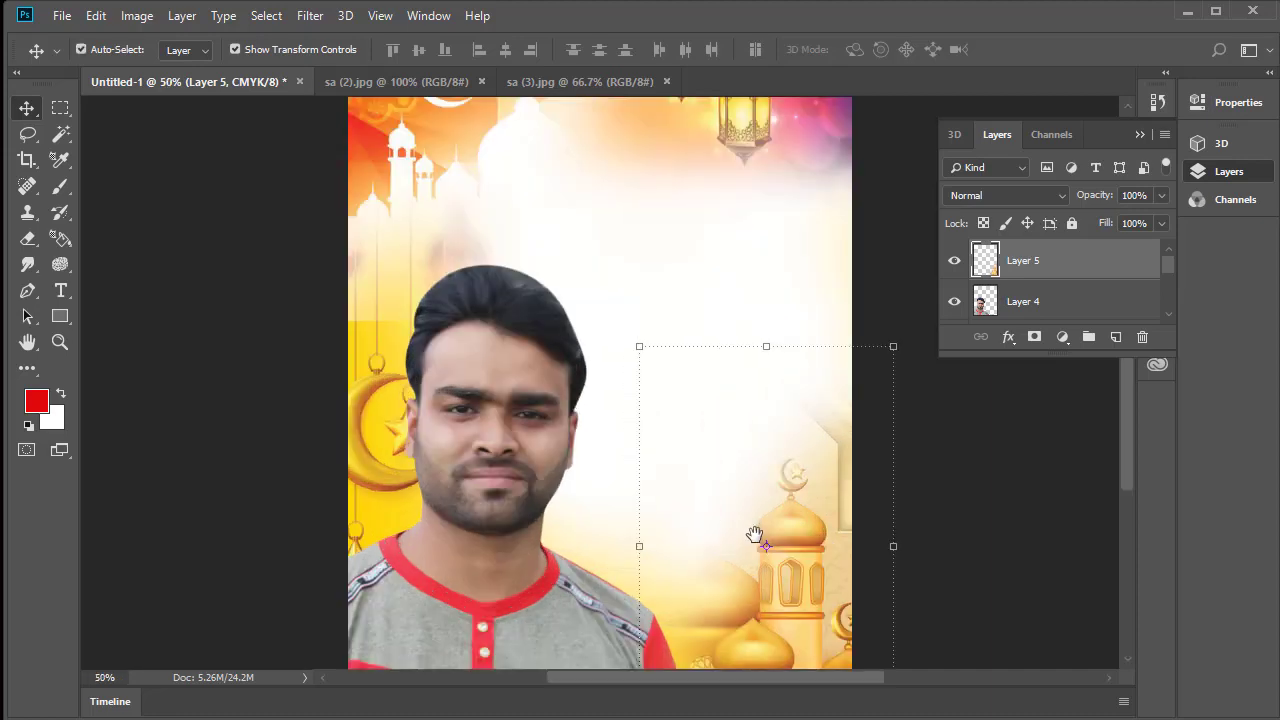
mouse_move(764, 440)
left_mouse_down()
mouse_move(804, 507)
mouse_move(780, 429)
mouse_move(784, 452)
mouse_move(818, 450)
left_mouse_up()
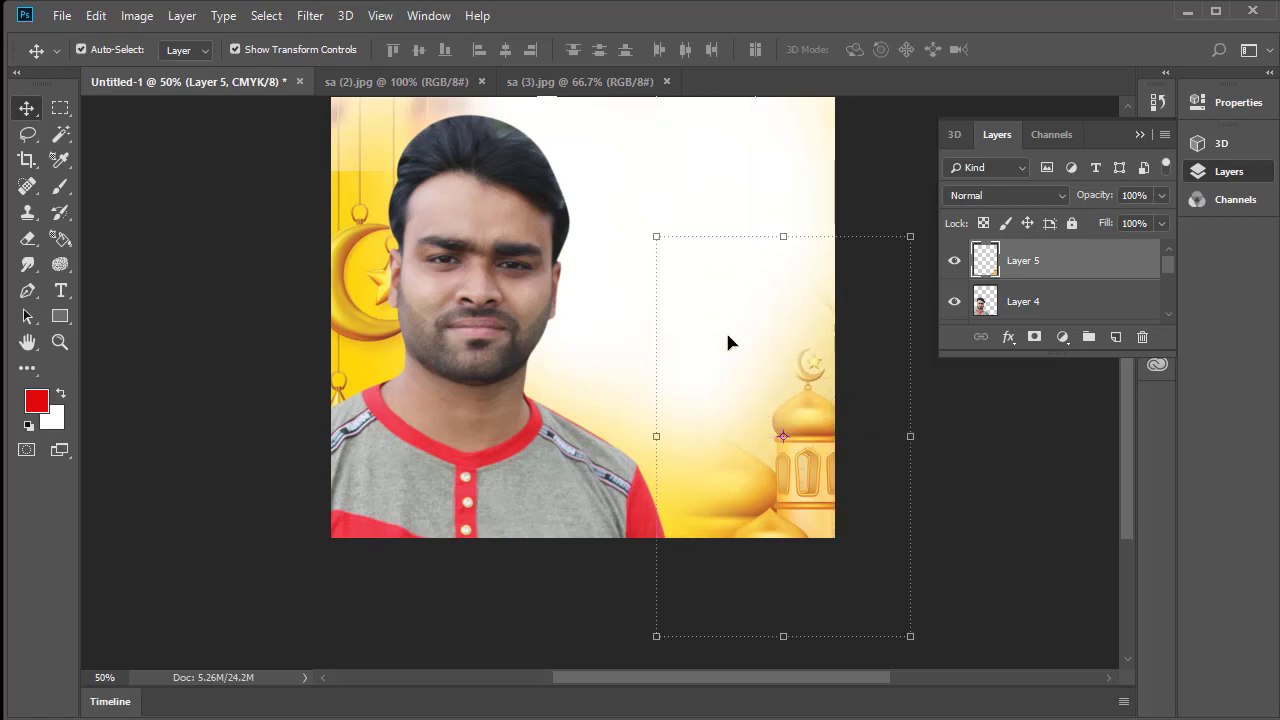
Pan and zoom to the poster's top around the crescent moon and lanterns.
left_click(569, 349, "alt")
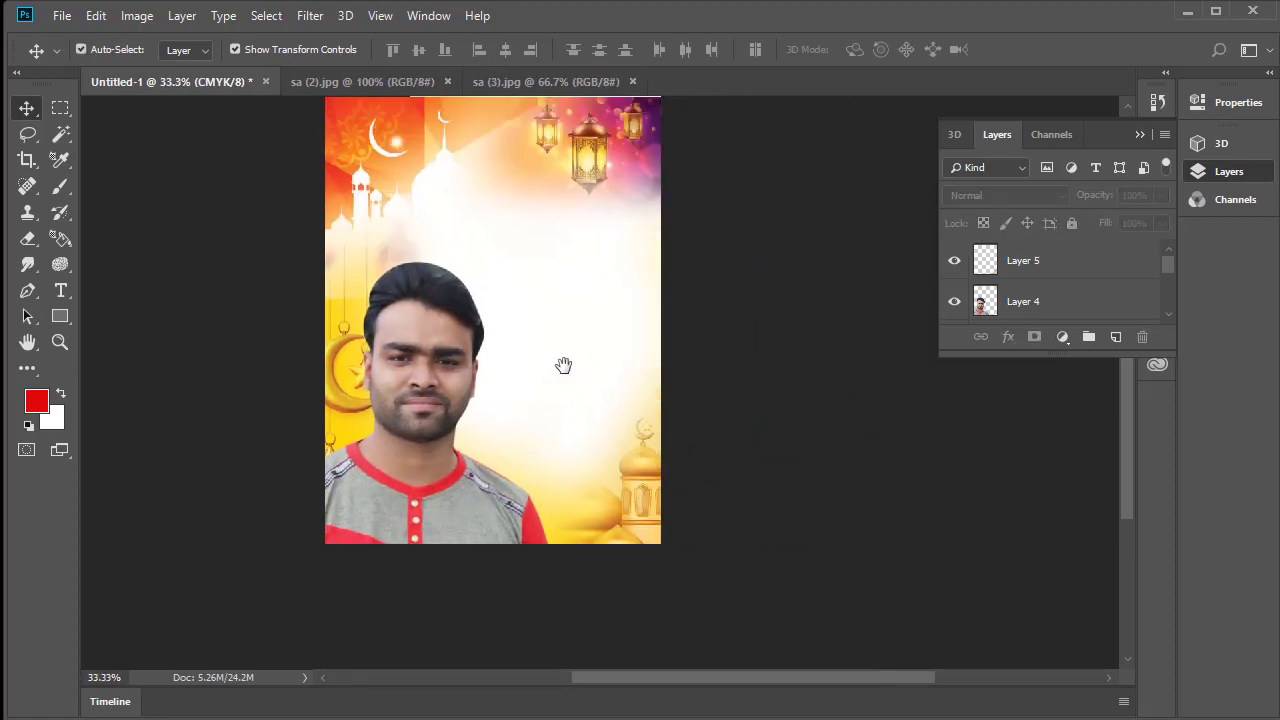
left_click_drag(555, 366, 551, 491)
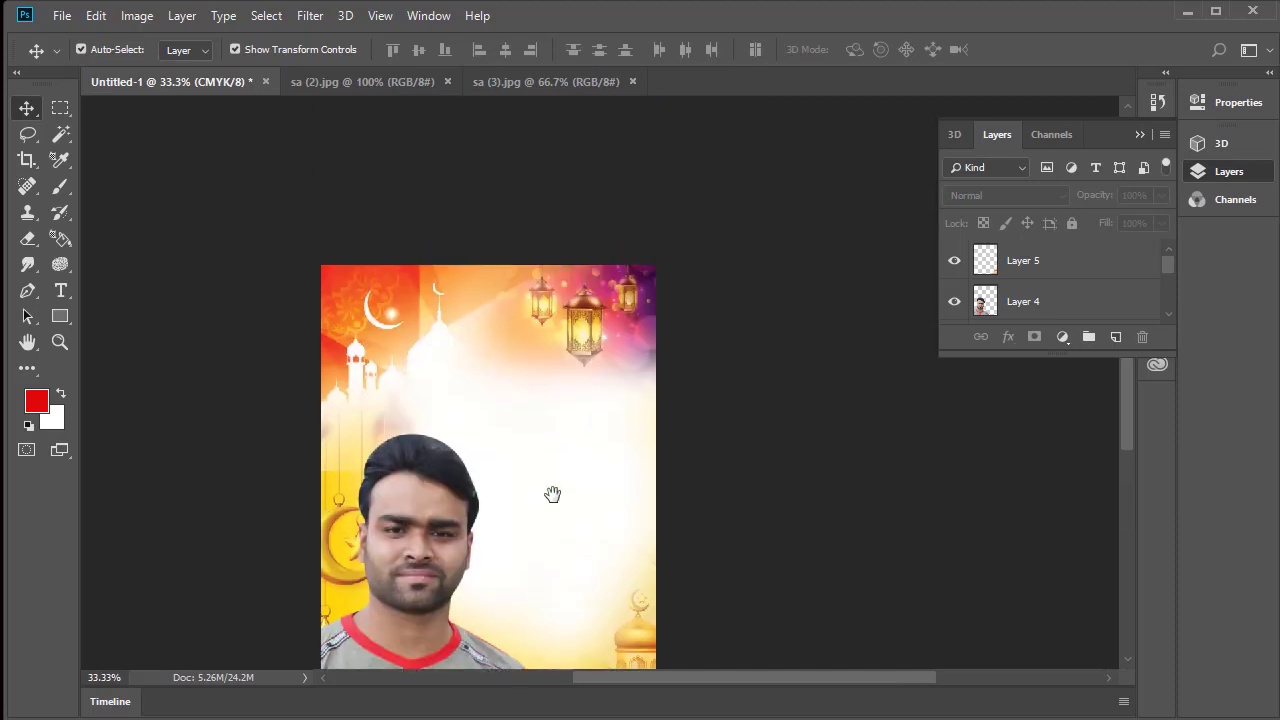
left_click(593, 330)
left_click_drag(600, 360, 644, 327)
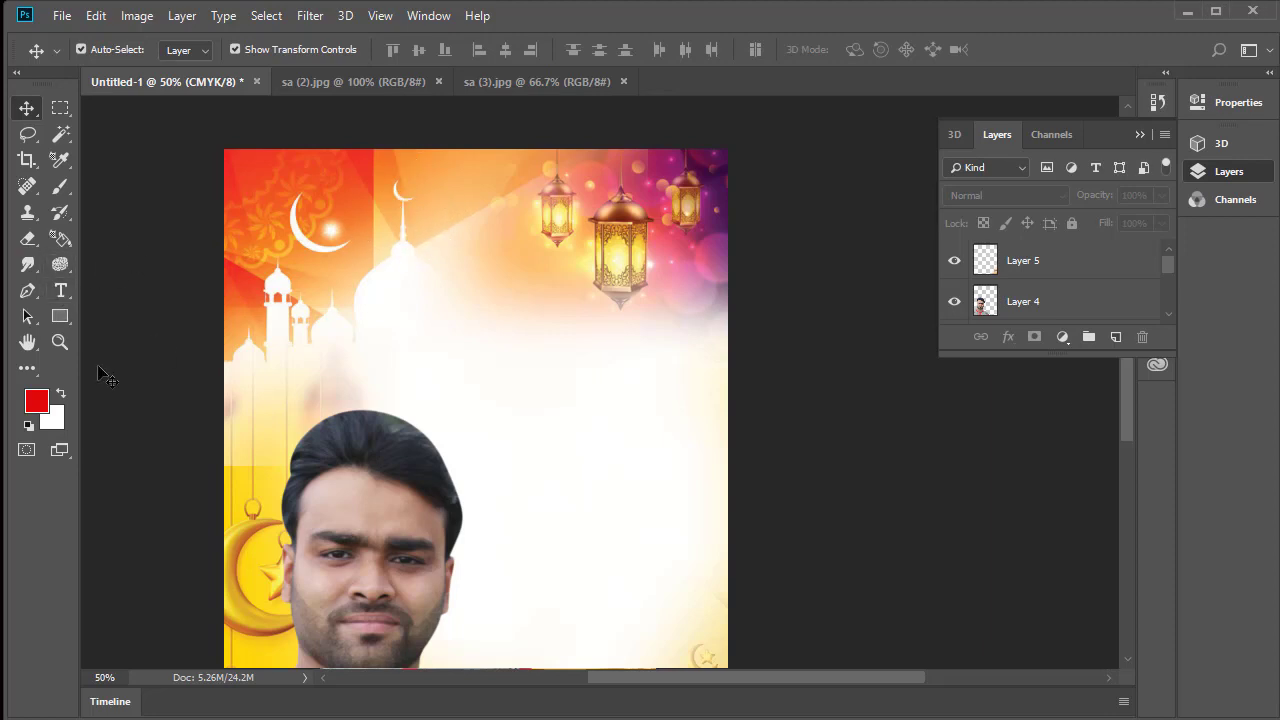
Paste the Bismillah line as new text near the poster top at 36 pt.
left_click(61, 289)
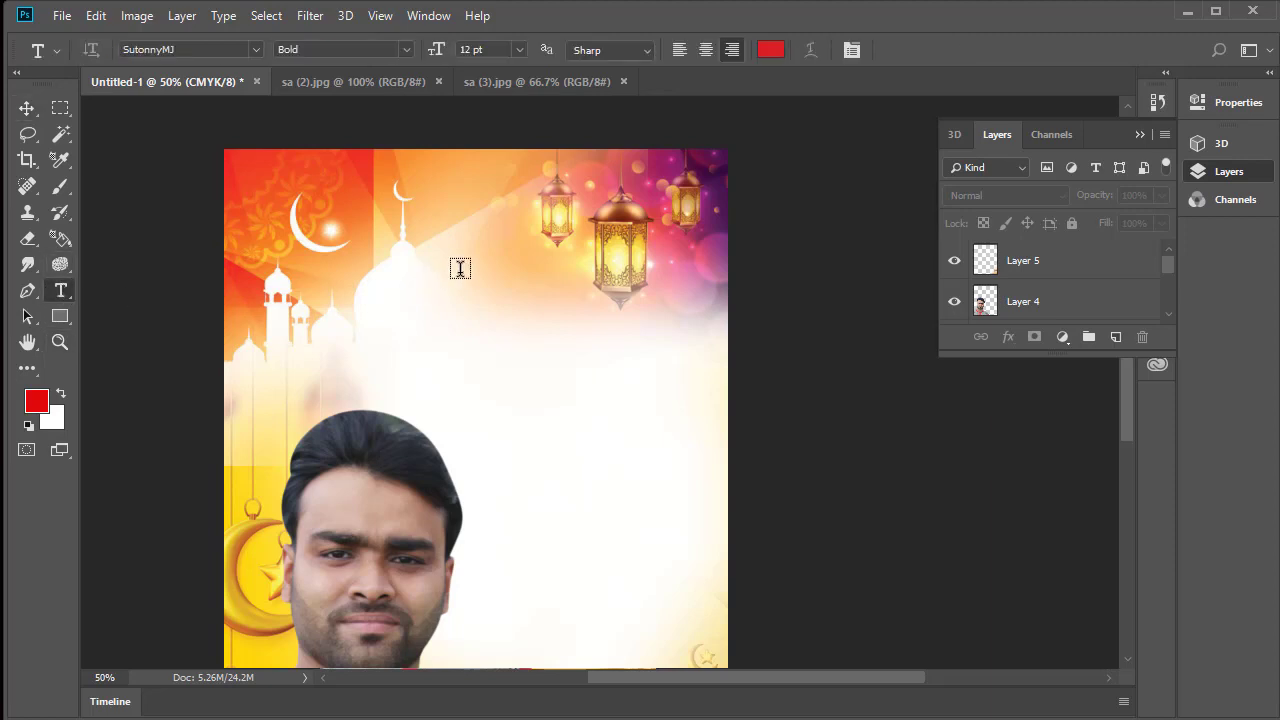
left_click(435, 197)
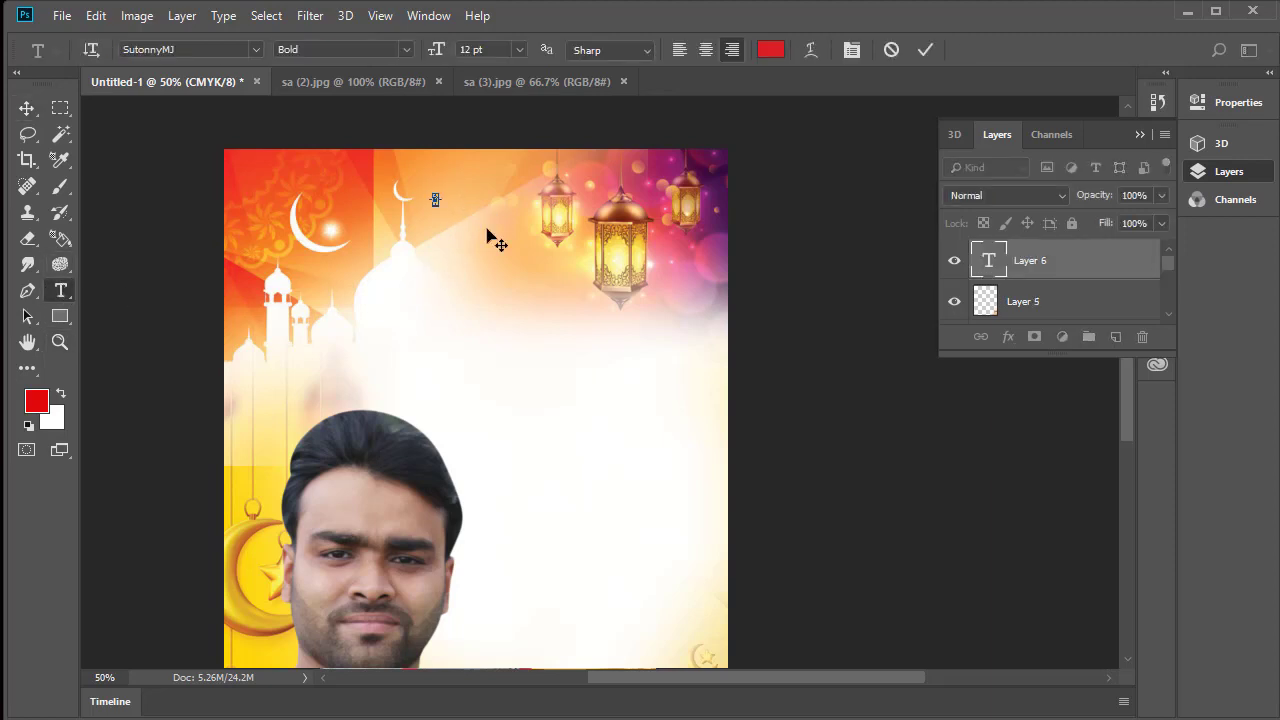
key("ctrl+v")
left_click(518, 50)
left_click(498, 213)
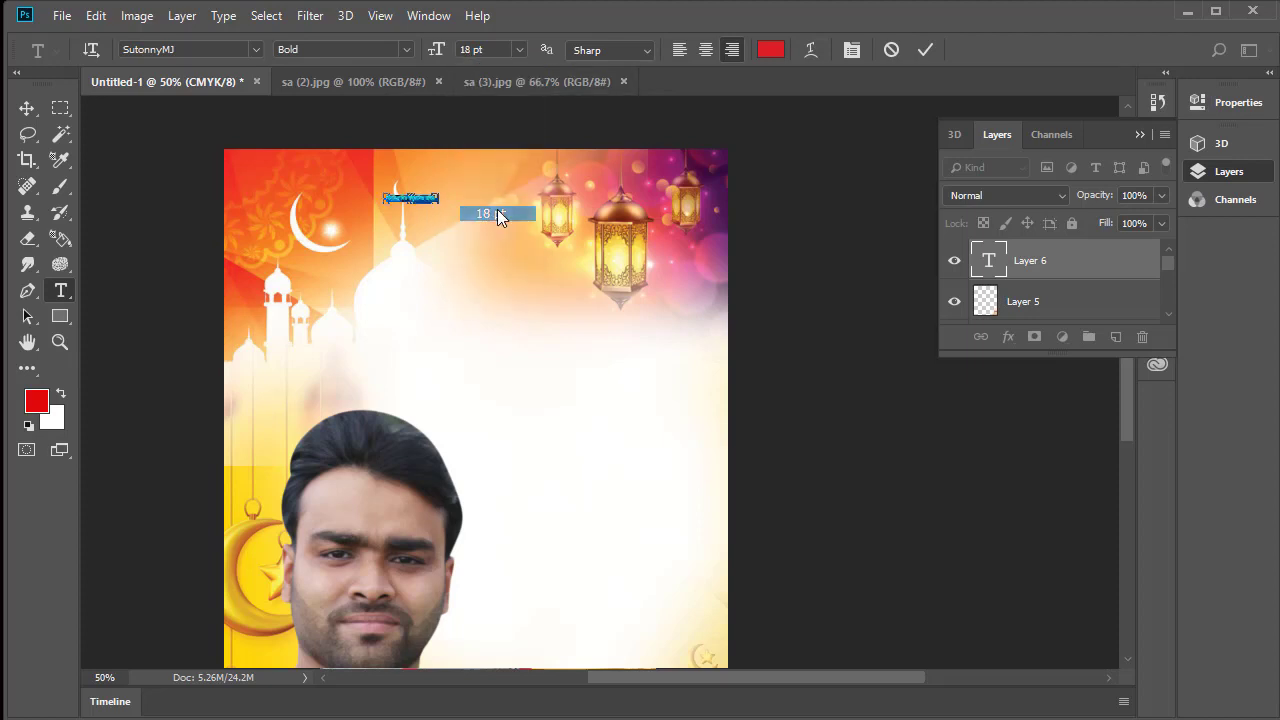
left_click(519, 50)
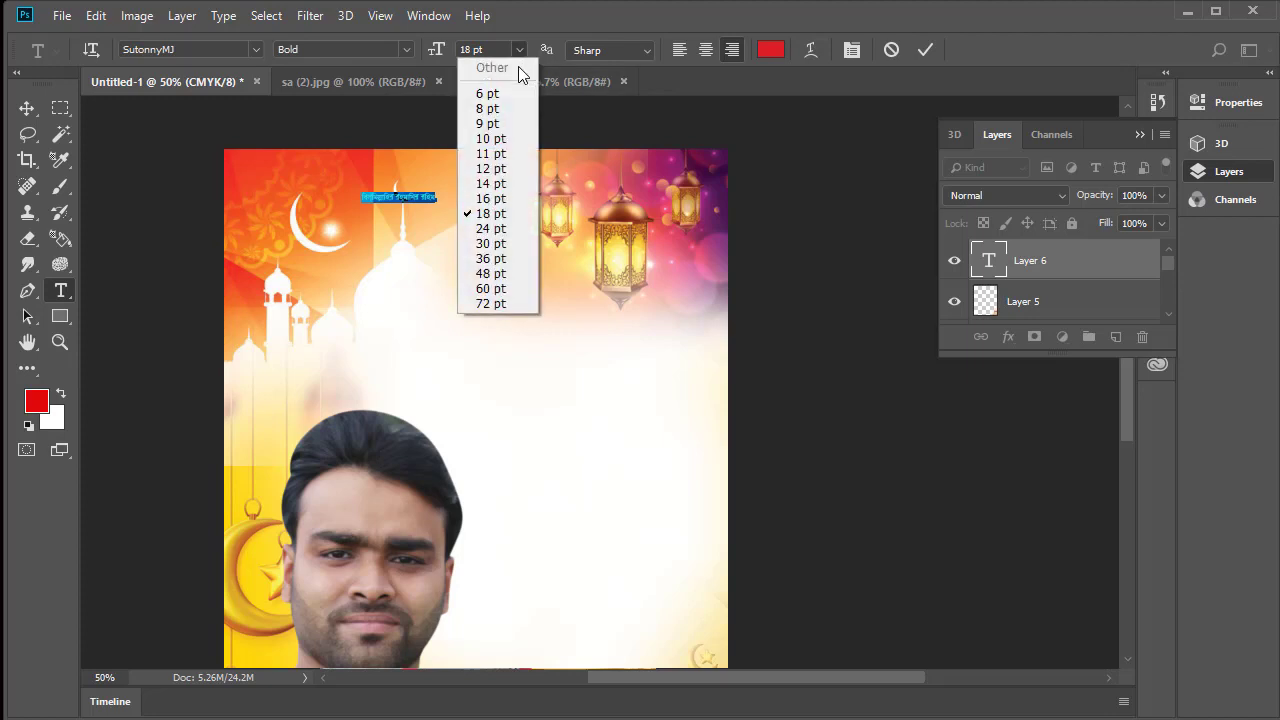
left_click(491, 259)
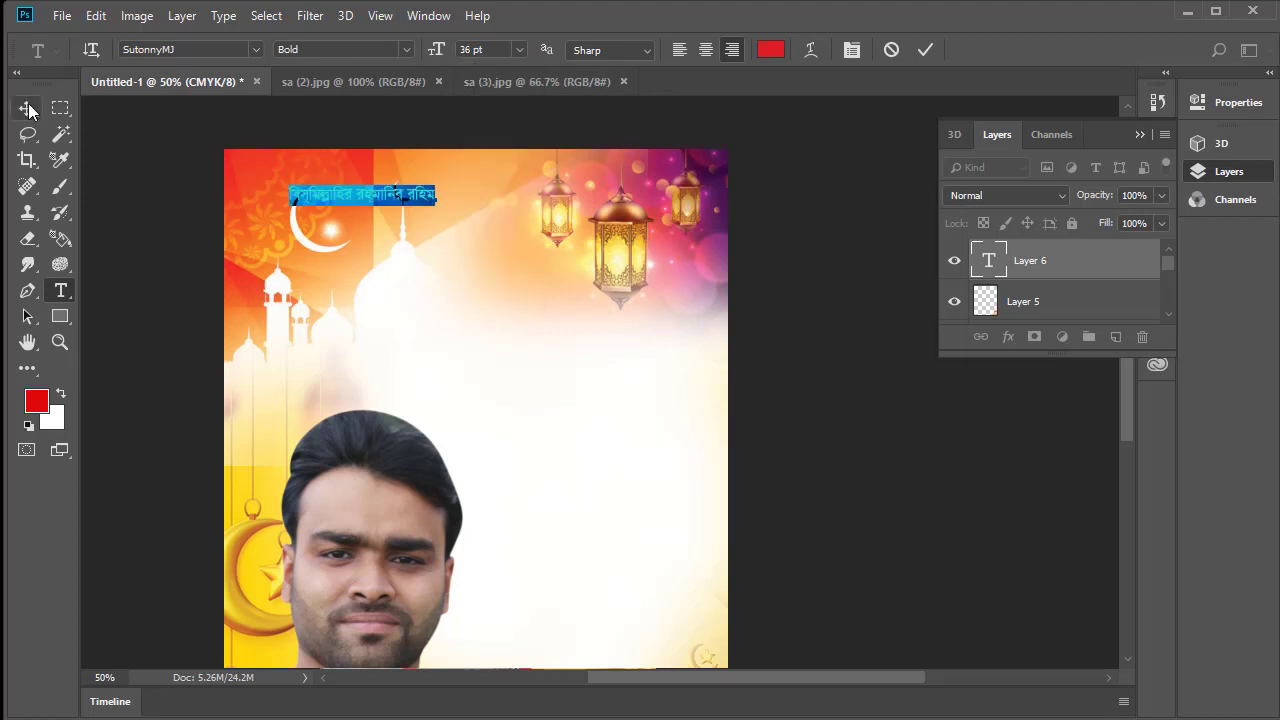
left_click(925, 49)
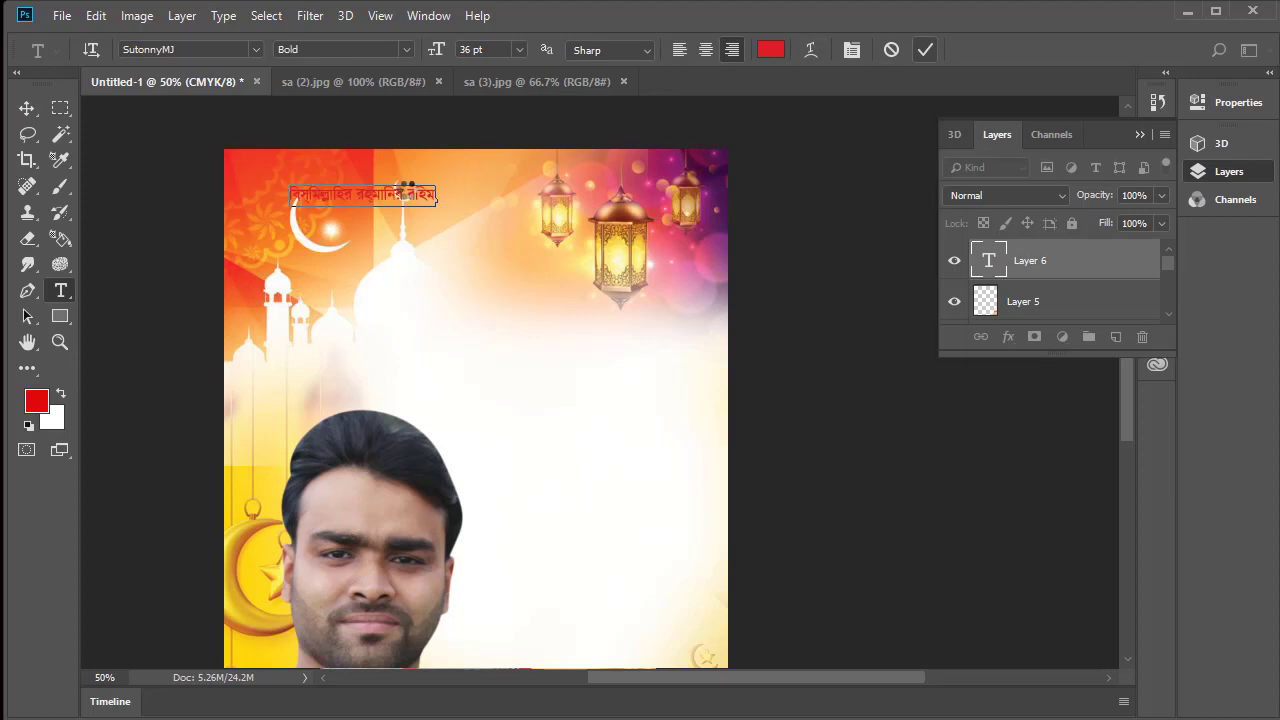
Move the Bismillah line to the top centre and reselect all its text.
left_click(27, 108)
left_click_drag(390, 196, 490, 172)
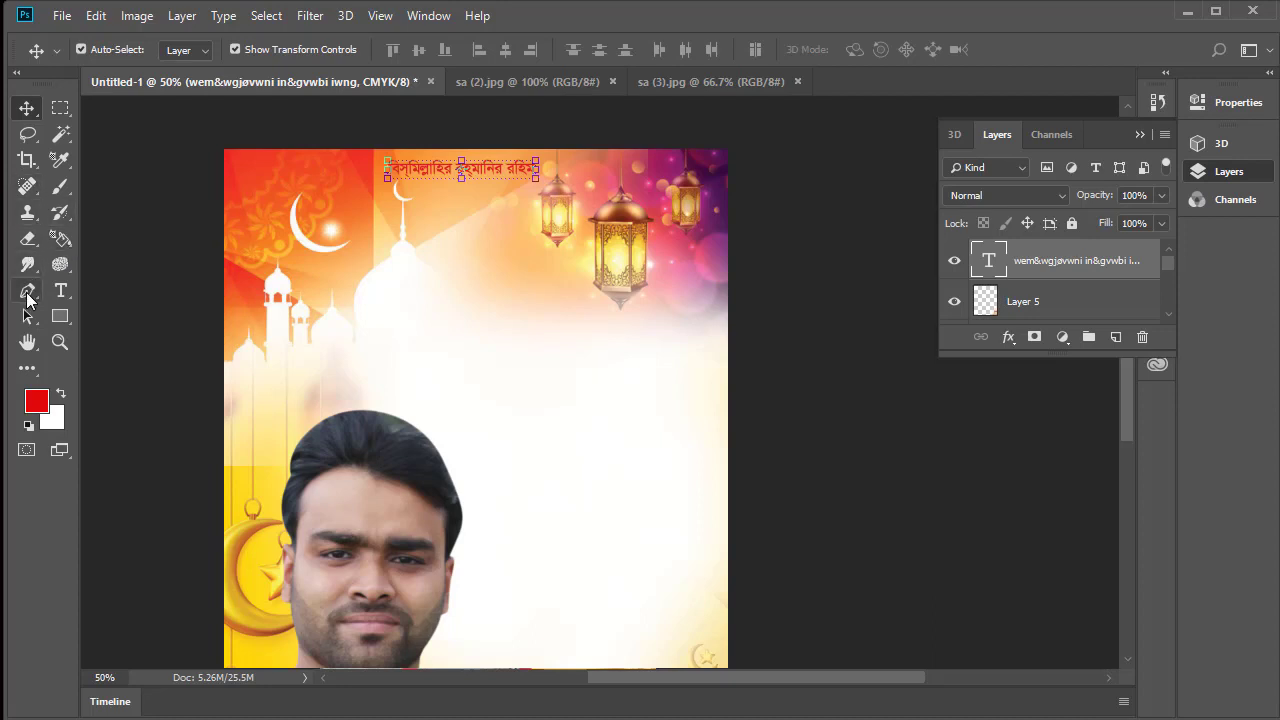
left_click(60, 290)
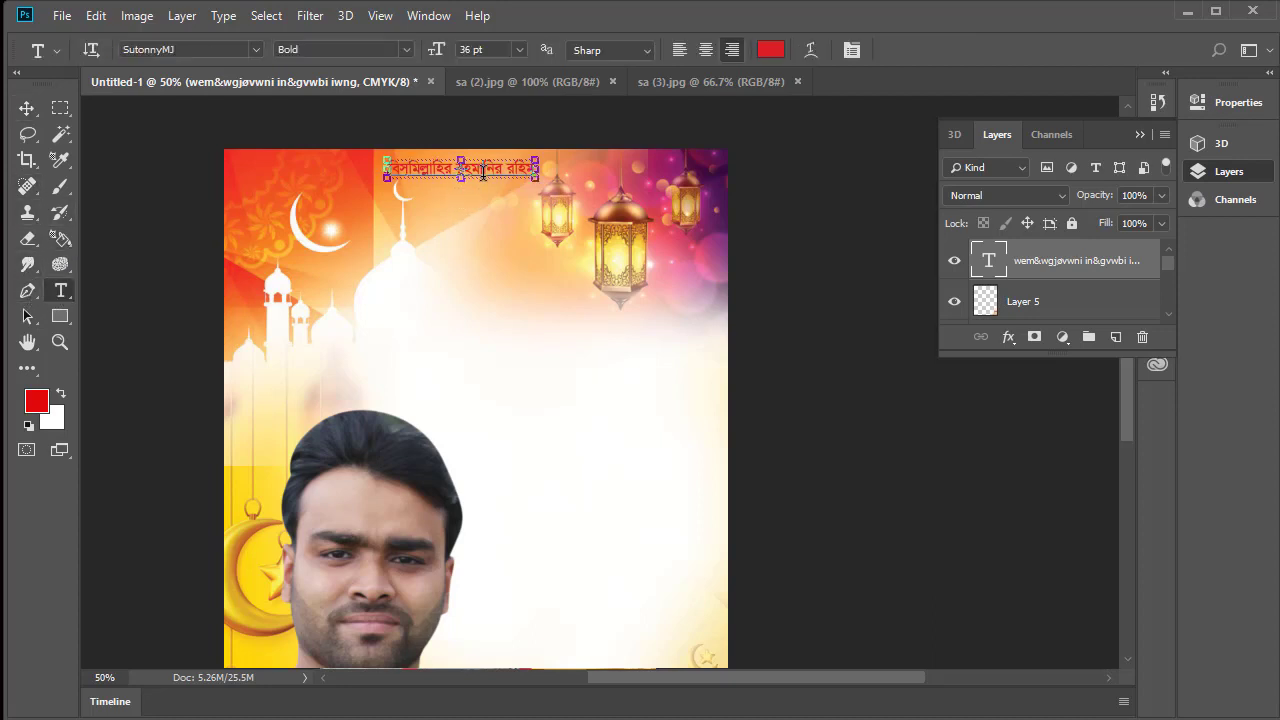
left_click(483, 172)
key("ctrl+a")
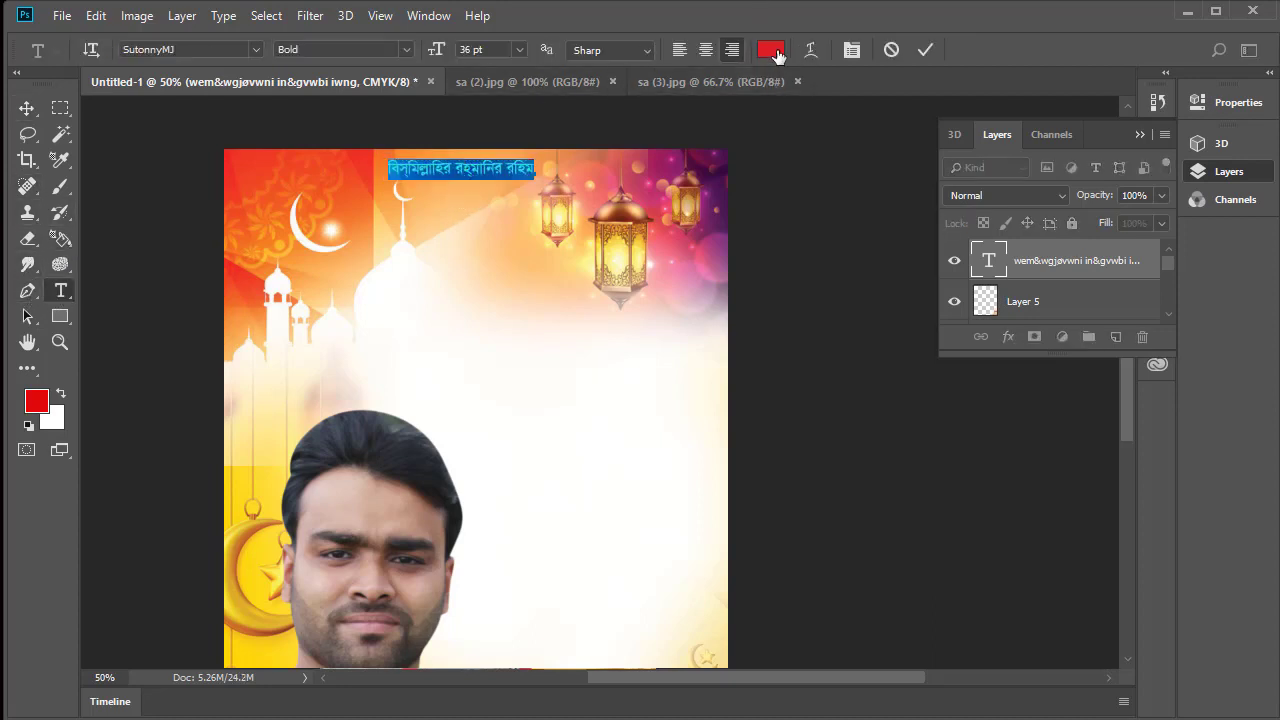
Recolour the Bismillah text near-black (020202) and commit the edit.
left_click(772, 50)
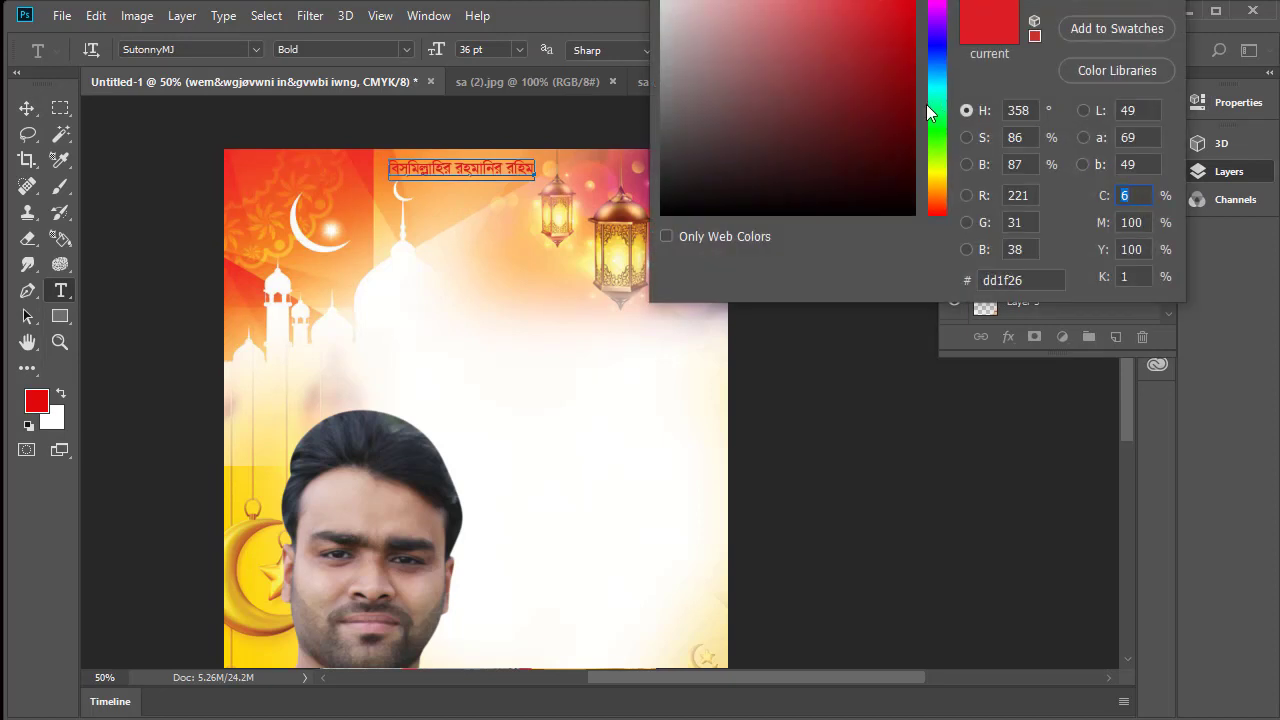
left_click(746, 20)
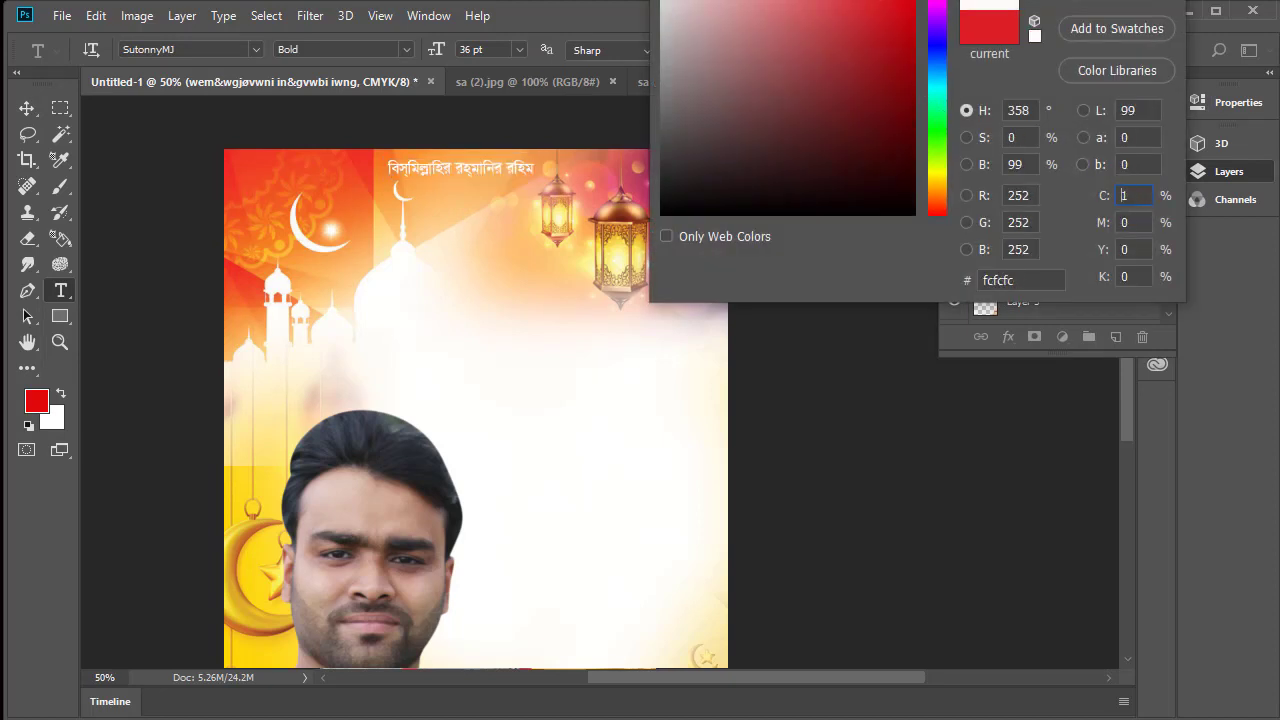
left_click_drag(890, 213, 907, 214)
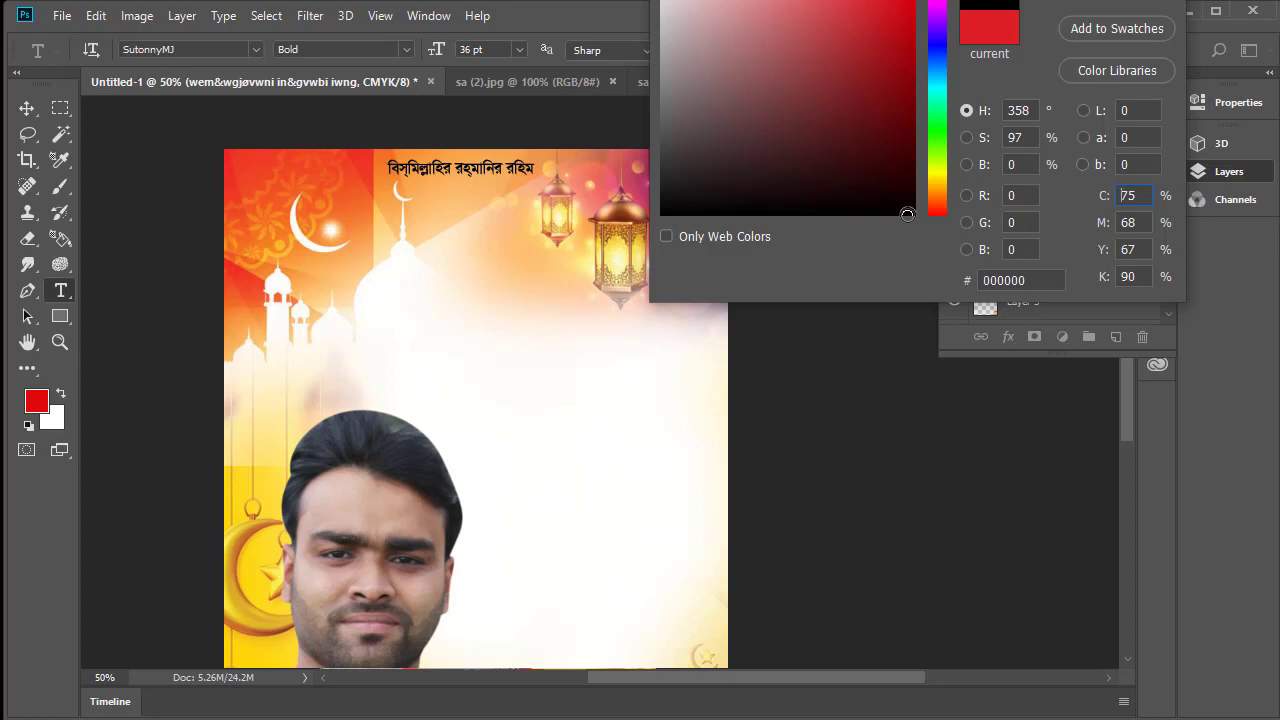
left_click_drag(762, 212, 656, 212)
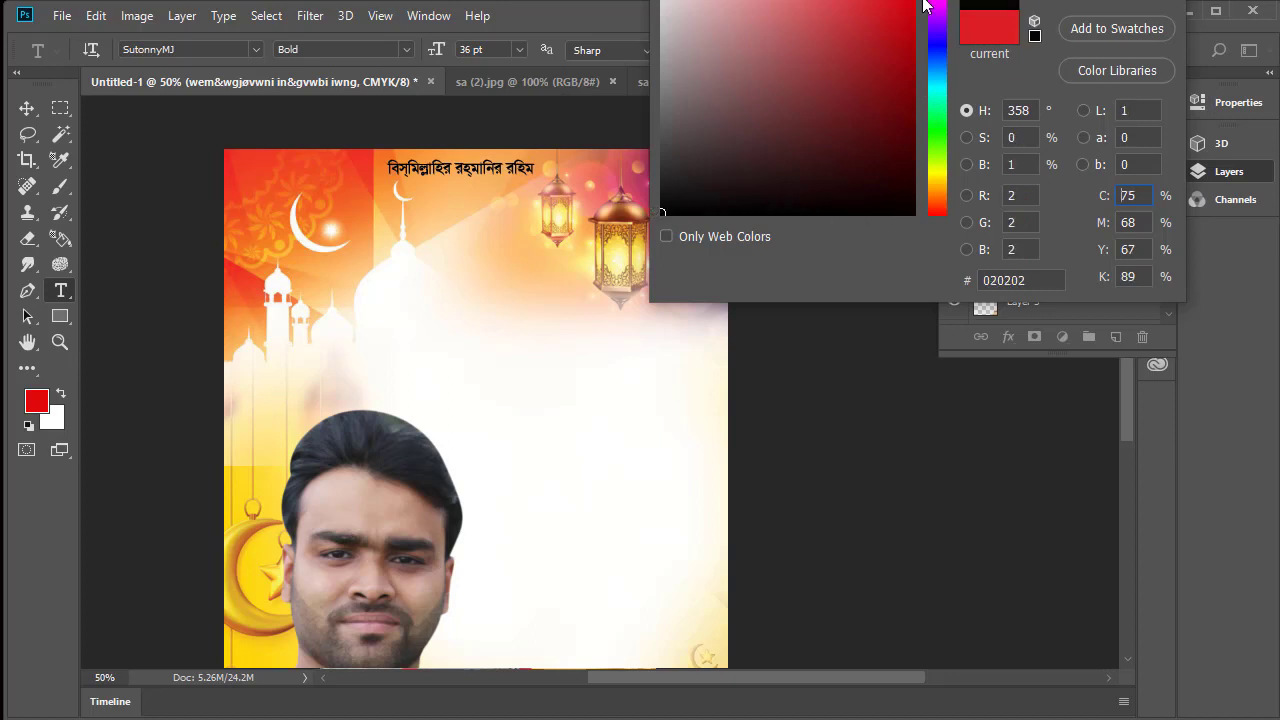
left_click_drag(714, 2, 697, 88)
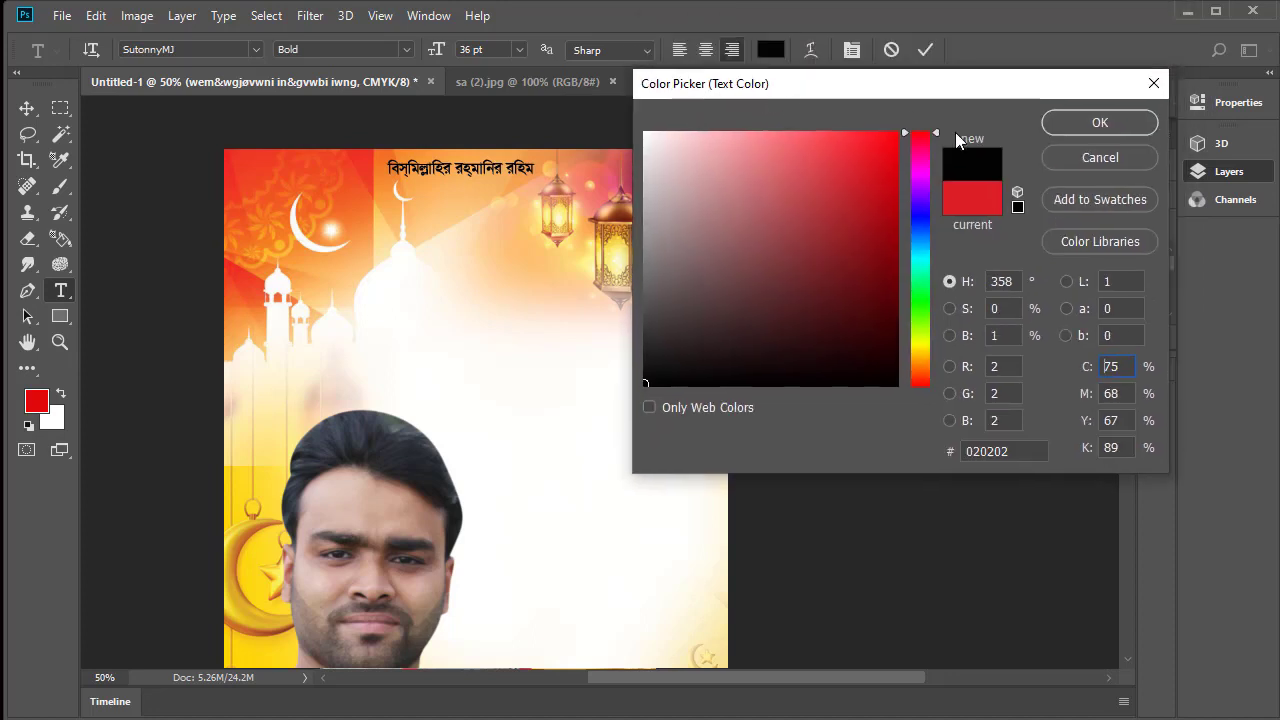
left_click(1100, 122)
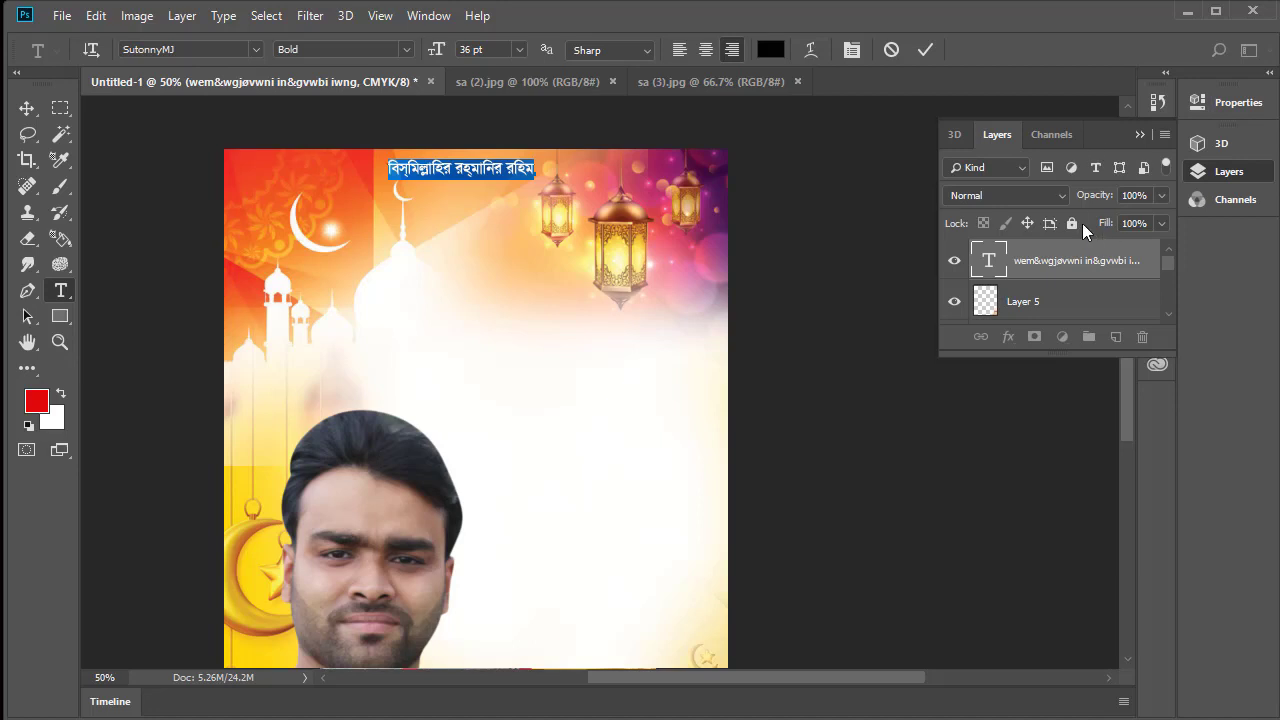
left_click(27, 108)
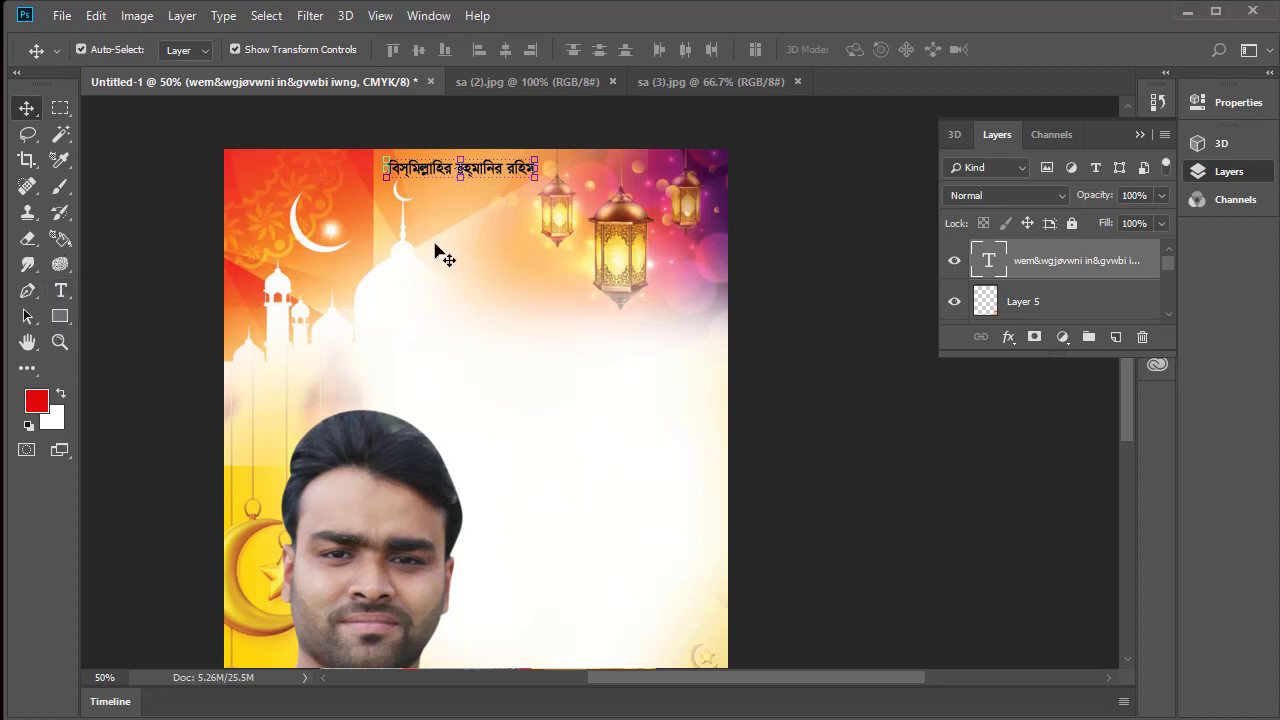
Paste the four-line Eid greeting as a new text block below the top line.
left_click(60, 291)
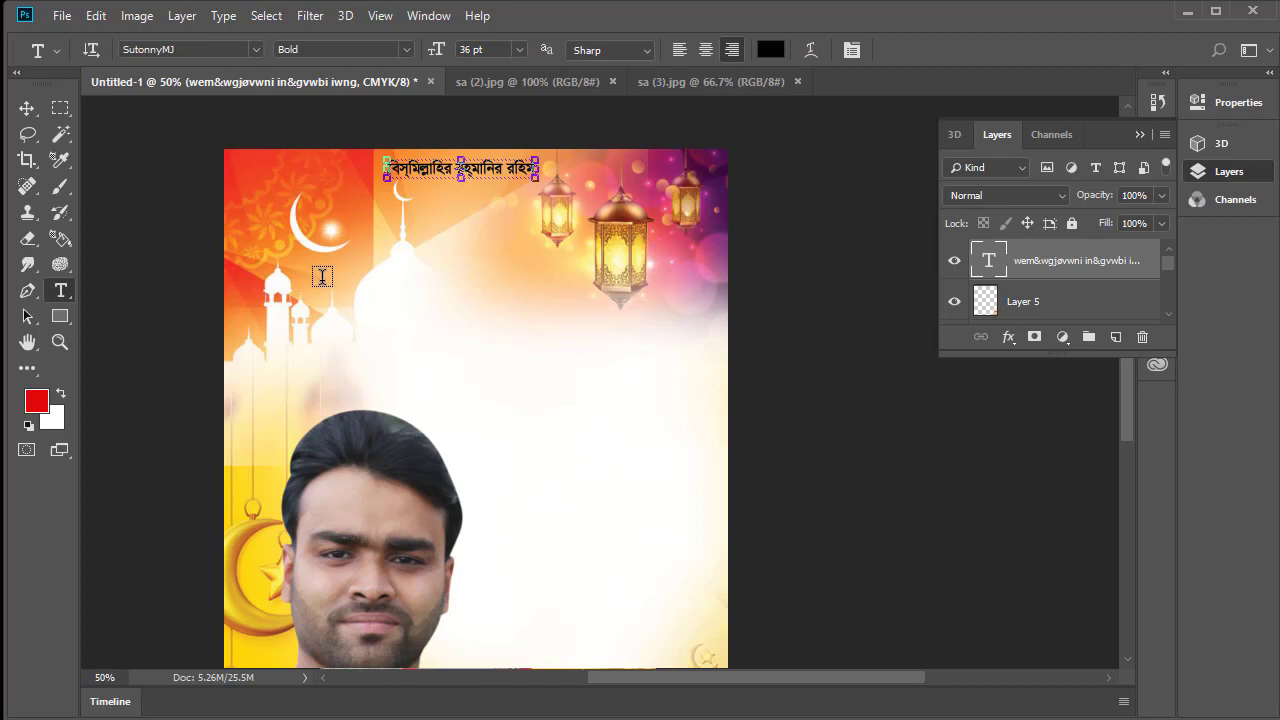
left_click(414, 286)
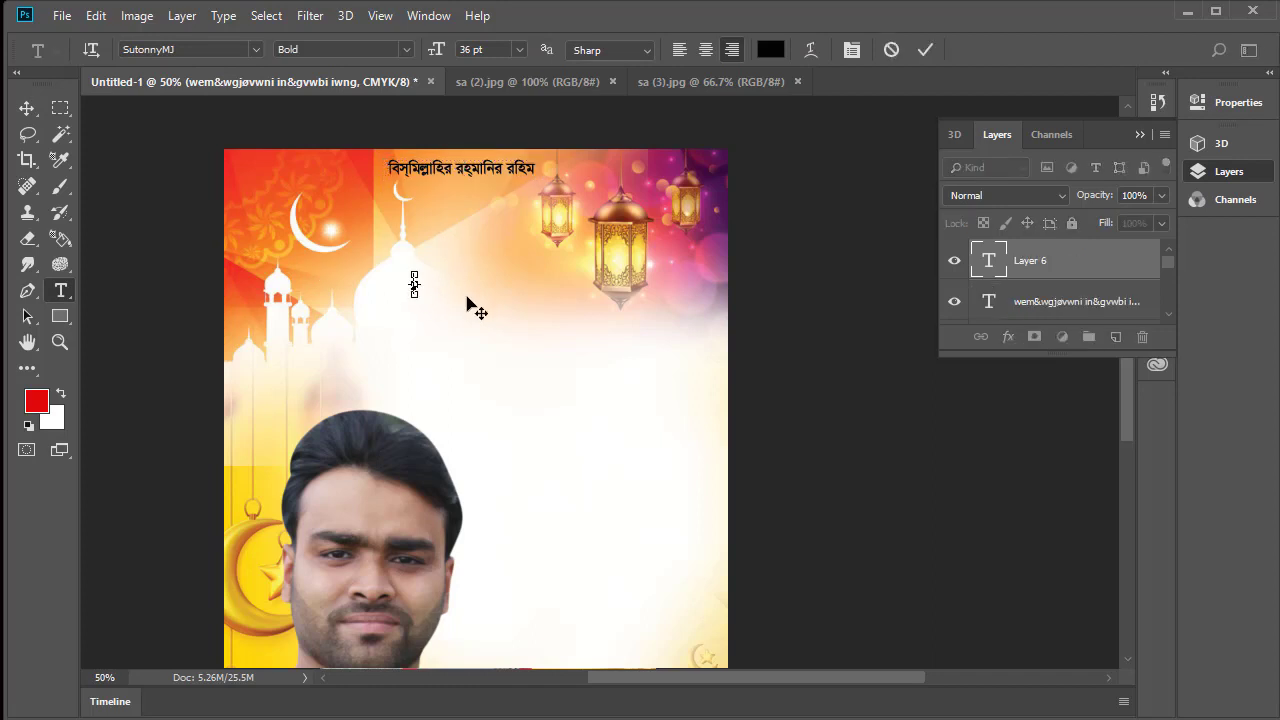
key("ctrl+v")
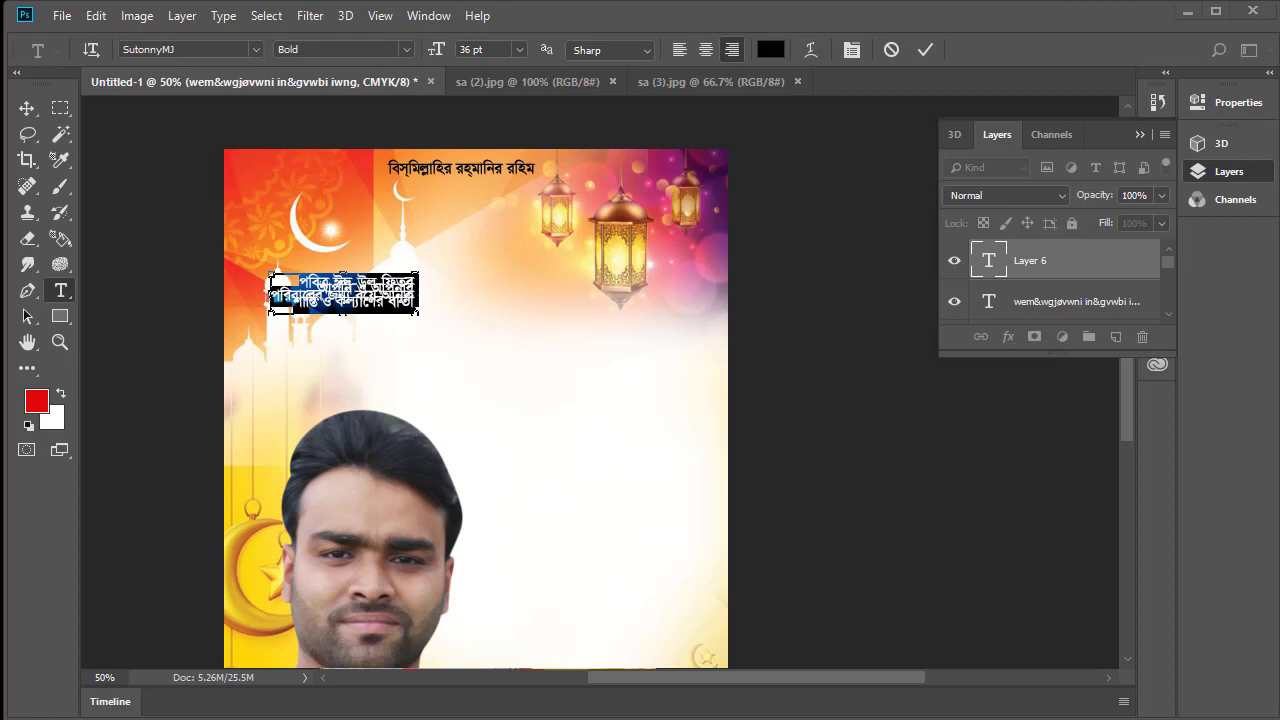
Set the greeting's leading to 36 pt and centre its lines.
key("ctrl+t")
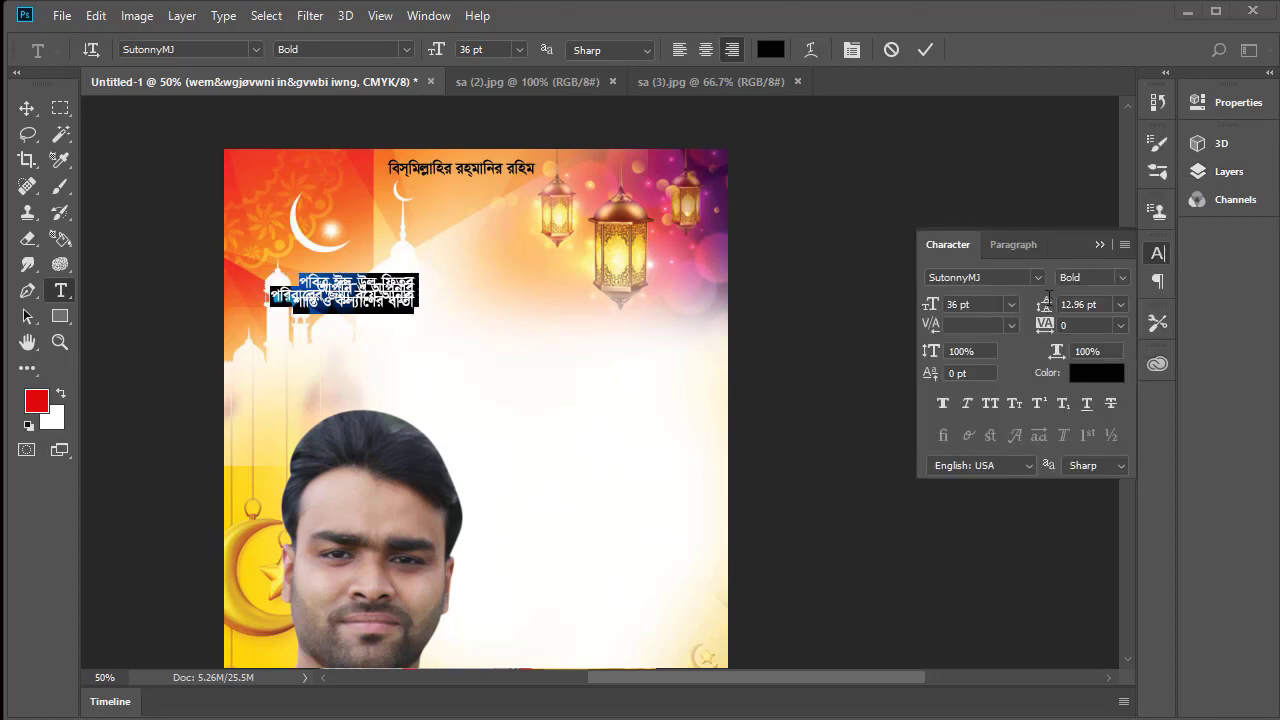
left_click(1119, 305)
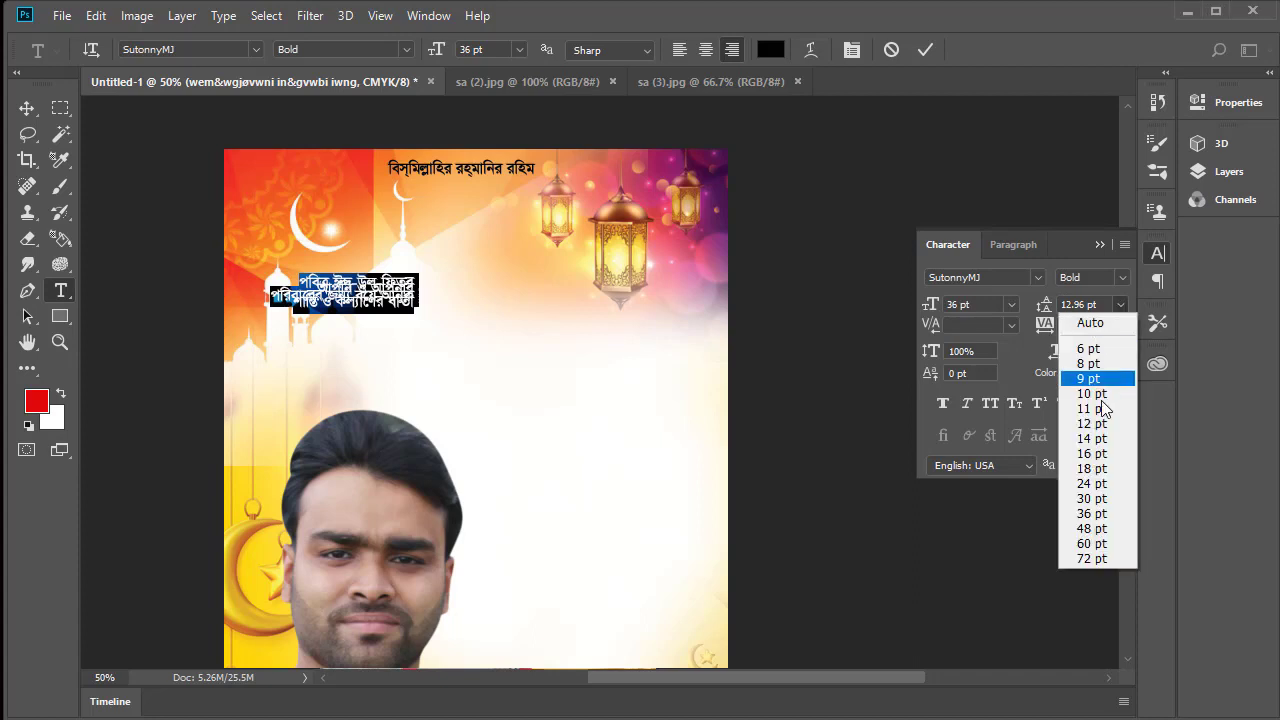
left_click(1100, 518)
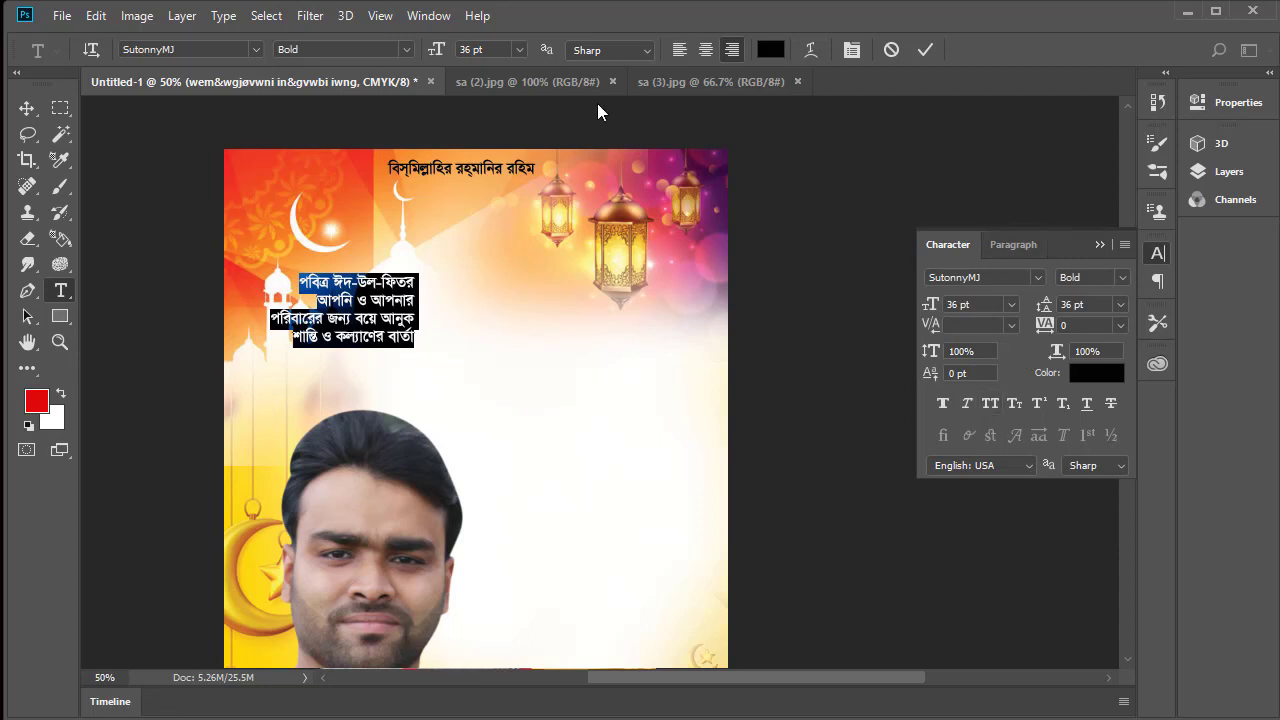
left_click(706, 50)
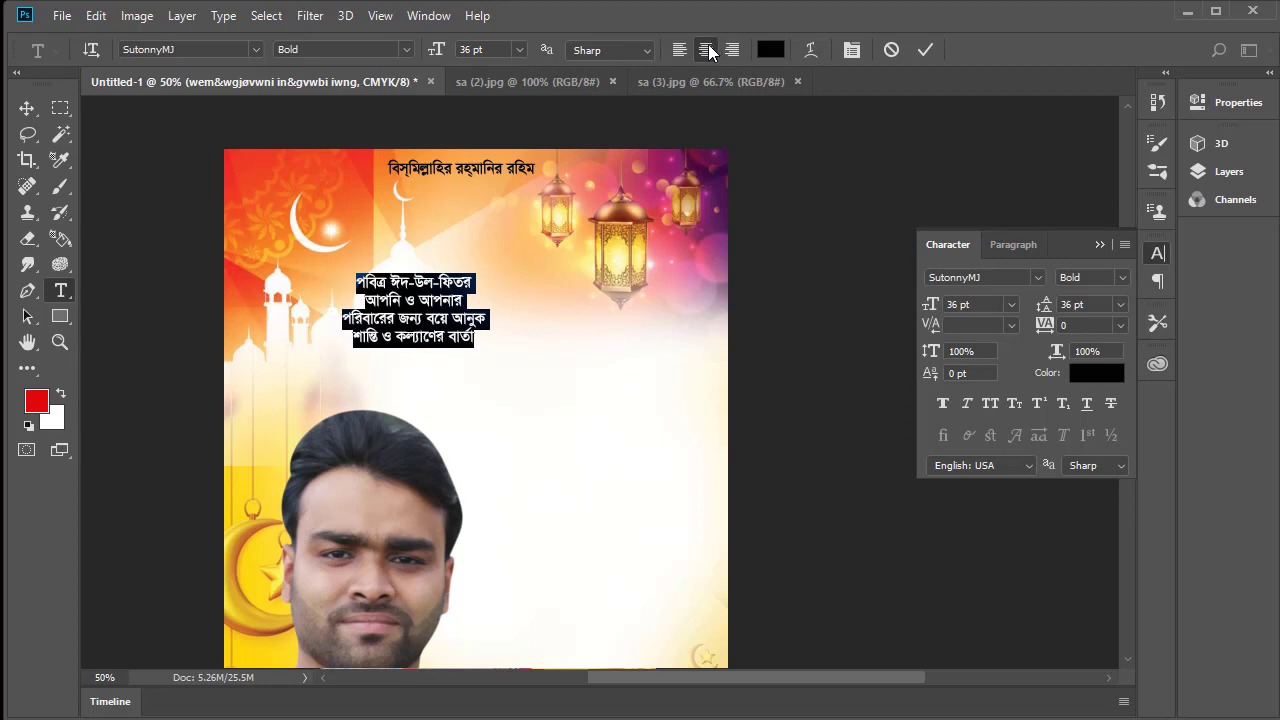
Enlarge the first line পবিত্র ঈদ-উল-ফিতর to 48 pt and move the greeting up.
triple_click(414, 280)
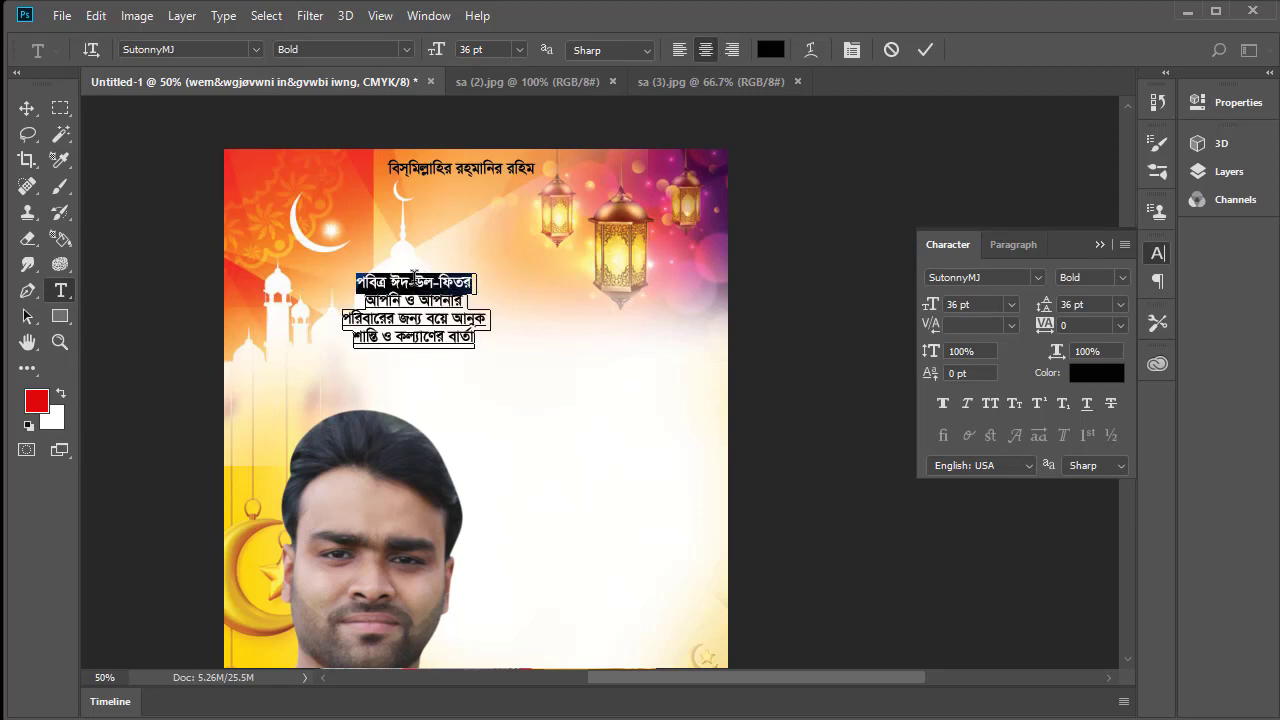
left_click(517, 50)
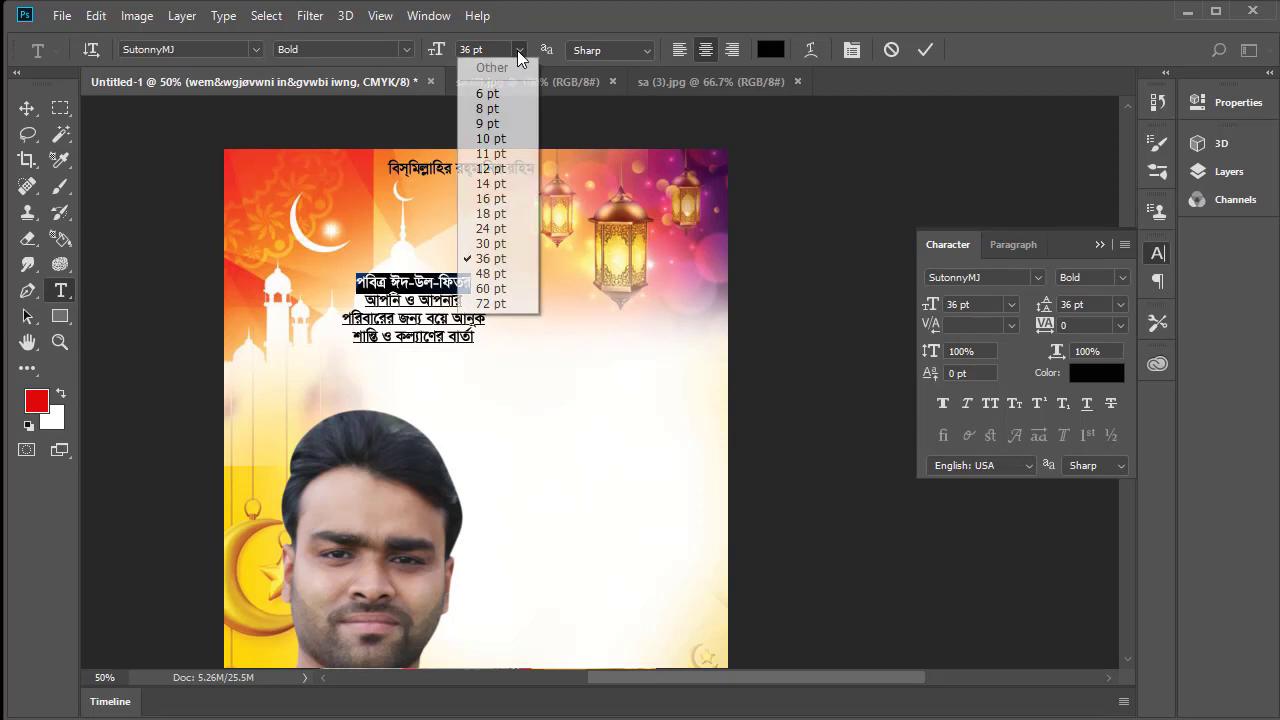
left_click(498, 277)
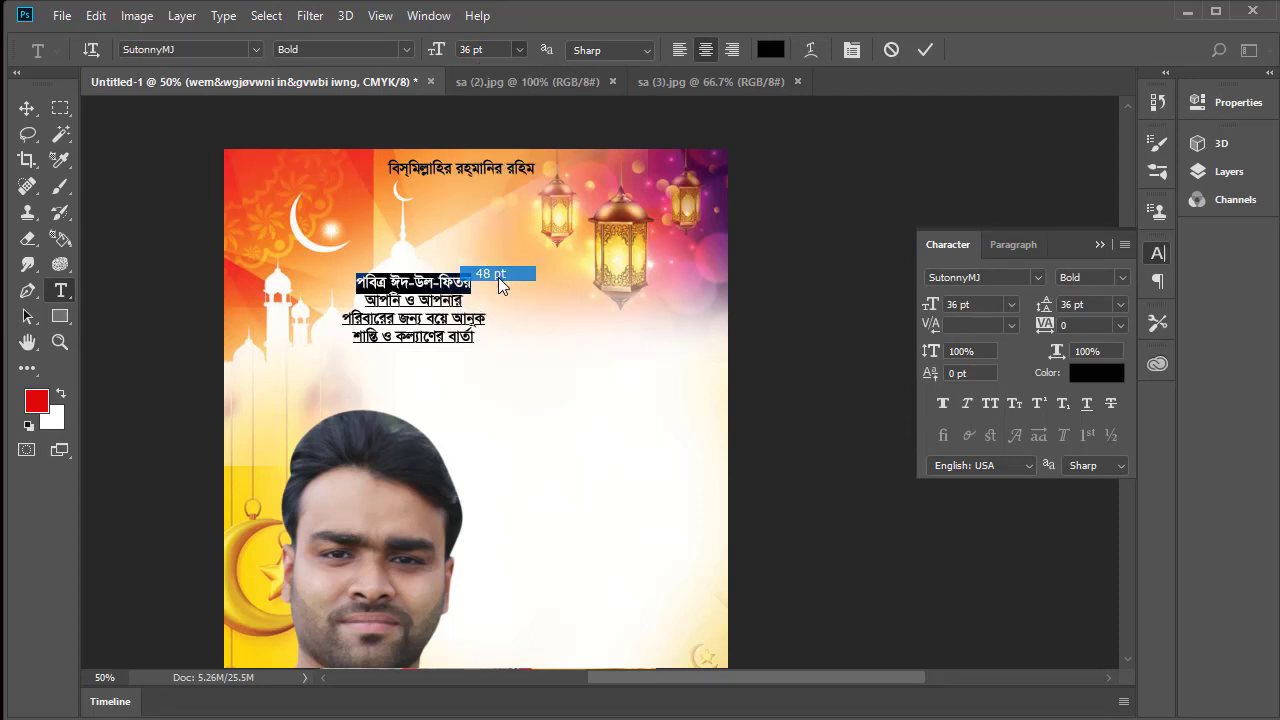
left_click(28, 110)
mouse_move(407, 325)
left_mouse_down()
mouse_move(449, 290)
mouse_move(459, 316)
left_mouse_up()
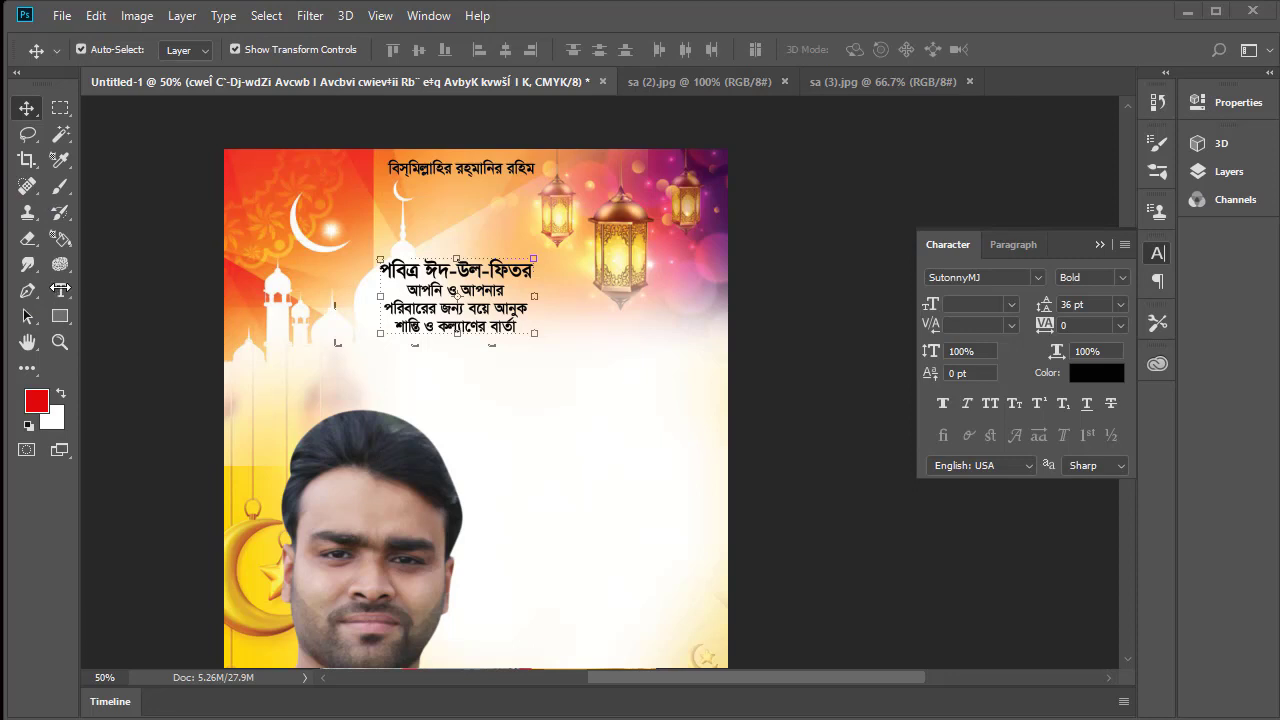
Select ঈদ-উল-ফিতর in the heading and colour it red (#f10707).
left_click(61, 290)
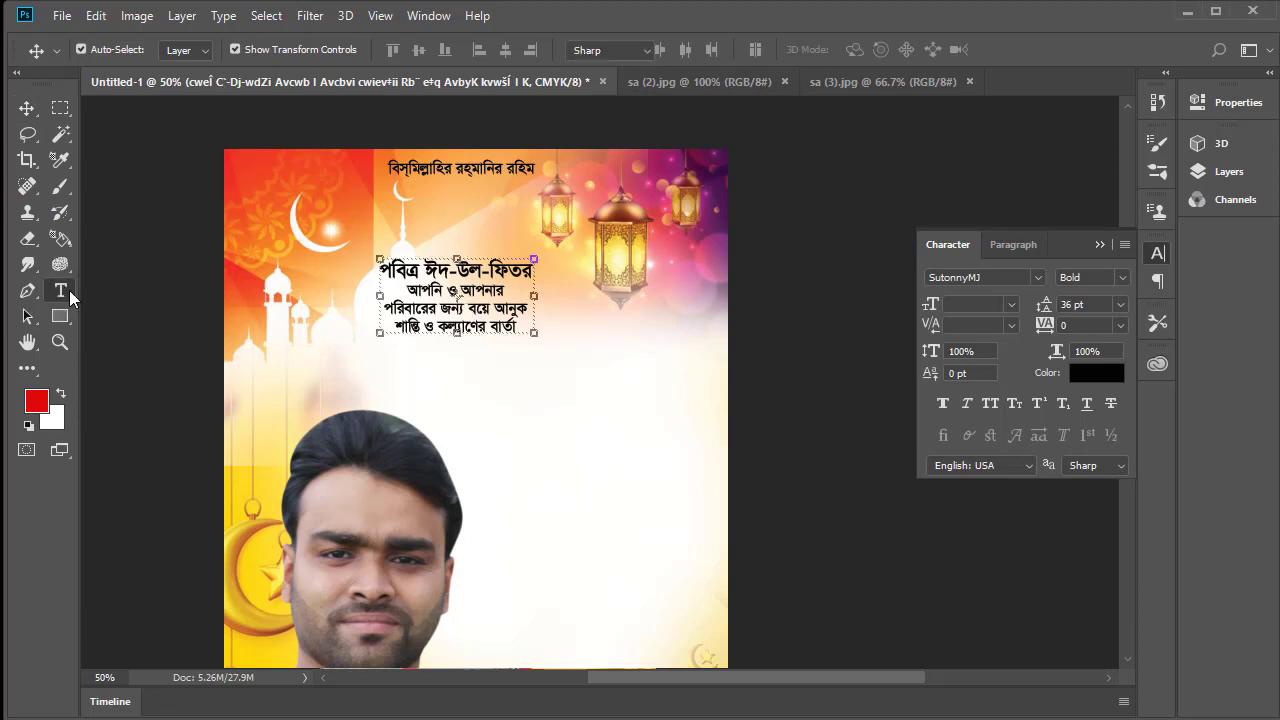
left_click(495, 285)
left_click_drag(533, 270, 380, 272)
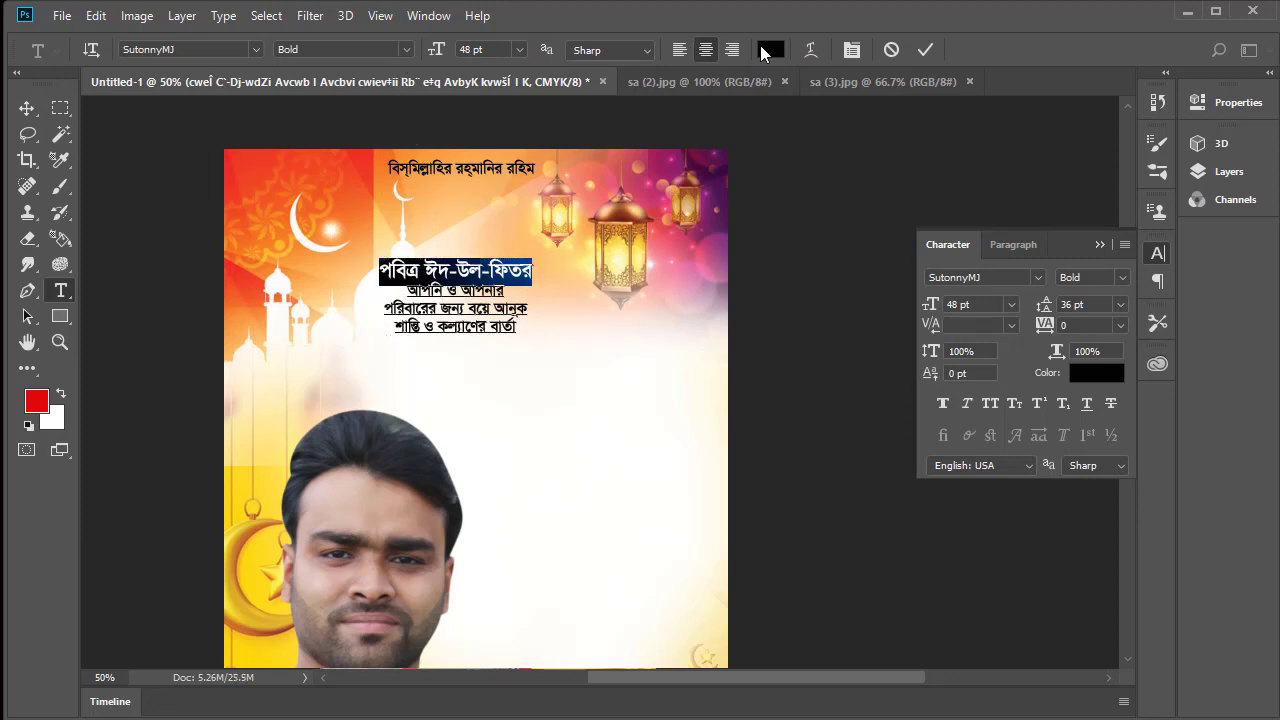
left_click(762, 53)
left_click(924, 392)
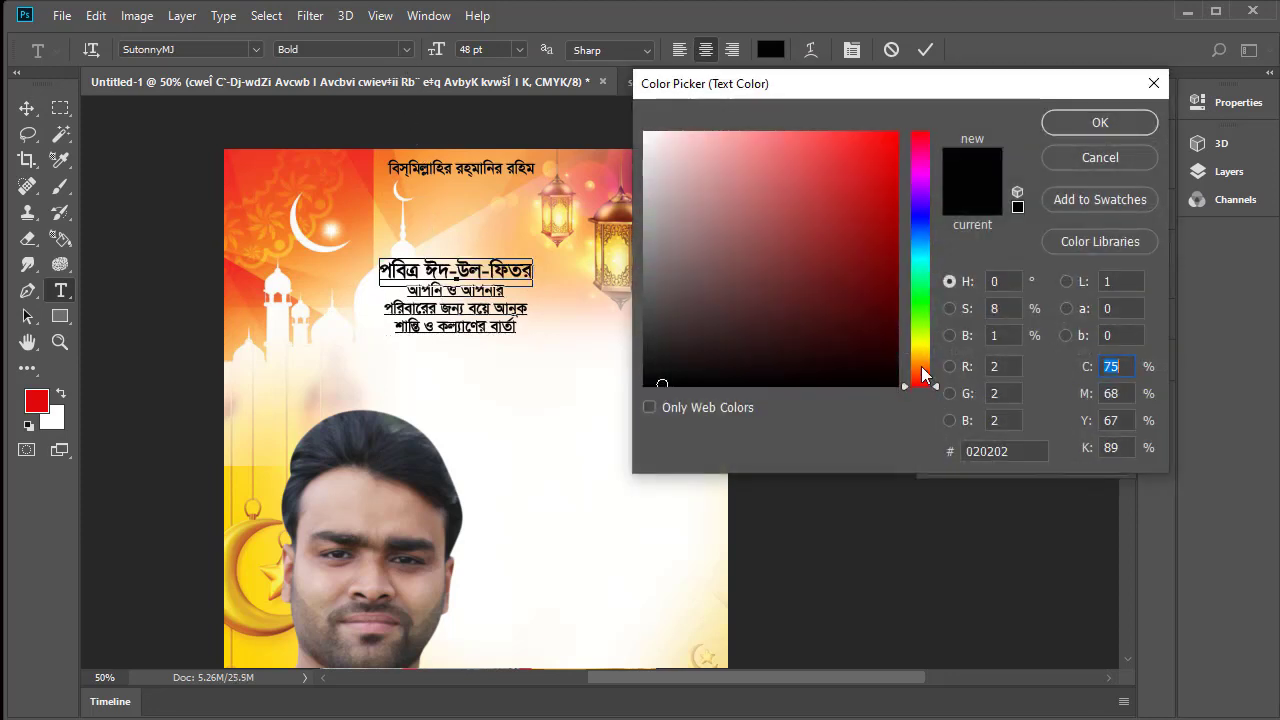
left_click_drag(888, 150, 891, 145)
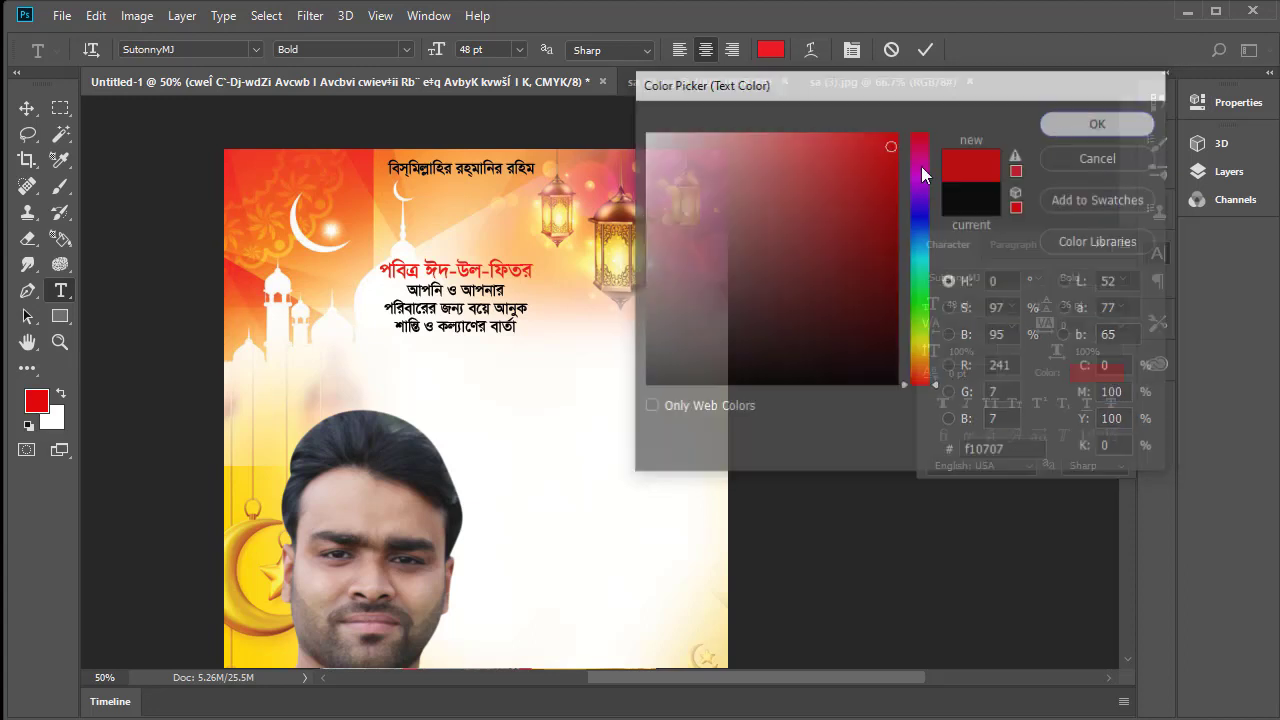
left_click(1097, 123)
left_click(27, 109)
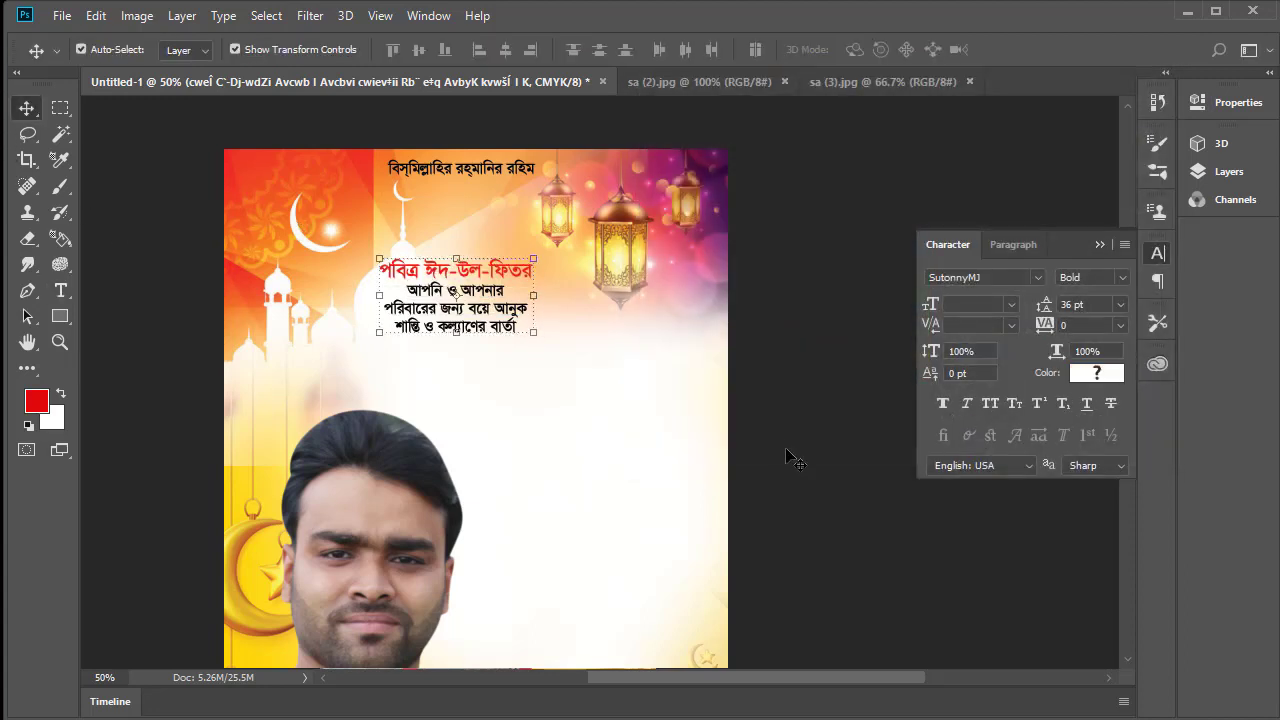
Show the Layers panel, opening and dismissing the text layer's context menu twice.
left_click(1229, 173)
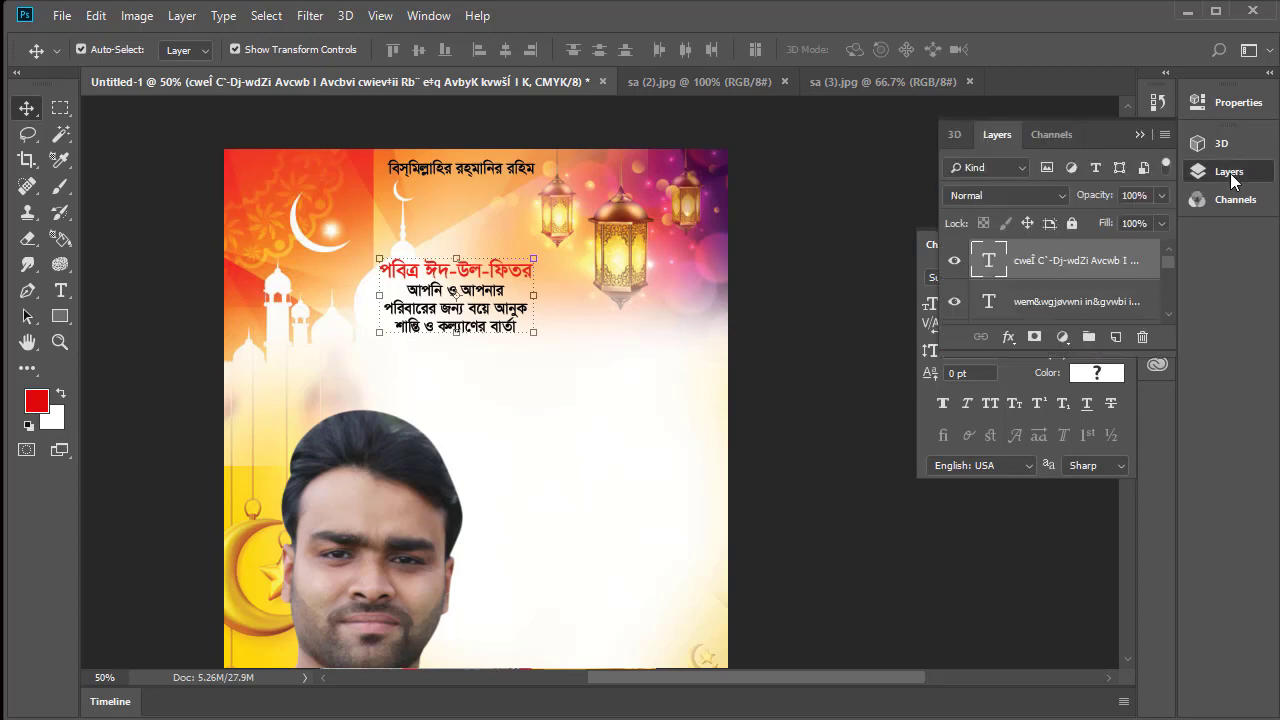
right_click(1066, 265)
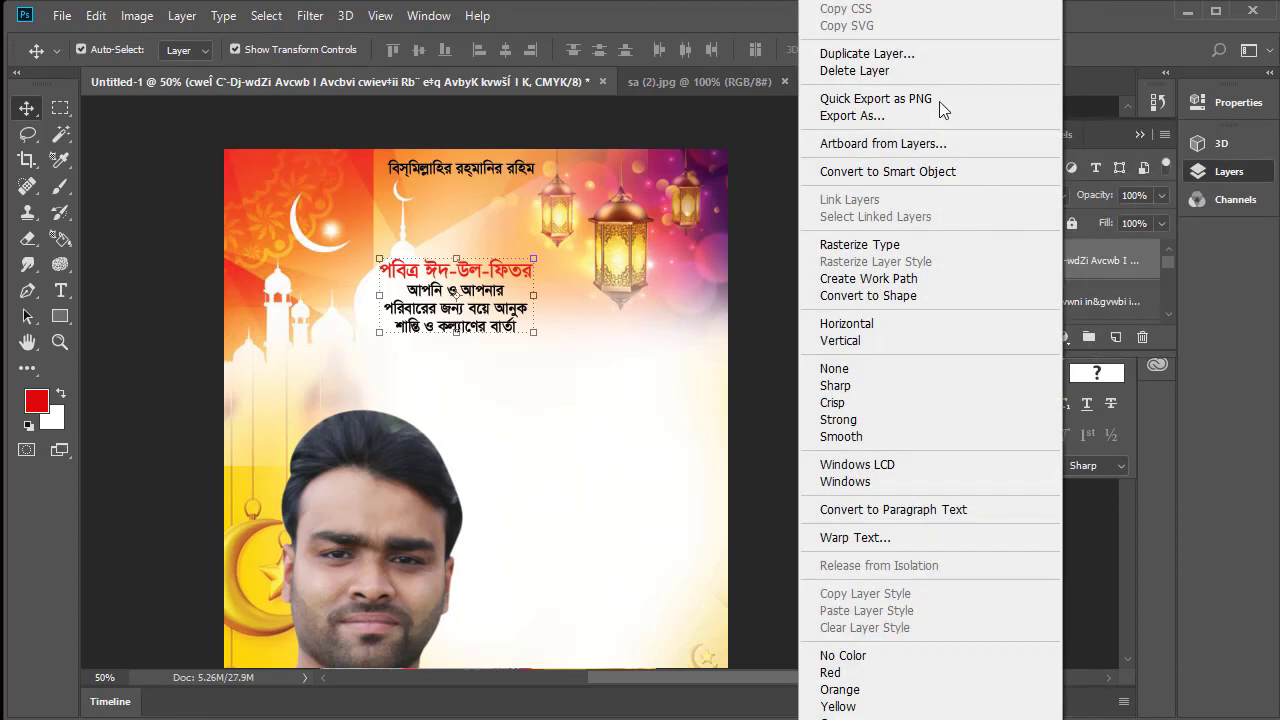
key("Escape")
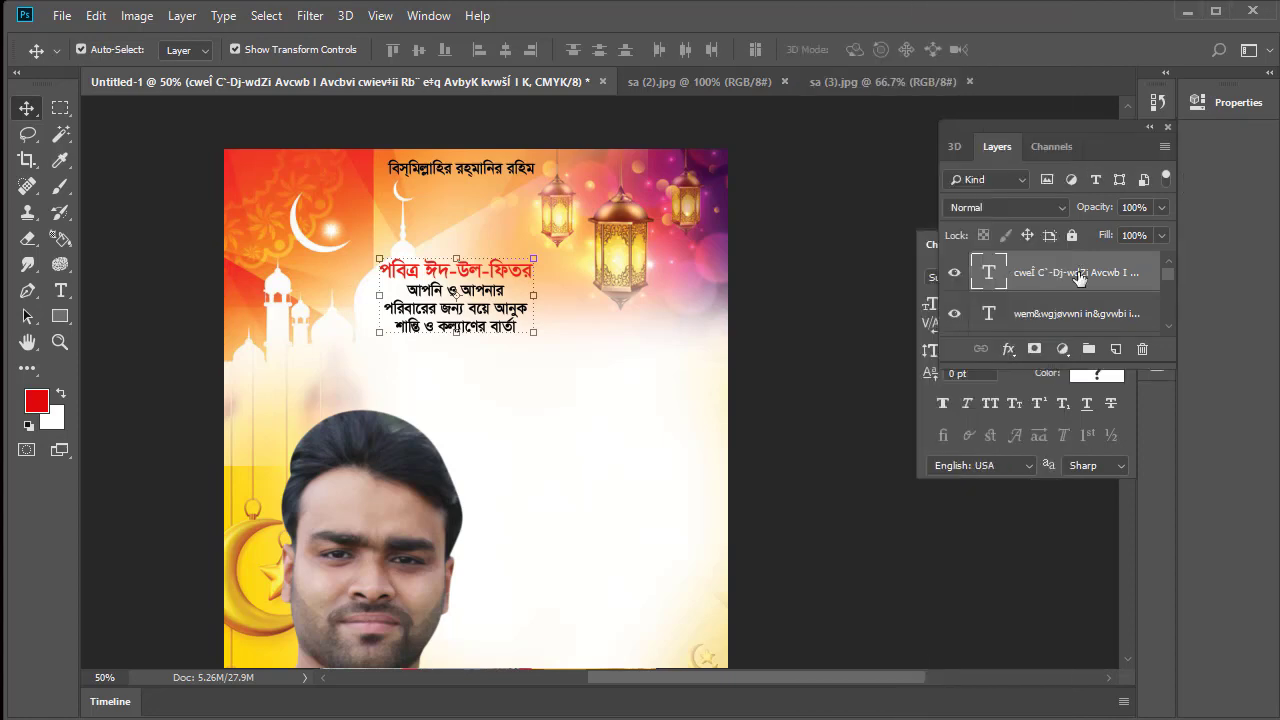
right_click(1079, 279)
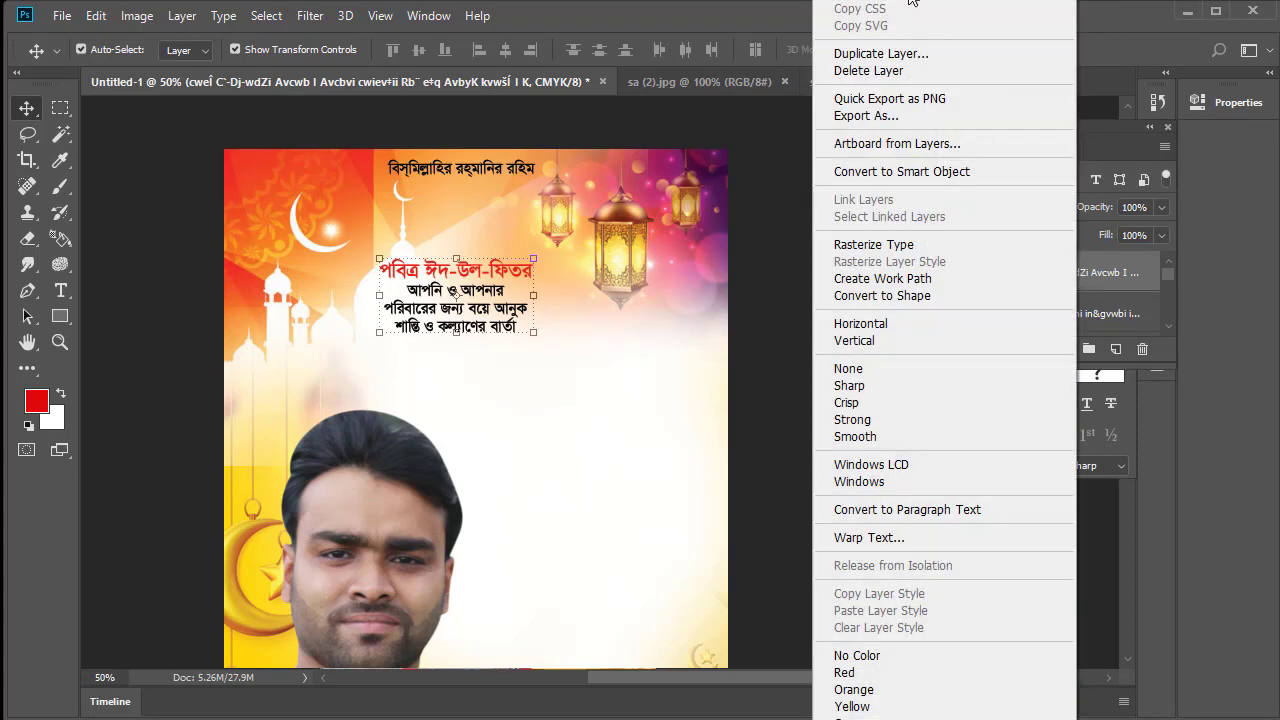
key("Escape")
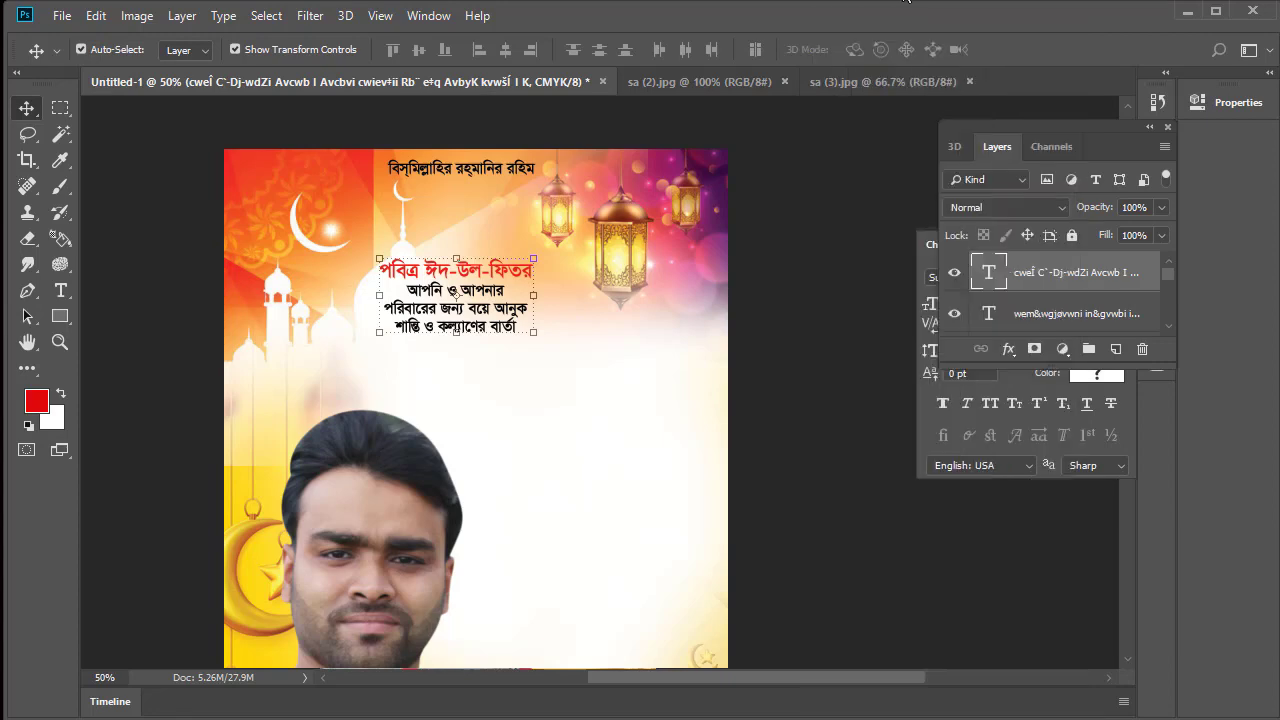
Give the greeting text layer a white Outside stroke in Layer Style.
double_click(1120, 272)
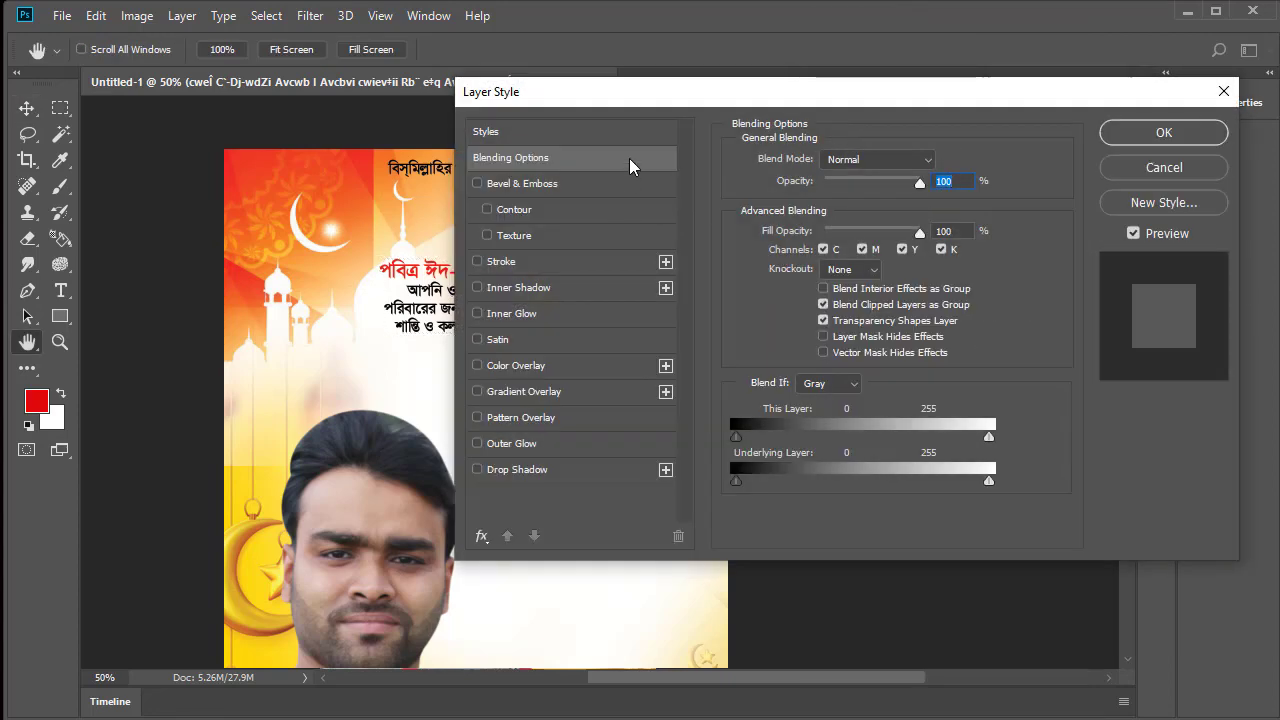
left_click_drag(615, 101, 697, 112)
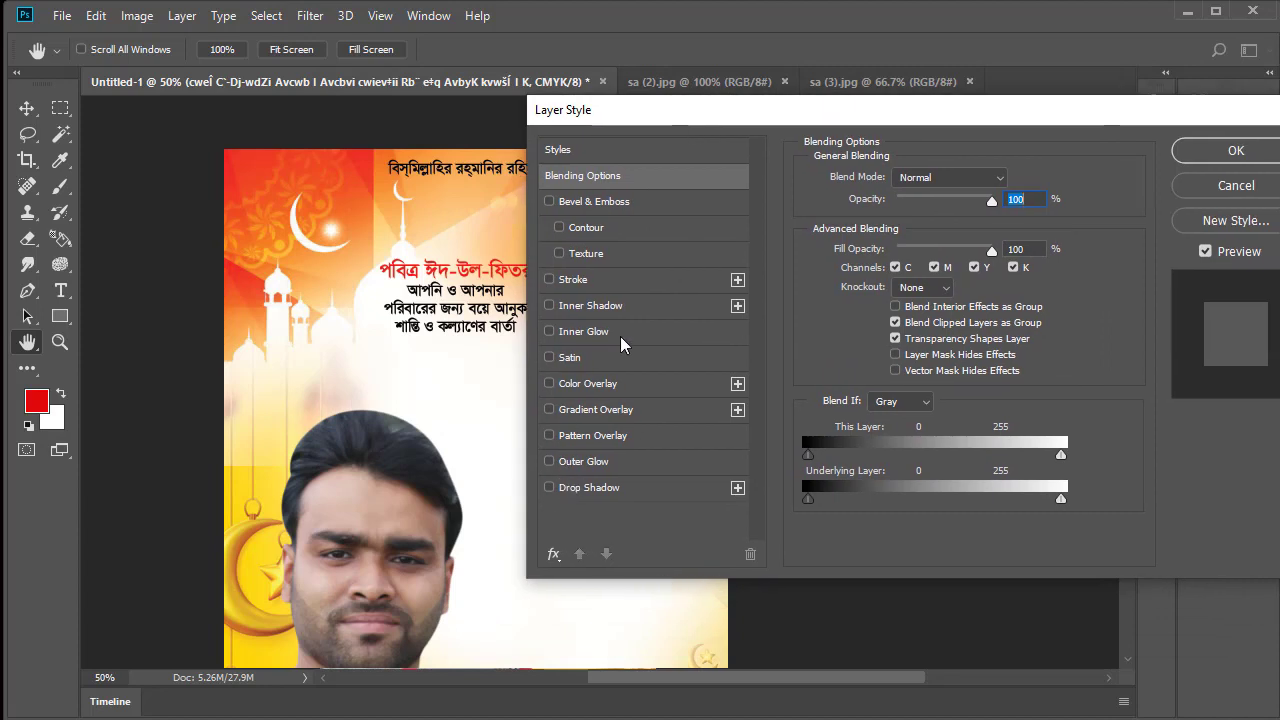
left_click(550, 280)
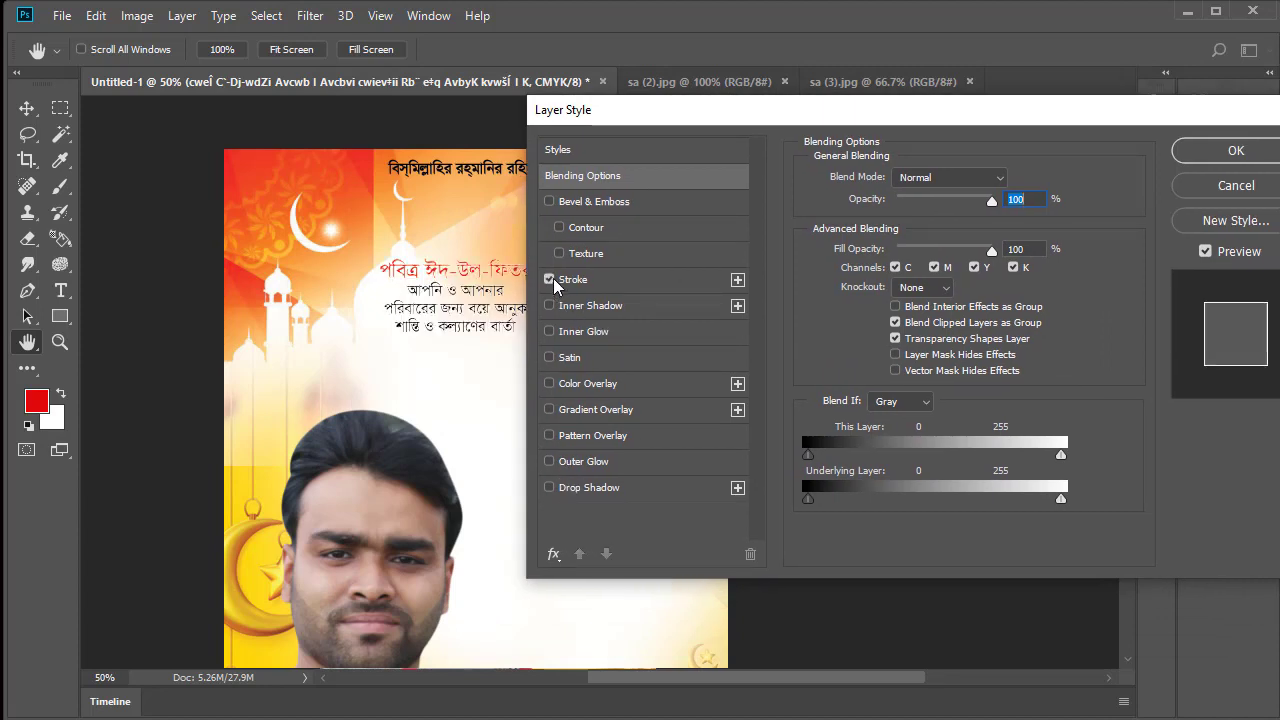
left_click(588, 280)
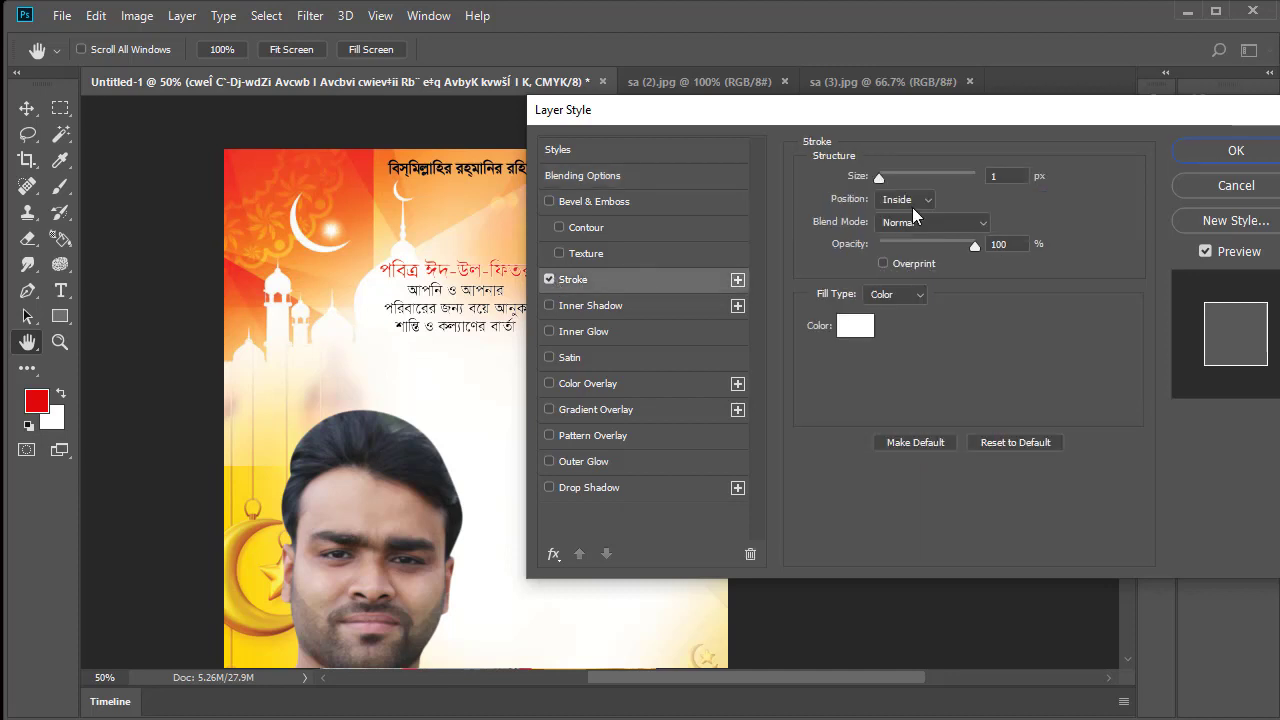
left_click(928, 200)
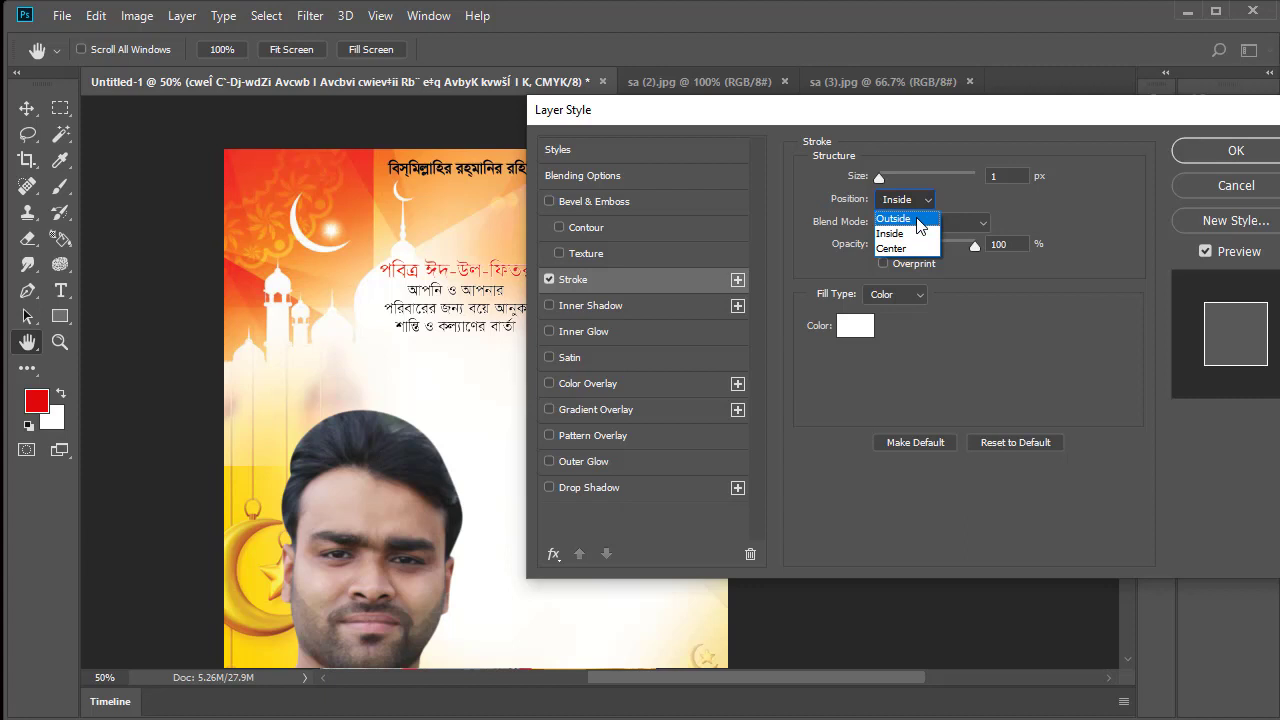
left_click(917, 219)
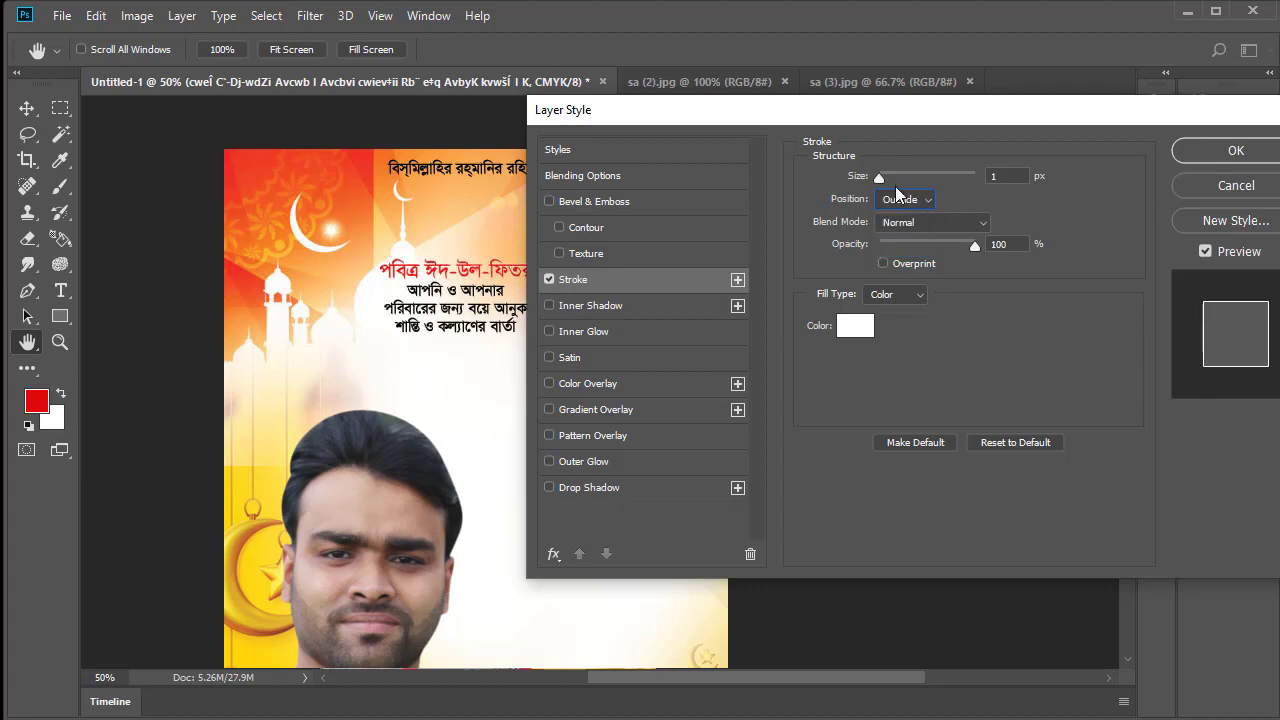
left_click(881, 179)
left_click_drag(881, 179, 884, 179)
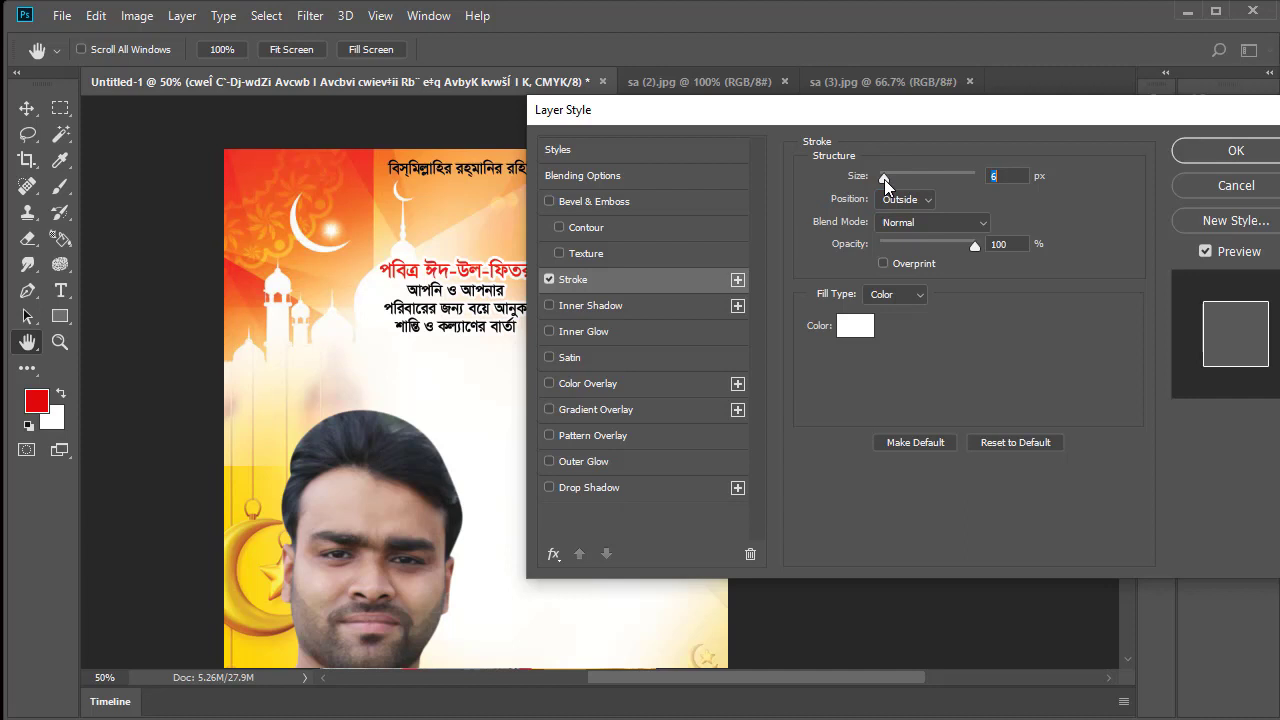
Add a drop shadow with size 13 px and spread 11%.
left_click(550, 490)
left_click(590, 489)
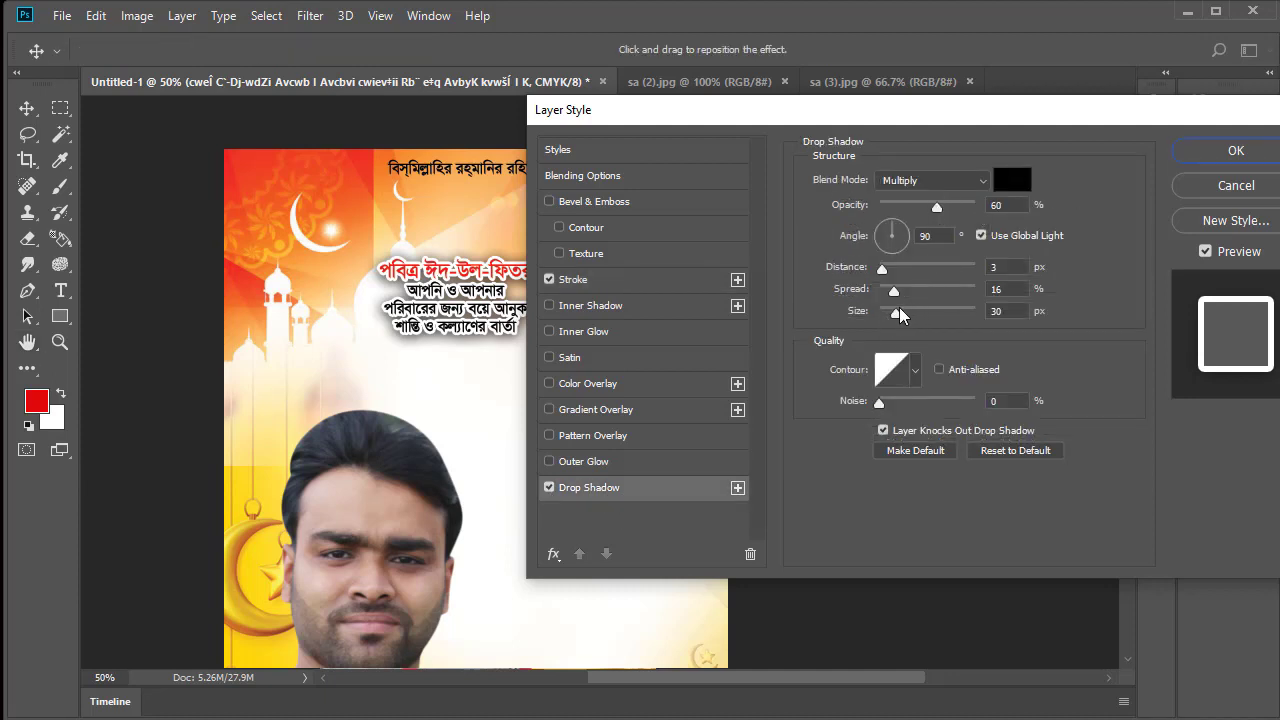
left_click_drag(896, 313, 890, 313)
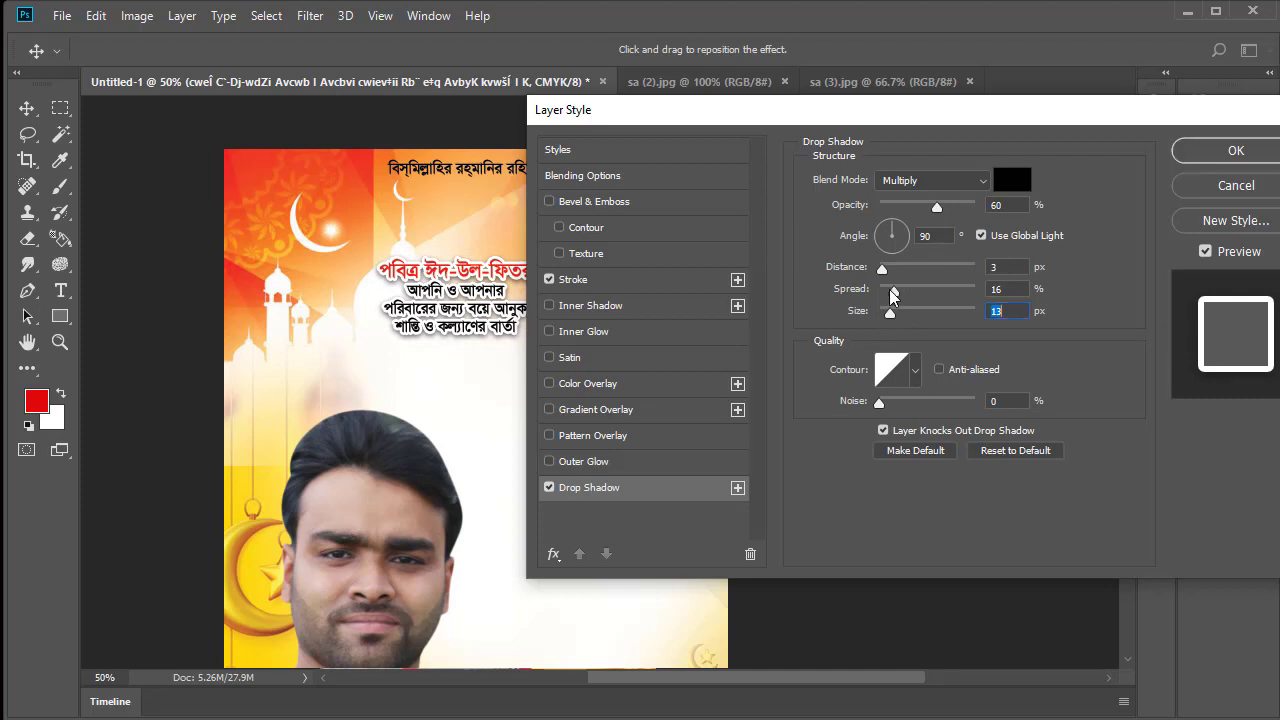
left_click_drag(894, 290, 891, 290)
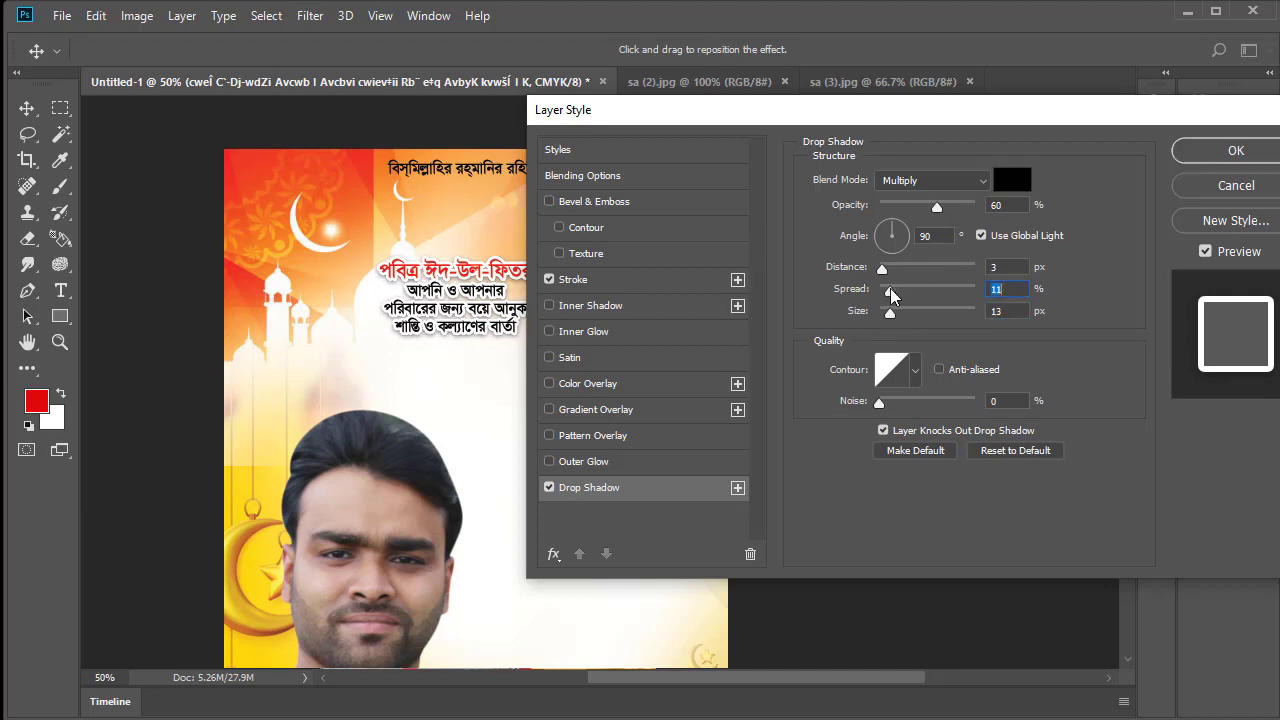
Reduce the stroke to 4 px, apply the styles, and deselect the layer.
left_click(575, 287)
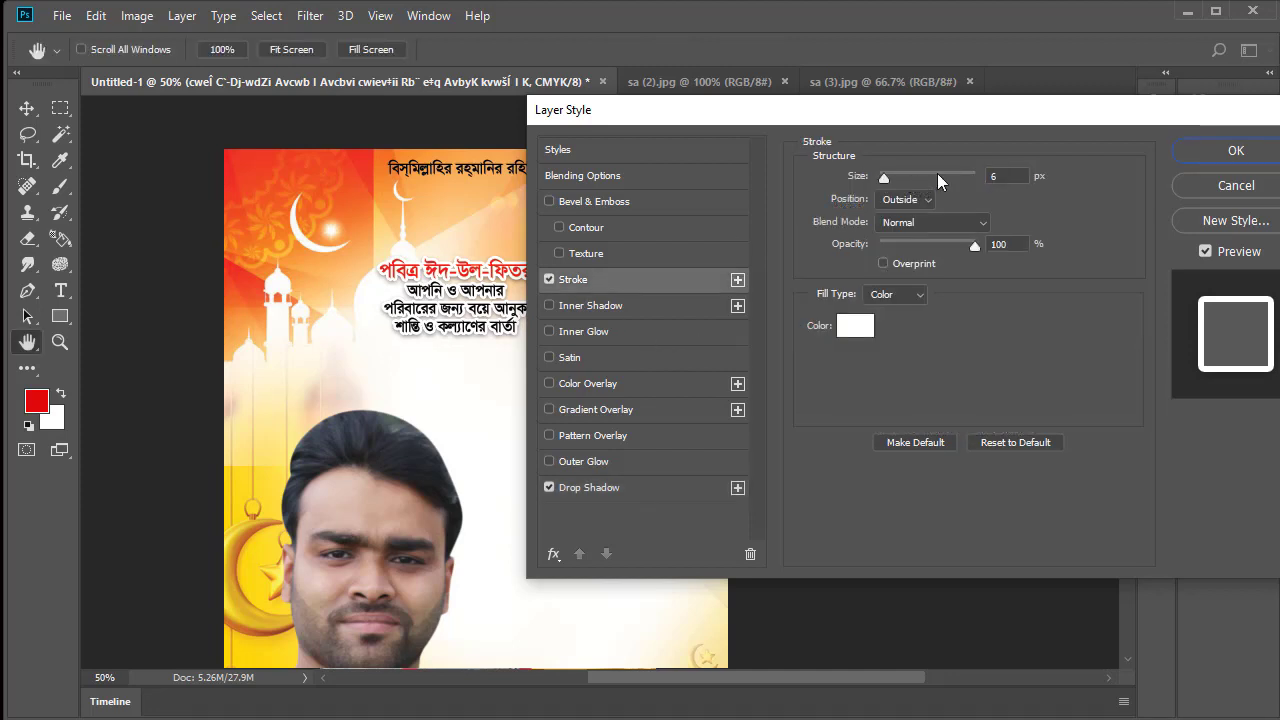
double_click(1005, 176)
key("Down")
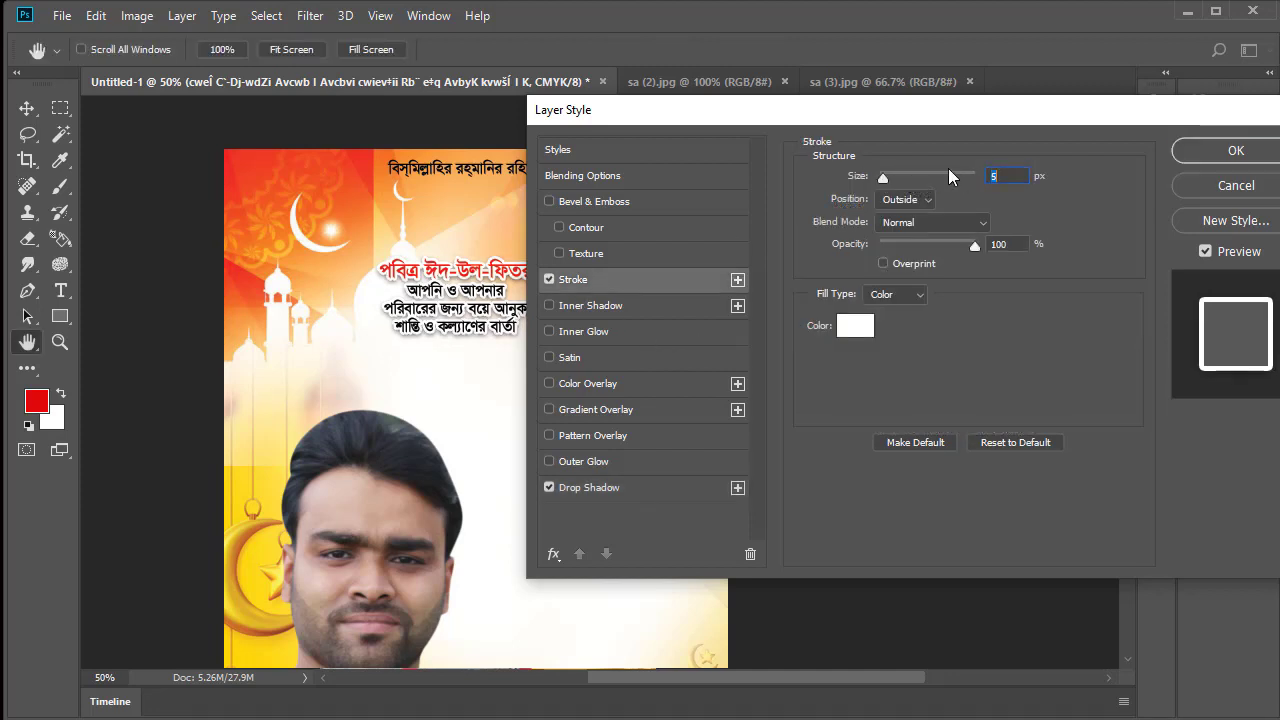
key("Down")
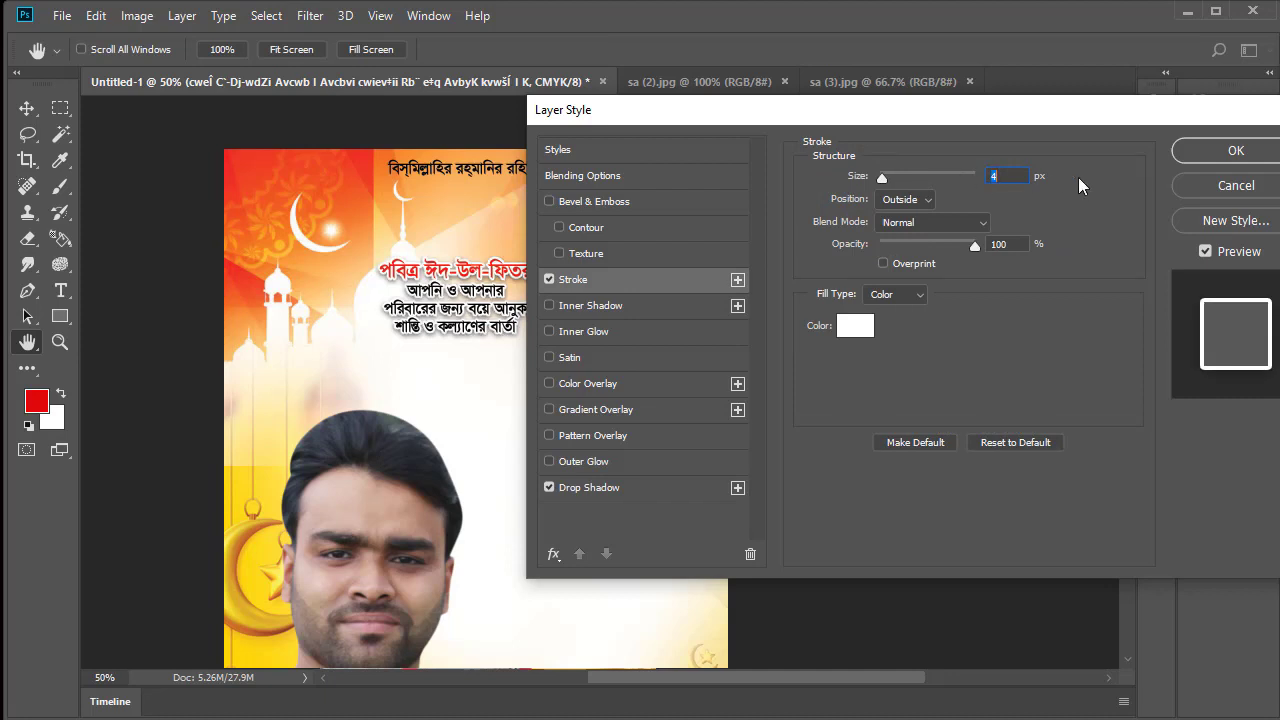
left_click(1229, 150)
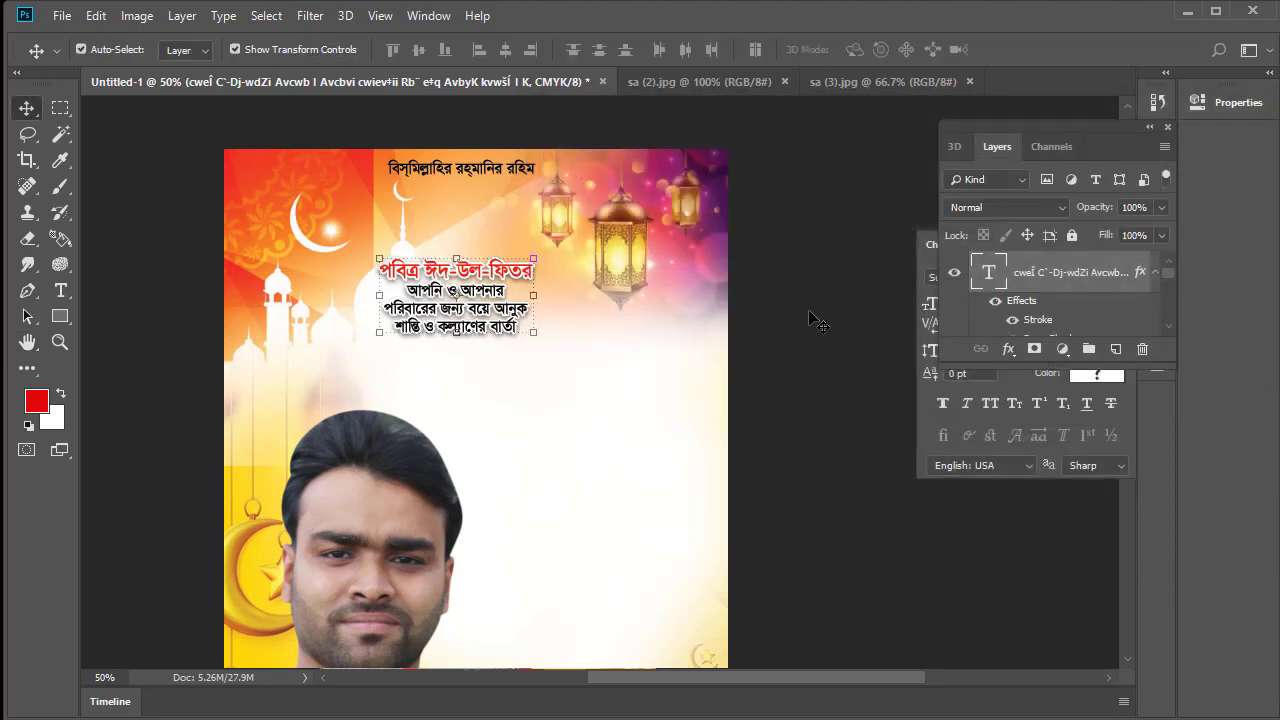
left_click(805, 285)
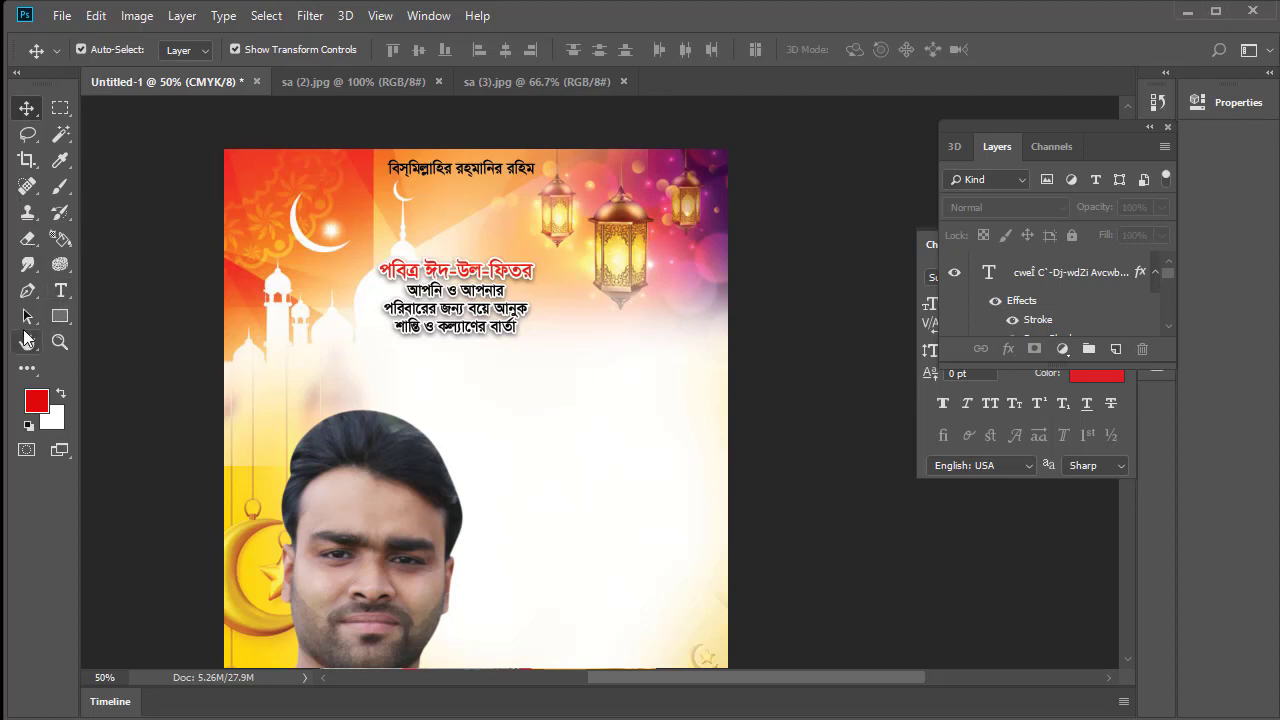
left_click(61, 291)
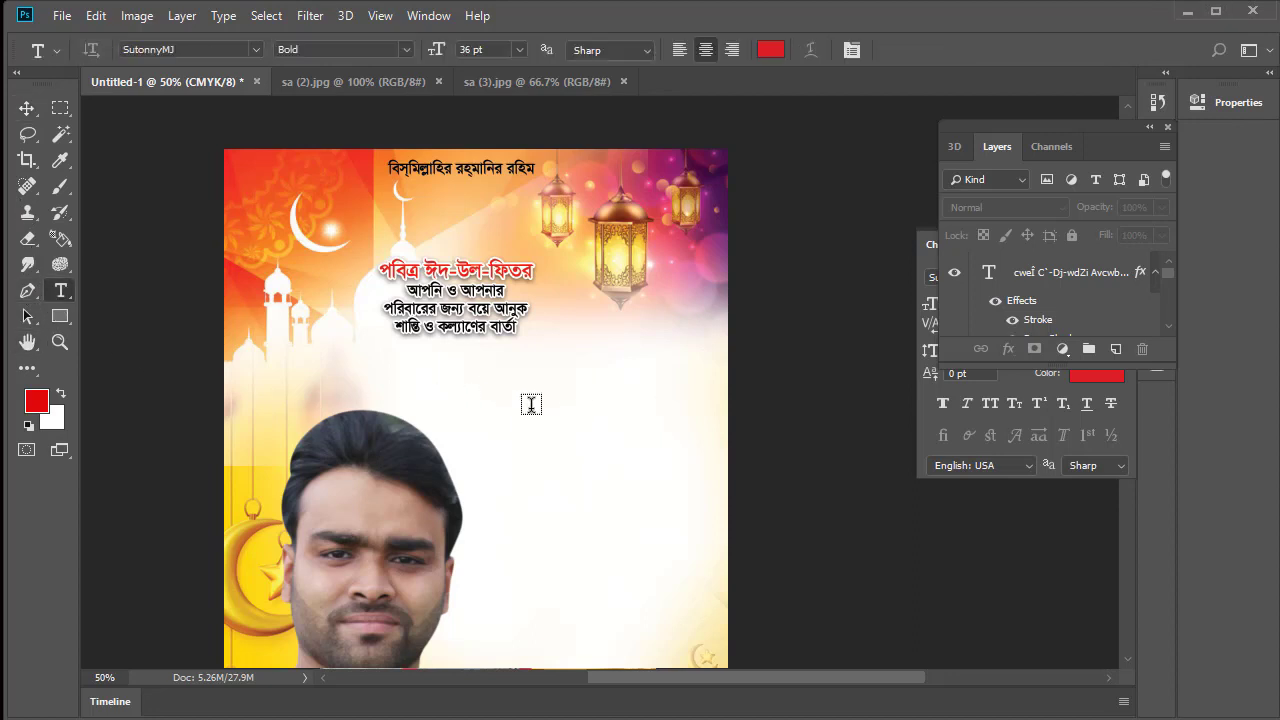
Paste the three-line red greeting as a new text block below the heading.
left_click(531, 404)
key("ctrl+v")
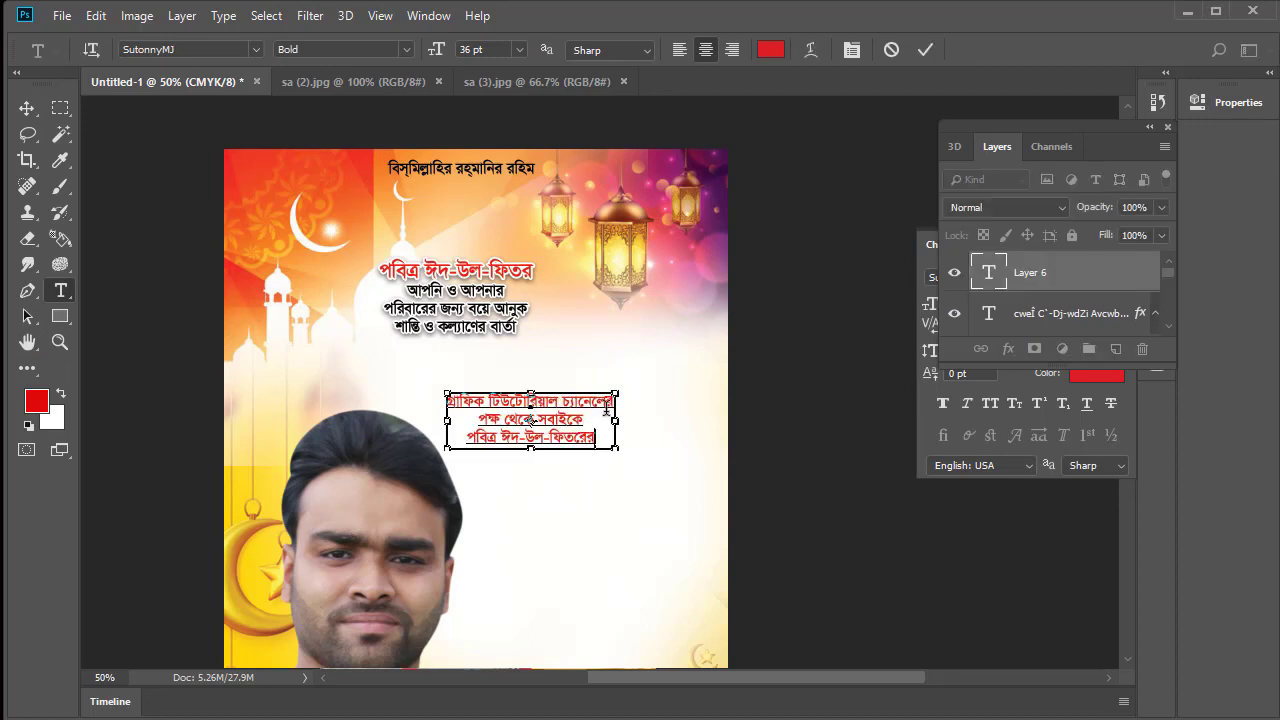
left_click(27, 108)
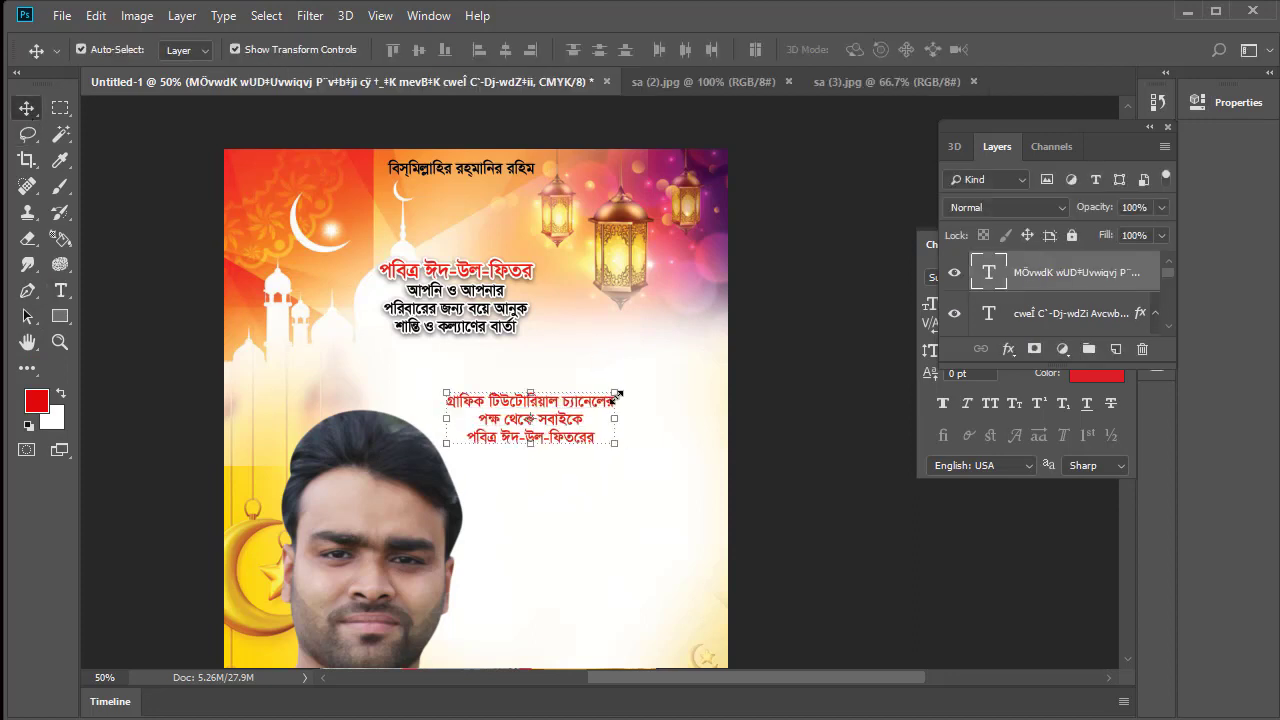
Resize the greeting text block to 147.04% and place it below the Eid greeting.
left_click_drag(617, 396, 708, 361)
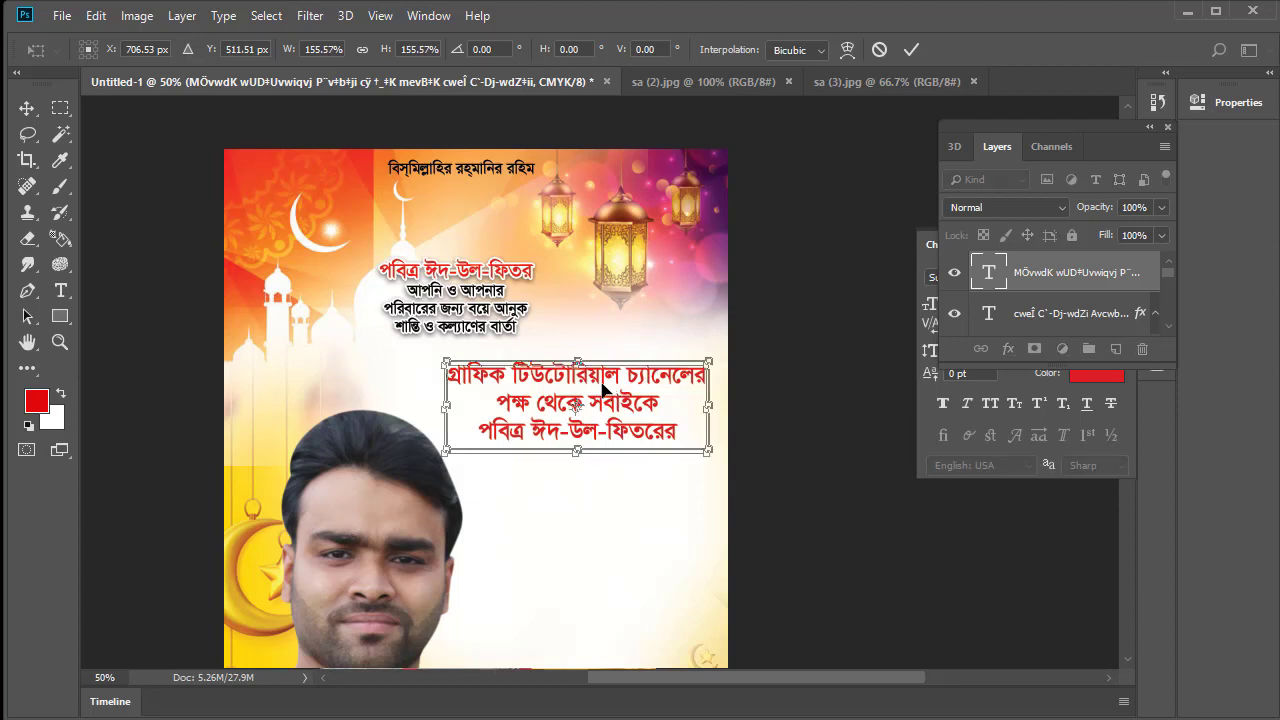
left_click_drag(603, 390, 594, 383)
left_click_drag(625, 470, 577, 345)
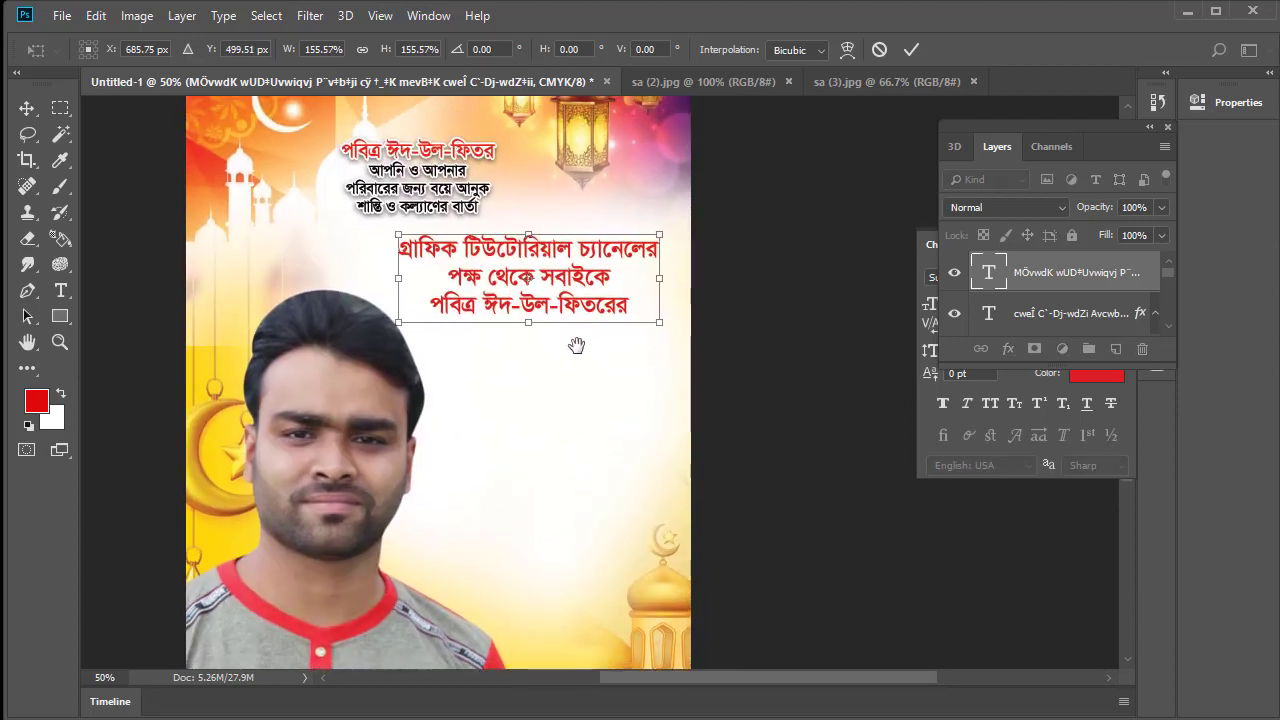
left_click_drag(665, 324, 669, 331)
left_click_drag(525, 277, 549, 311)
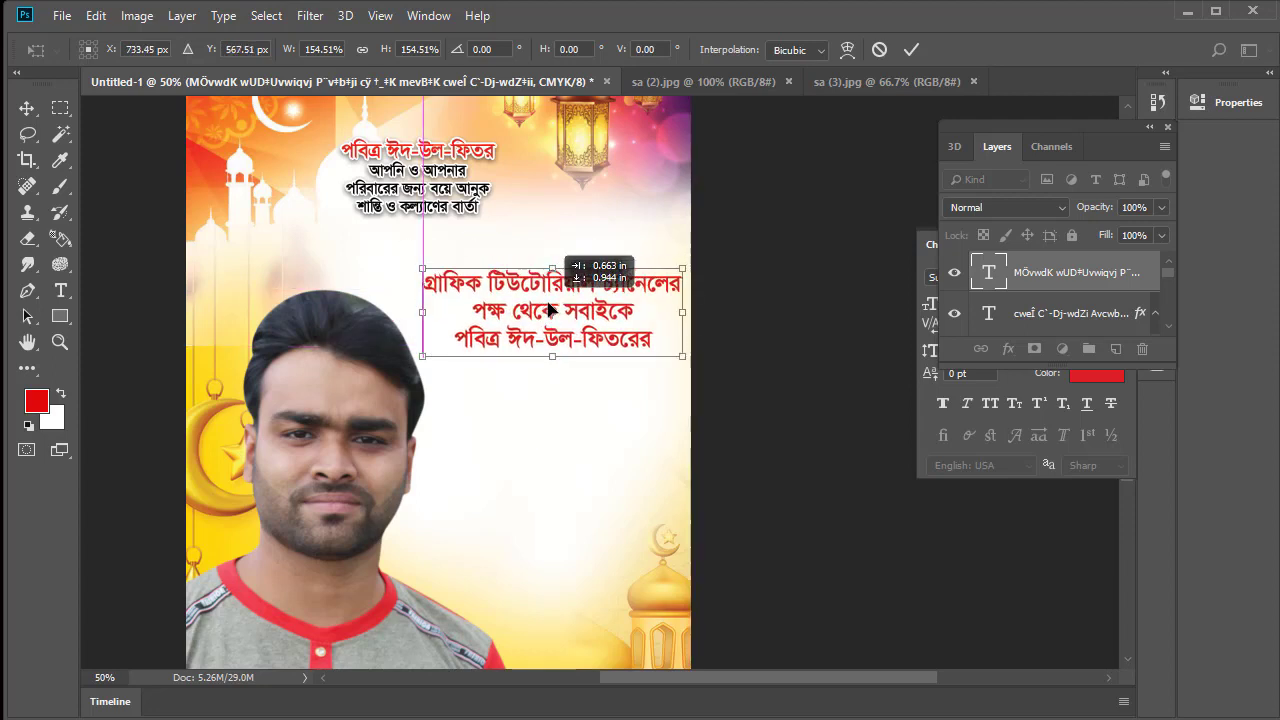
left_click_drag(682, 269, 670, 273)
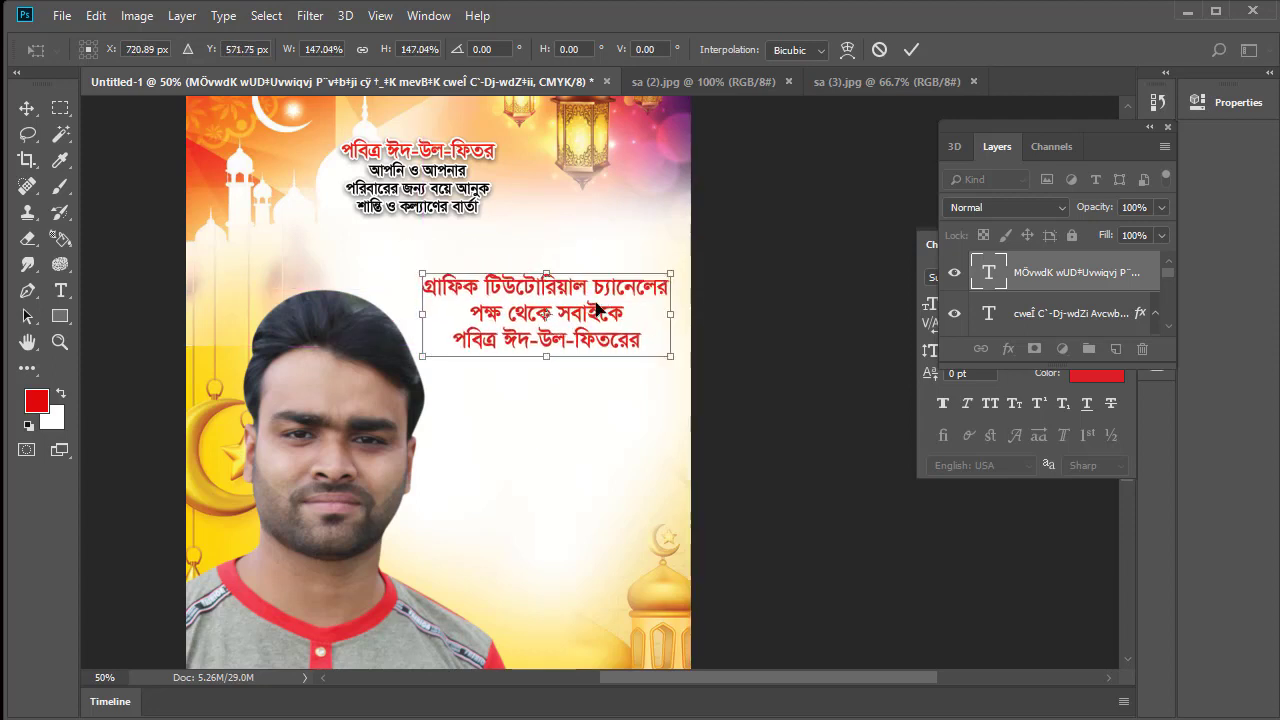
left_click(913, 49)
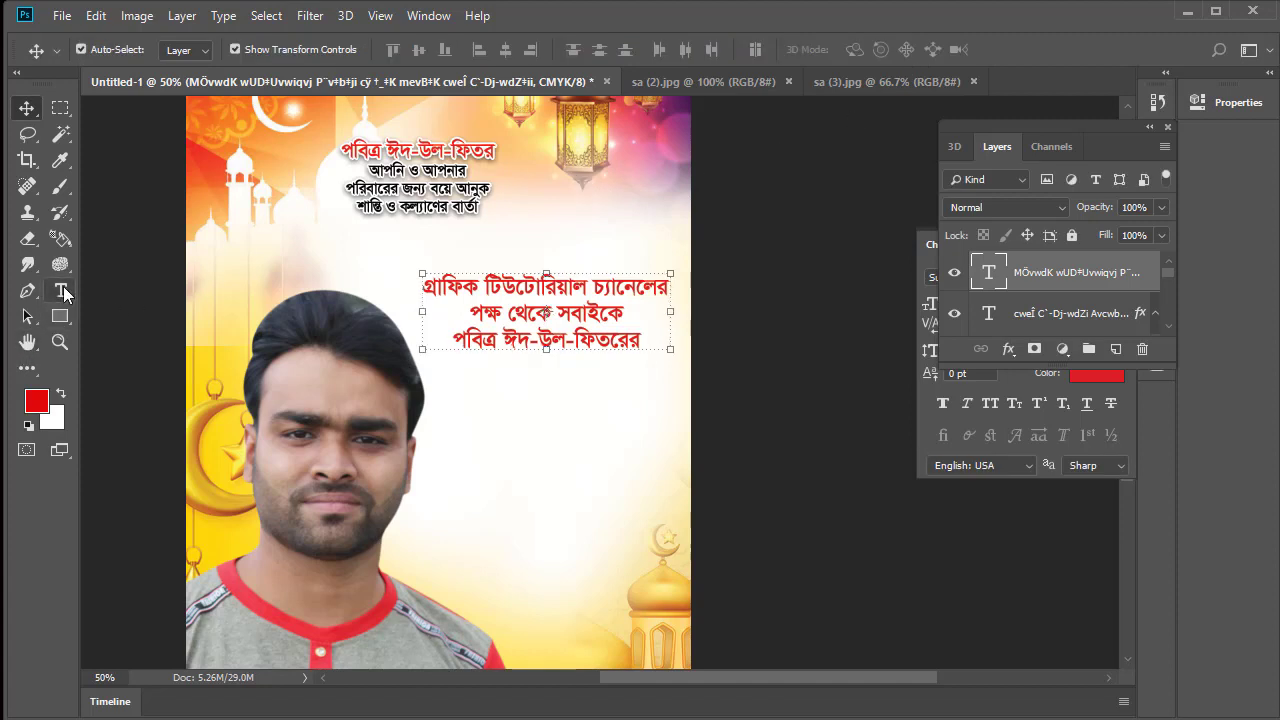
left_click(60, 290)
Recolour all of the three-line greeting text to dark blue #00218d.
left_click(594, 302)
key("ctrl+a")
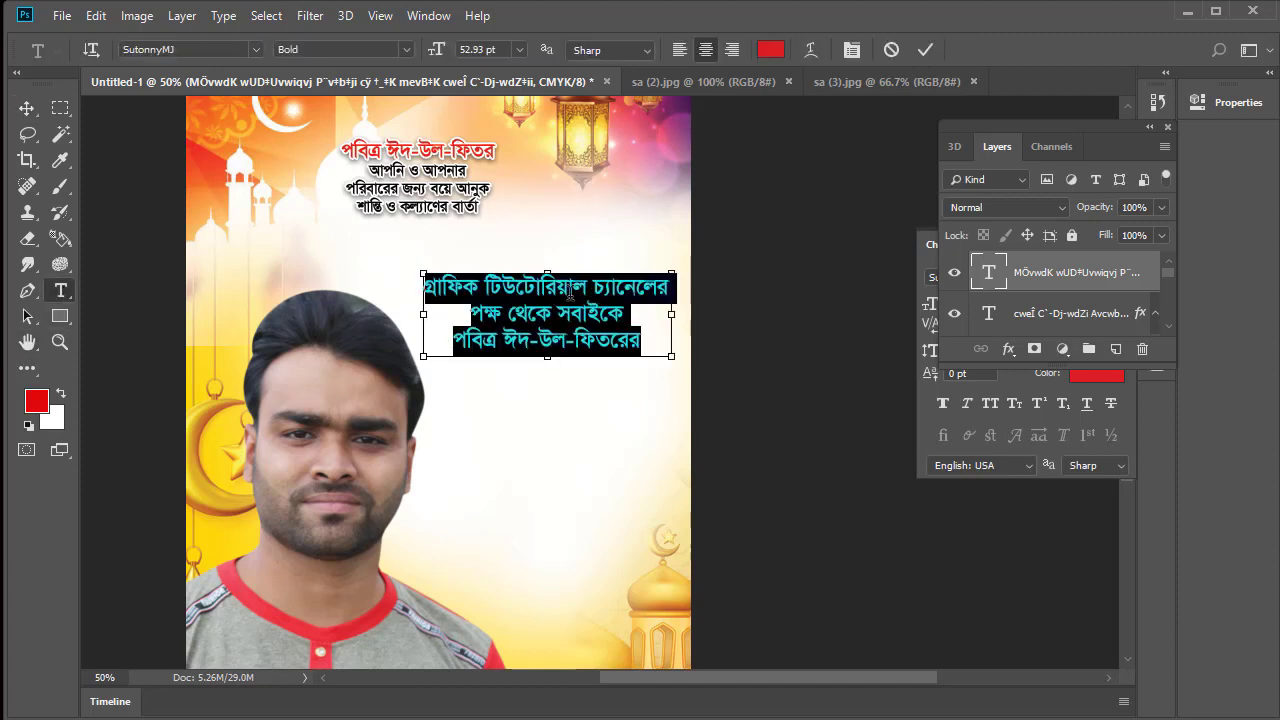
left_click(771, 50)
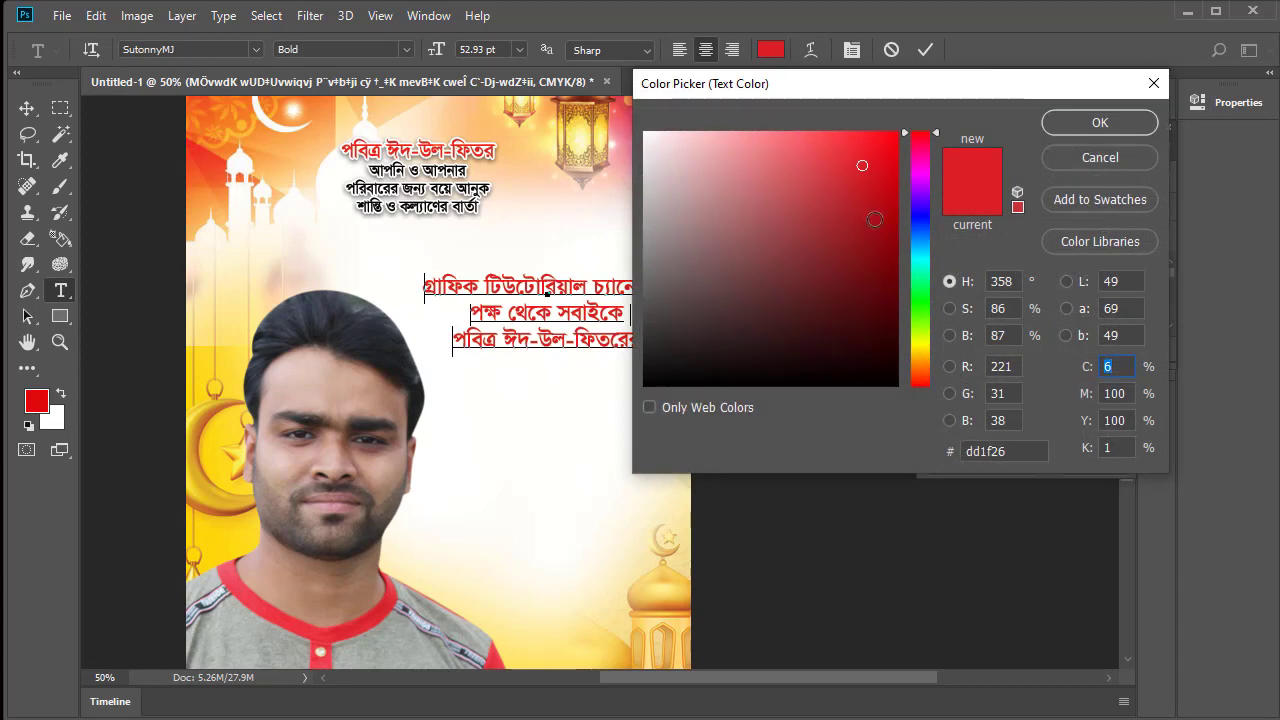
left_click(920, 226)
left_click_drag(884, 221, 900, 245)
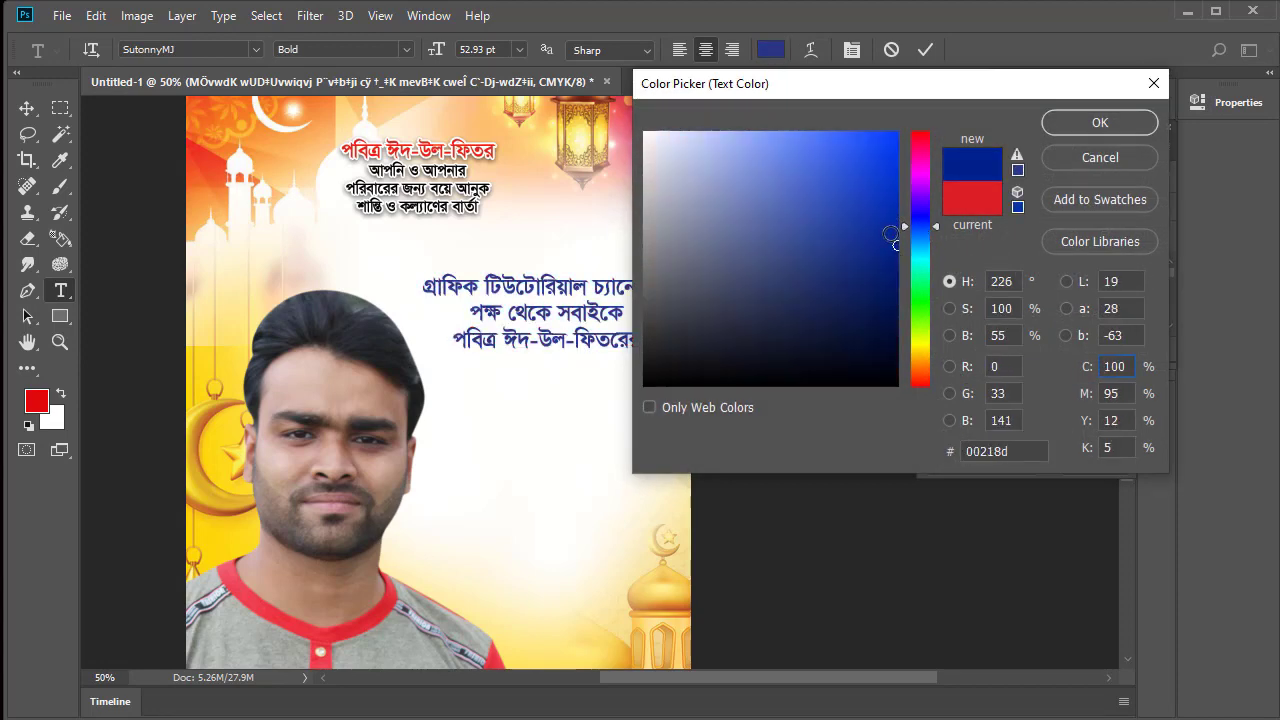
left_click(1100, 122)
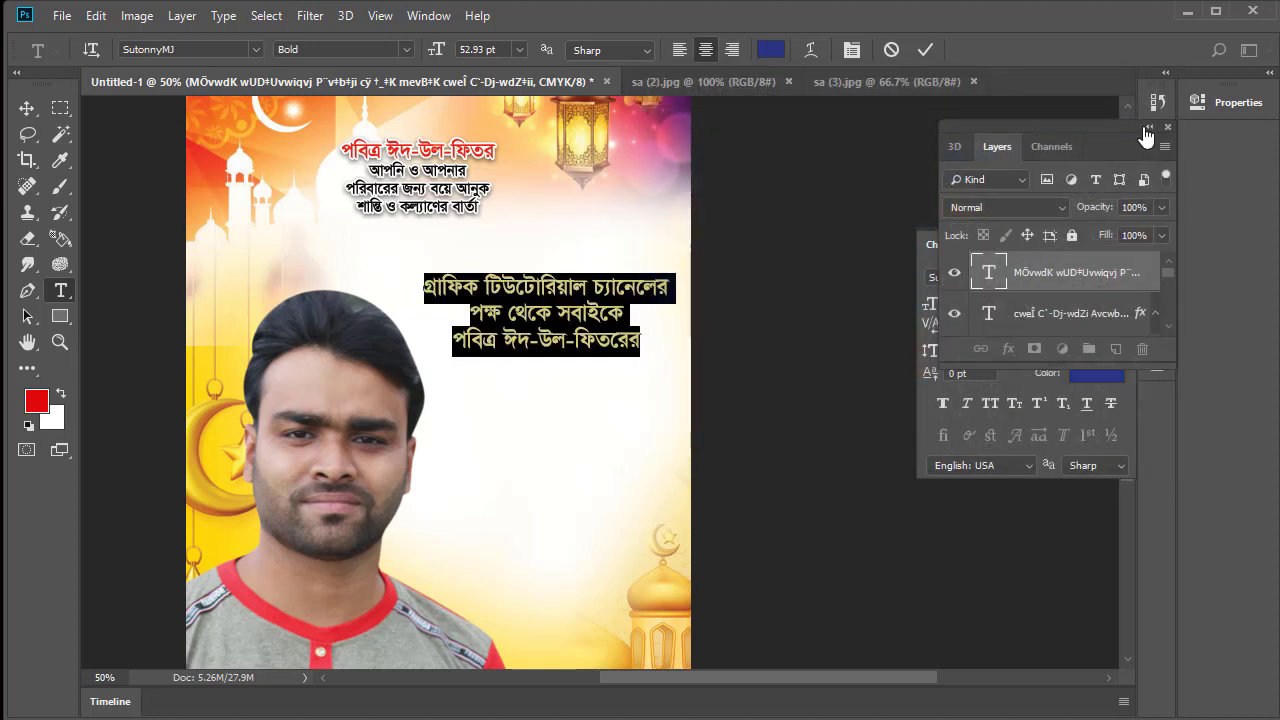
left_click(27, 108)
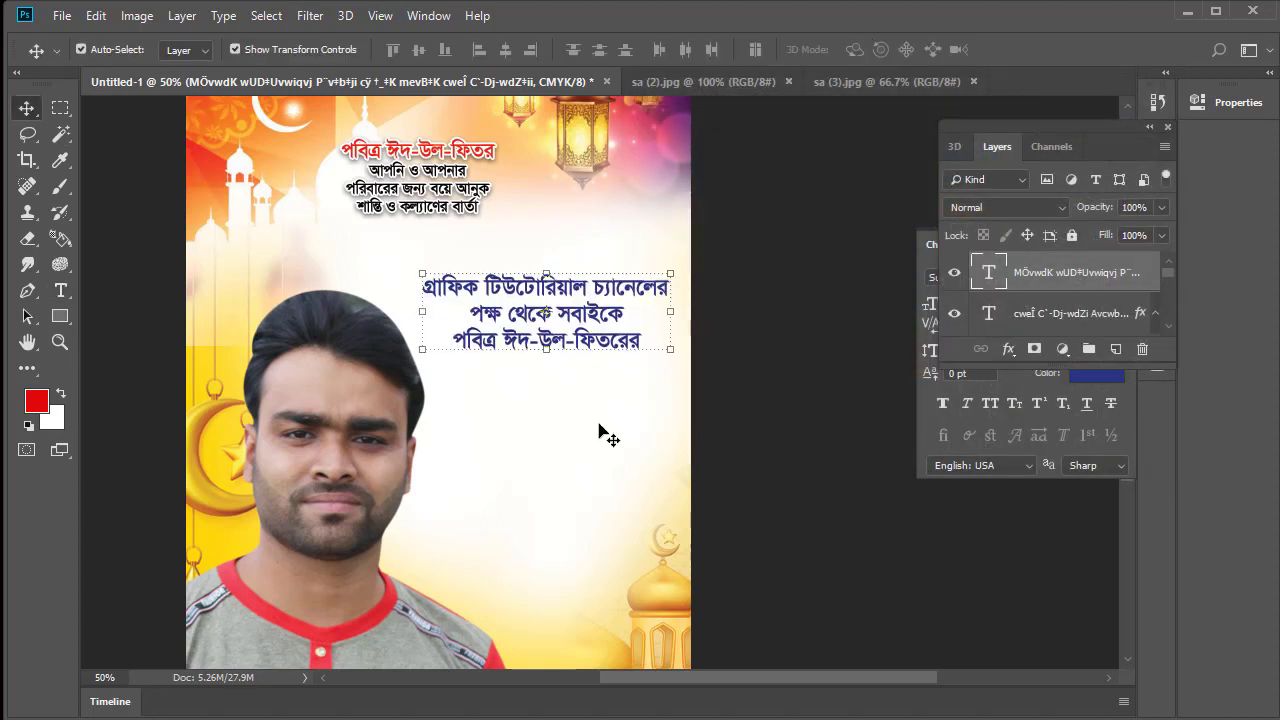
Nudge the greeting text layer slightly upward.
left_click(575, 317)
left_click_drag(584, 326, 584, 319)
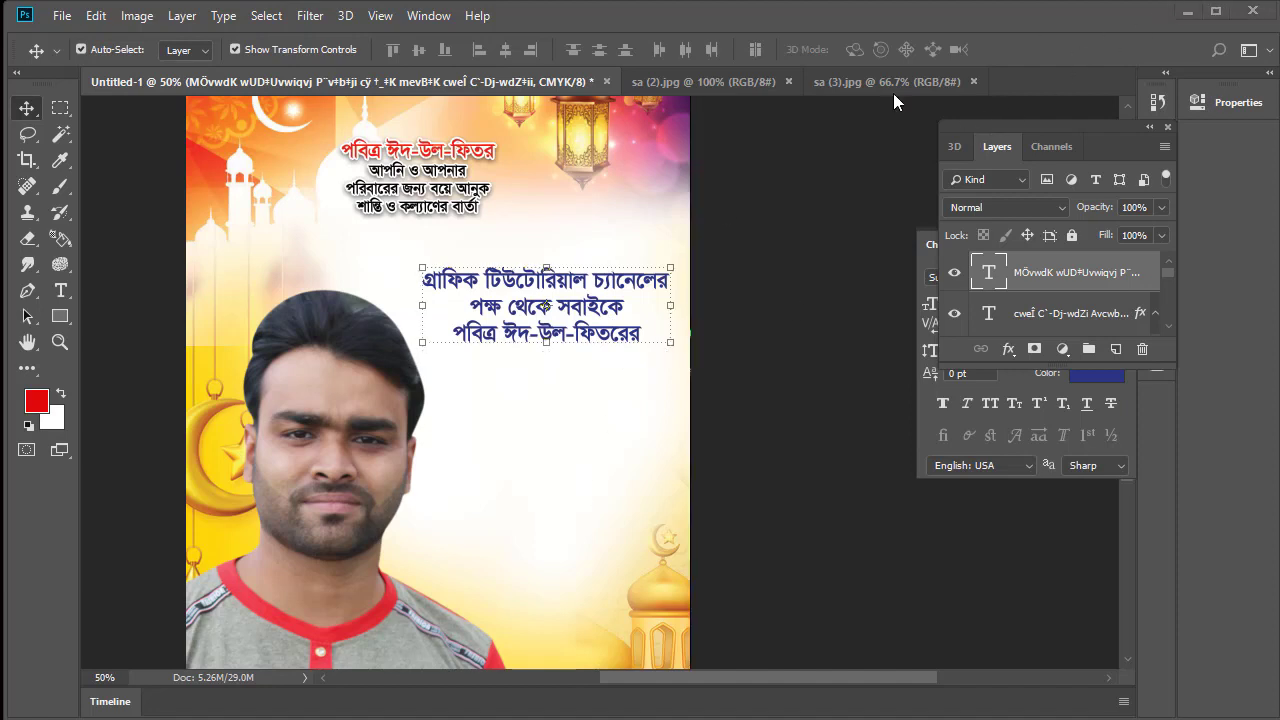
left_click(59, 293)
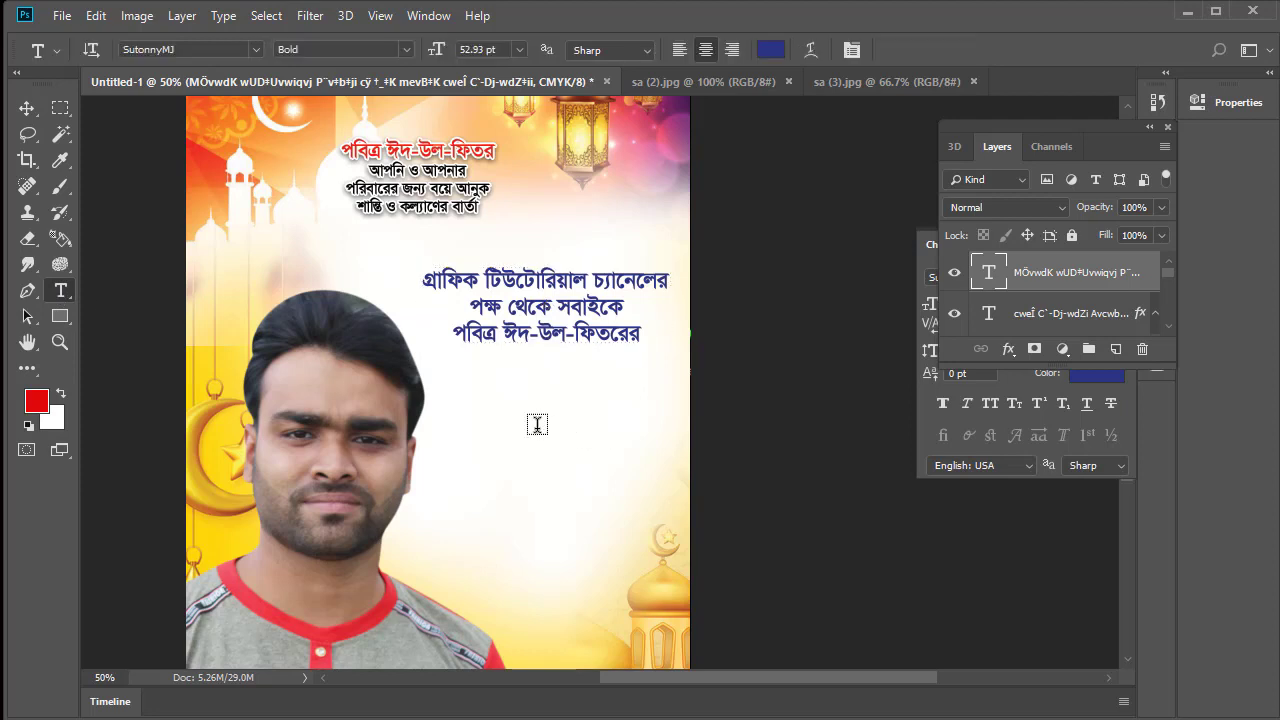
Type the title word শুভেচ্ছা as a new text layer below the greeting.
left_click(537, 427)
type("ï‡fQv")
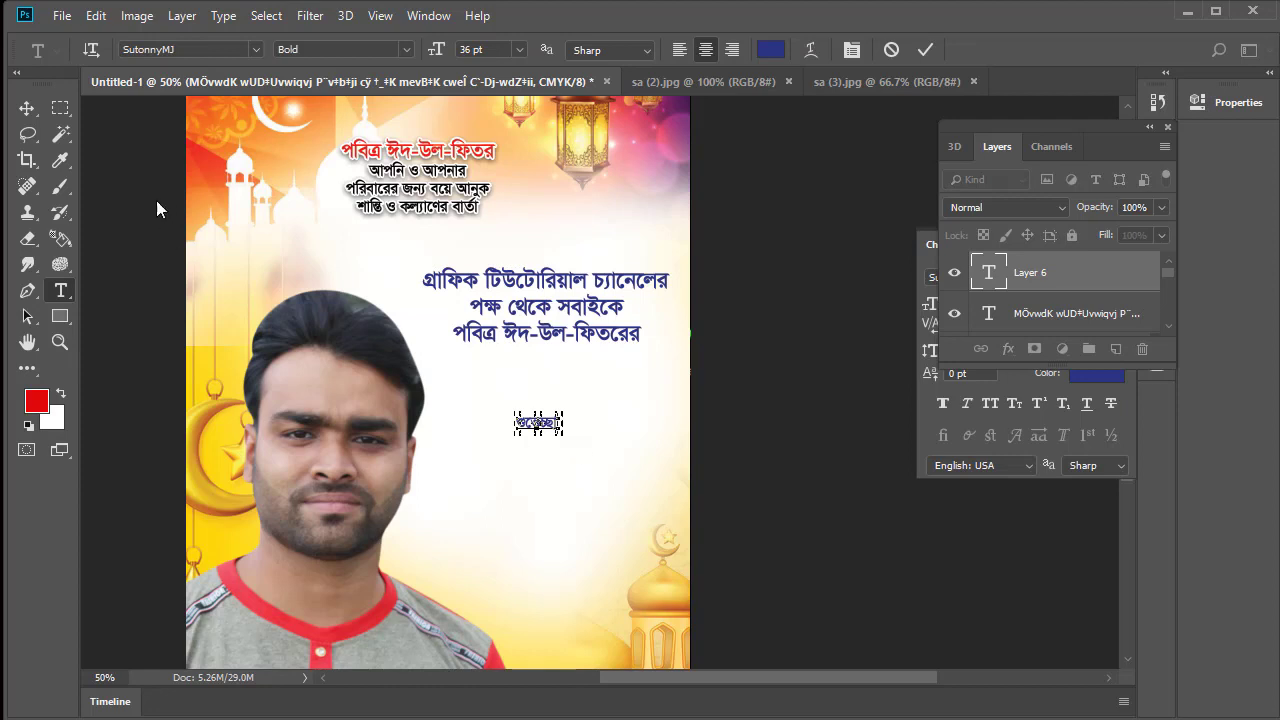
left_click(27, 108)
Scale the শুভেচ্ছা title to about 543% and position it just below the greeting.
key("ctrl+t")
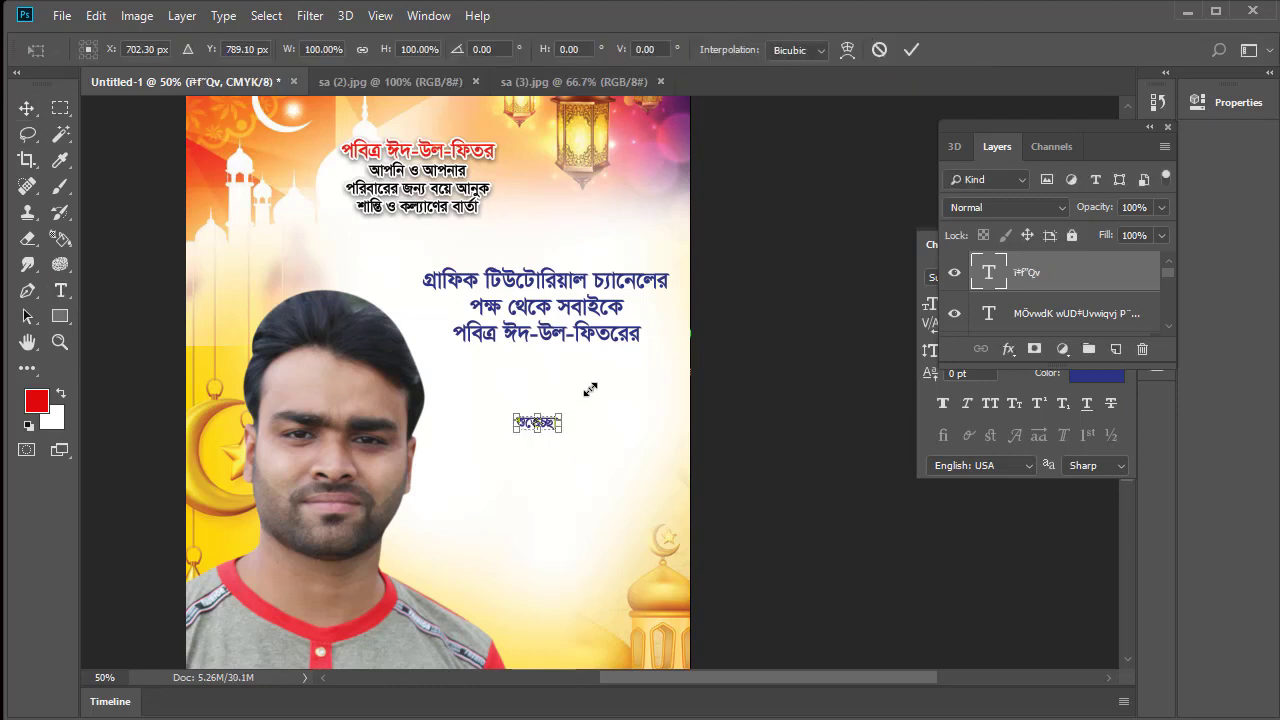
left_click_drag(560, 413, 651, 367)
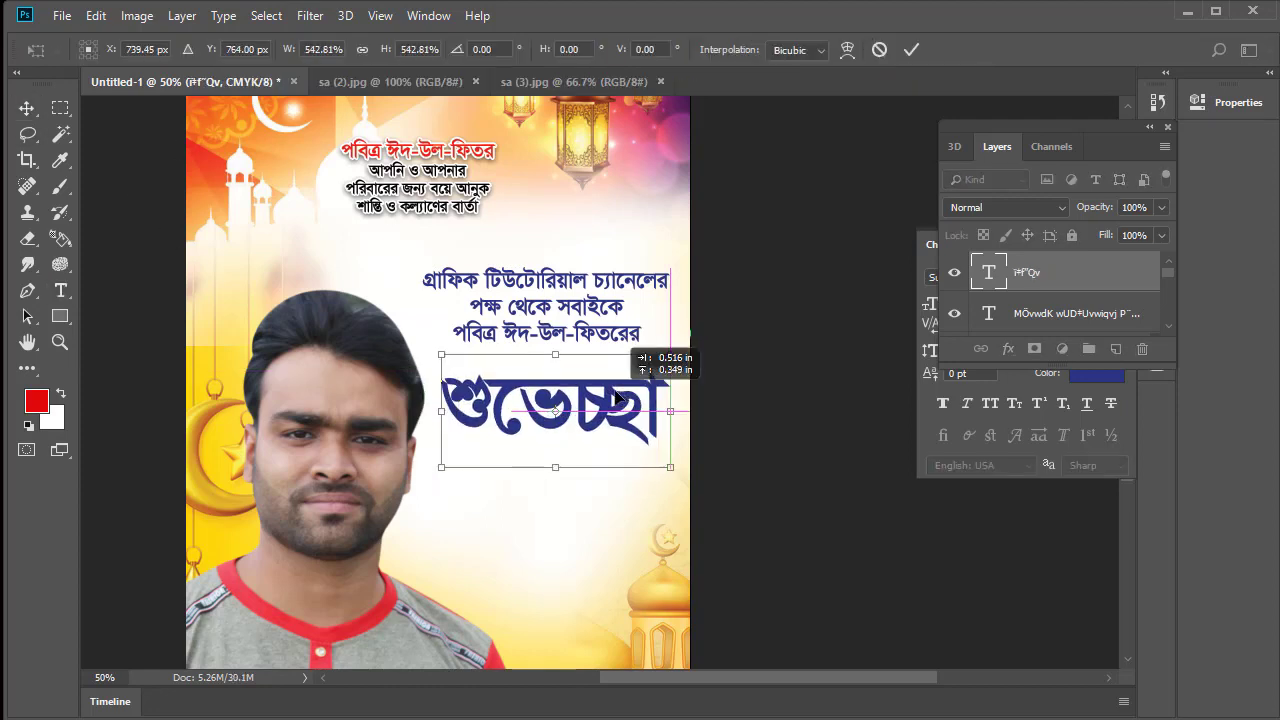
left_click_drag(596, 400, 615, 387)
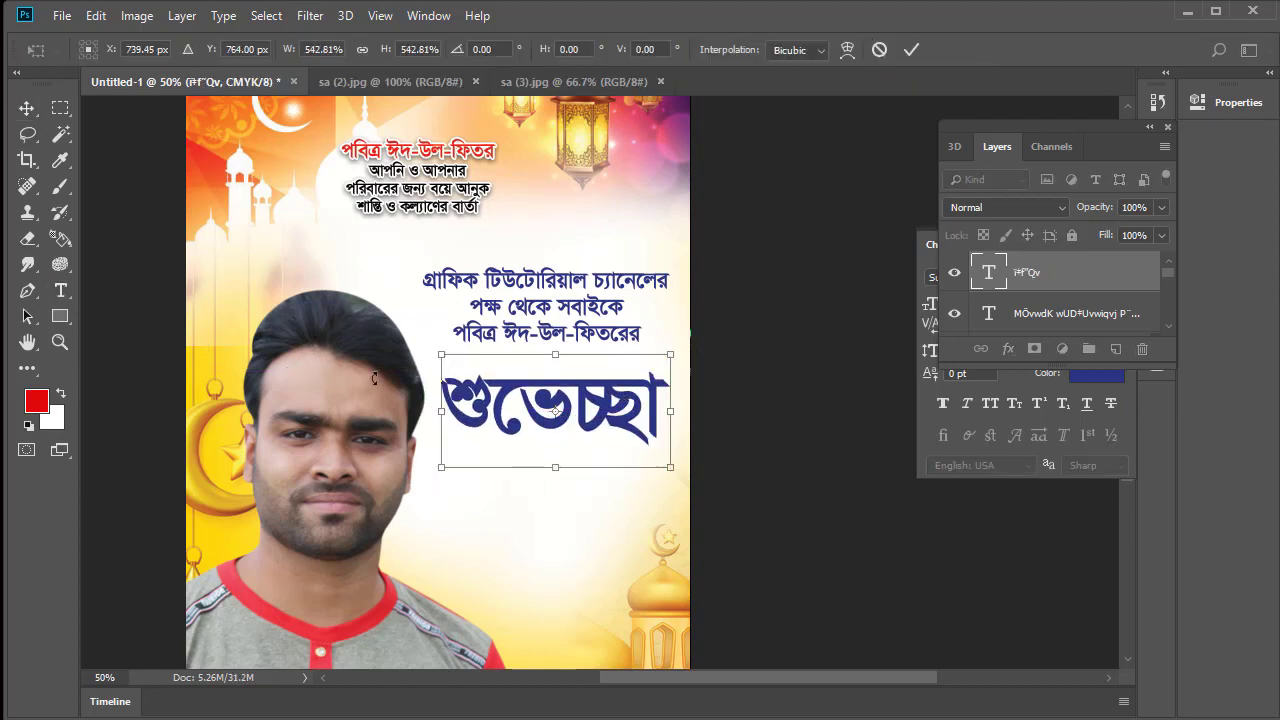
left_click(911, 51)
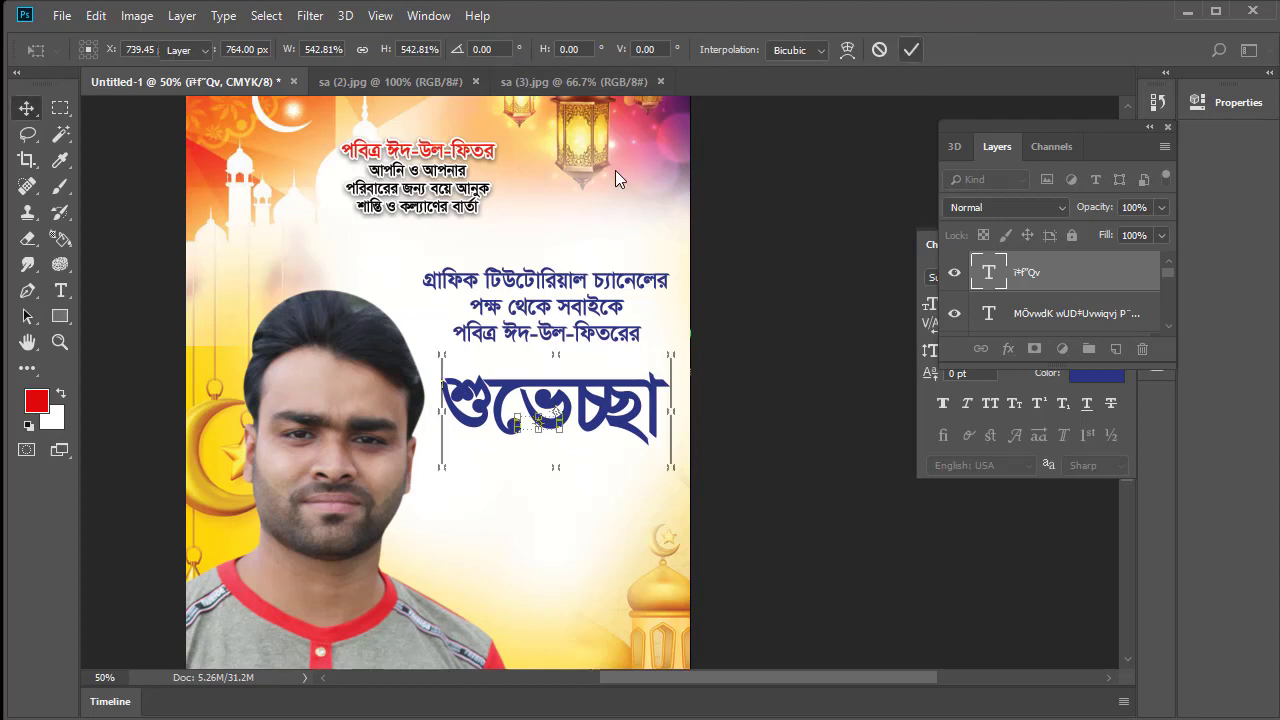
left_click(63, 290)
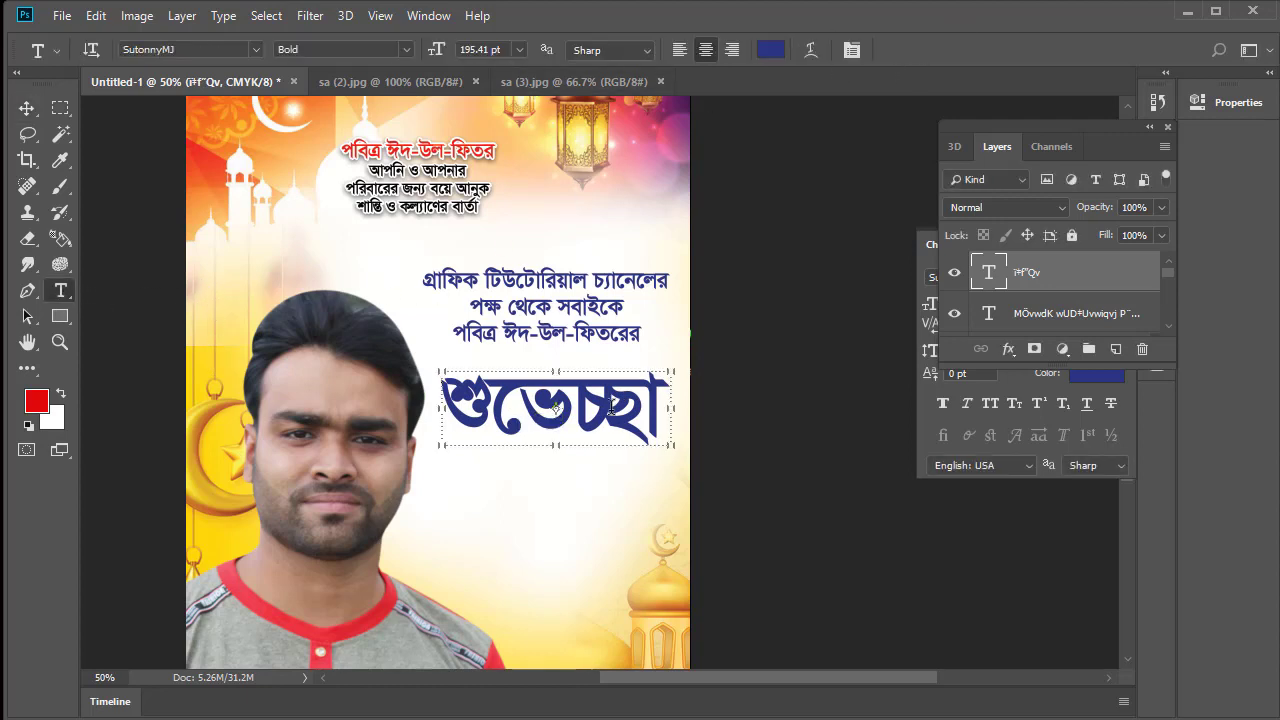
left_click(596, 410)
key("ctrl+a")
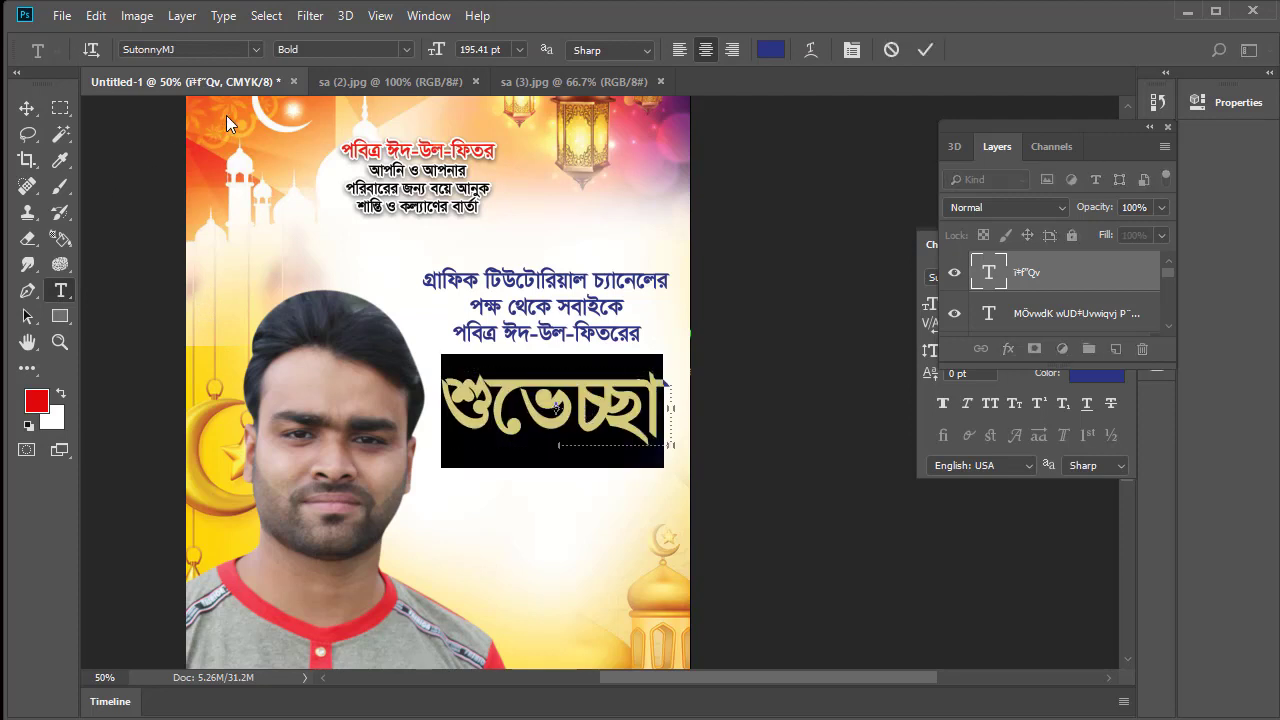
Set the শুভেচ্ছা title's font to Lima Bosonto Bijoy52 Regular, found by searching 'lima'.
left_click(253, 50)
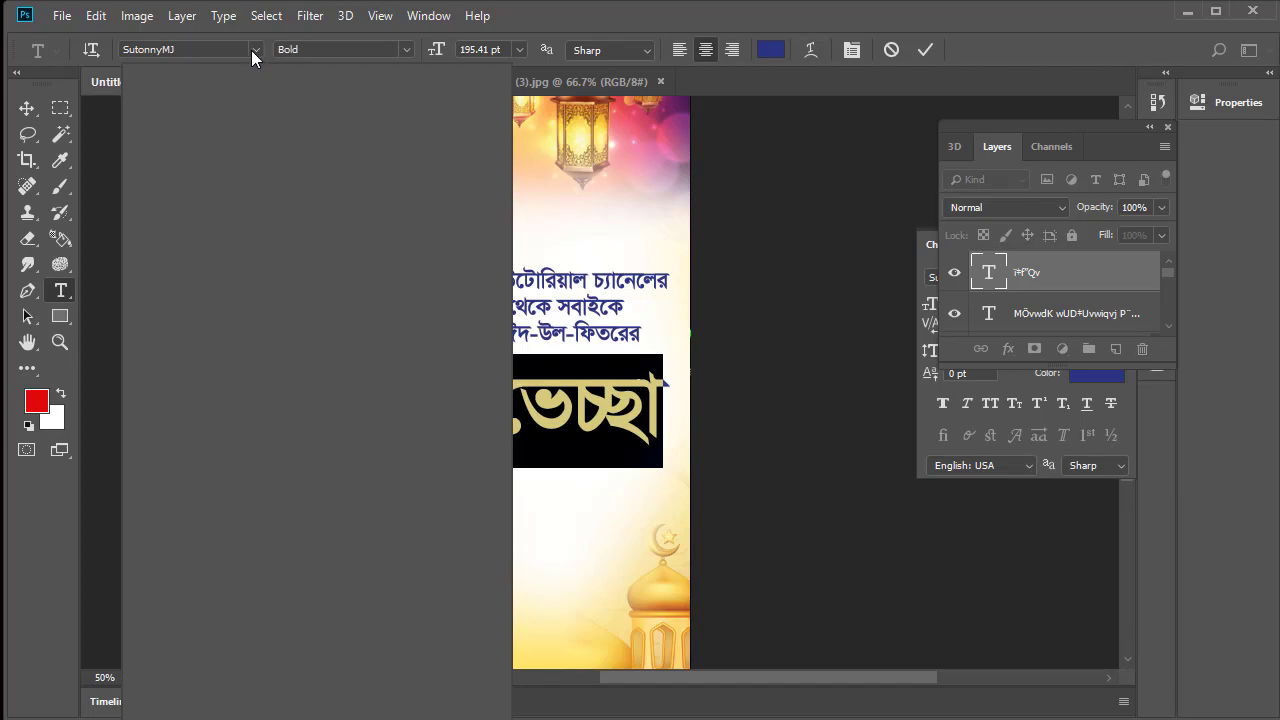
left_click(251, 50)
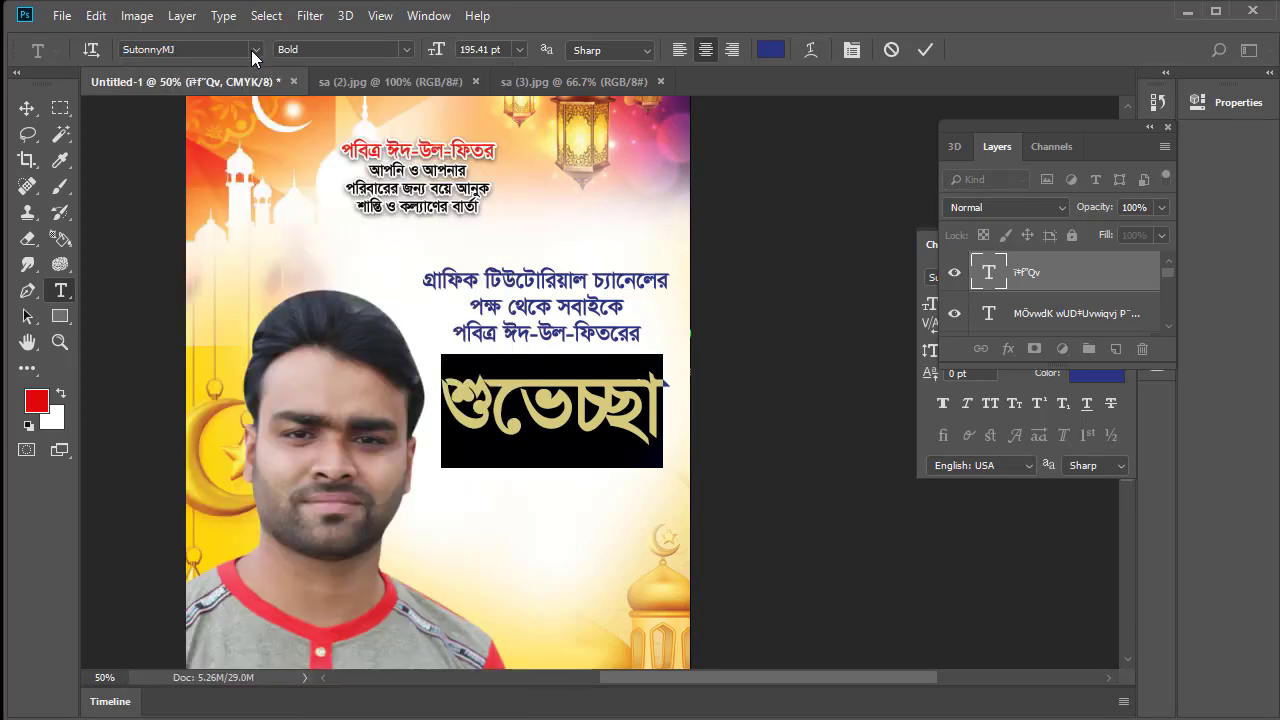
left_click(251, 50)
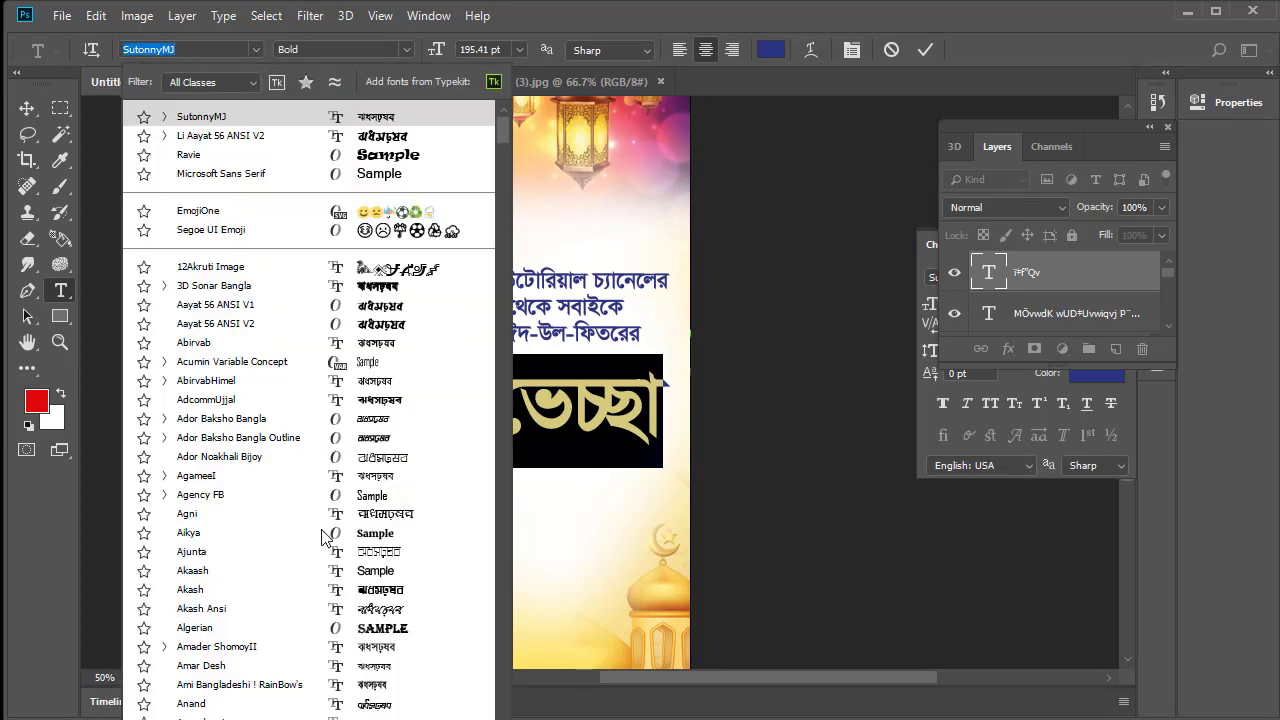
scroll(322, 538, "down", 3)
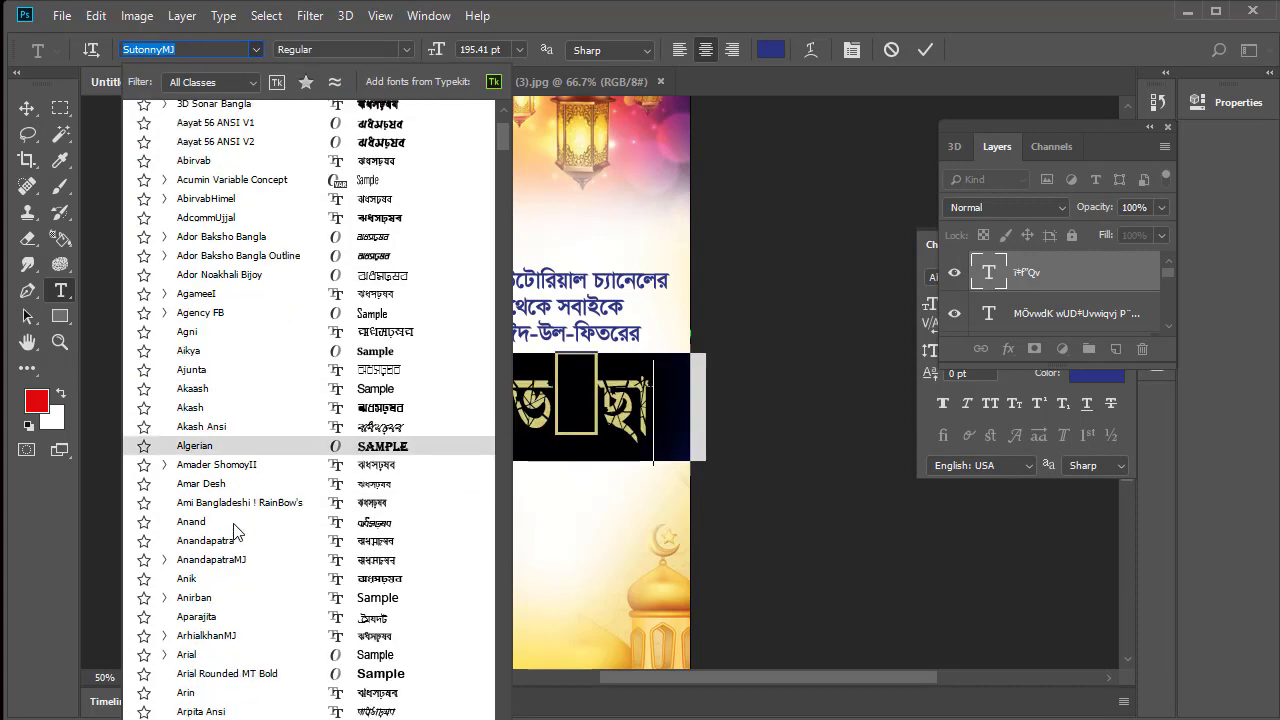
scroll(240, 550, "down", 3)
scroll(248, 571, "down", 3)
scroll(270, 530, "down", 1)
scroll(294, 489, "down", 2)
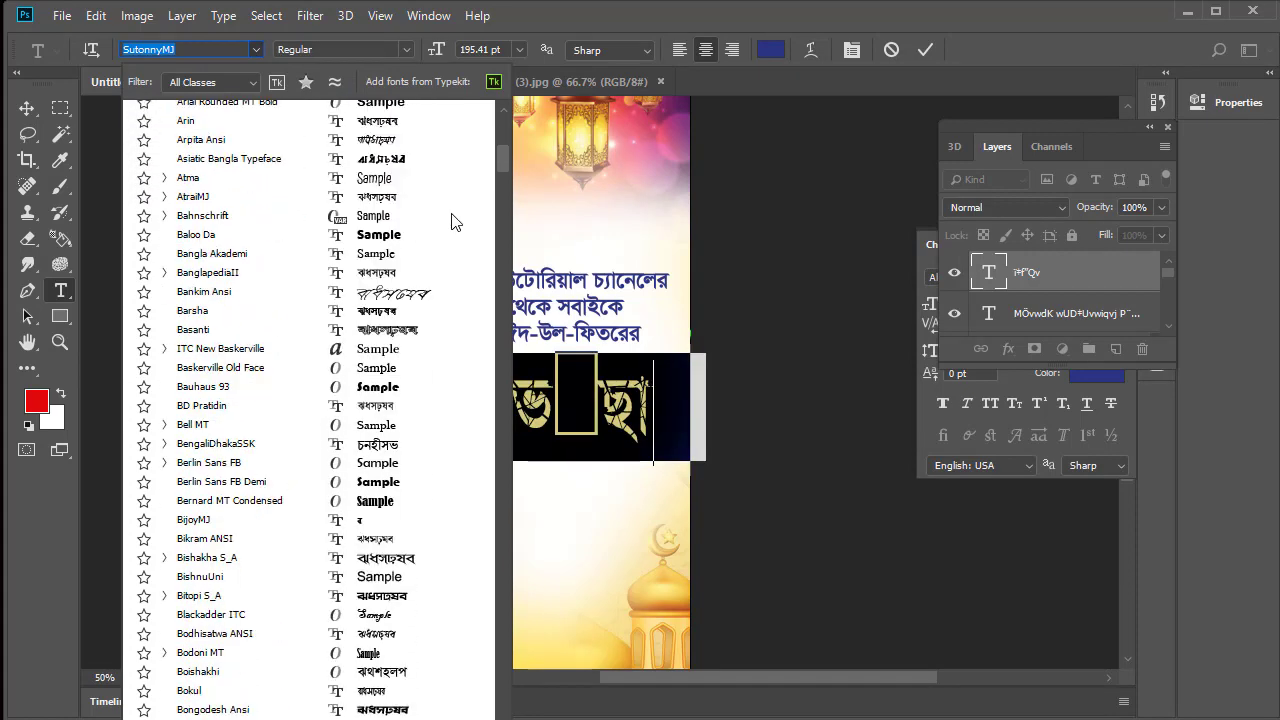
scroll(430, 225, "down", 2)
scroll(400, 300, "down", 1)
scroll(340, 420, "down", 2)
scroll(287, 517, "down", 3)
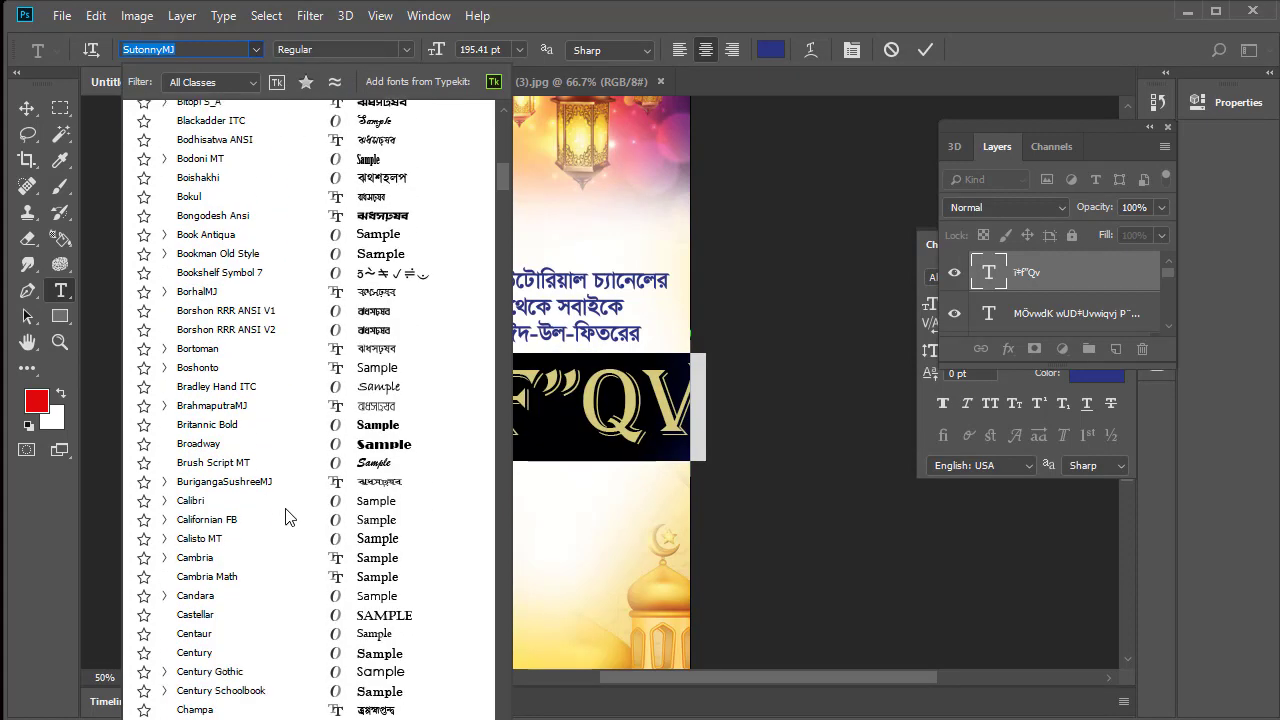
scroll(285, 530, "down", 2)
scroll(283, 540, "down", 3)
scroll(283, 537, "down", 2)
scroll(300, 500, "down", 3)
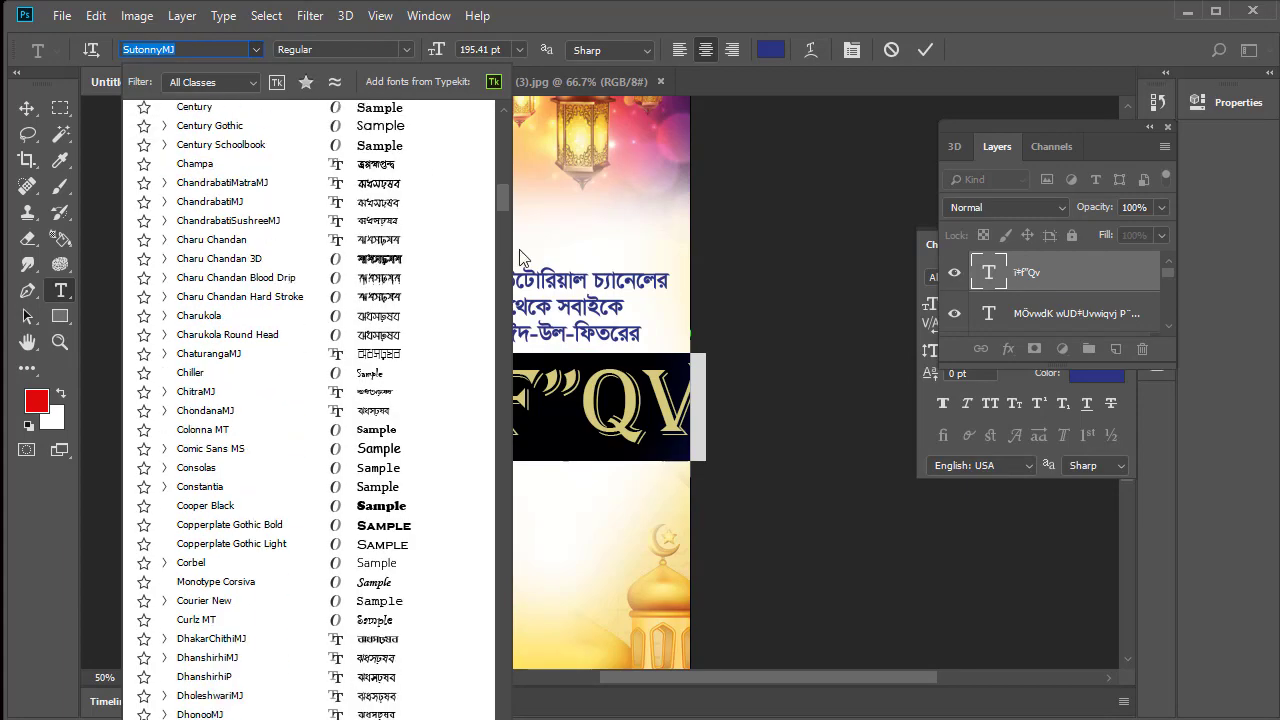
scroll(517, 200, "down", 2)
scroll(517, 205, "down", 5)
scroll(505, 225, "down", 8)
scroll(515, 400, "down", 4)
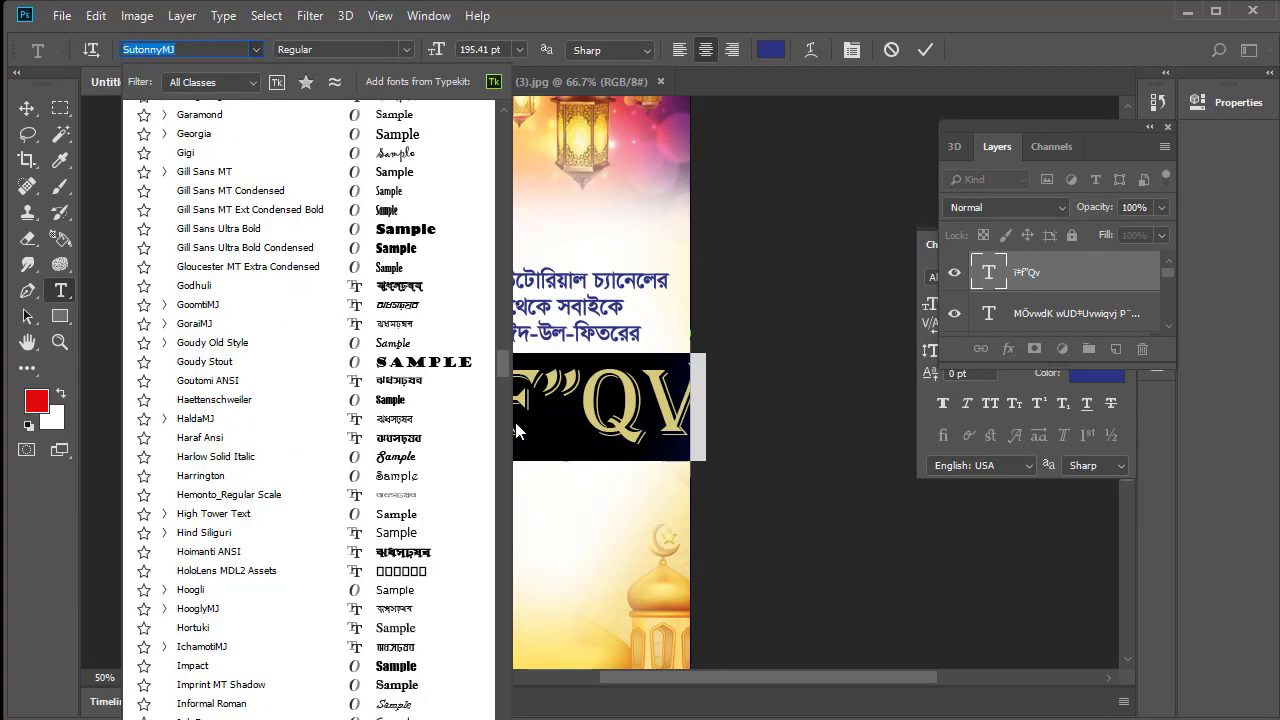
scroll(517, 430, "down", 20)
scroll(316, 407, "up", 1)
scroll(316, 407, "up", 3)
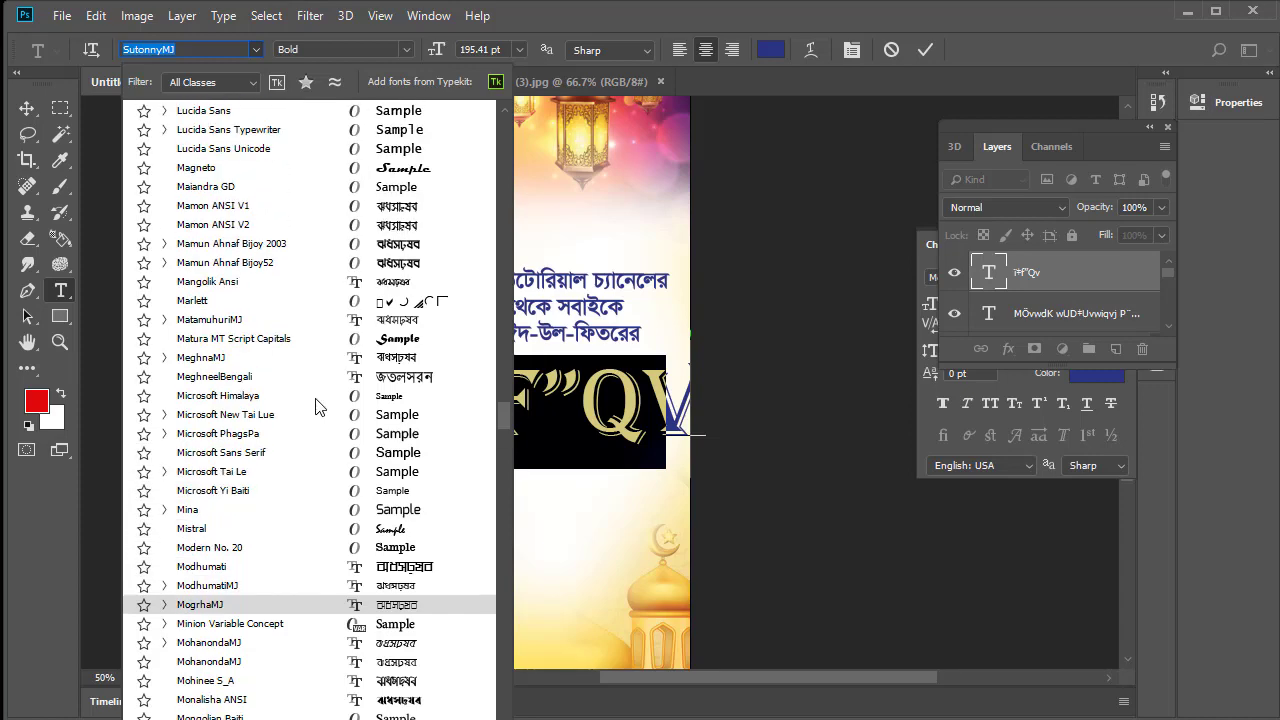
scroll(310, 407, "up", 4)
scroll(305, 407, "up", 3)
scroll(298, 407, "up", 1)
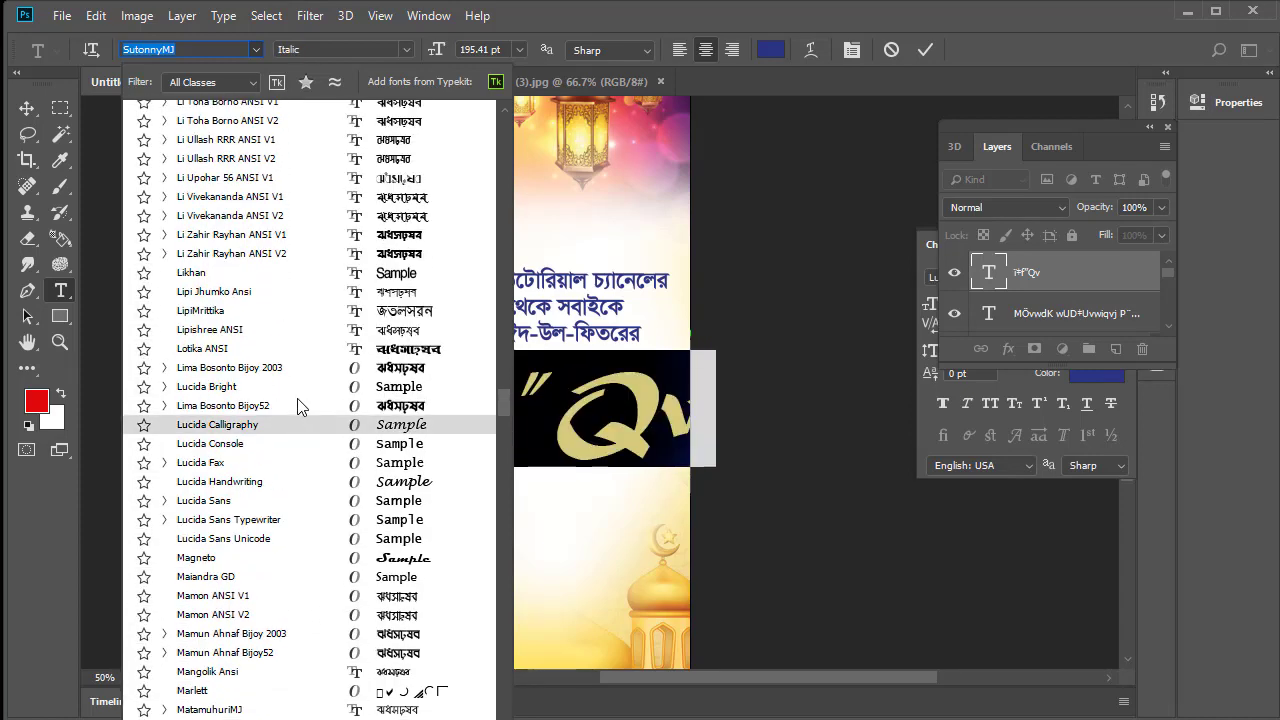
scroll(285, 400, "up", 3)
scroll(245, 350, "up", 2)
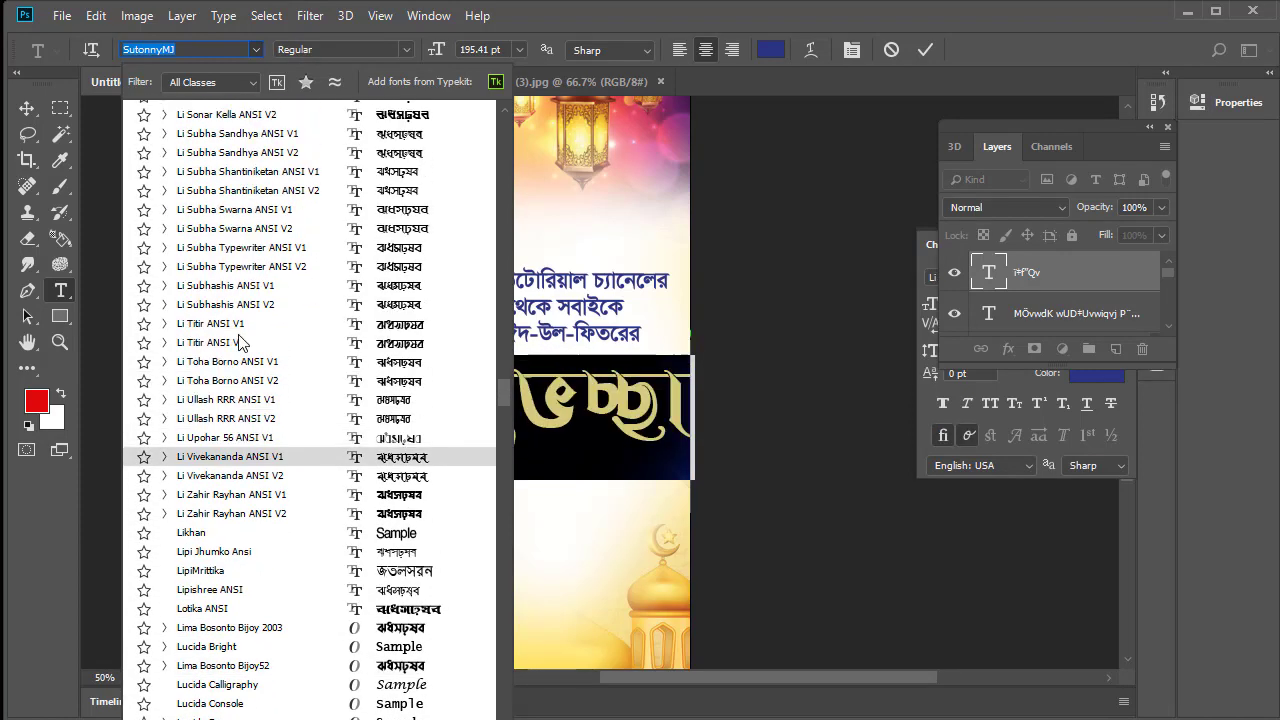
scroll(240, 342, "up", 2)
scroll(240, 342, "up", 2)
scroll(240, 342, "up", 2)
scroll(240, 342, "up", 2)
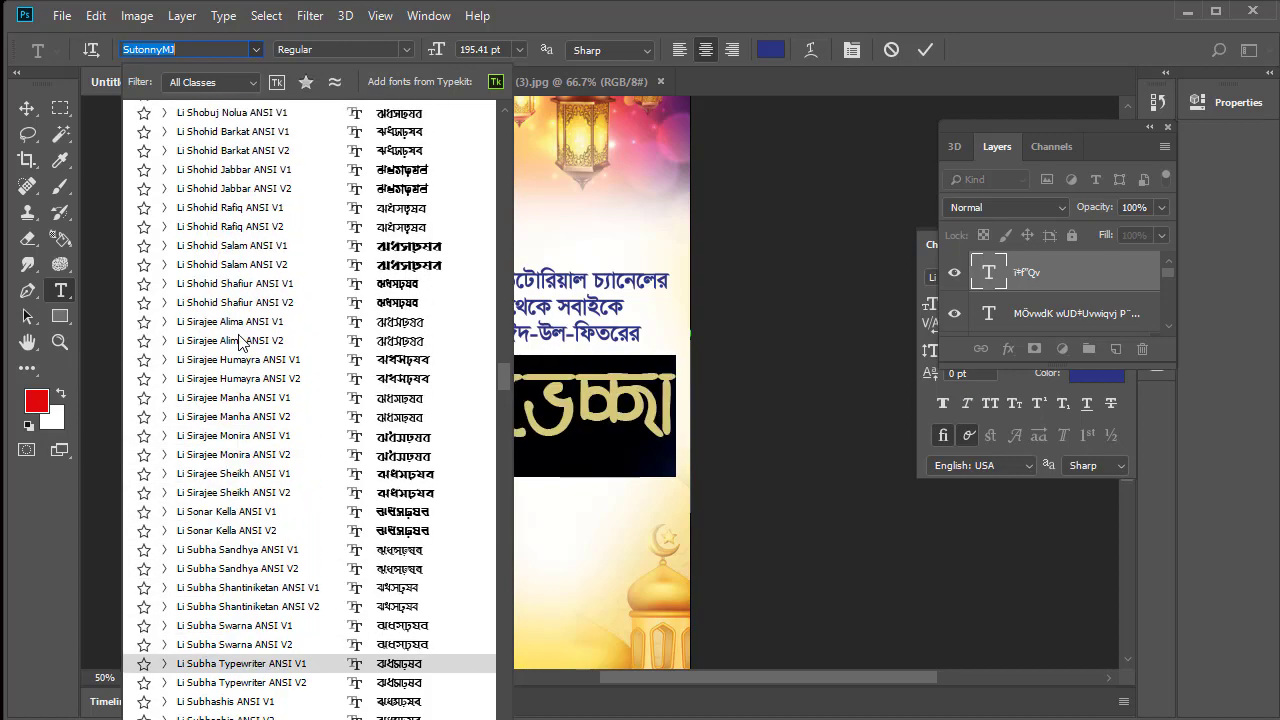
scroll(240, 342, "up", 3)
scroll(240, 342, "up", 2)
scroll(240, 342, "up", 3)
scroll(240, 342, "up", 3)
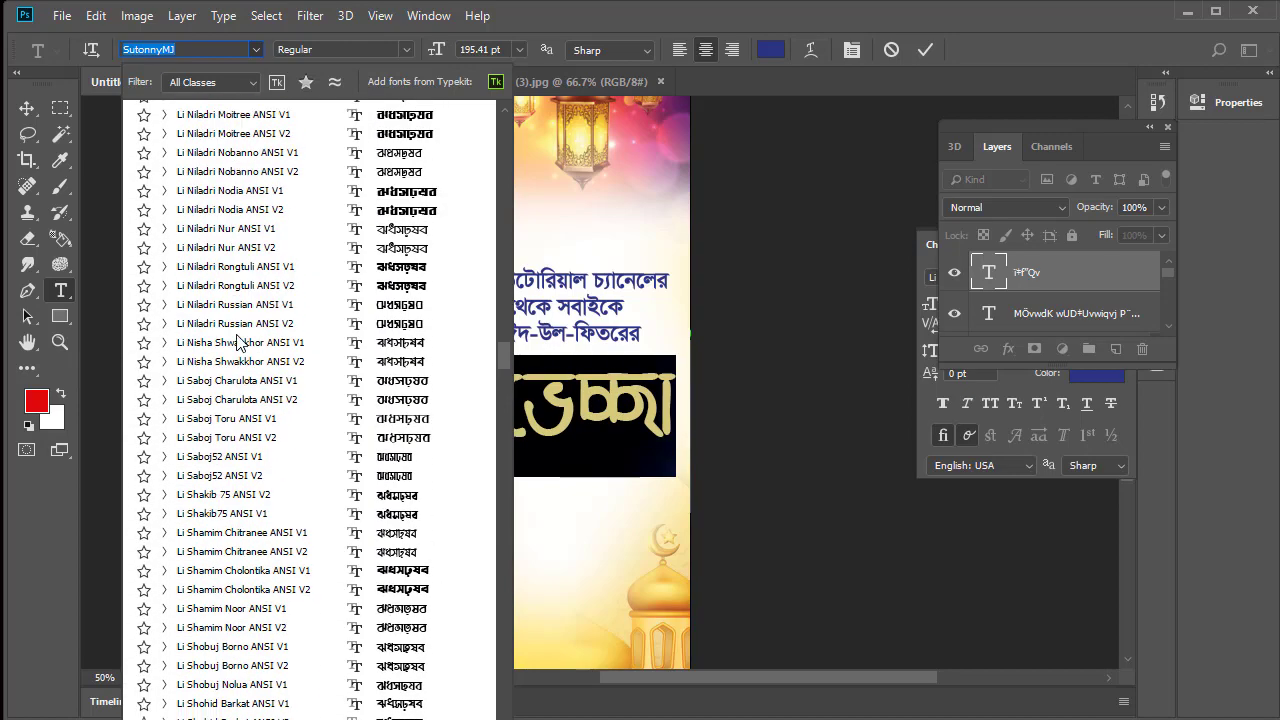
scroll(235, 338, "up", 4)
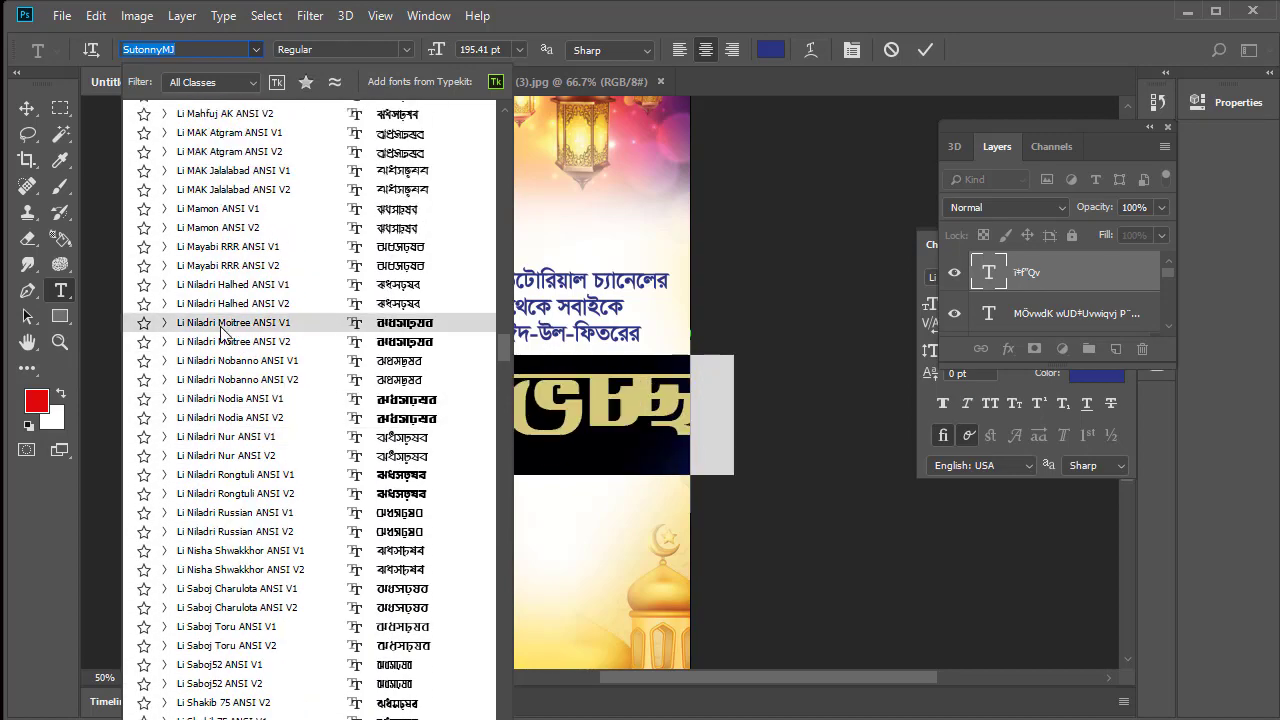
scroll(222, 320, "up", 2)
scroll(224, 308, "up", 1)
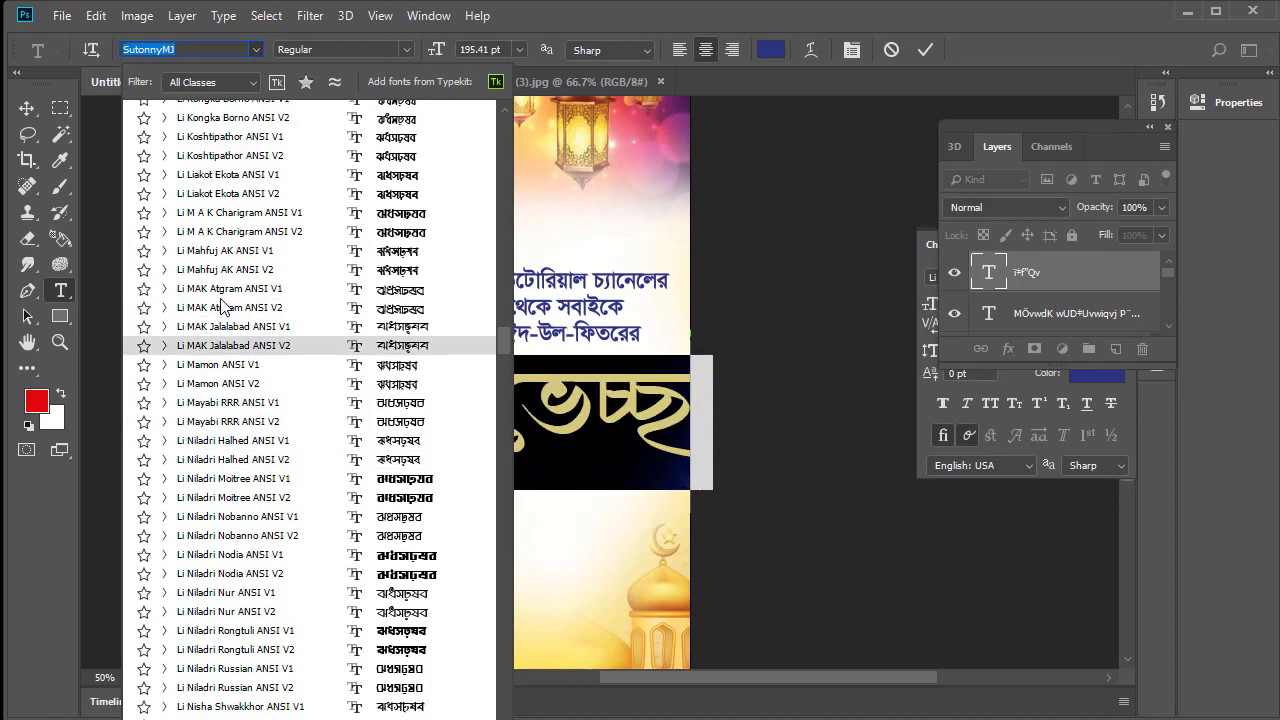
scroll(222, 305, "up", 1)
scroll(222, 305, "up", 2)
scroll(222, 306, "up", 1)
scroll(222, 307, "up", 2)
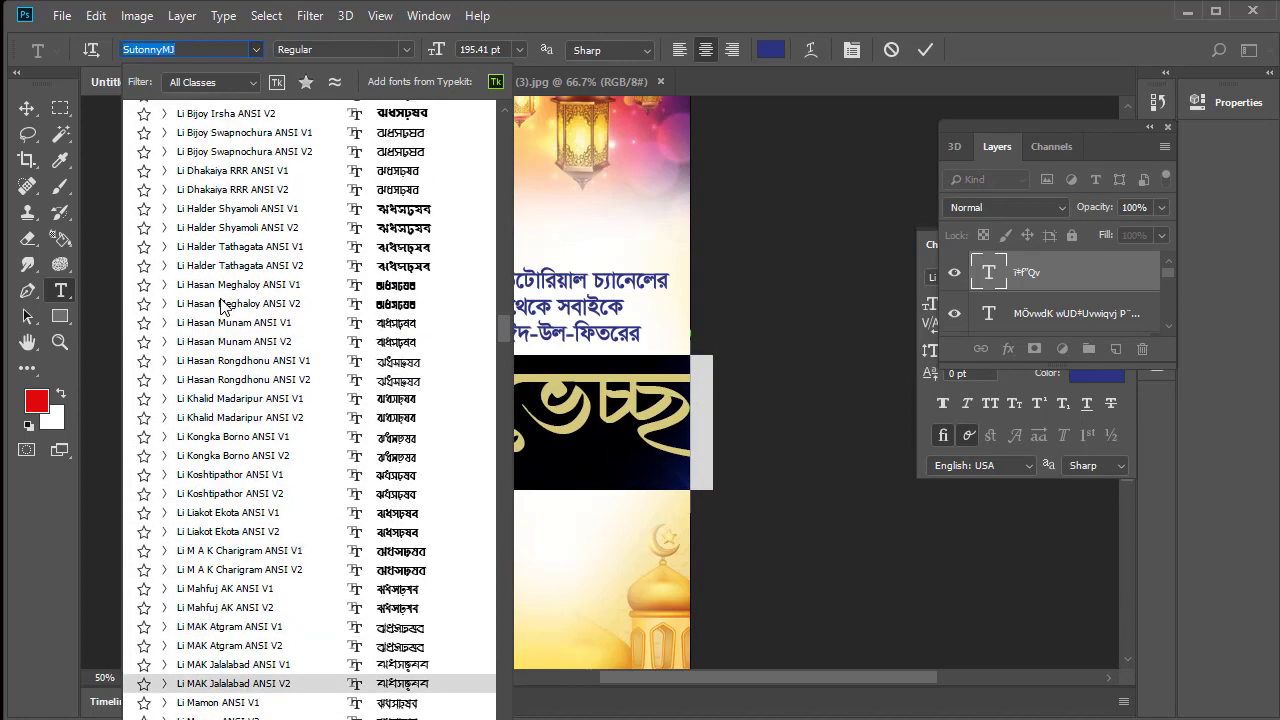
scroll(222, 305, "up", 2)
scroll(222, 305, "up", 1)
scroll(222, 305, "up", 1)
scroll(222, 305, "up", 2)
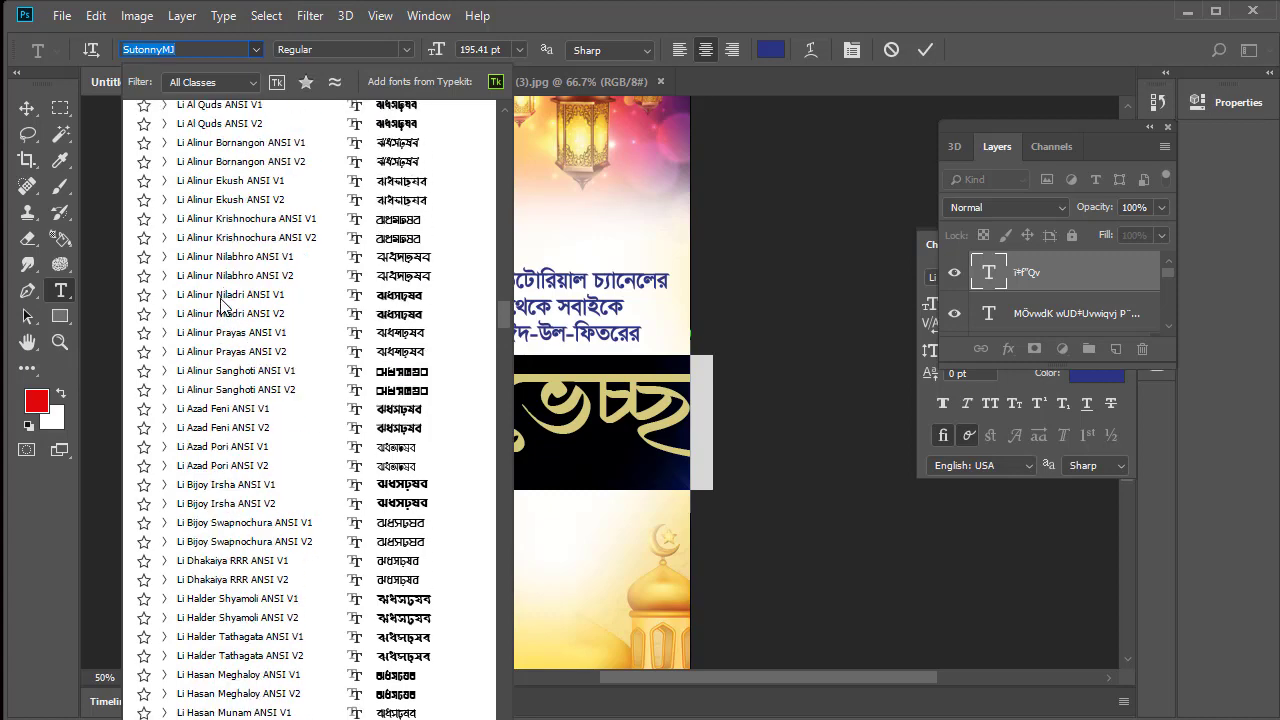
scroll(222, 305, "up", 2)
scroll(222, 305, "up", 2)
scroll(222, 305, "up", 3)
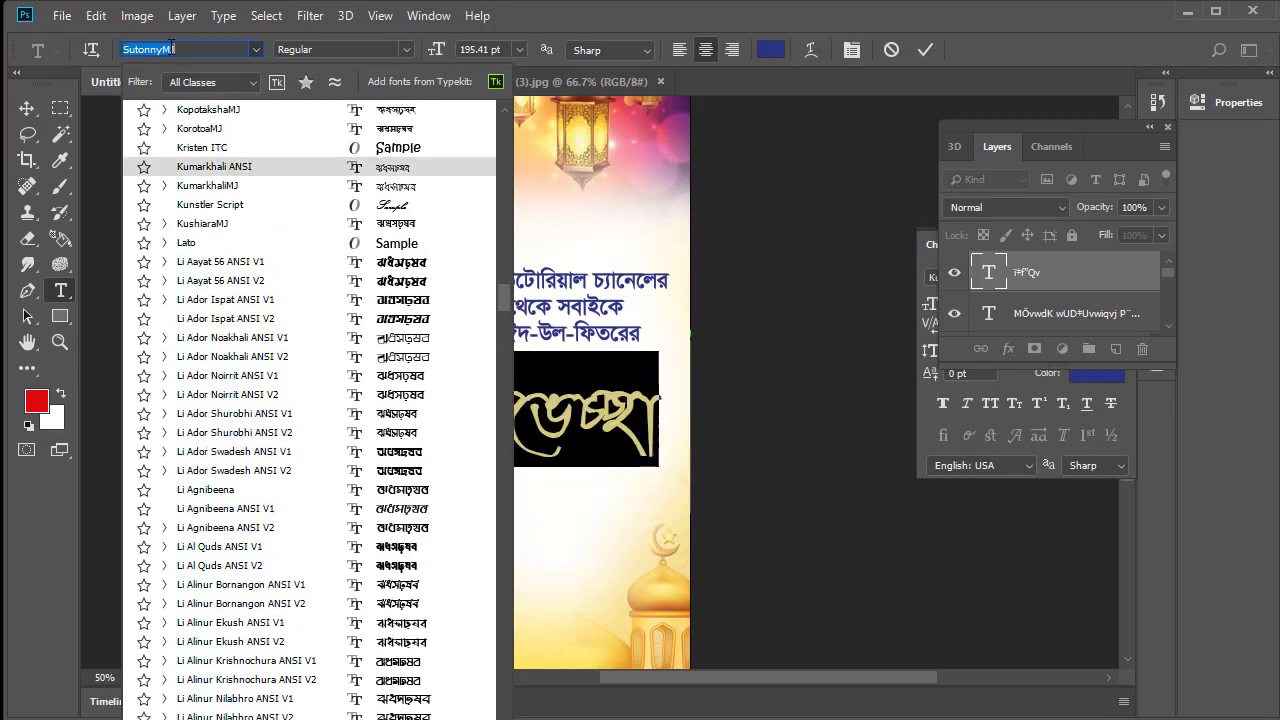
key("BackSpace")
type("lima")
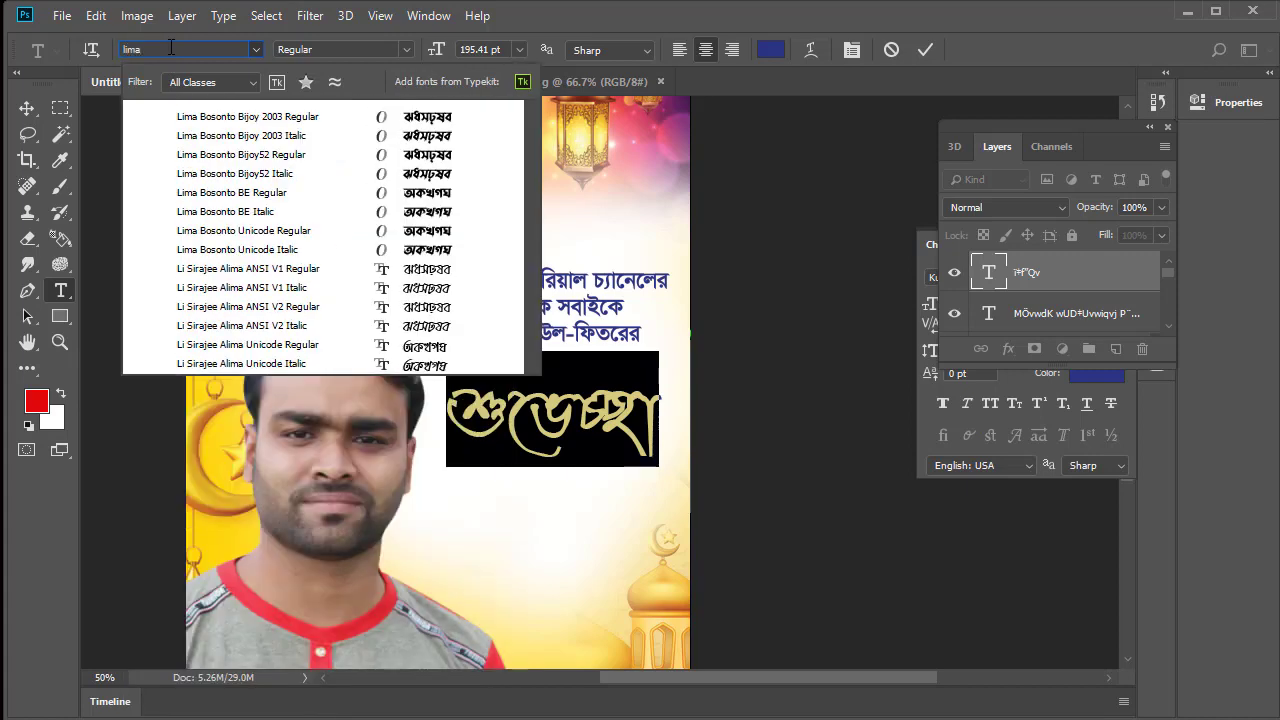
left_click(329, 154)
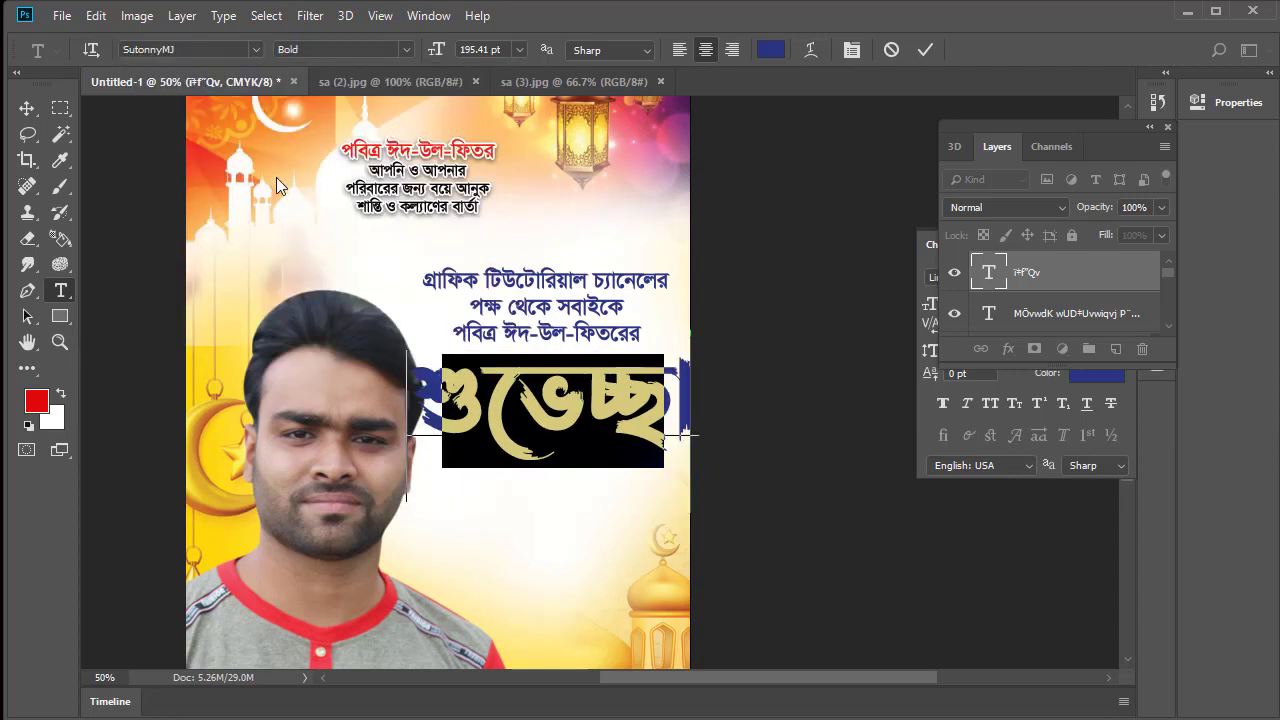
Rescale the শুভেচ্ছা title, settle it under the greeting lines, and open its Blending Options.
left_click(27, 109)
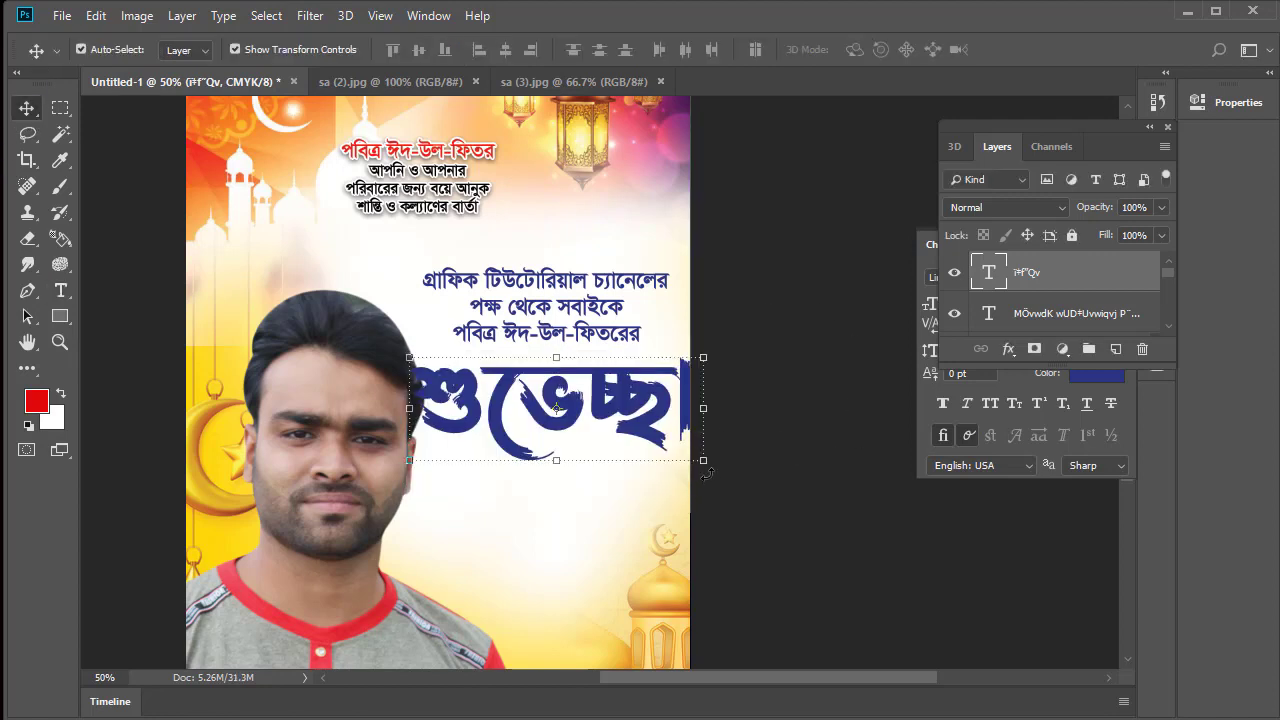
mouse_move(704, 461)
left_mouse_down()
mouse_move(692, 500)
mouse_move(678, 495)
left_mouse_up()
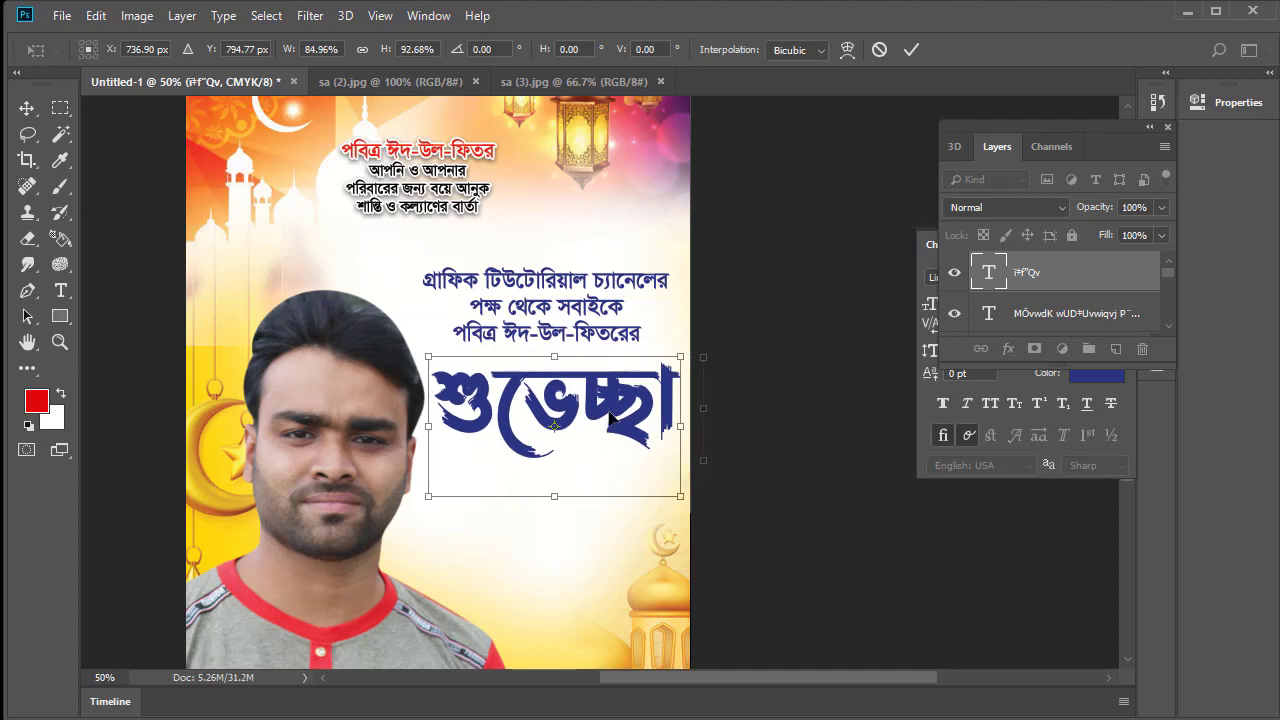
mouse_move(613, 414)
left_mouse_down()
mouse_move(670, 438)
mouse_move(613, 402)
mouse_move(678, 423)
left_mouse_up()
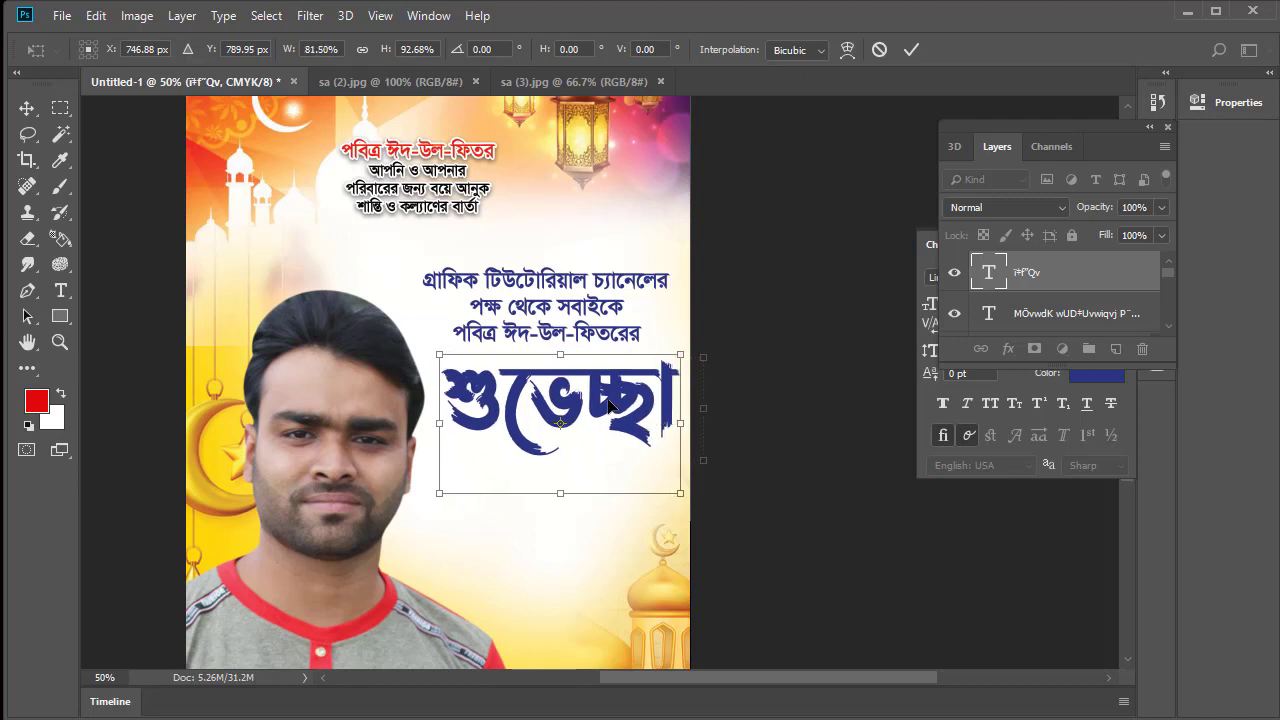
key("Left")
key("Left")
key("Left")
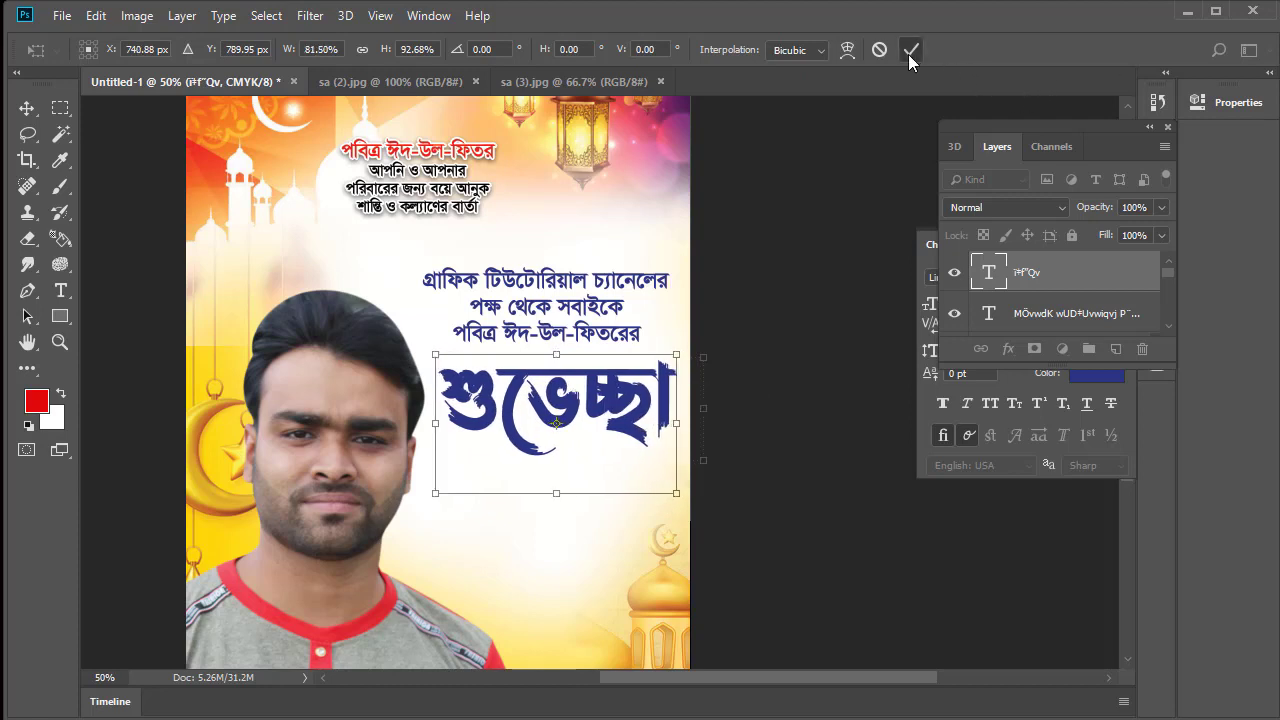
left_click(910, 50)
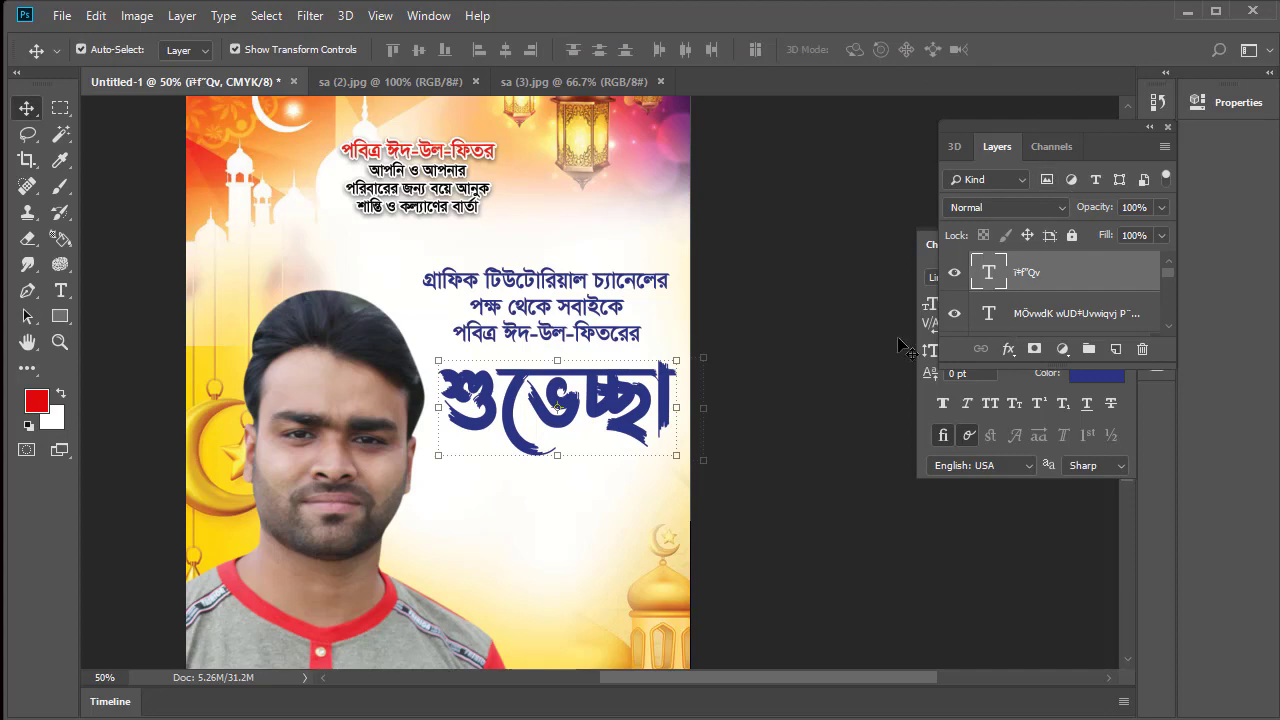
right_click(1062, 276)
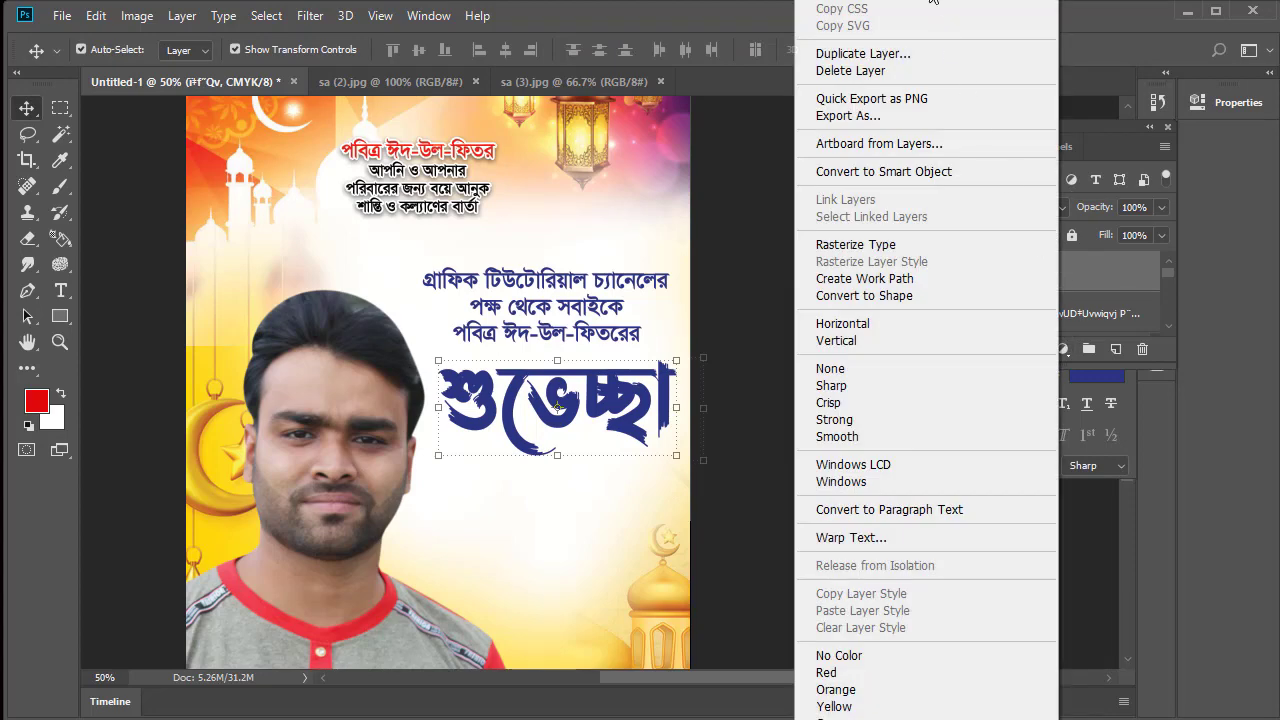
key("Escape")
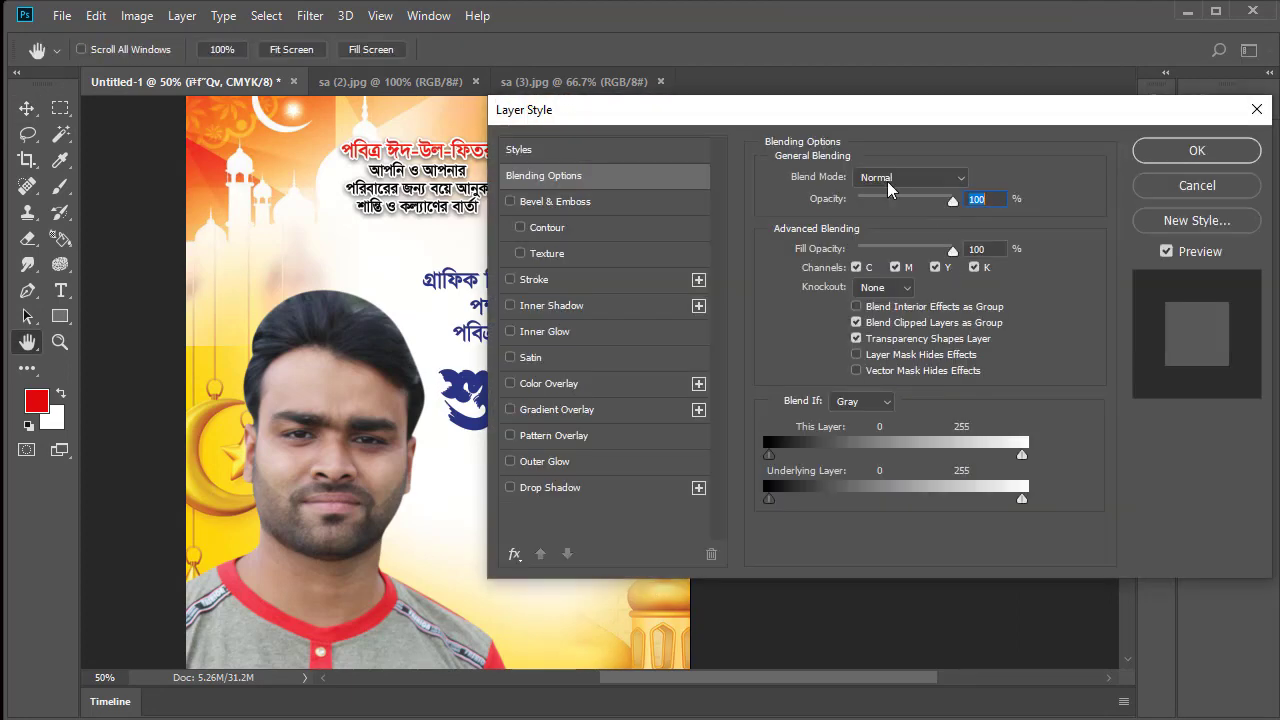
Add a 4 px white Outside stroke to the শুভেচ্ছা title.
mouse_move(686, 115)
left_mouse_down()
mouse_move(938, 90)
mouse_move(931, 72)
left_mouse_up()
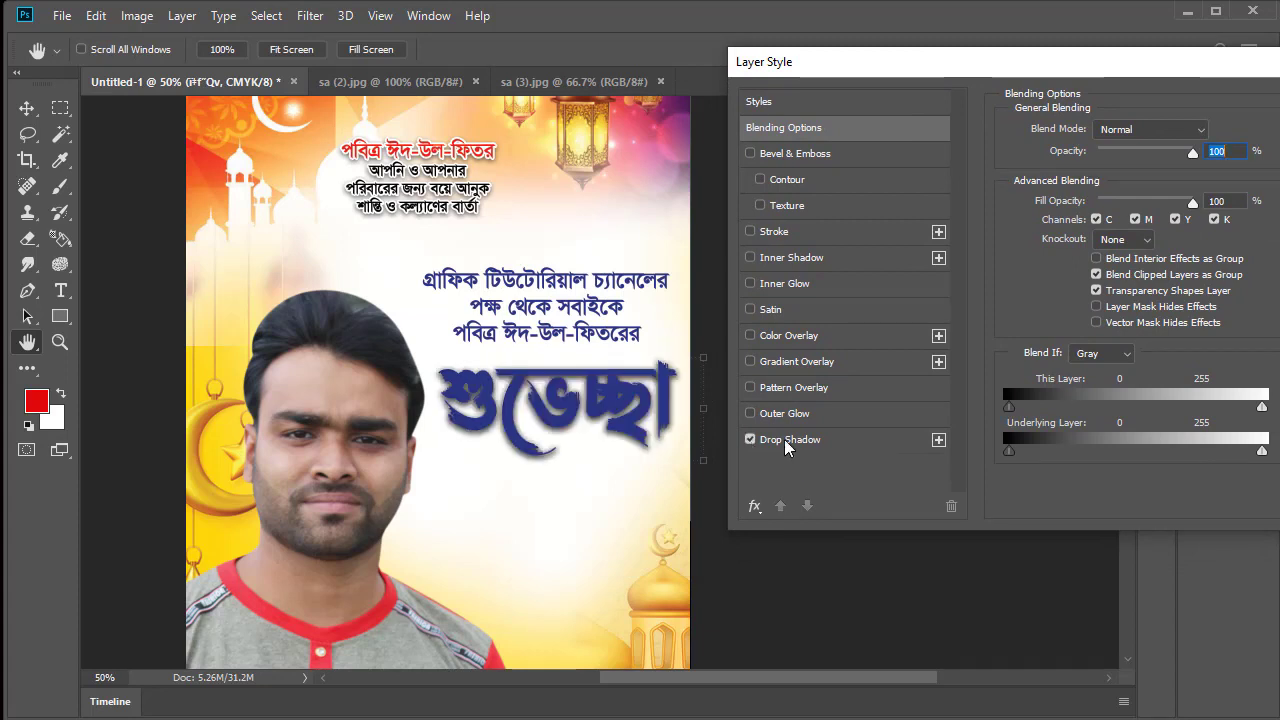
left_click(751, 232)
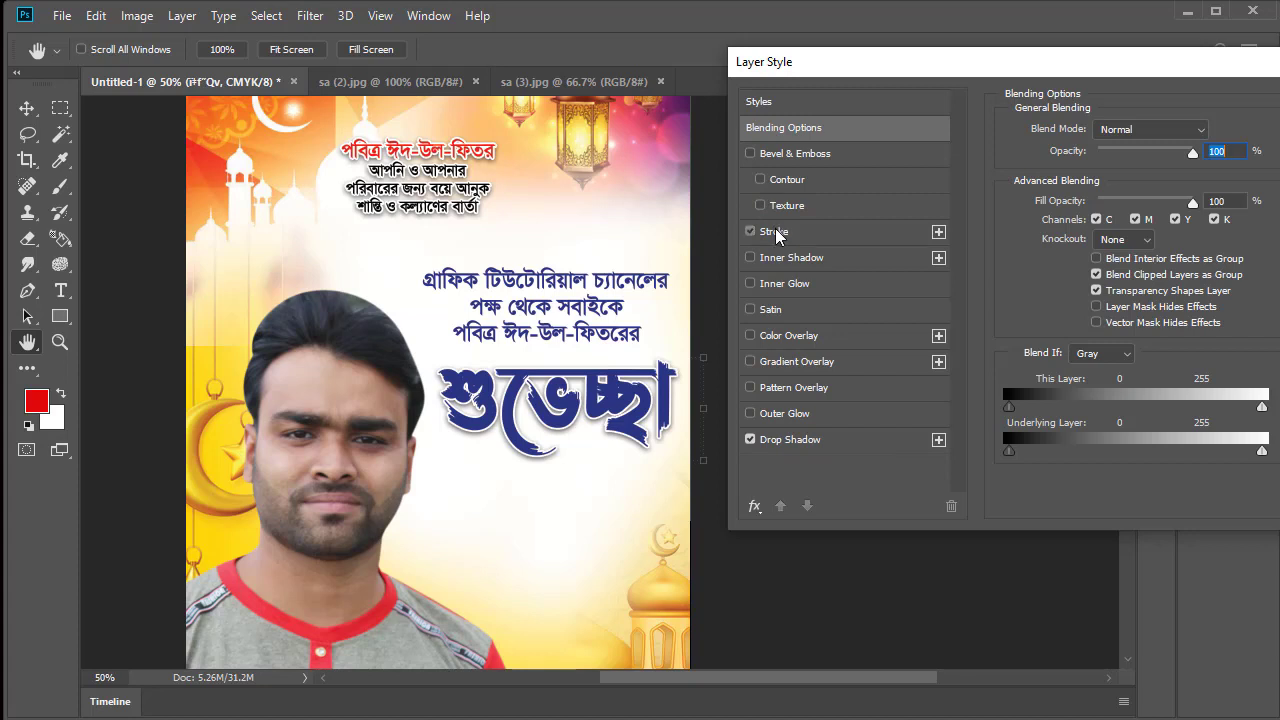
left_click(778, 232)
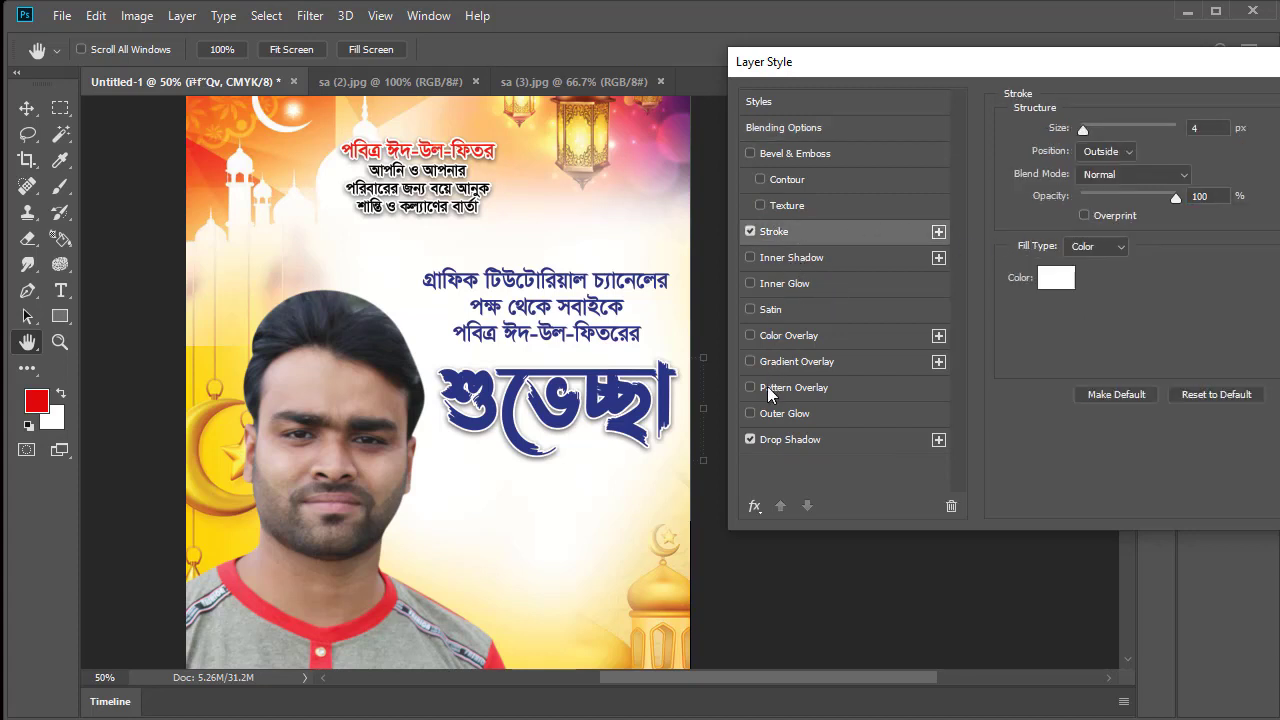
Apply a Linear gradient overlay using the Red, Green preset at 90° to the title.
left_click(751, 362)
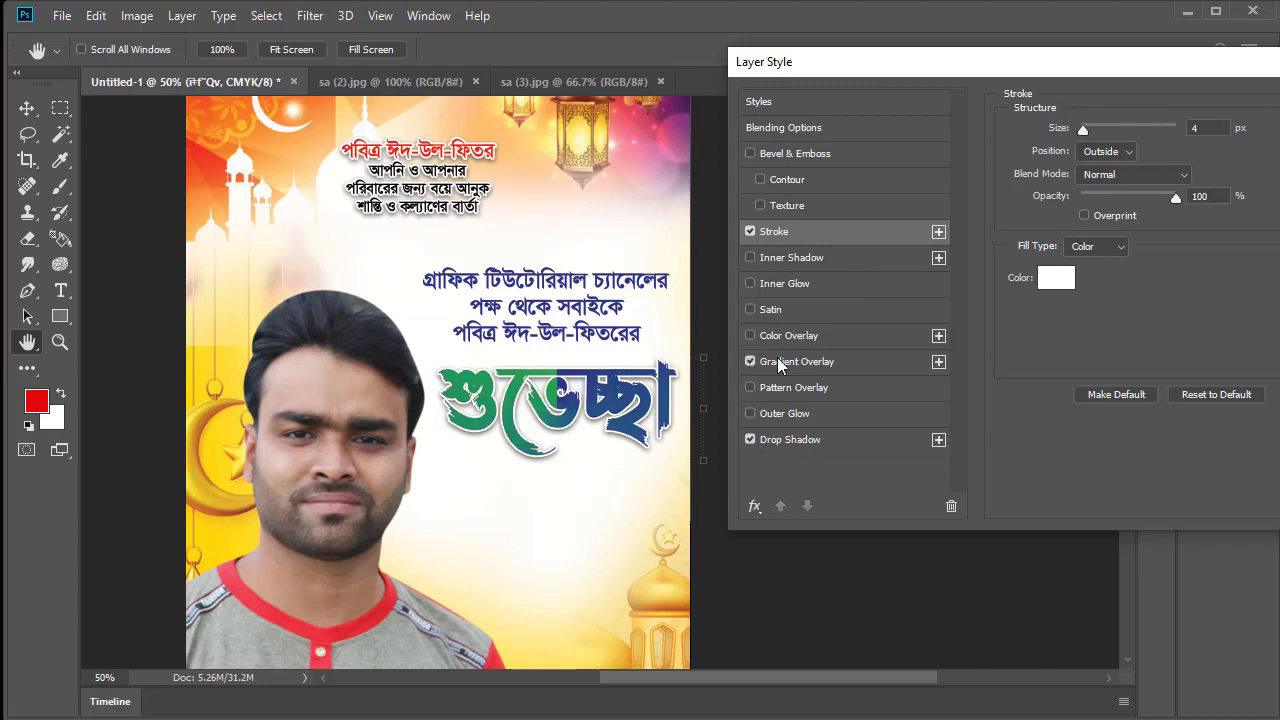
left_click(806, 362)
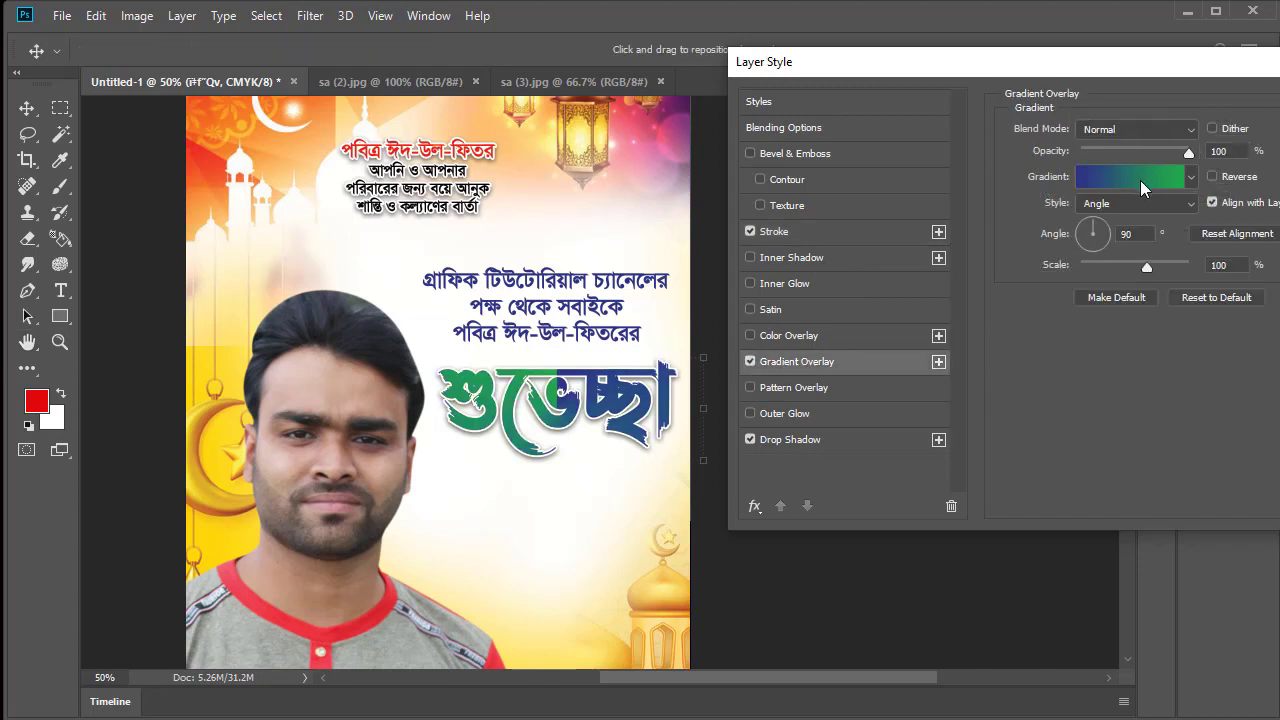
left_click(1141, 182)
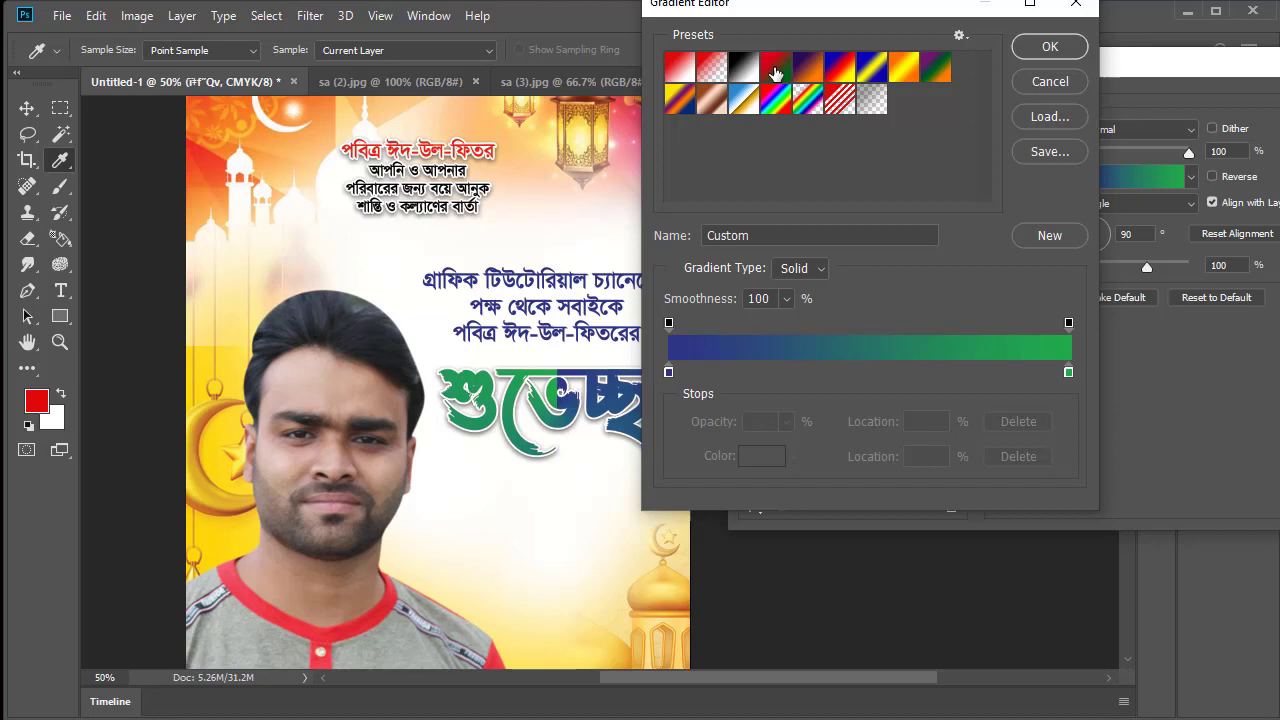
left_click(776, 70)
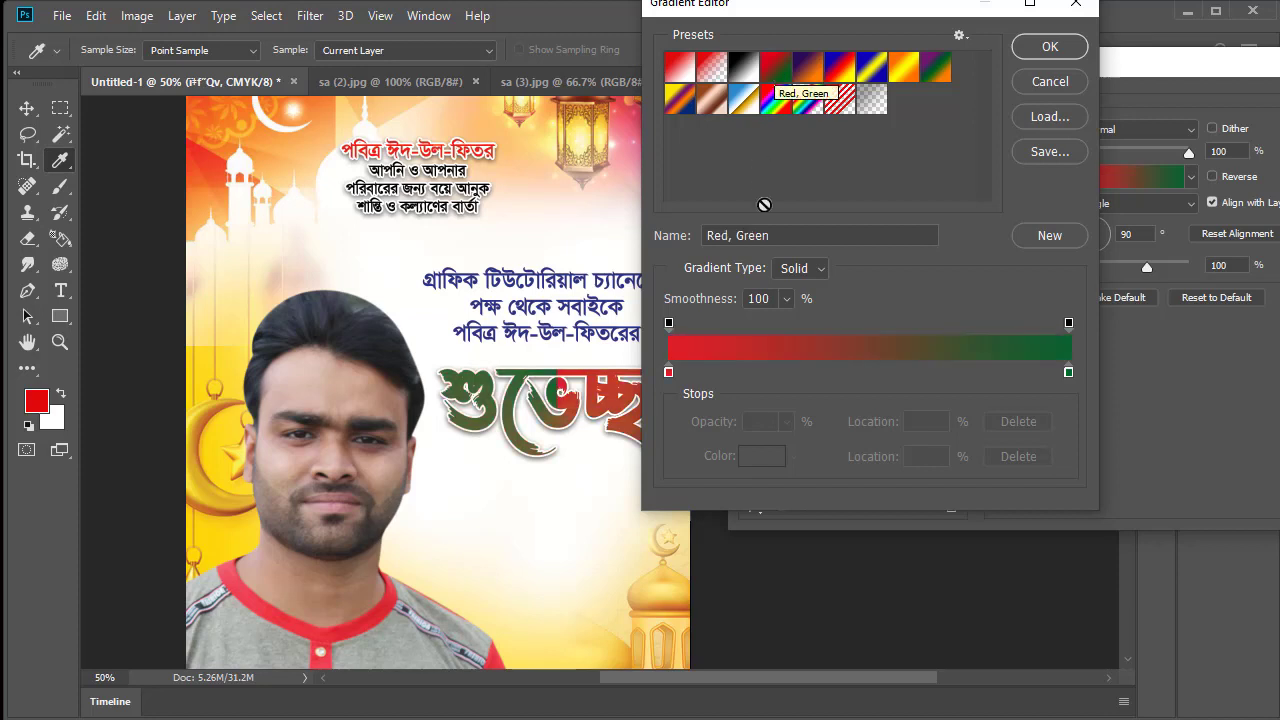
left_click(1050, 47)
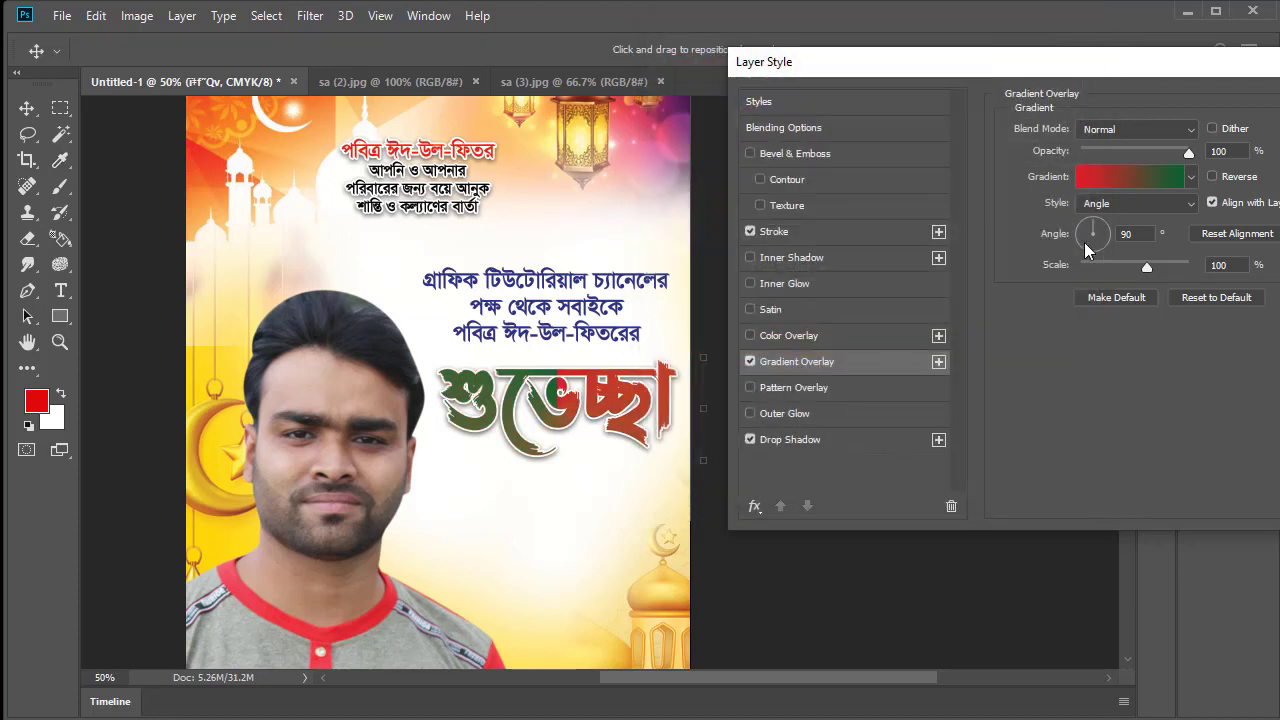
left_click(1130, 205)
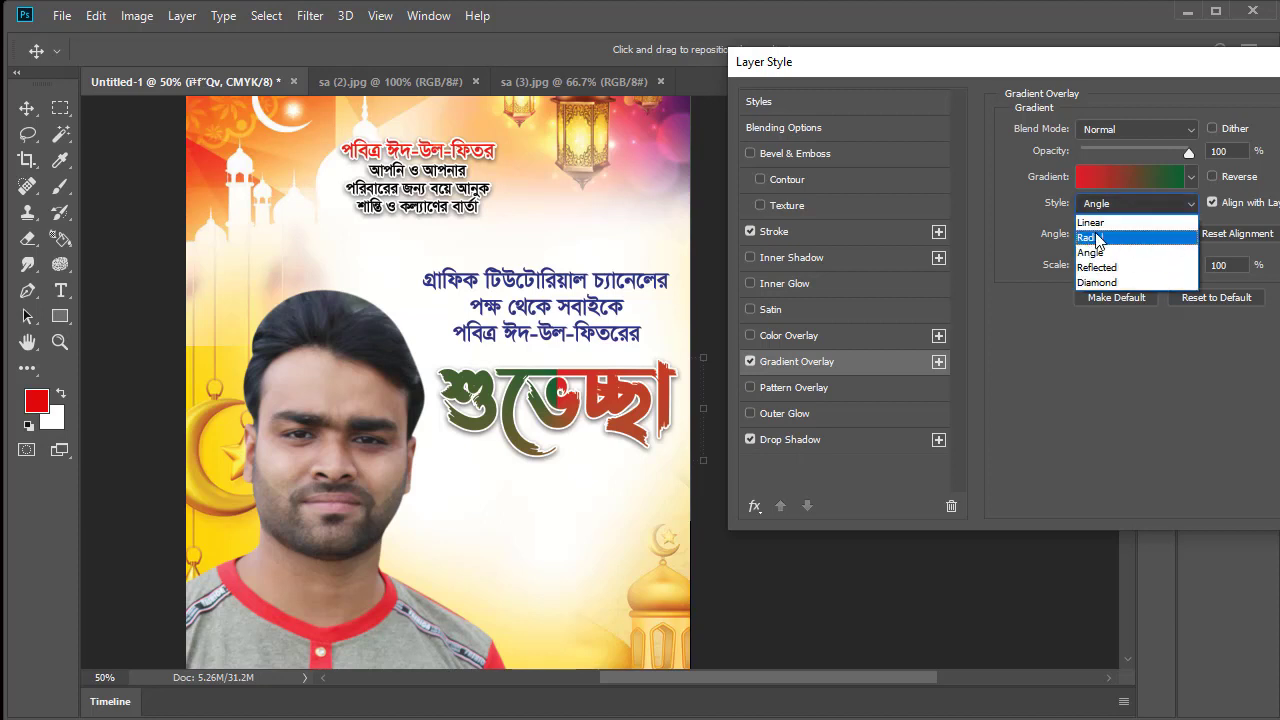
left_click(1095, 237)
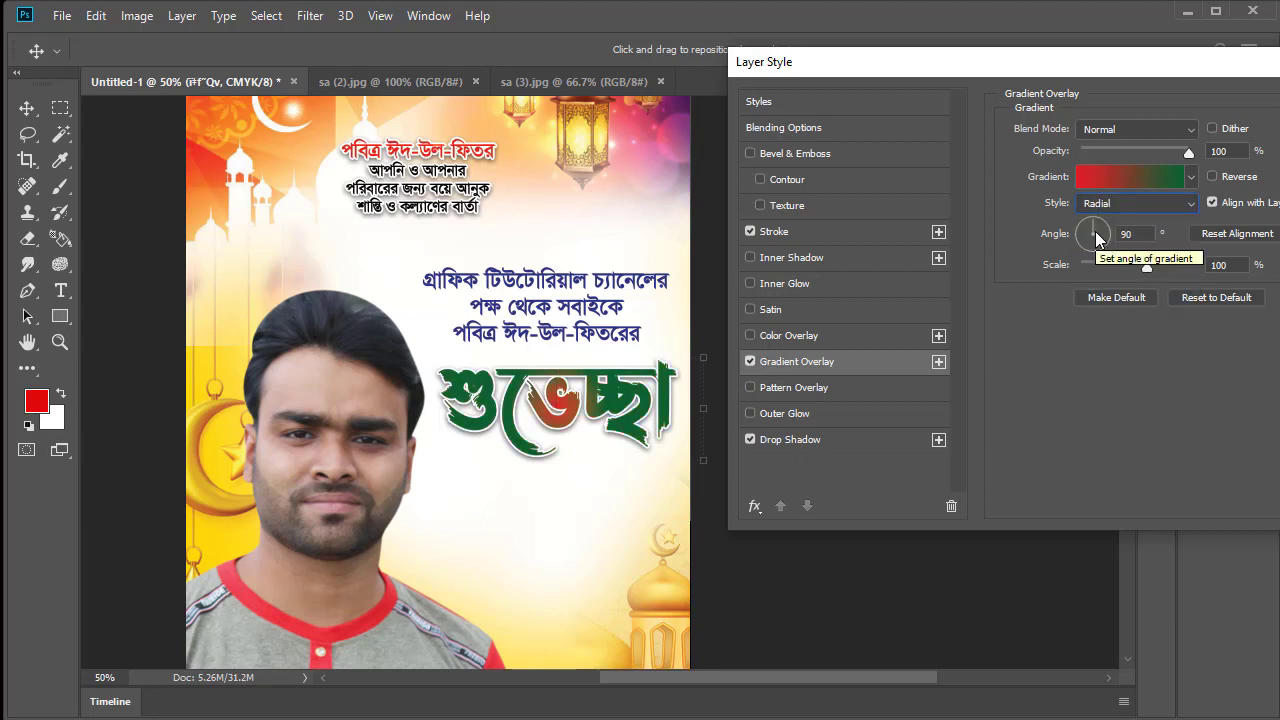
left_click(1112, 210)
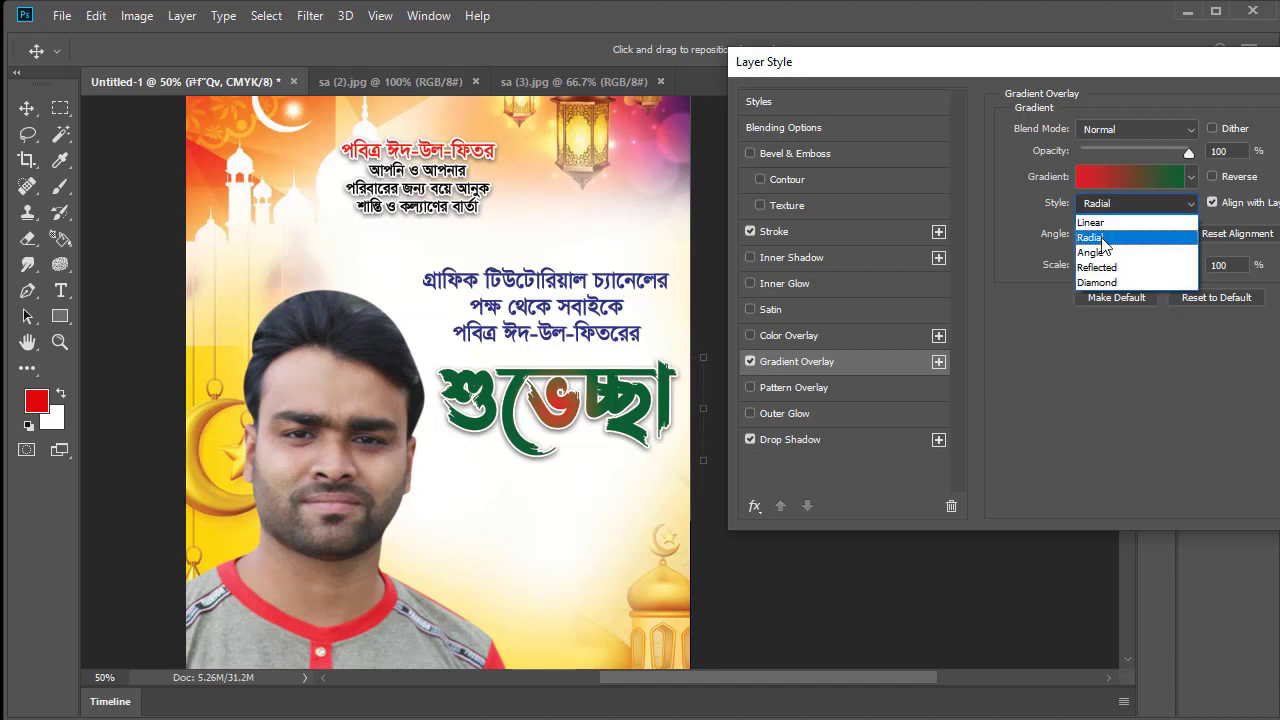
left_click(1100, 222)
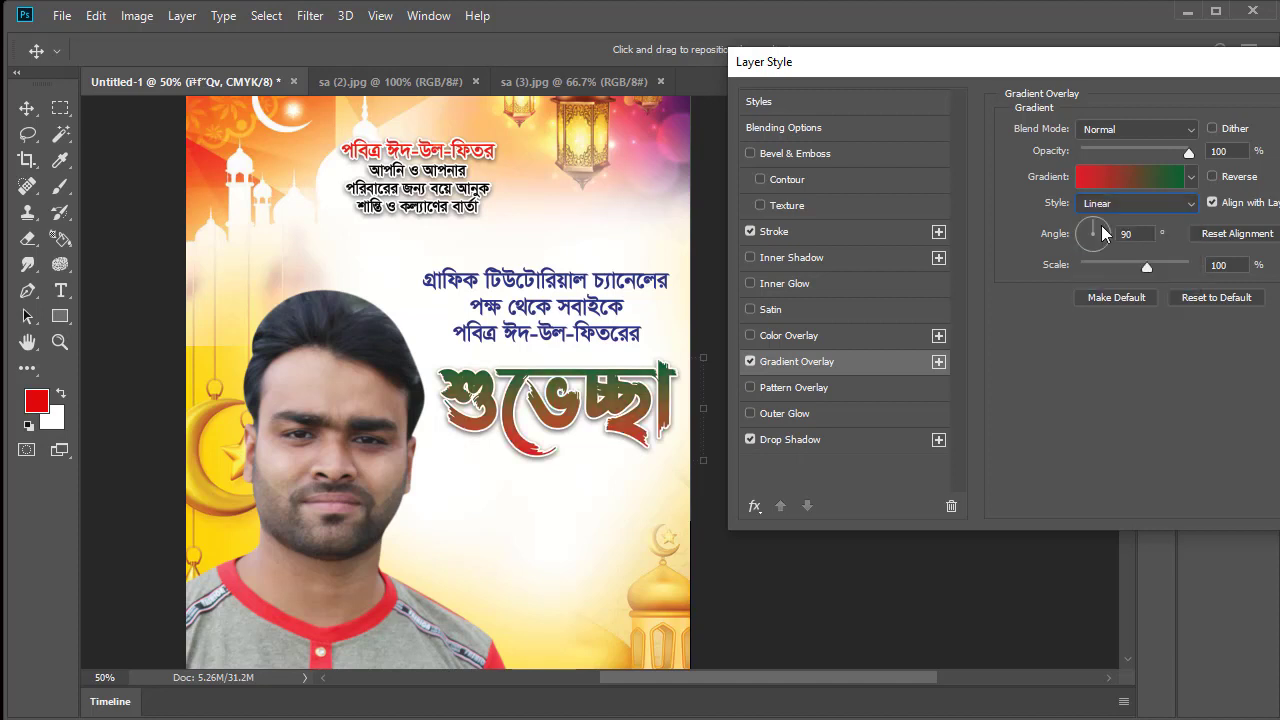
left_click_drag(1212, 72, 1048, 152)
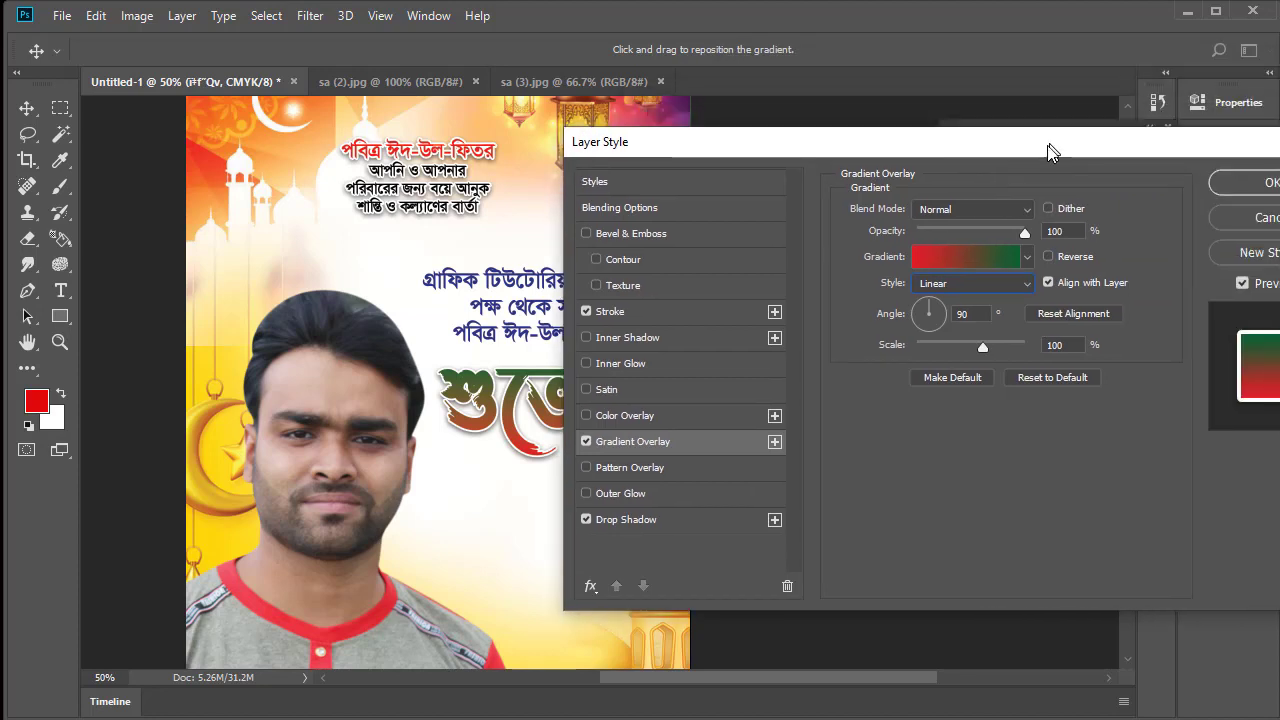
Enable Bevel & Emboss on the title with Pin Light shadows and Hard Mix highlights.
left_click(586, 233)
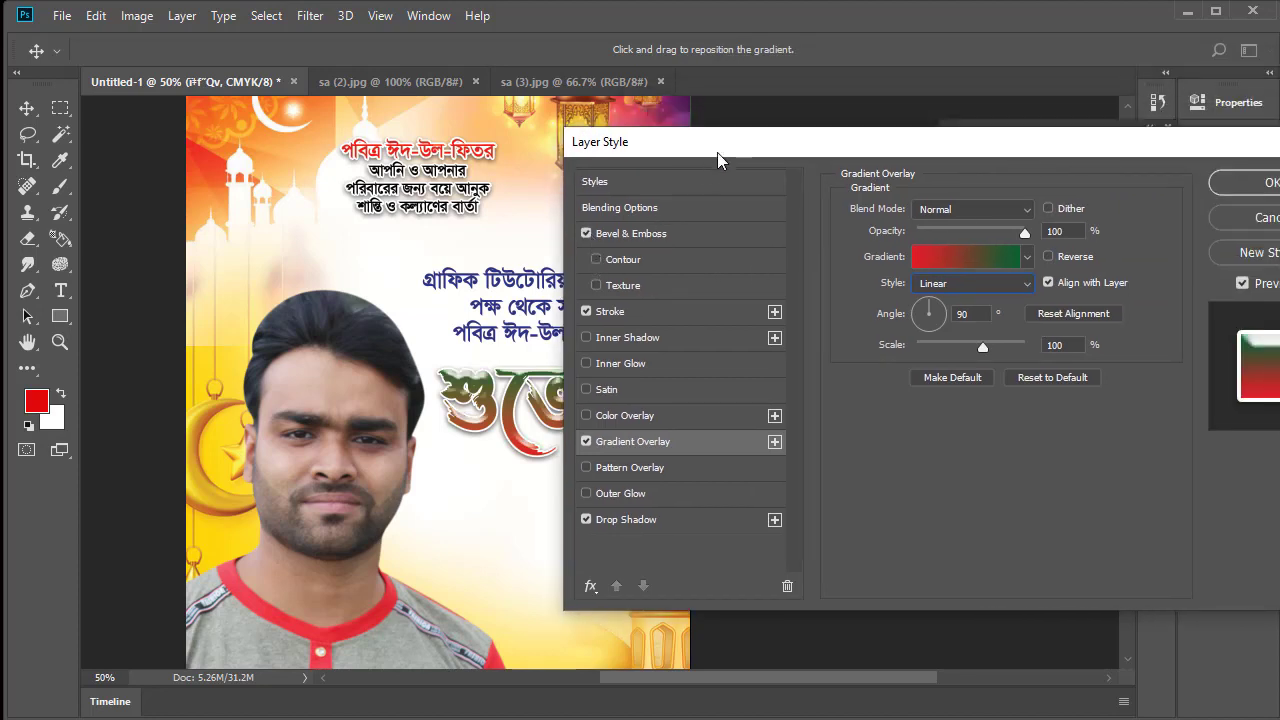
left_click_drag(709, 159, 811, 100)
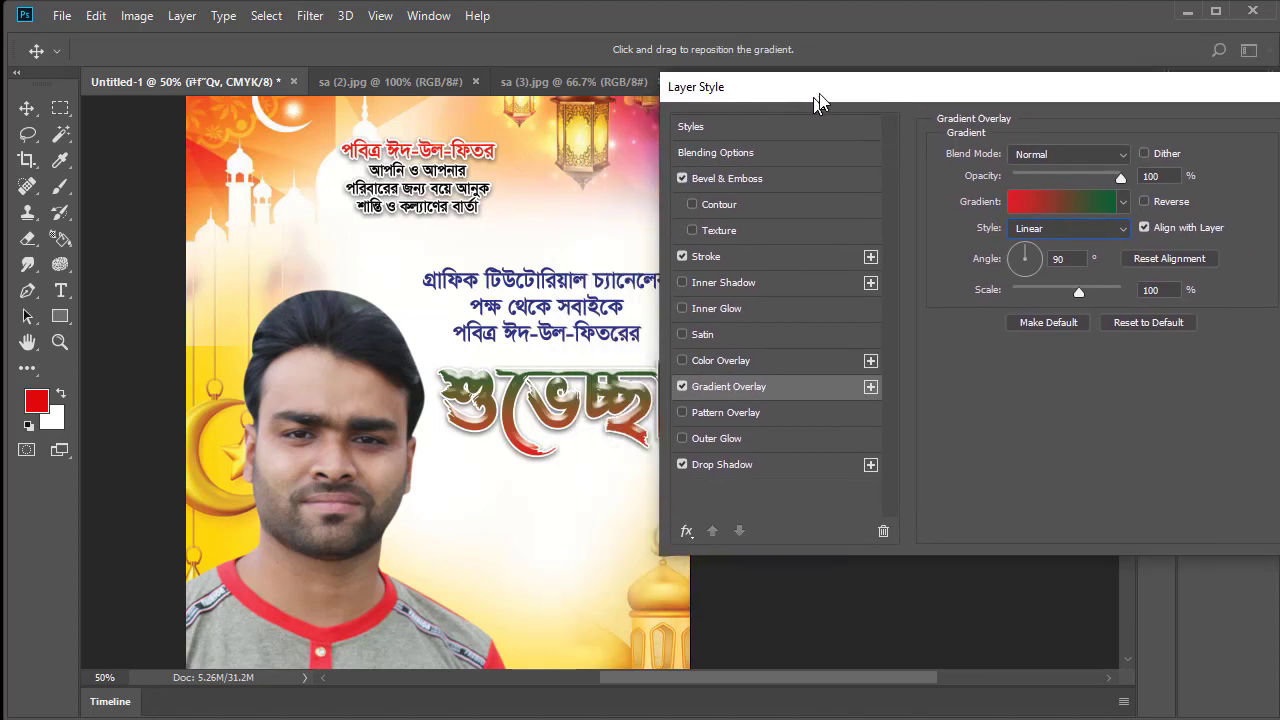
left_click(772, 173)
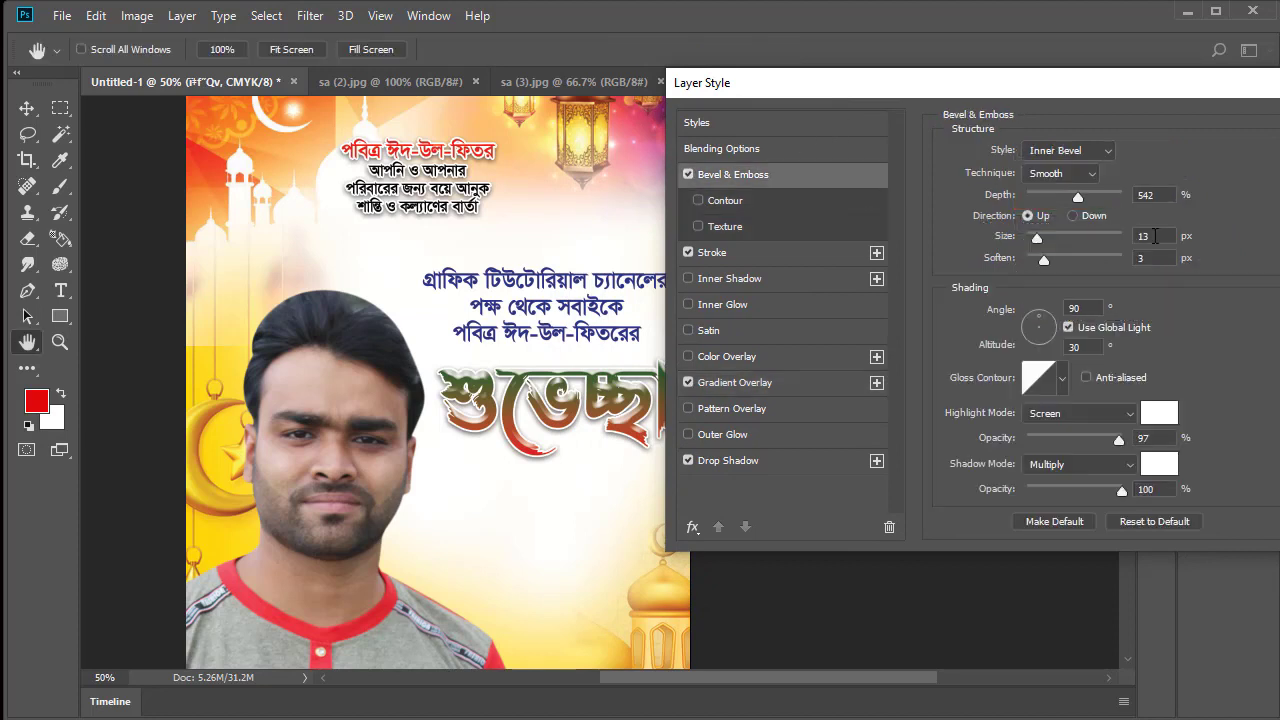
left_click(1128, 470)
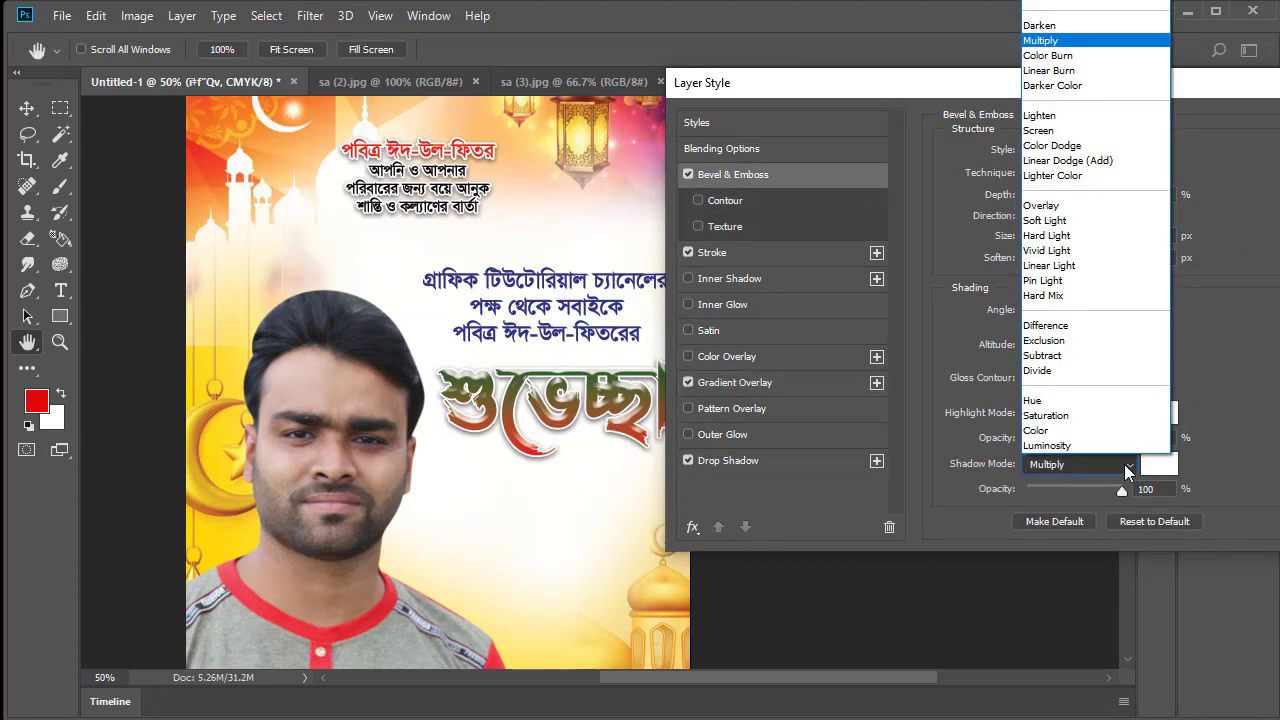
left_click(1043, 296)
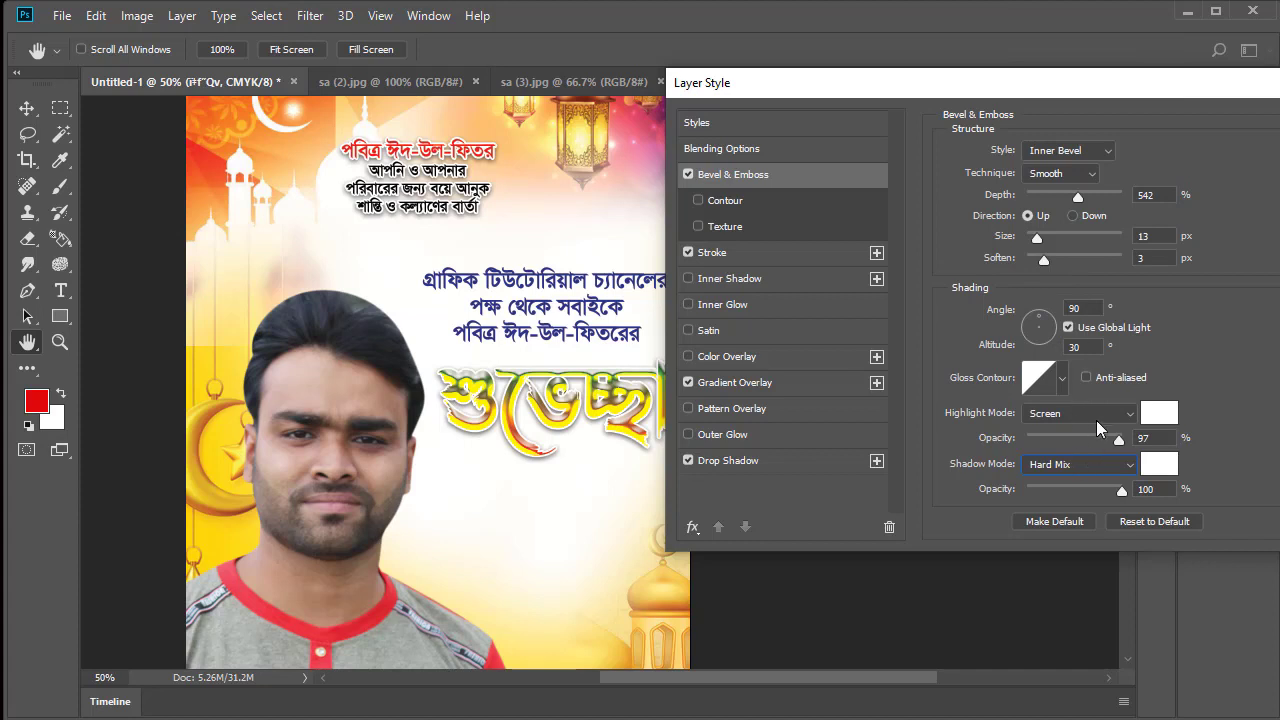
left_click(1097, 472)
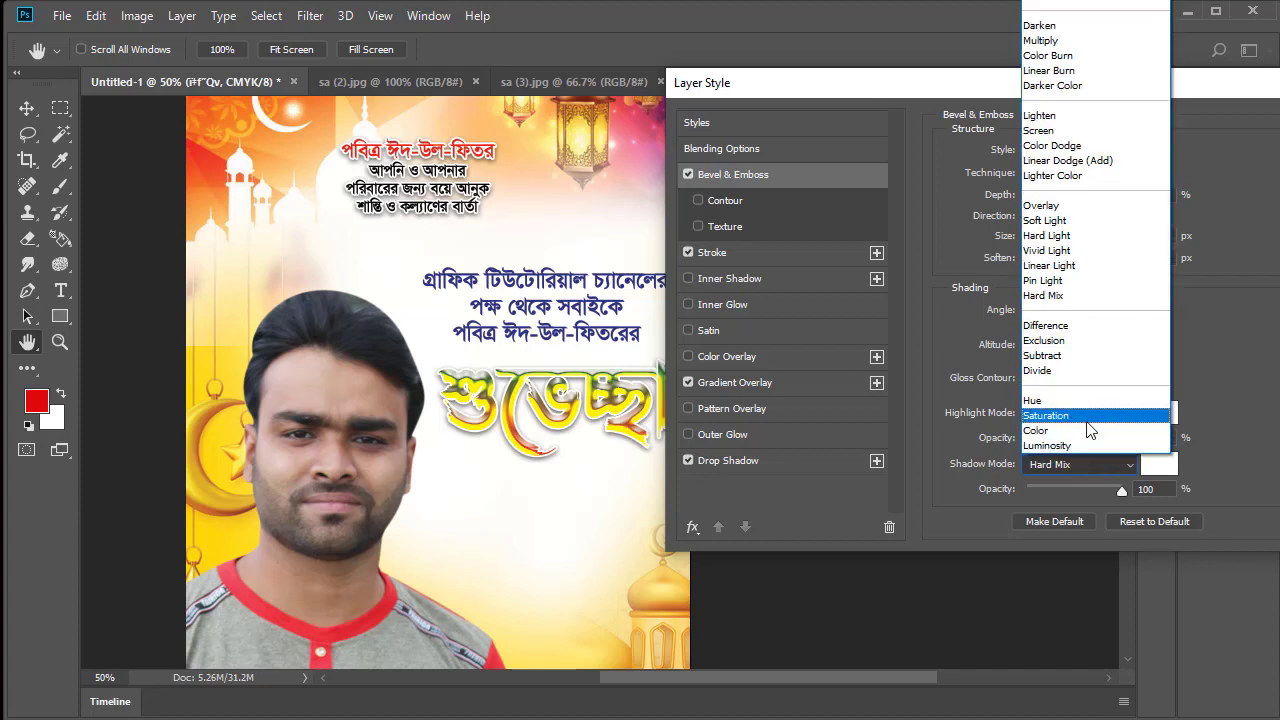
left_click(1062, 281)
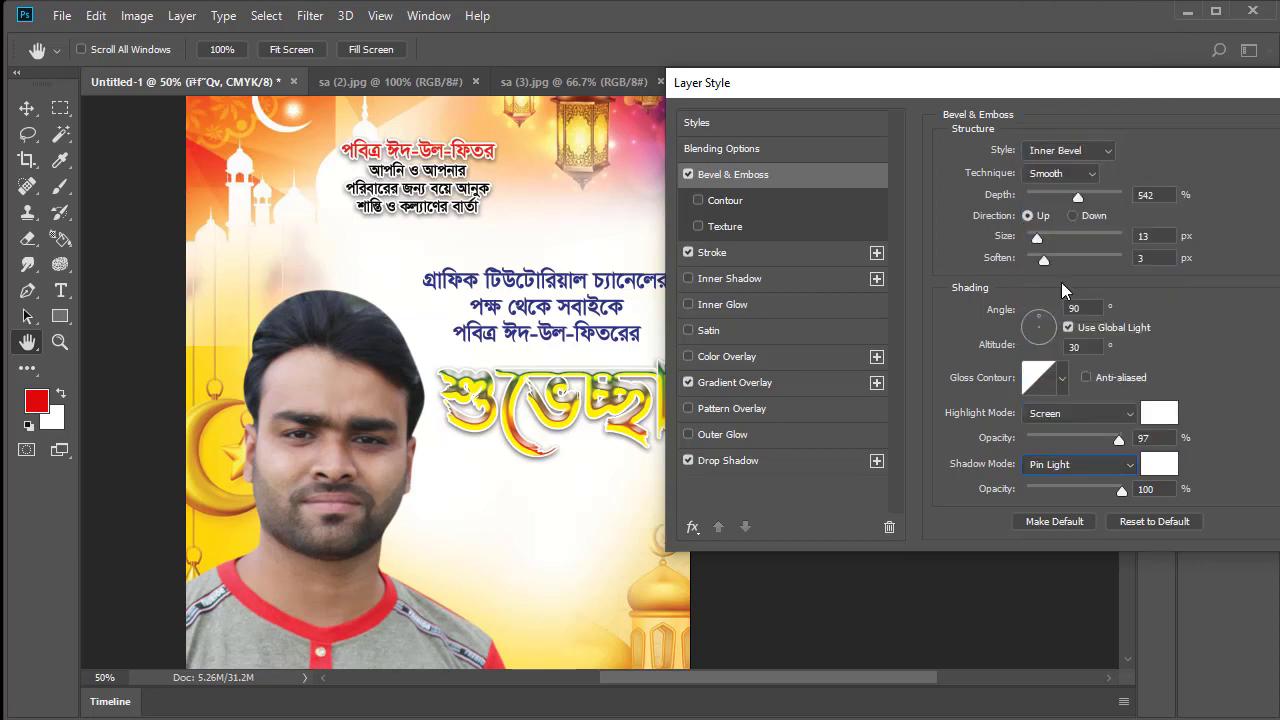
left_click(1075, 412)
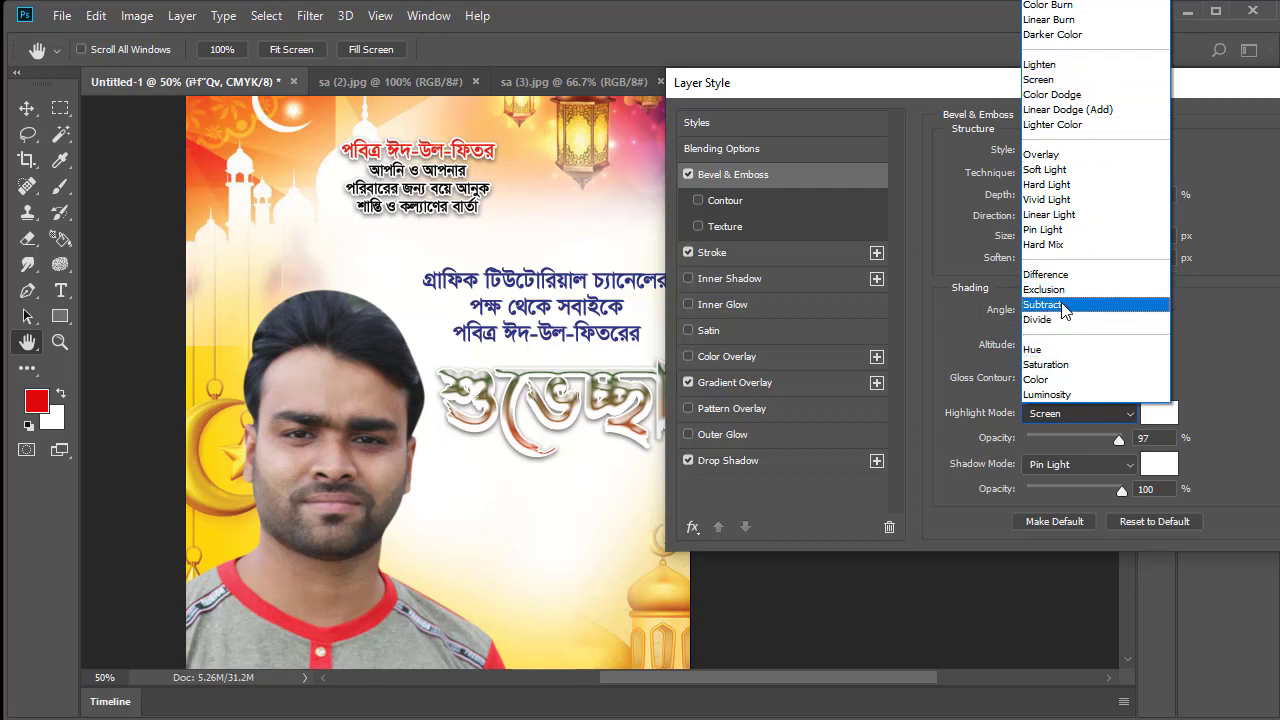
left_click(1045, 244)
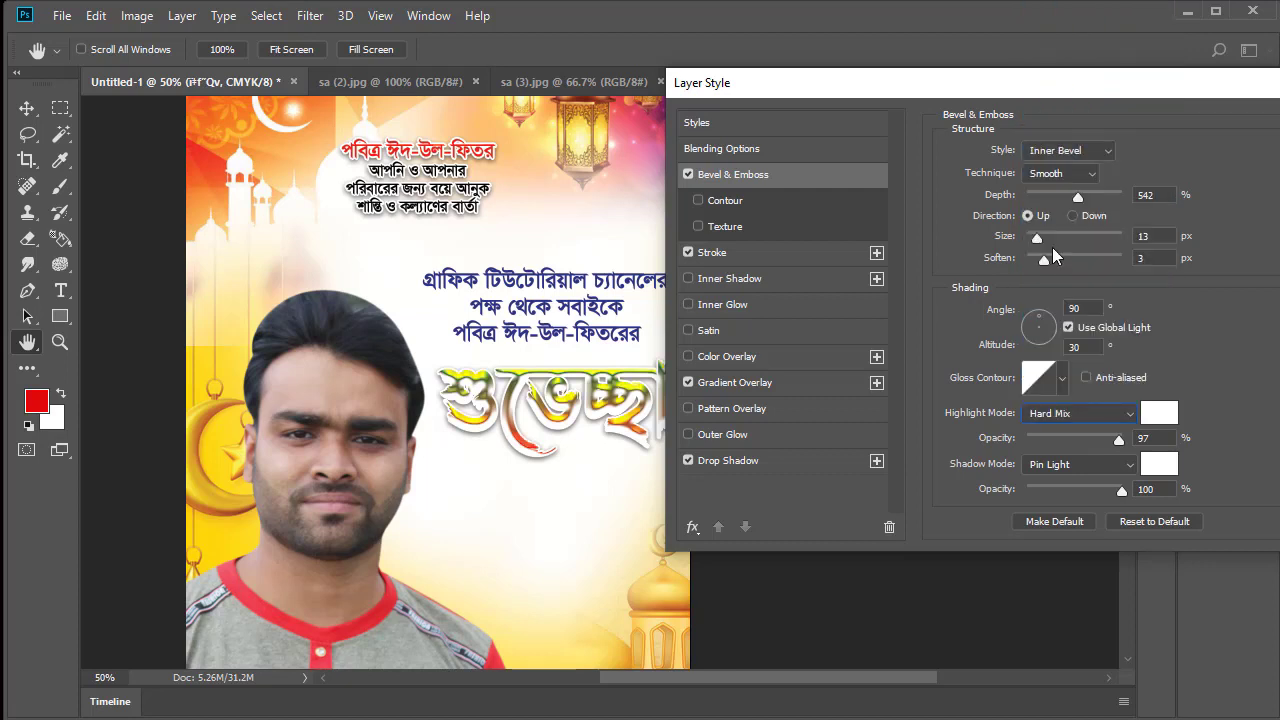
Change the title's bevel style from Inner Bevel to Emboss.
left_click_drag(1077, 193, 1022, 203)
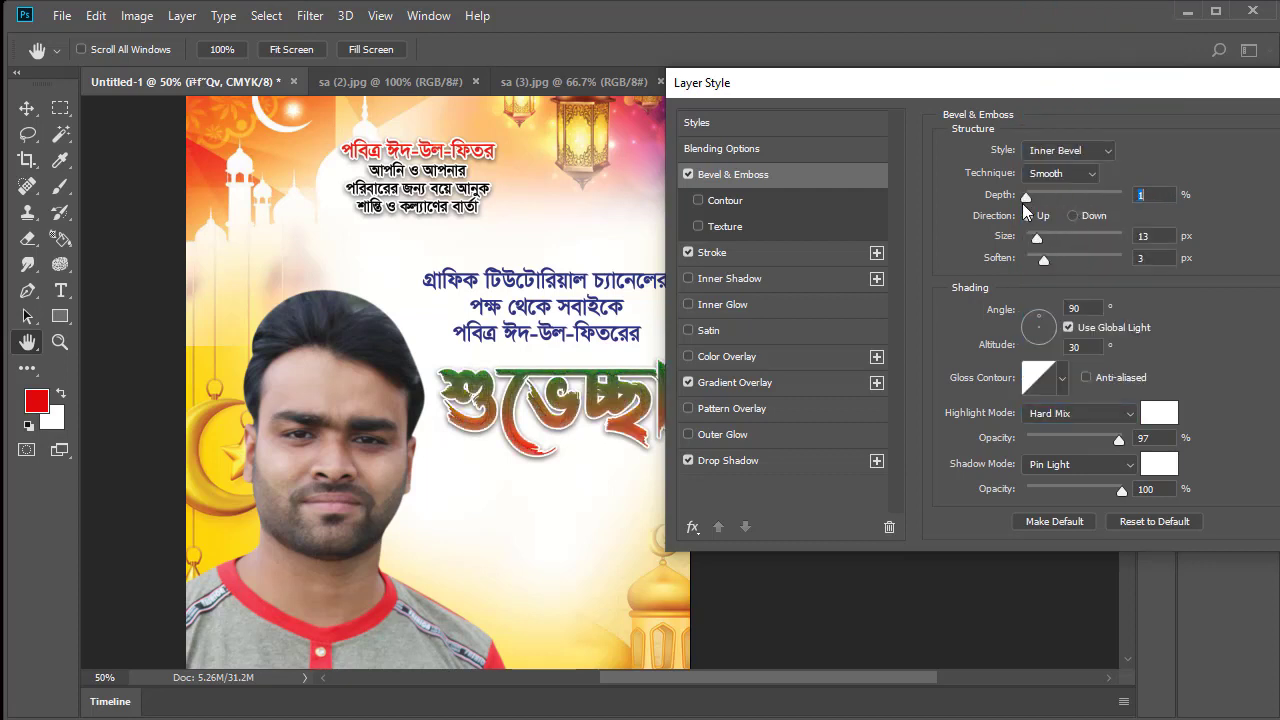
left_click_drag(1022, 203, 1036, 205)
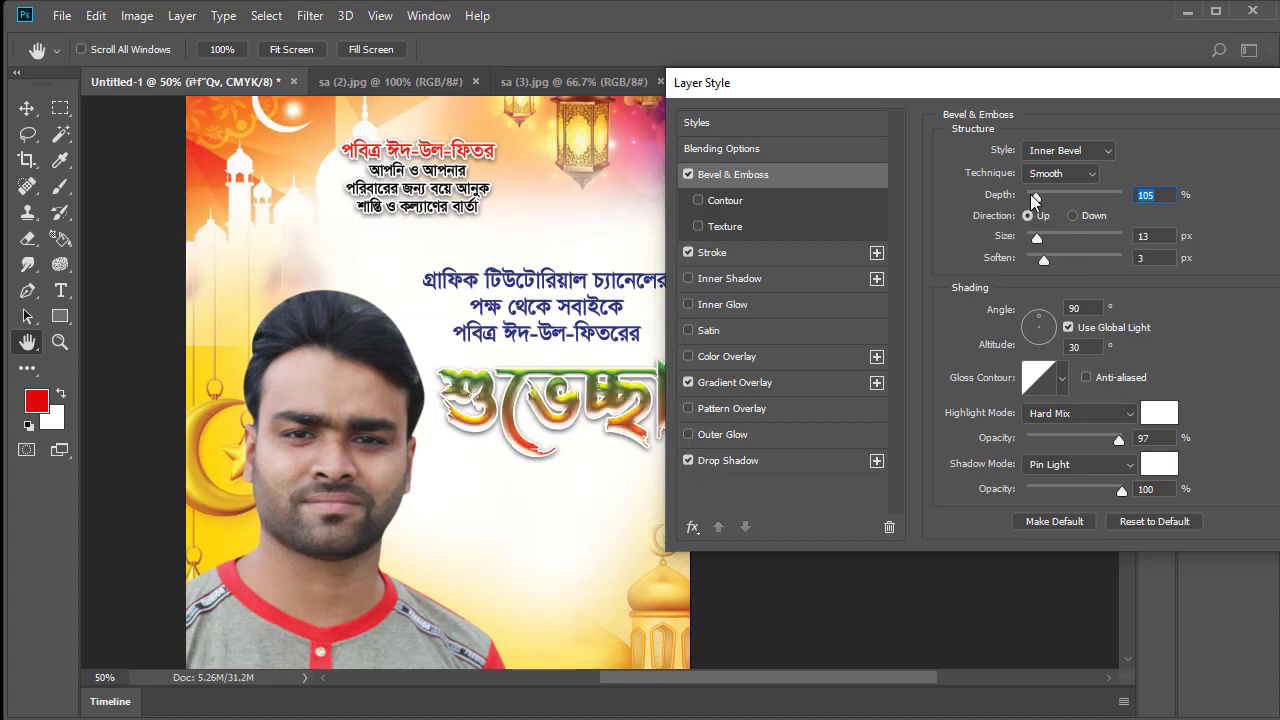
left_click(1096, 174)
left_click(1096, 174)
left_click(1099, 152)
left_click(1060, 169)
left_click(1092, 152)
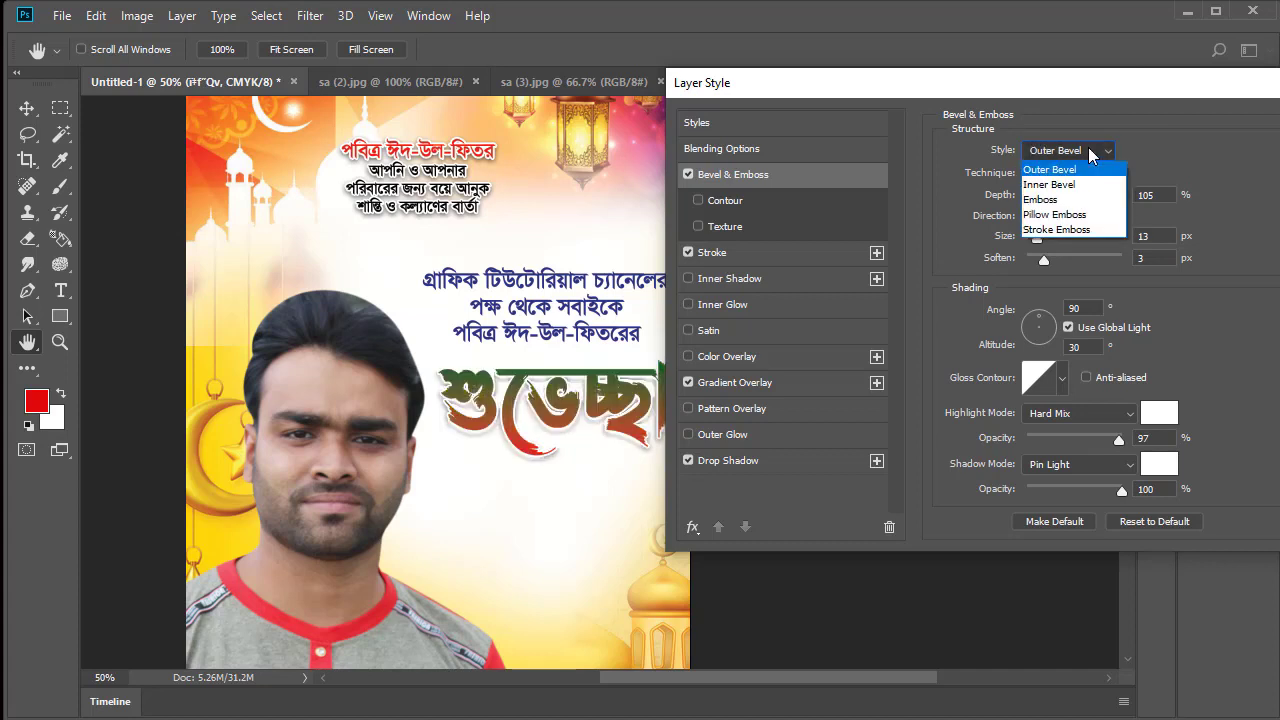
left_click(1059, 197)
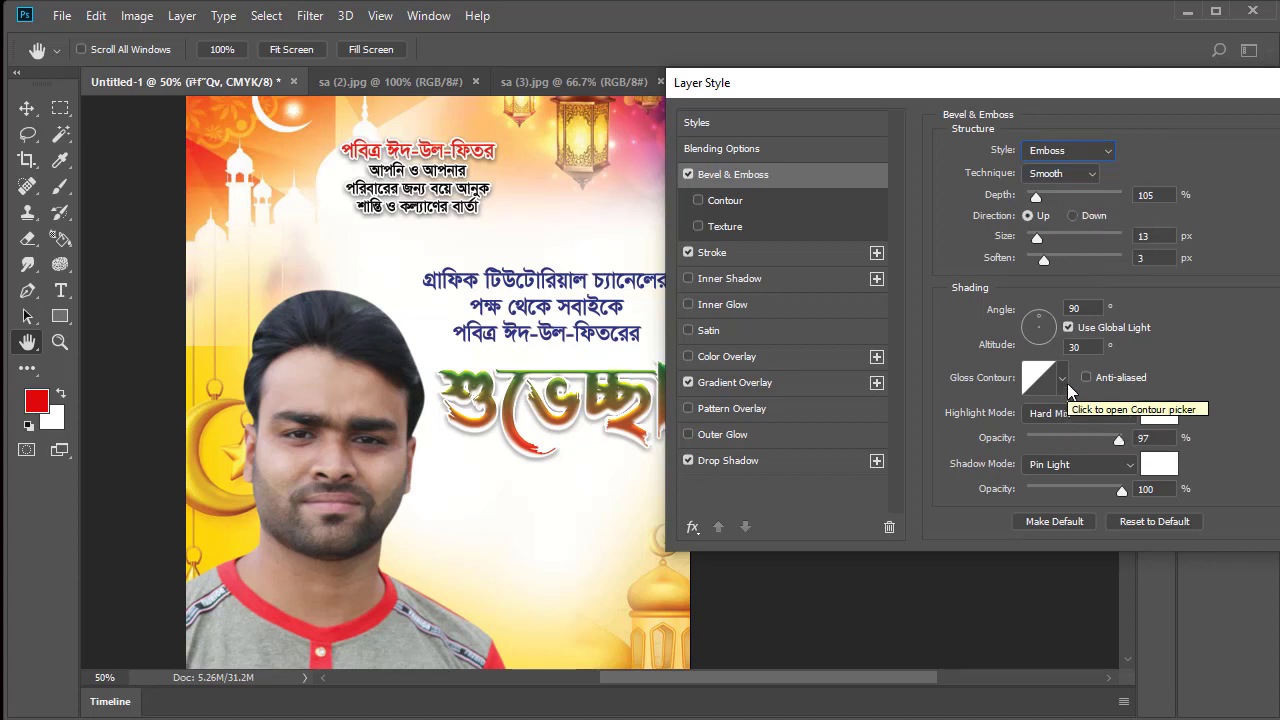
Set the emboss soften to 14 px, size to 16 px and depth to 84%.
left_click(1042, 259)
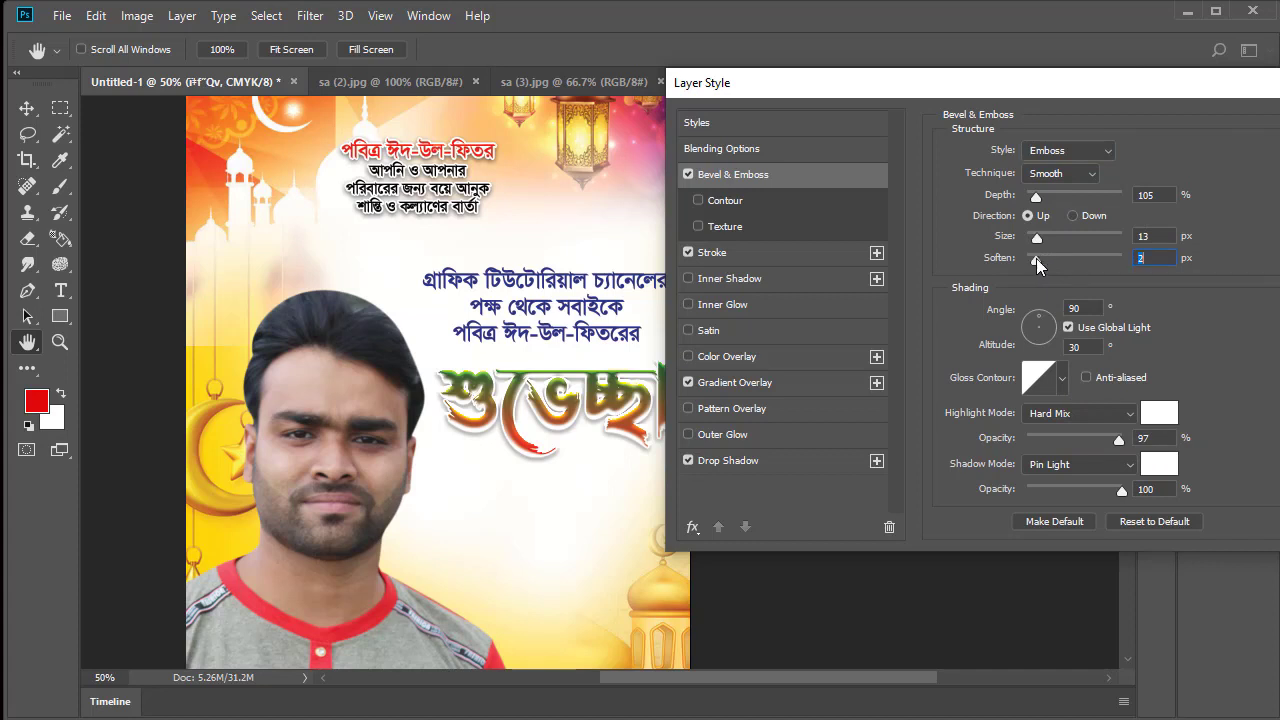
left_click_drag(1036, 258, 1111, 258)
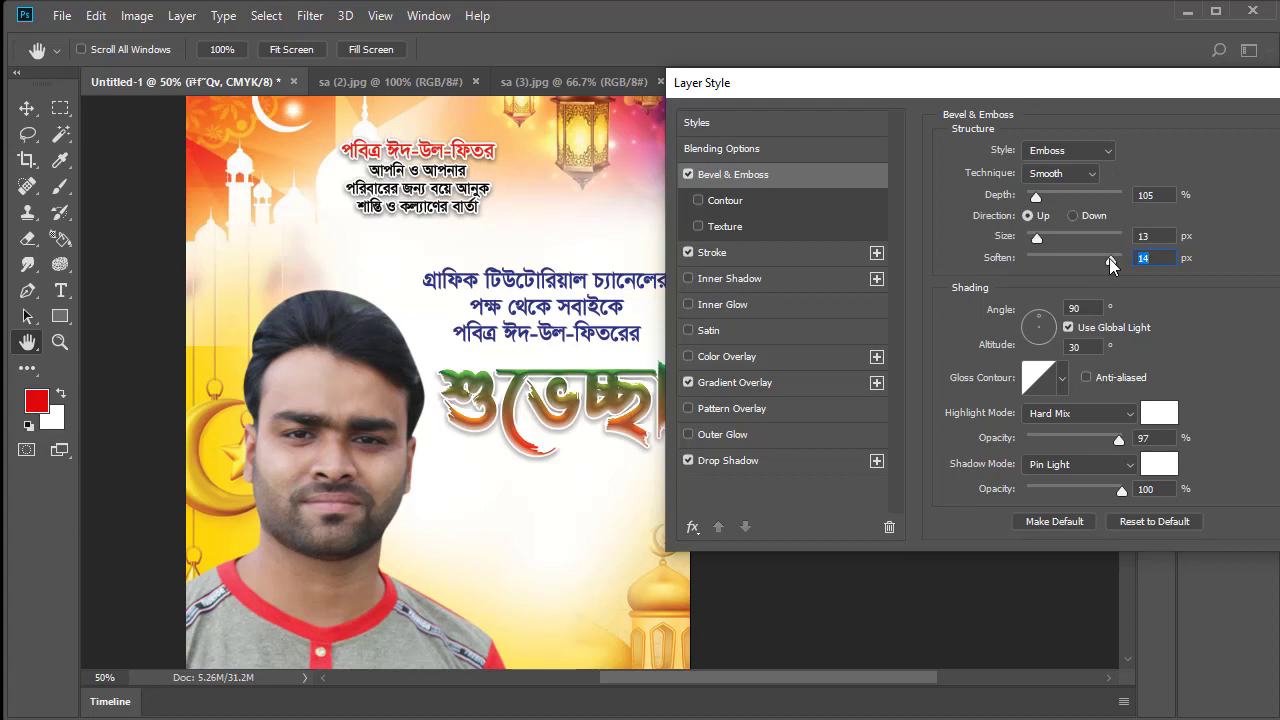
mouse_move(1037, 237)
left_mouse_down()
mouse_move(1070, 232)
mouse_move(1039, 239)
left_mouse_up()
mouse_move(1037, 193)
left_mouse_down()
mouse_move(1074, 196)
mouse_move(1039, 197)
left_mouse_up()
mouse_move(1042, 195)
left_mouse_down()
mouse_move(1024, 194)
mouse_move(1035, 193)
left_mouse_up()
left_click_drag(1037, 194, 1034, 198)
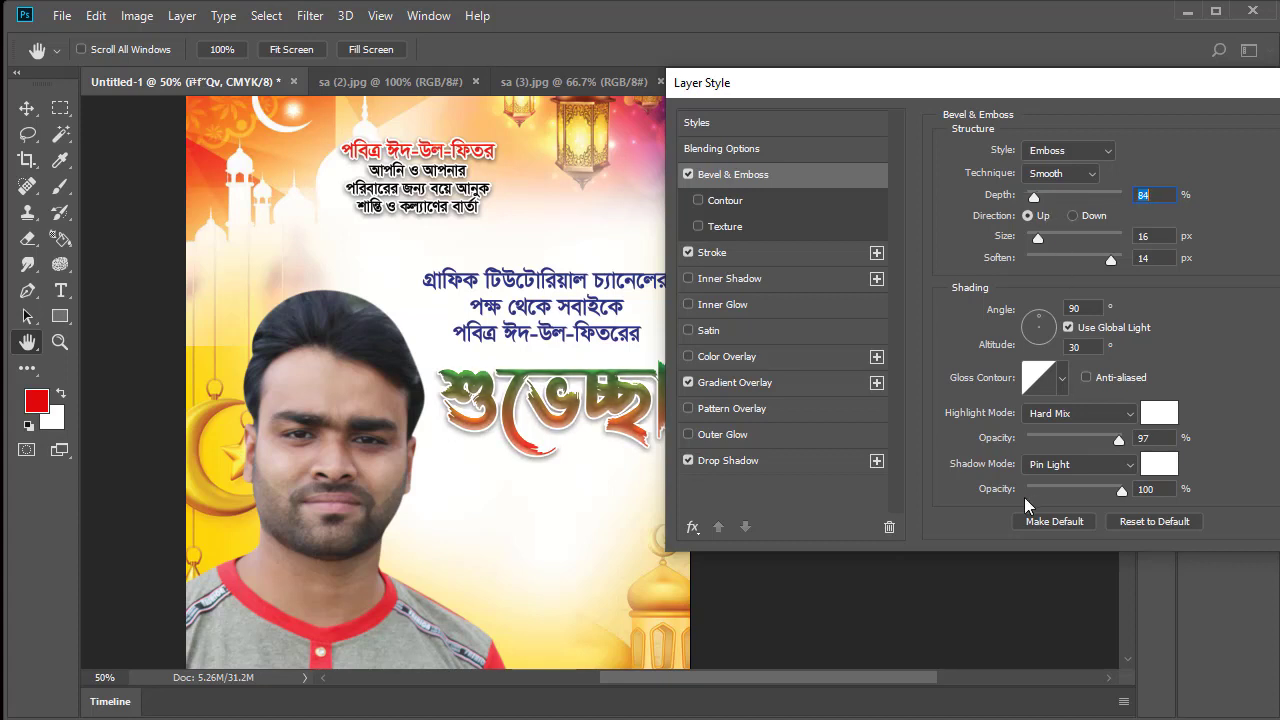
Try Darken, Hard Mix, Screen and Pin Light as the emboss shadow blend mode.
left_click(1121, 466)
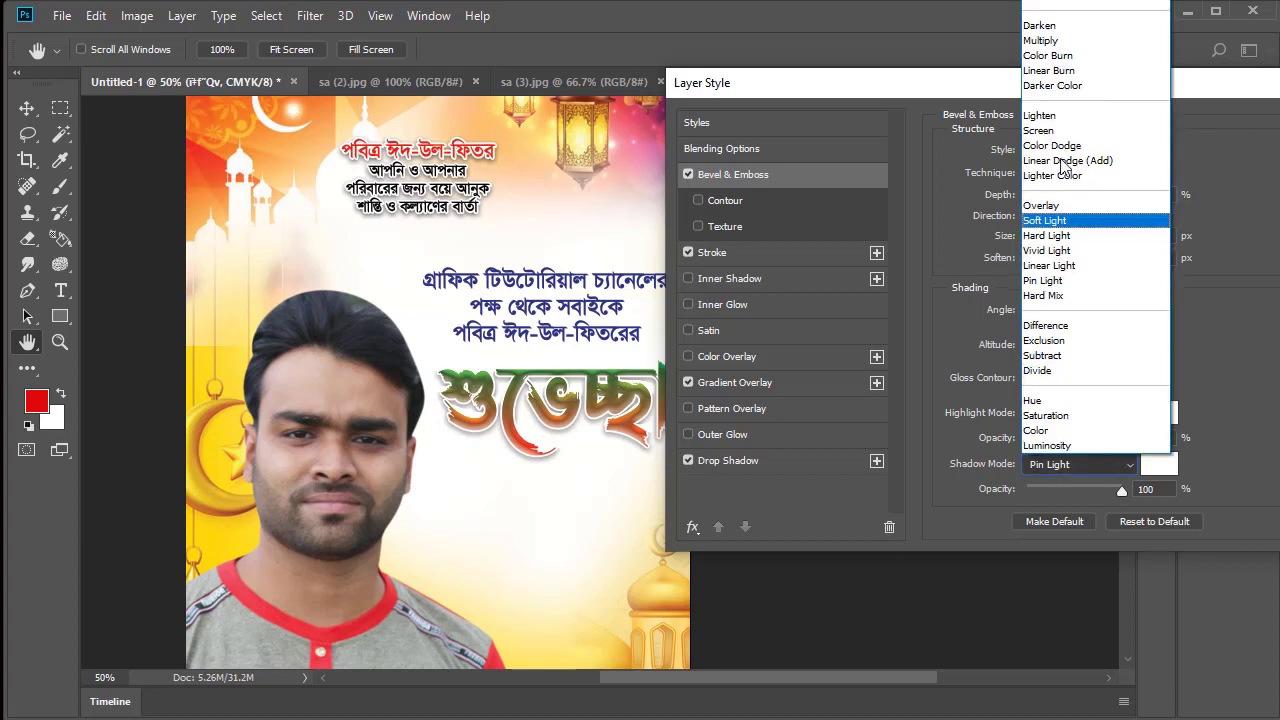
left_click(1055, 25)
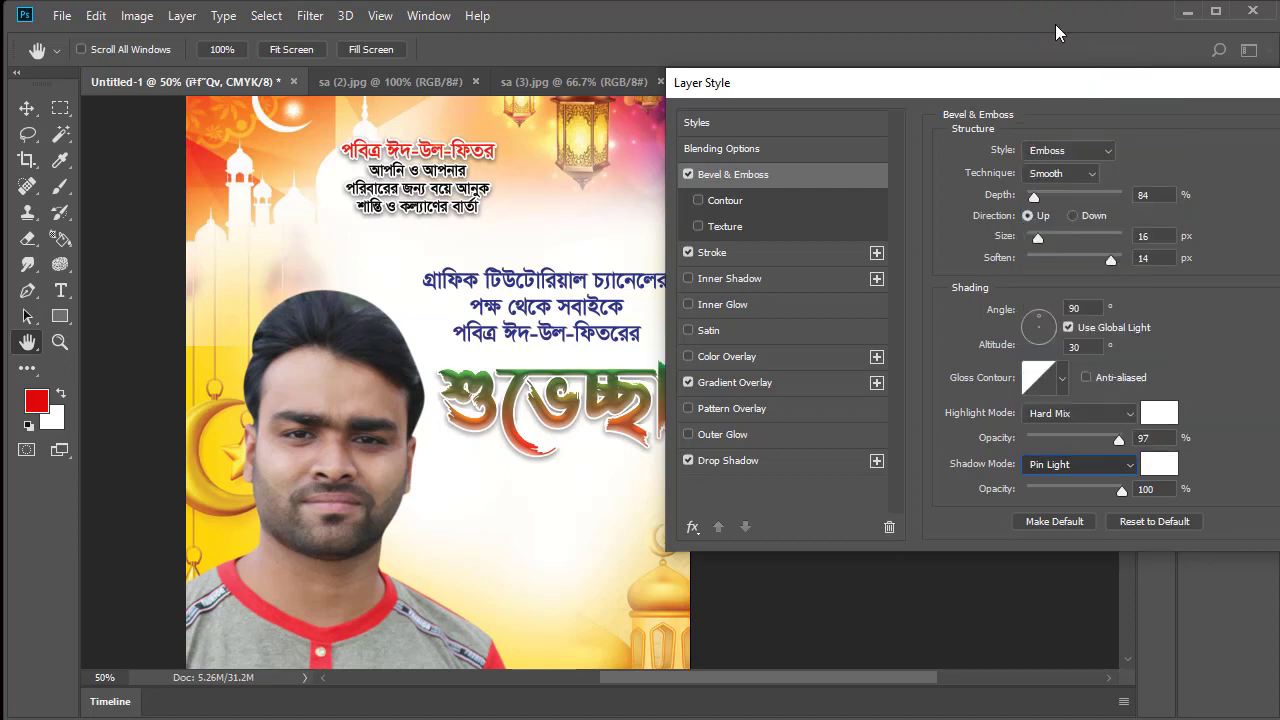
left_click(1087, 464)
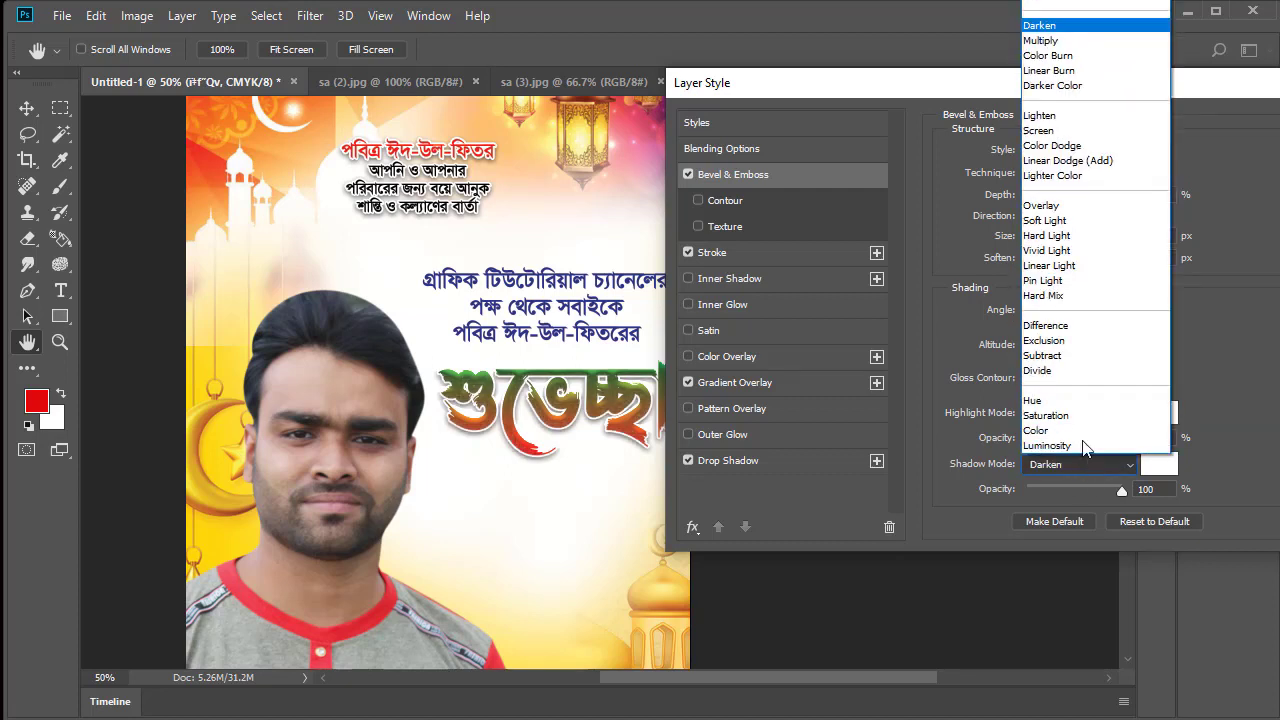
left_click(1050, 296)
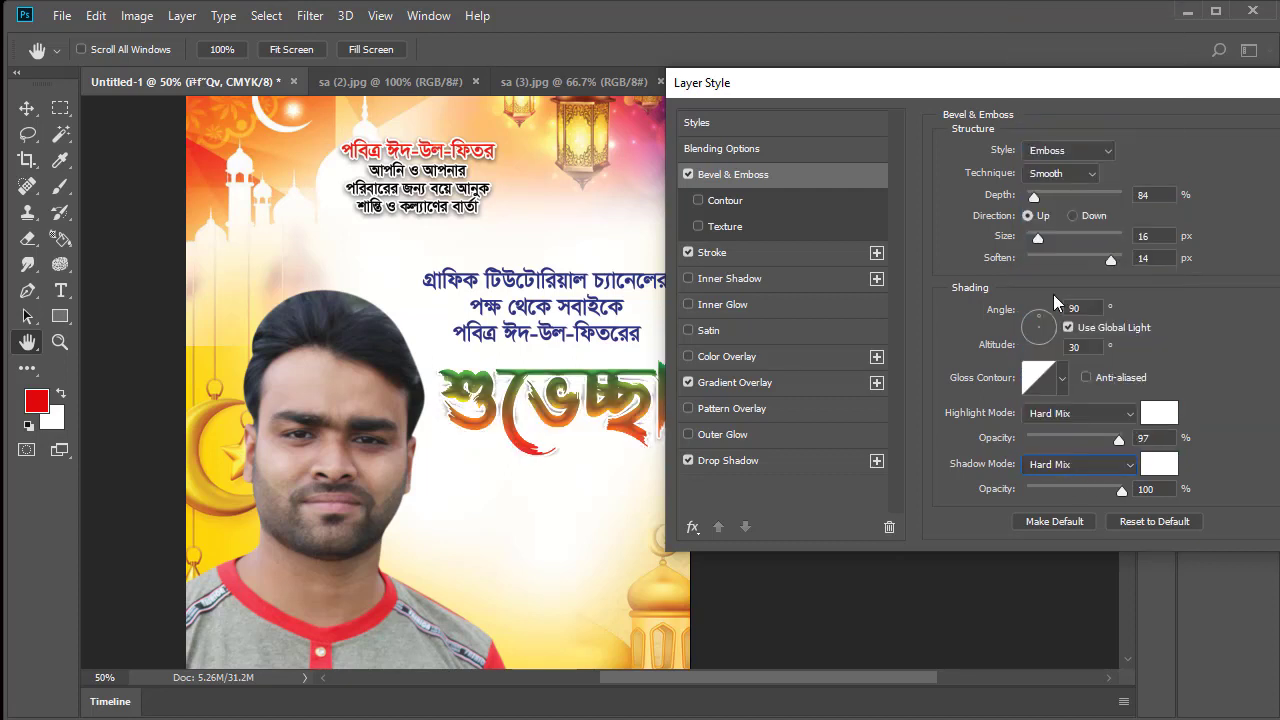
left_click(1083, 473)
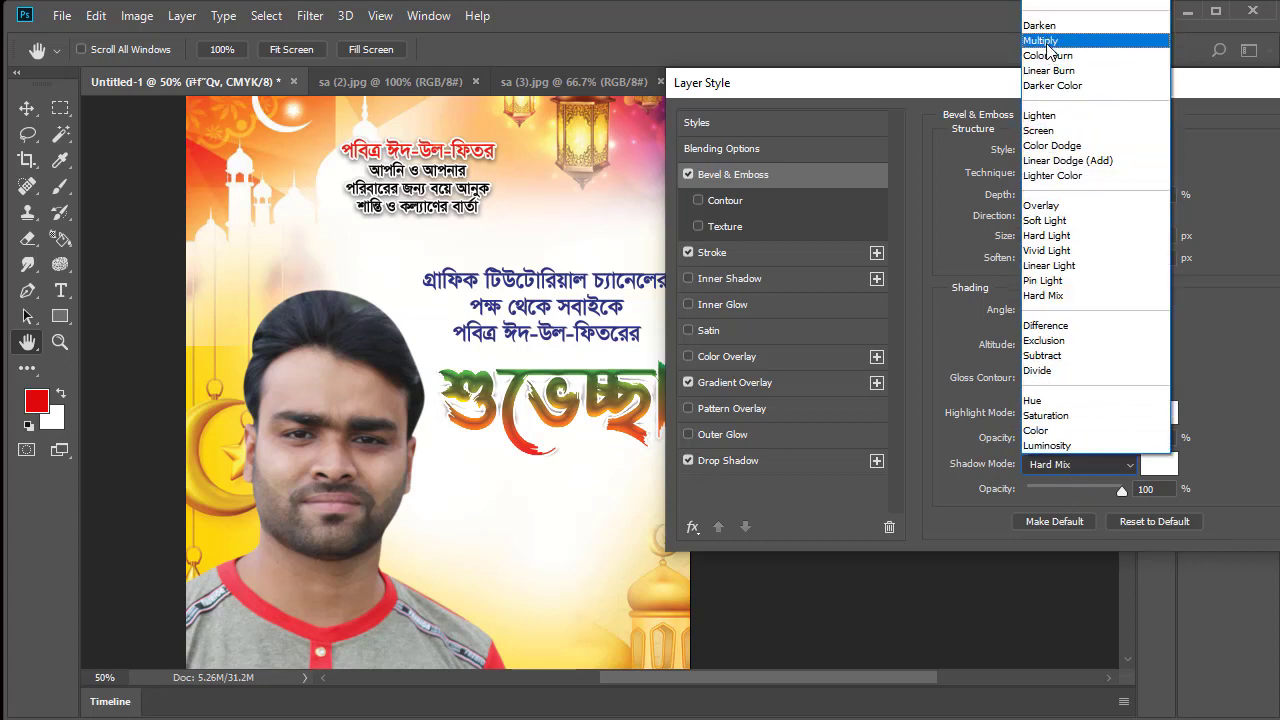
left_click(1056, 131)
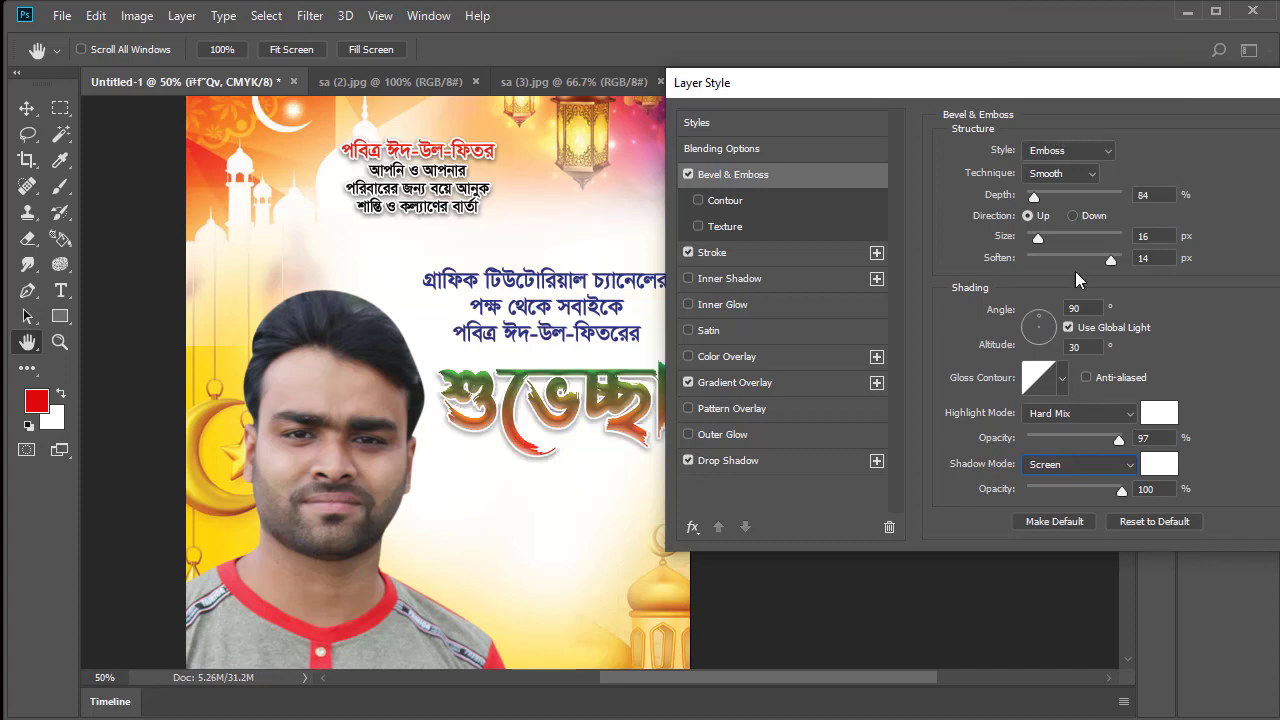
left_click(1078, 462)
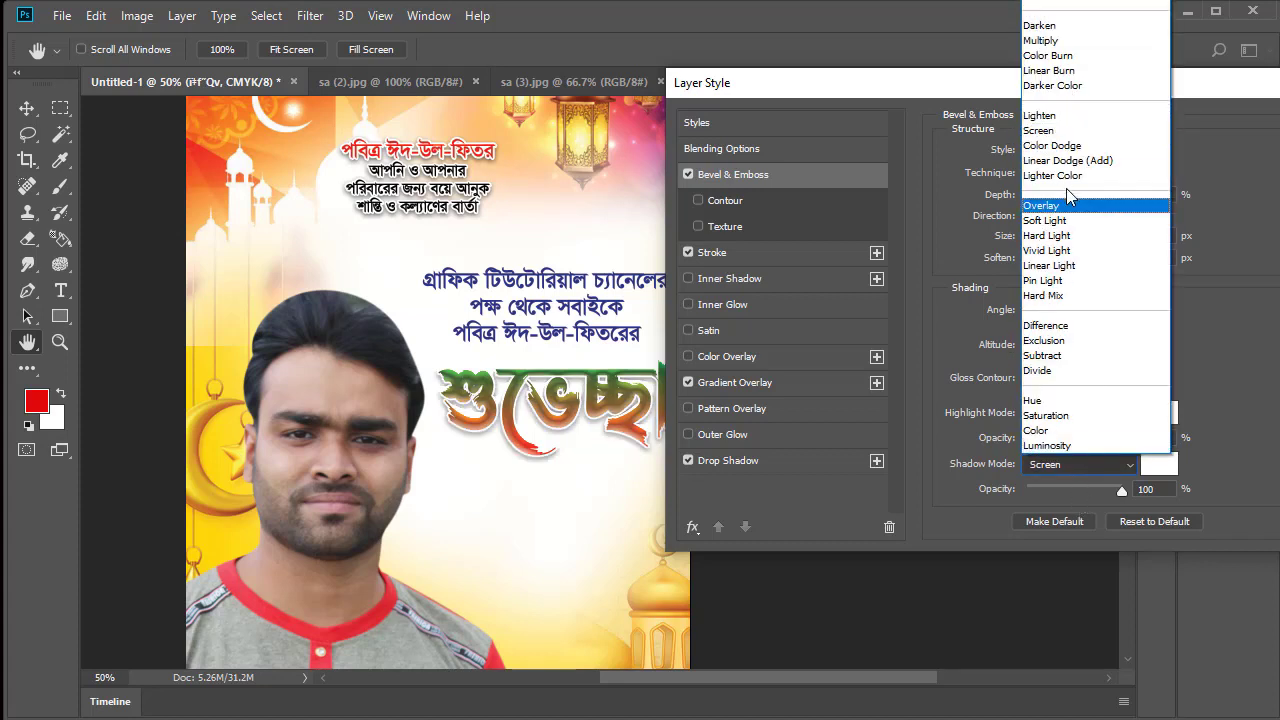
left_click(1061, 281)
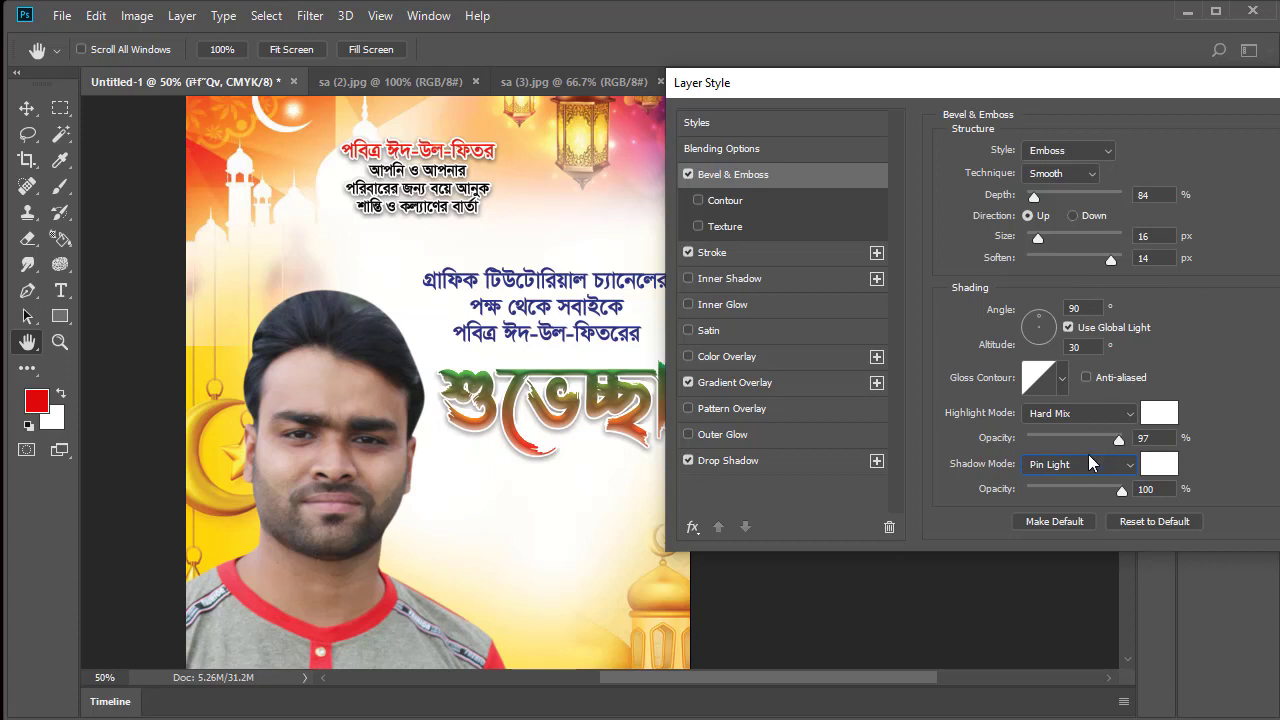
Set the emboss highlights to Pin Light and the shadows to Hard Mix.
left_click(1091, 419)
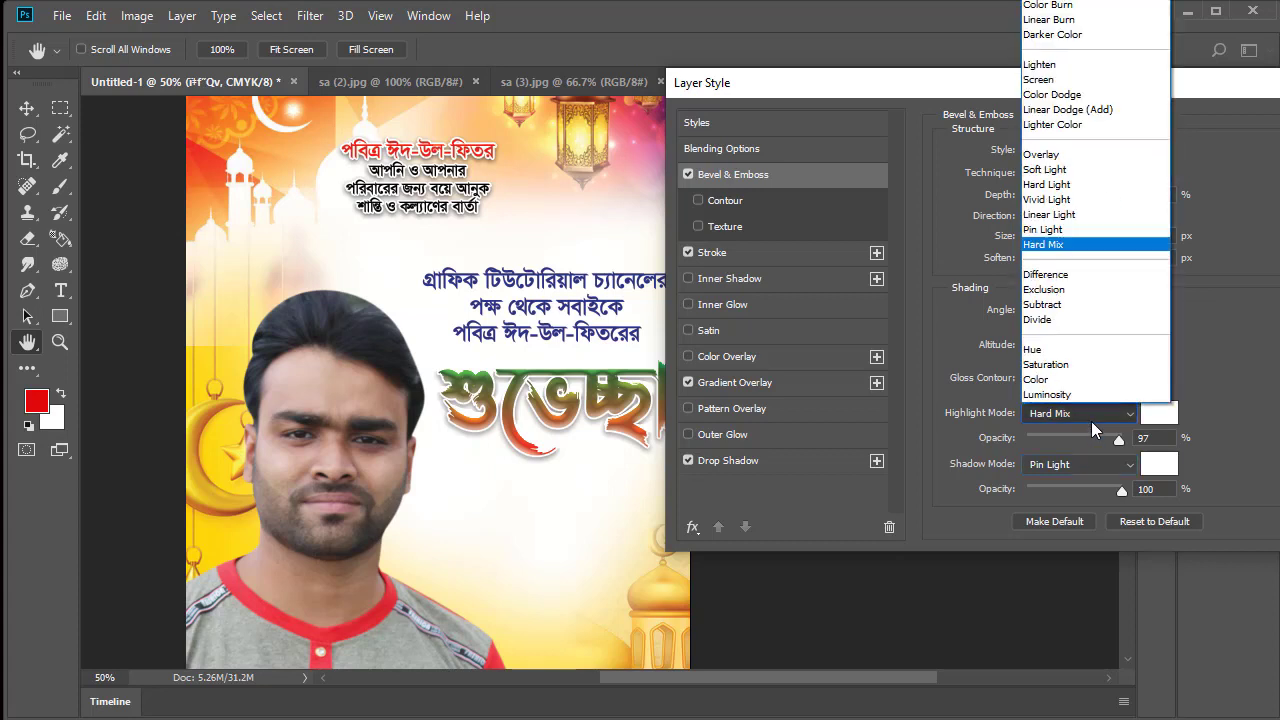
left_click(1066, 229)
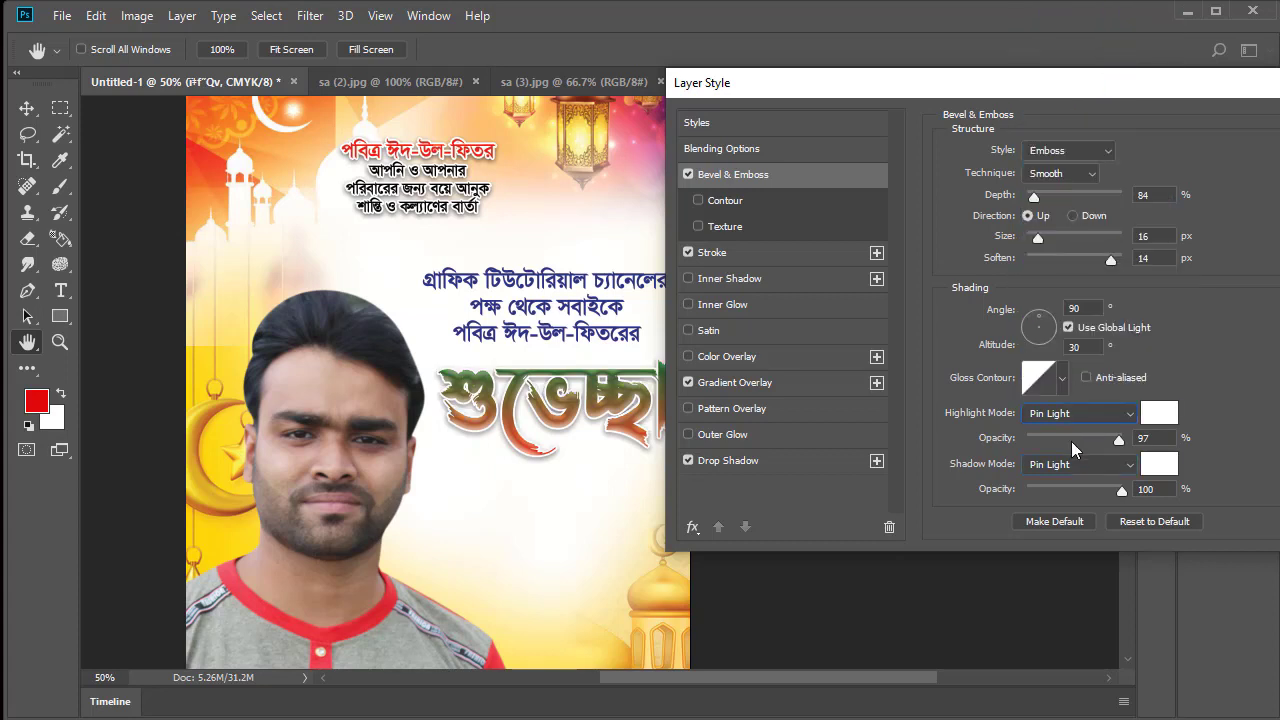
left_click(1072, 467)
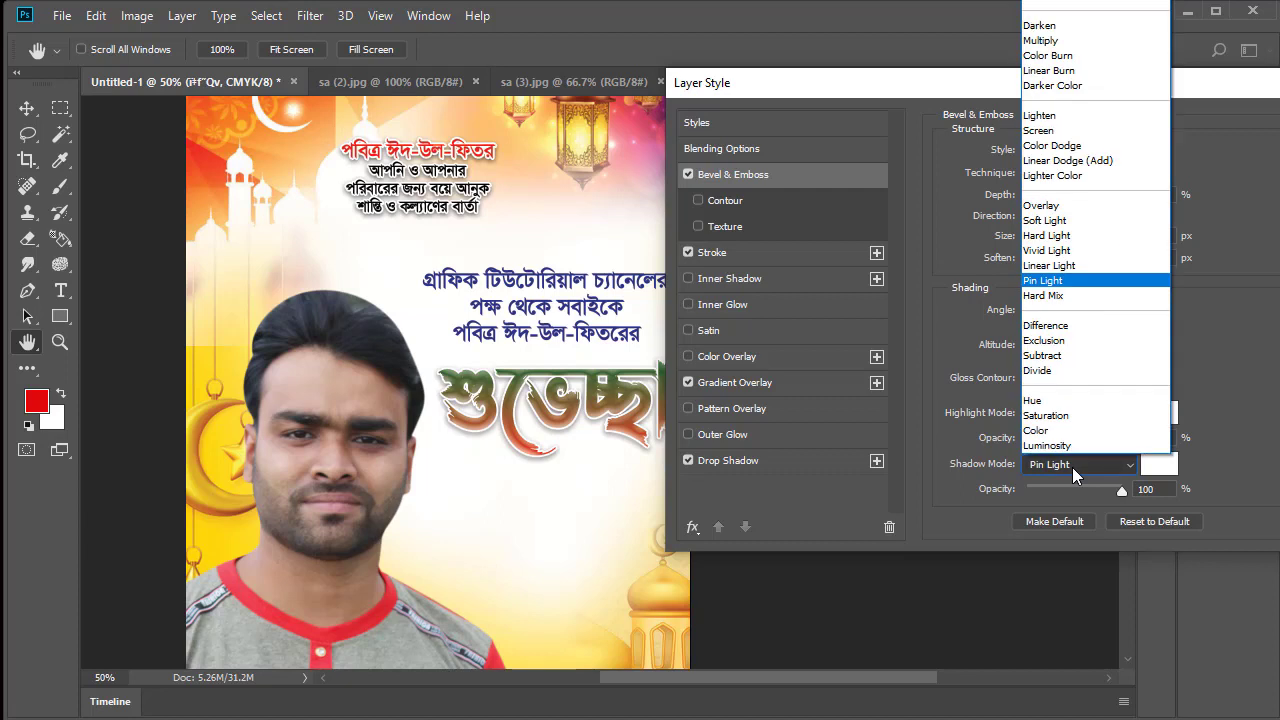
left_click(1050, 295)
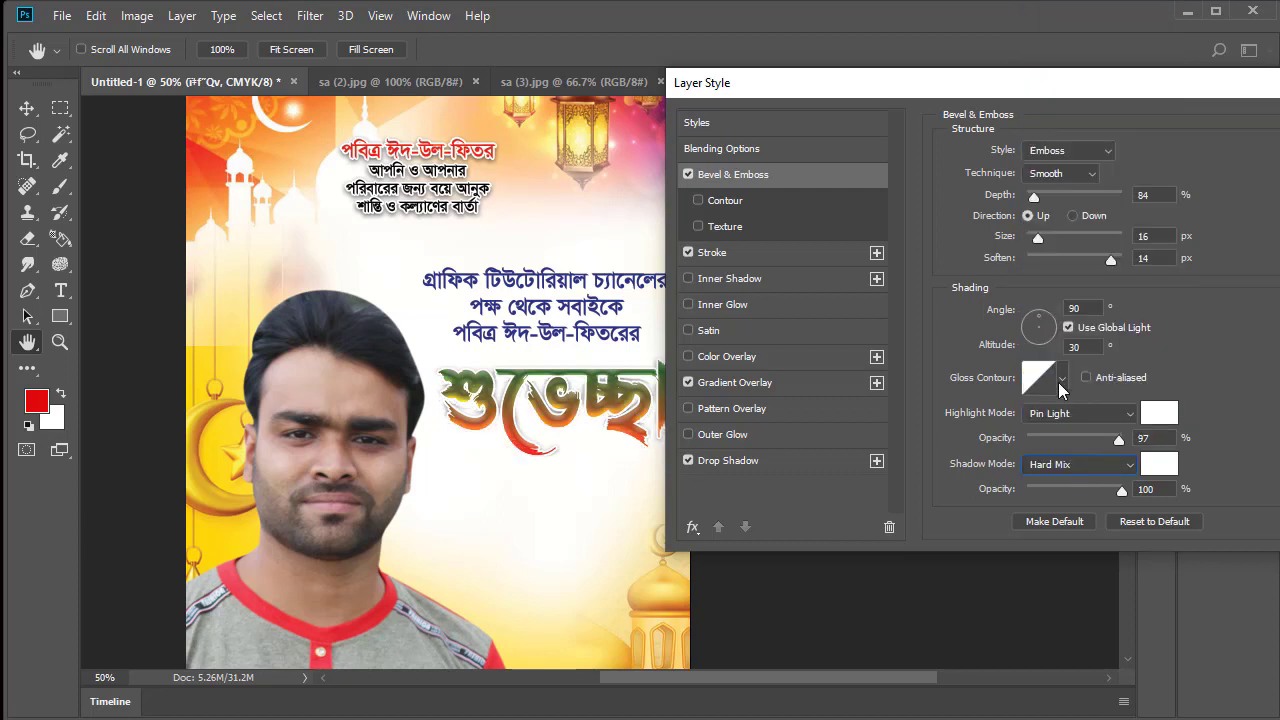
left_click(1099, 414)
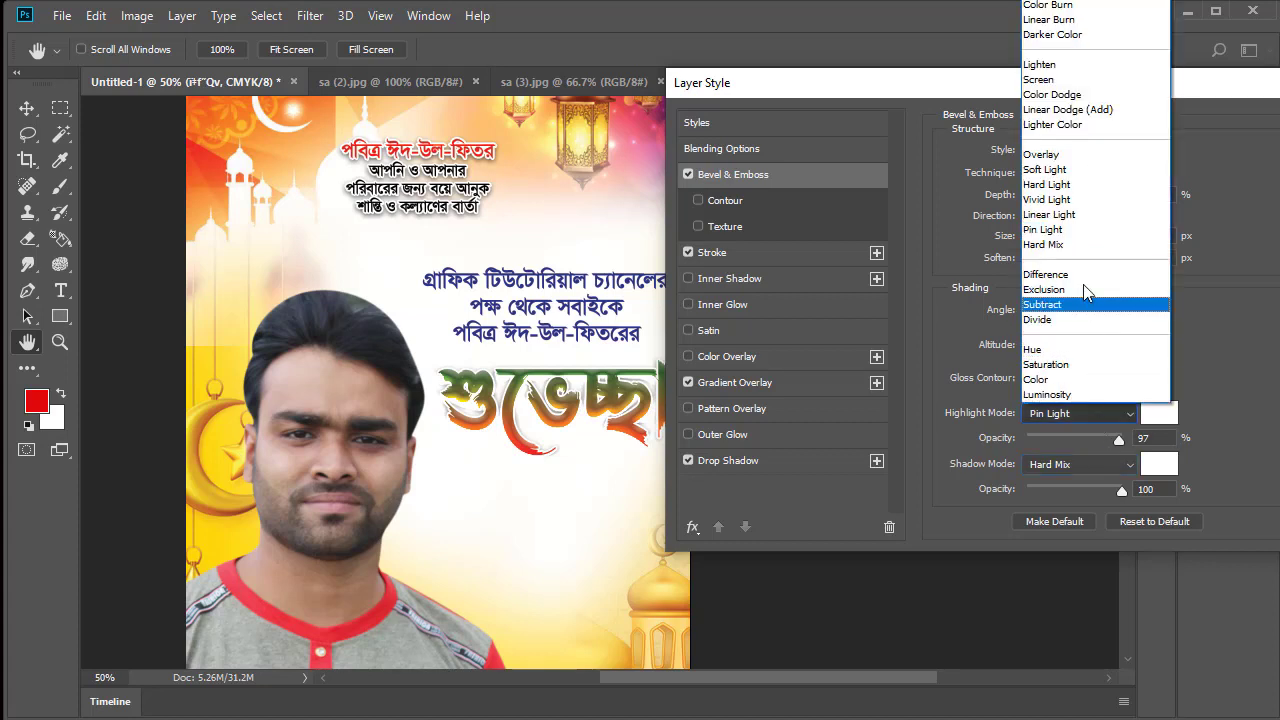
left_click(1073, 229)
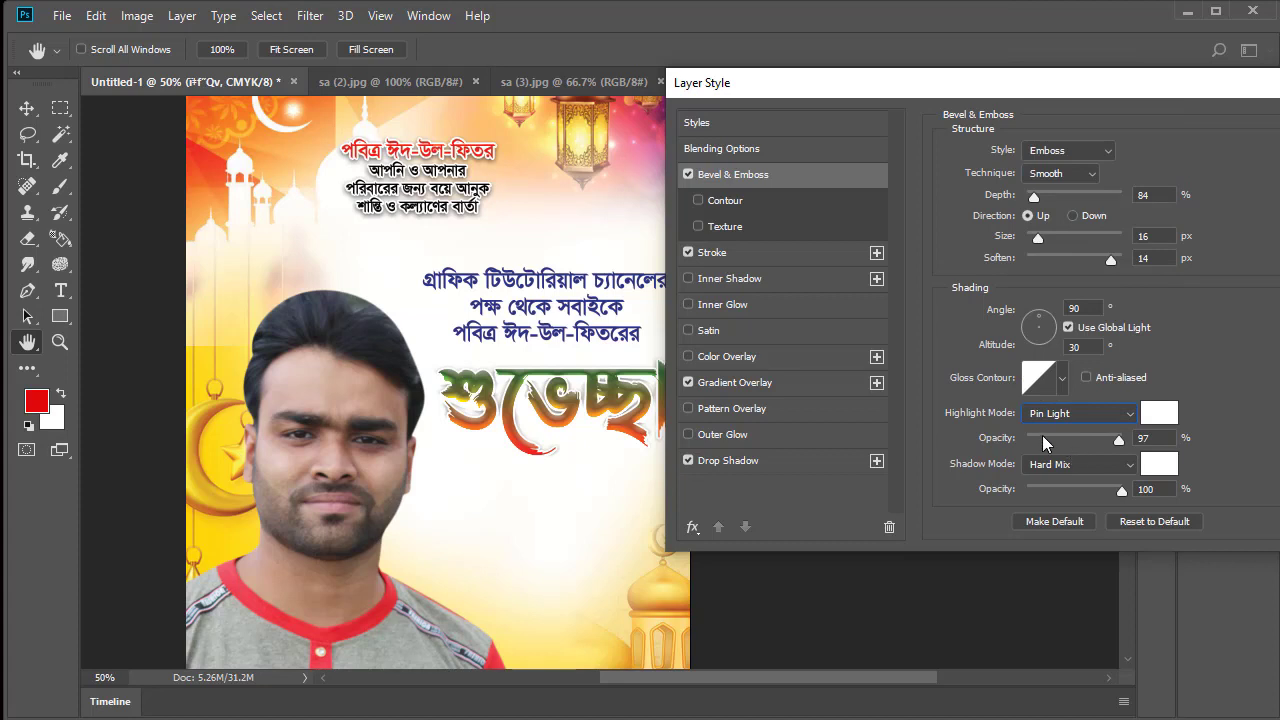
Adjust the headline's drop shadow size and thin its stroke from 4 to 3 px.
left_click(1110, 468)
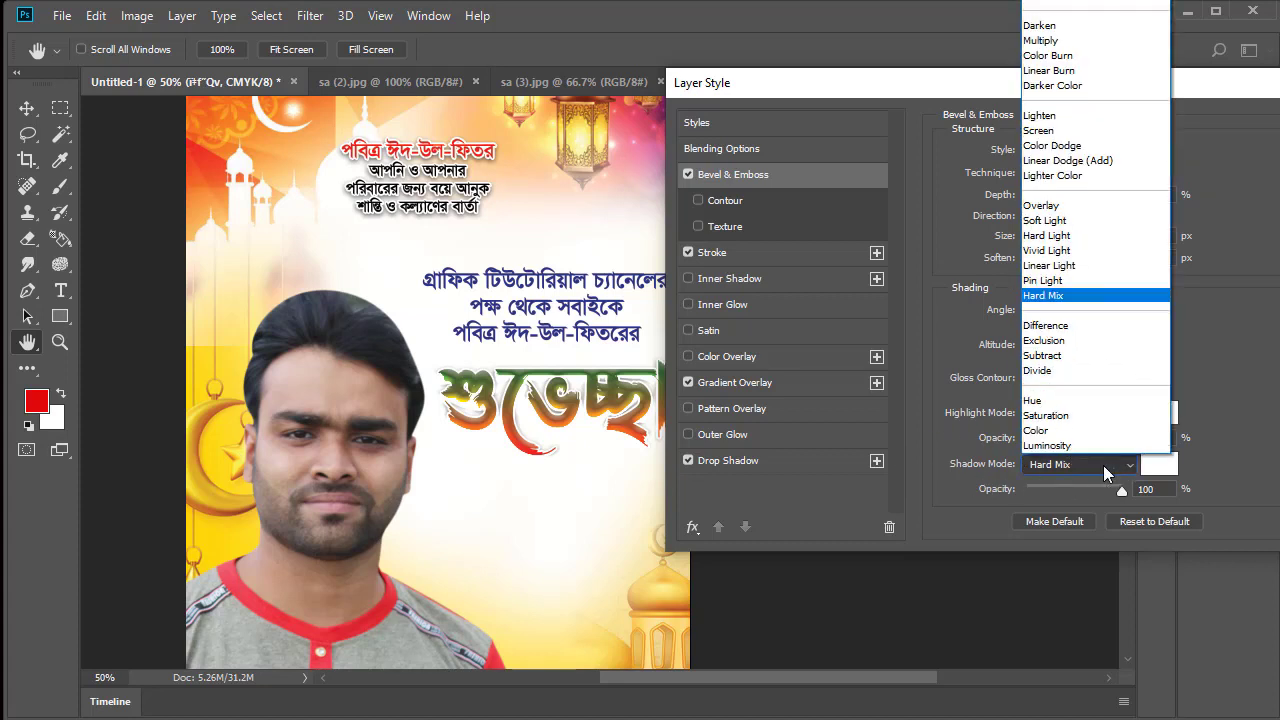
left_click(726, 460)
left_click_drag(1029, 287, 1033, 287)
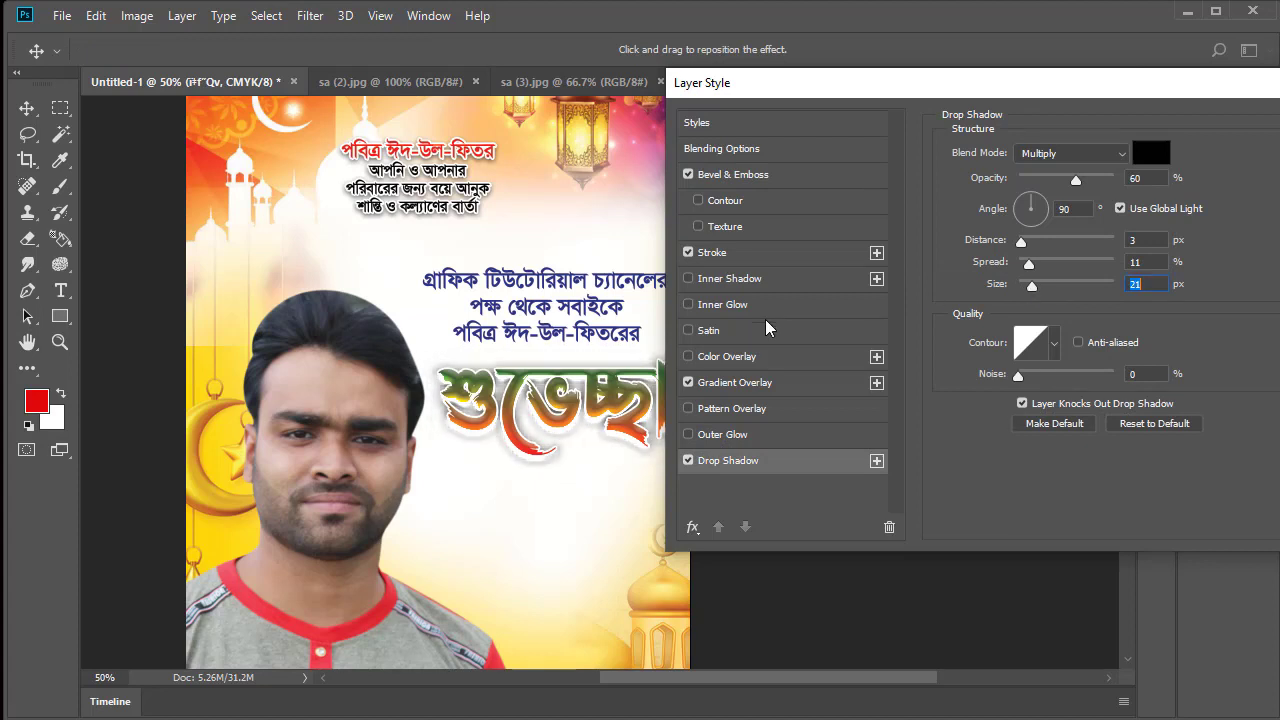
left_click(720, 254)
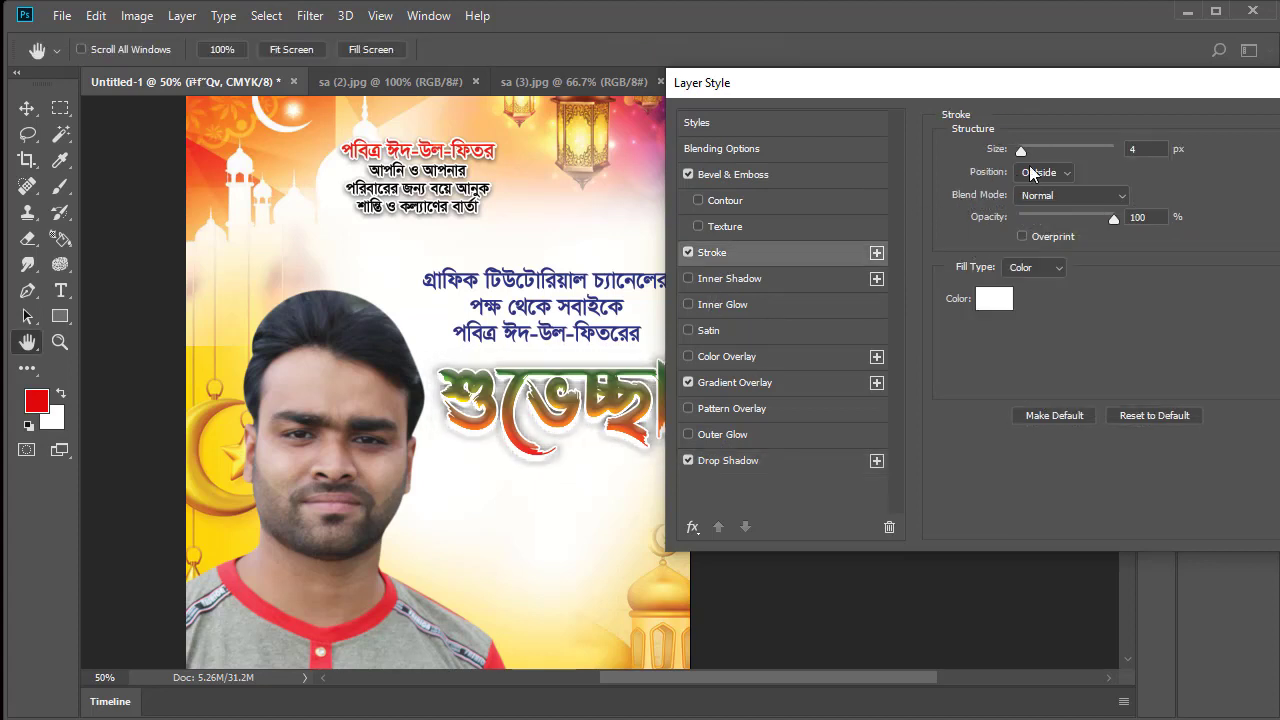
left_click_drag(1021, 148, 1019, 148)
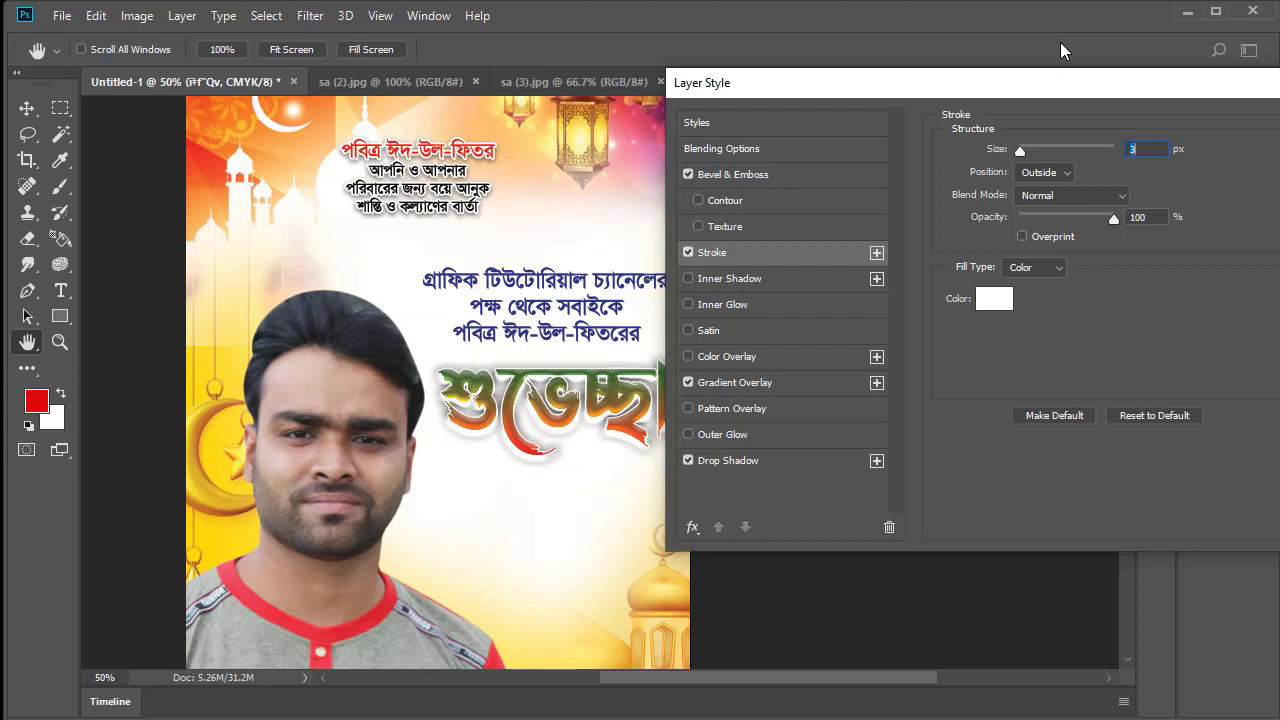
Set the headline drop shadow to 24% opacity and 18 px size, and apply the styles.
left_click(732, 461)
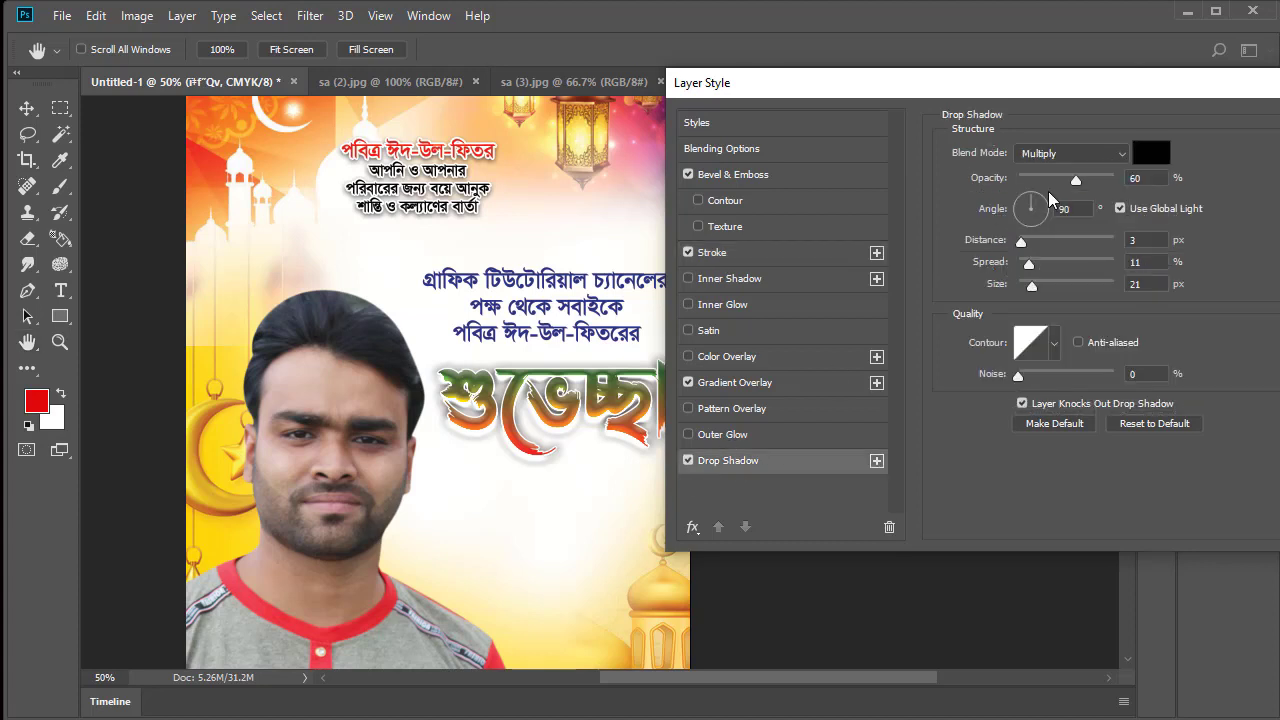
left_click_drag(1075, 183, 1041, 181)
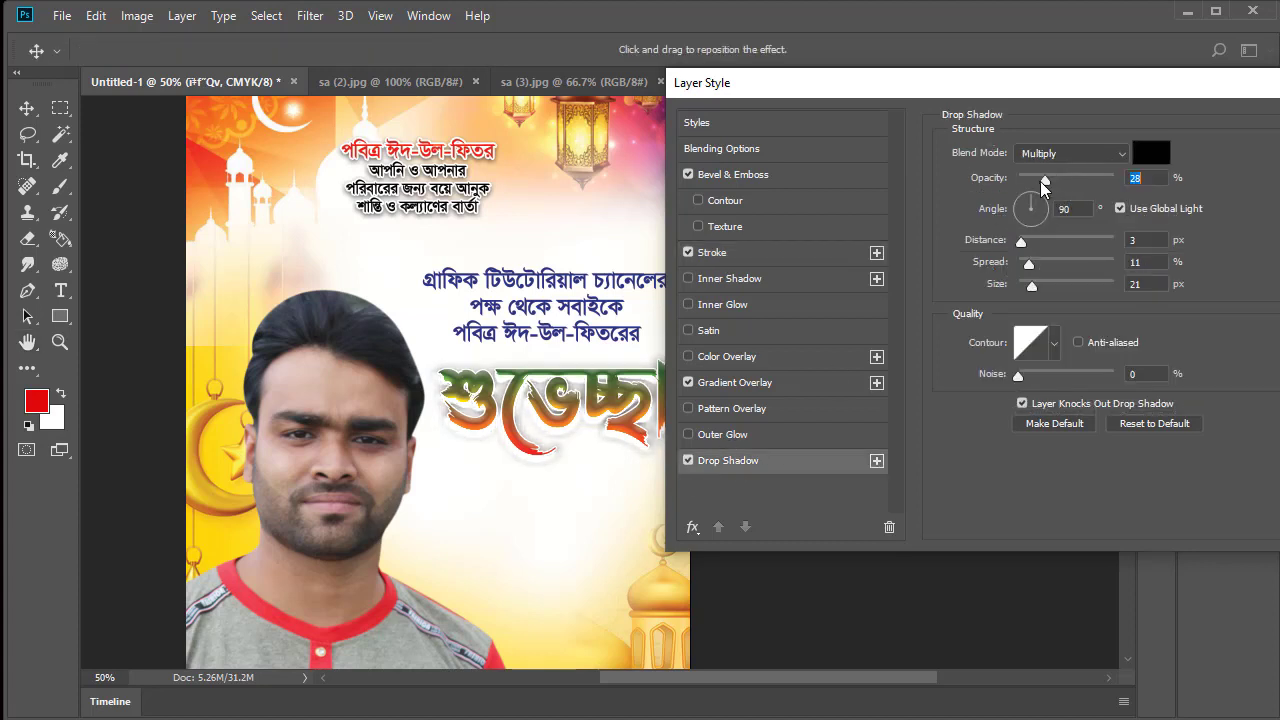
left_click(1056, 181)
mouse_move(1032, 285)
left_mouse_down()
mouse_move(1059, 287)
mouse_move(1032, 289)
left_mouse_up()
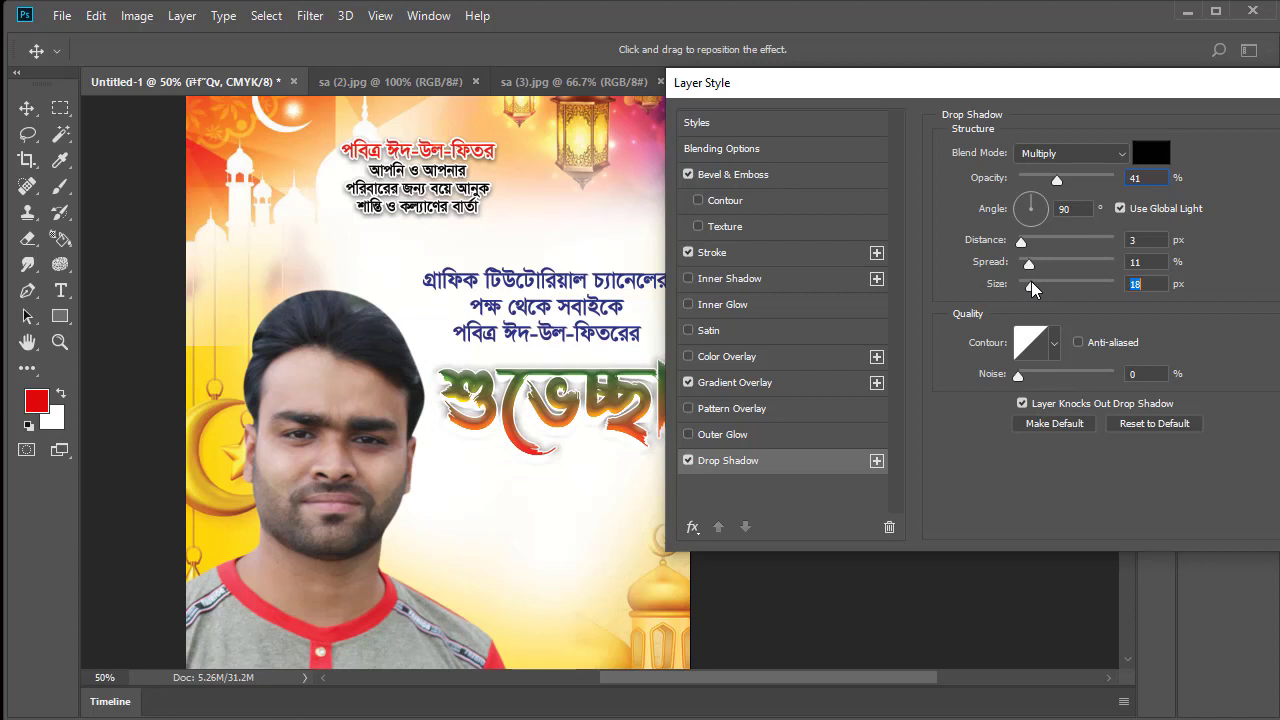
left_click_drag(1059, 182, 1042, 185)
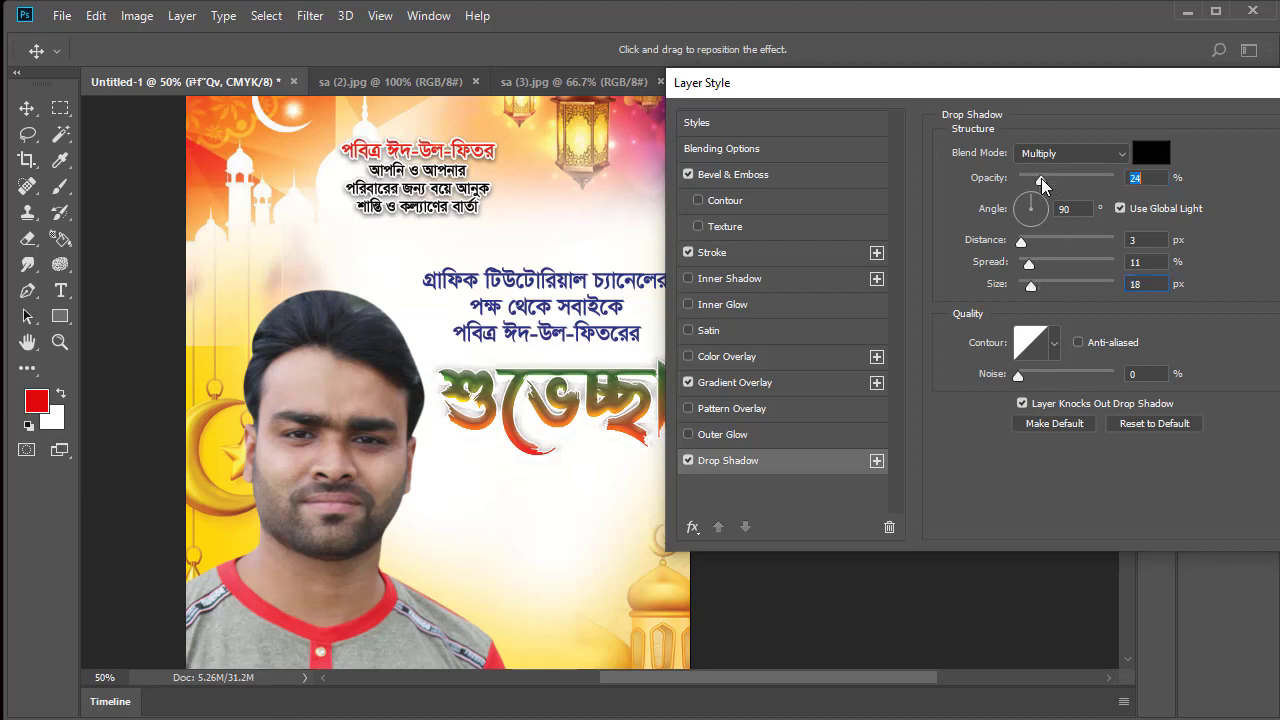
left_click_drag(1234, 86, 1078, 92)
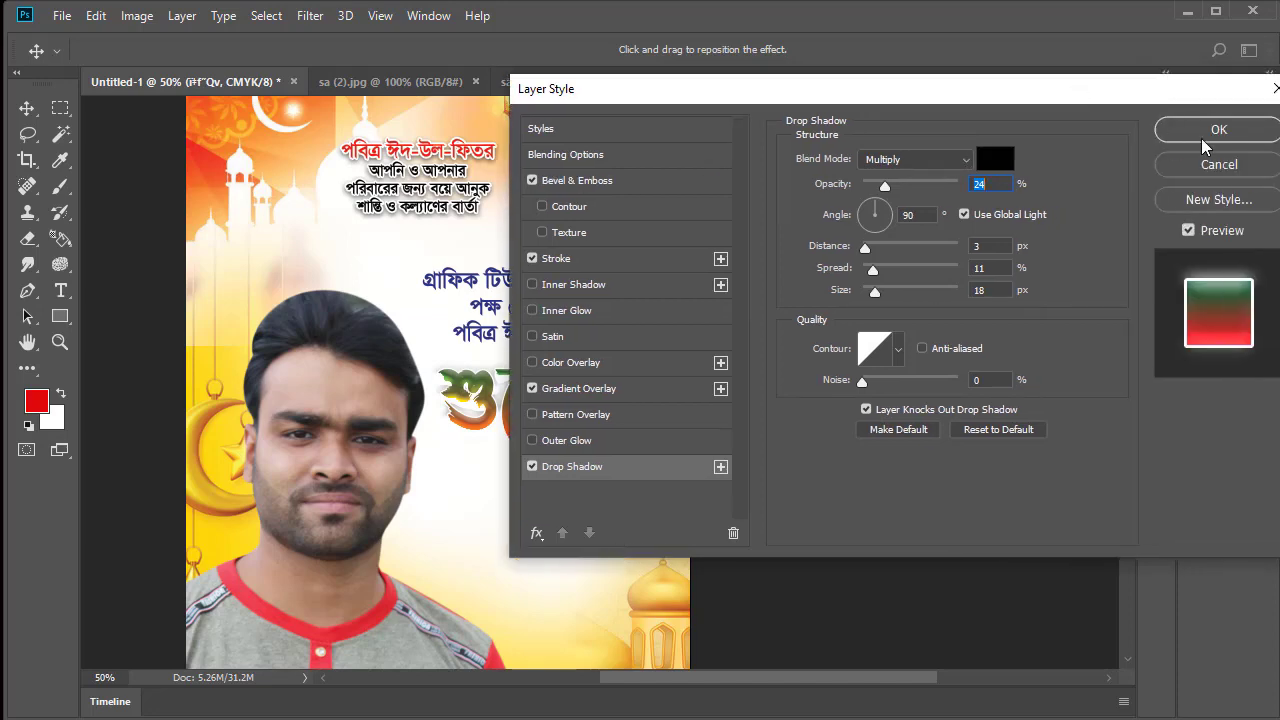
left_click(1206, 137)
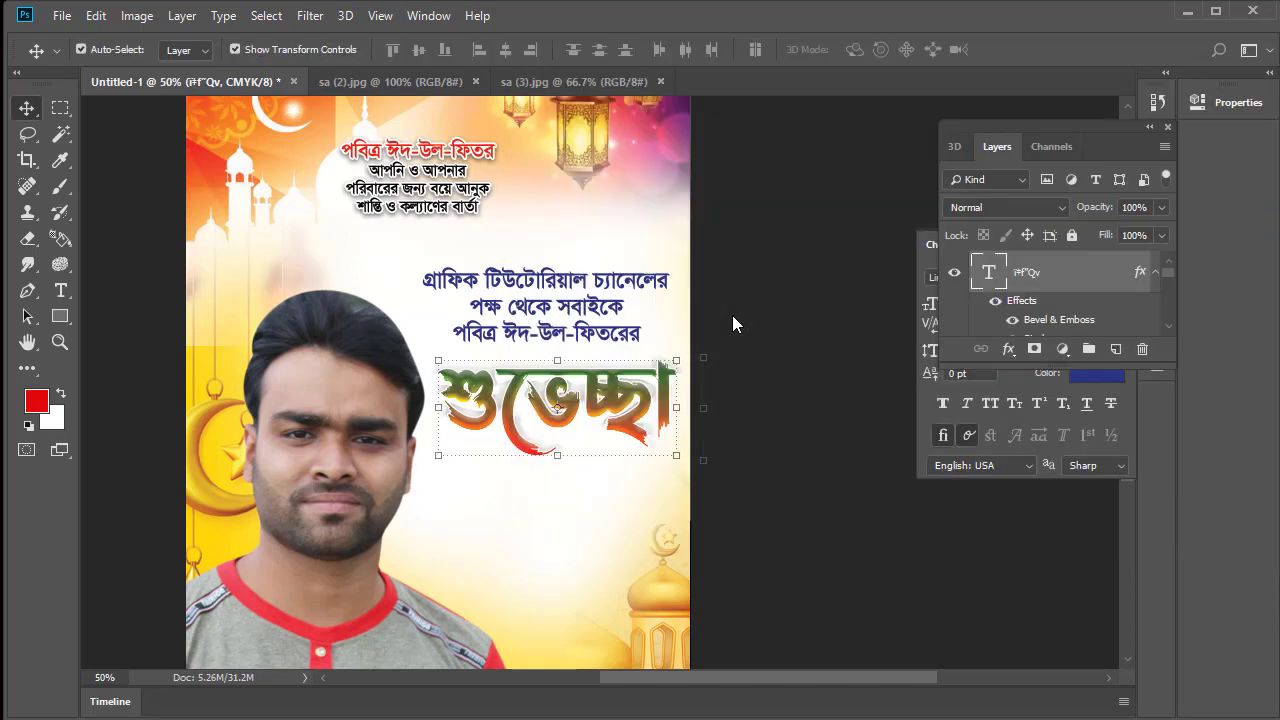
Paste the green Eid Mubarak lettering as pixels on a new layer, scaled below the headline.
left_click(790, 300)
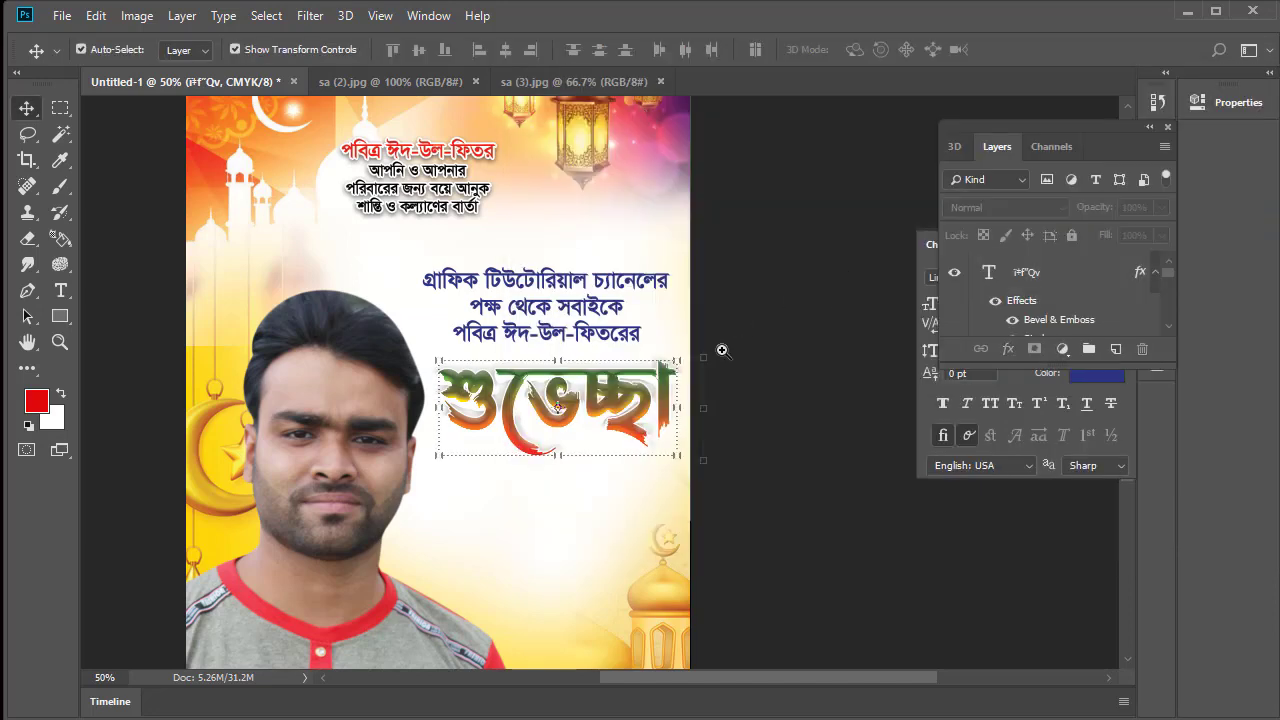
left_click(623, 411, "ctrl+alt")
left_click(514, 457, "ctrl")
key("ctrl+shift+alt+n")
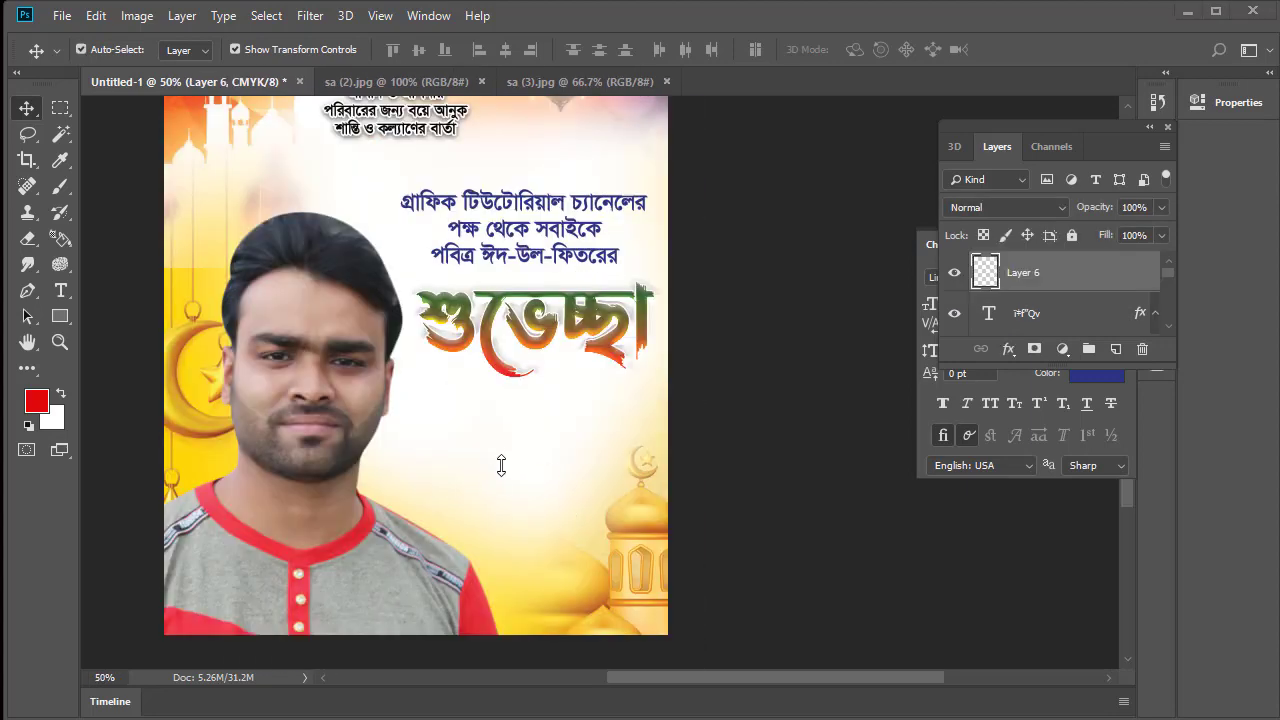
key("ctrl+v")
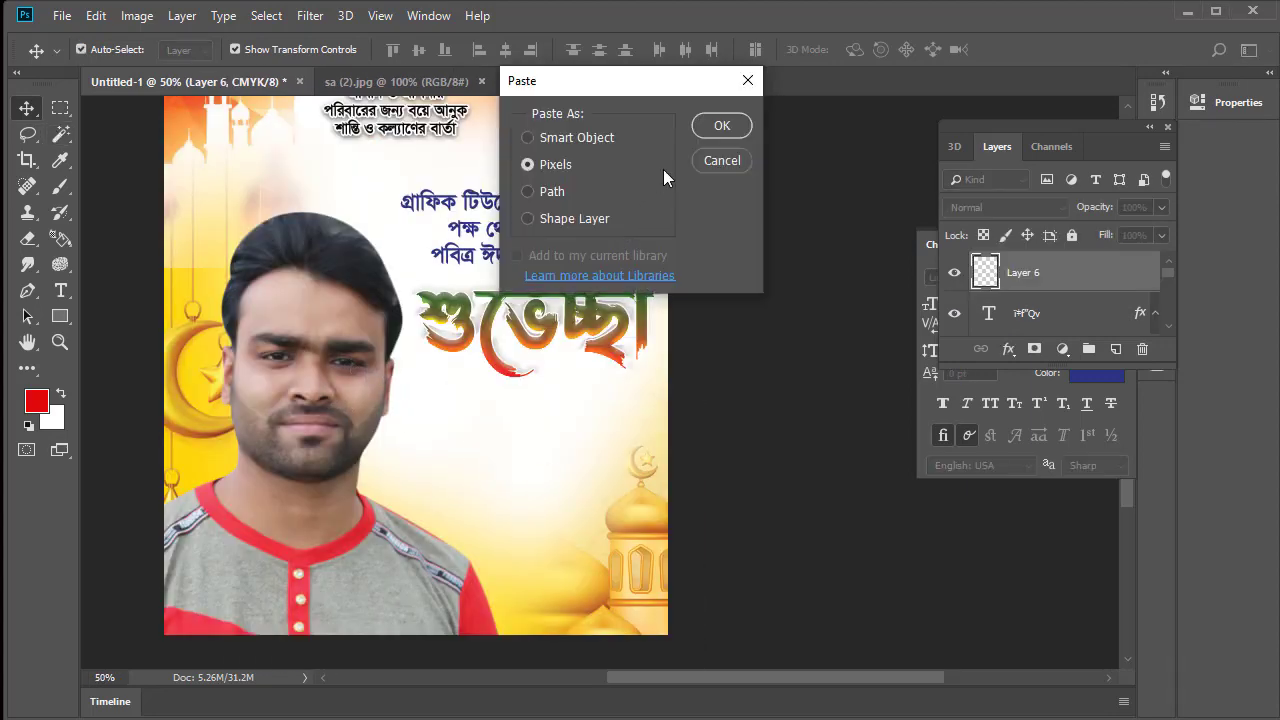
left_click(722, 125)
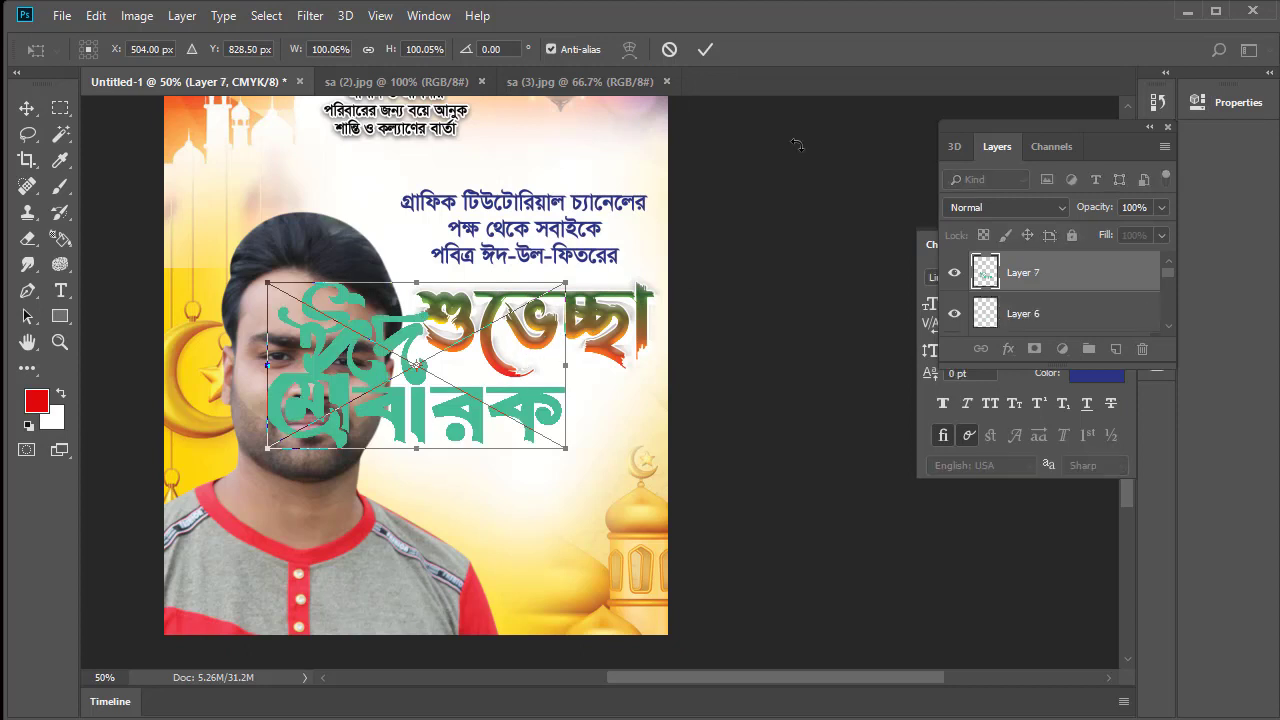
left_click(705, 49)
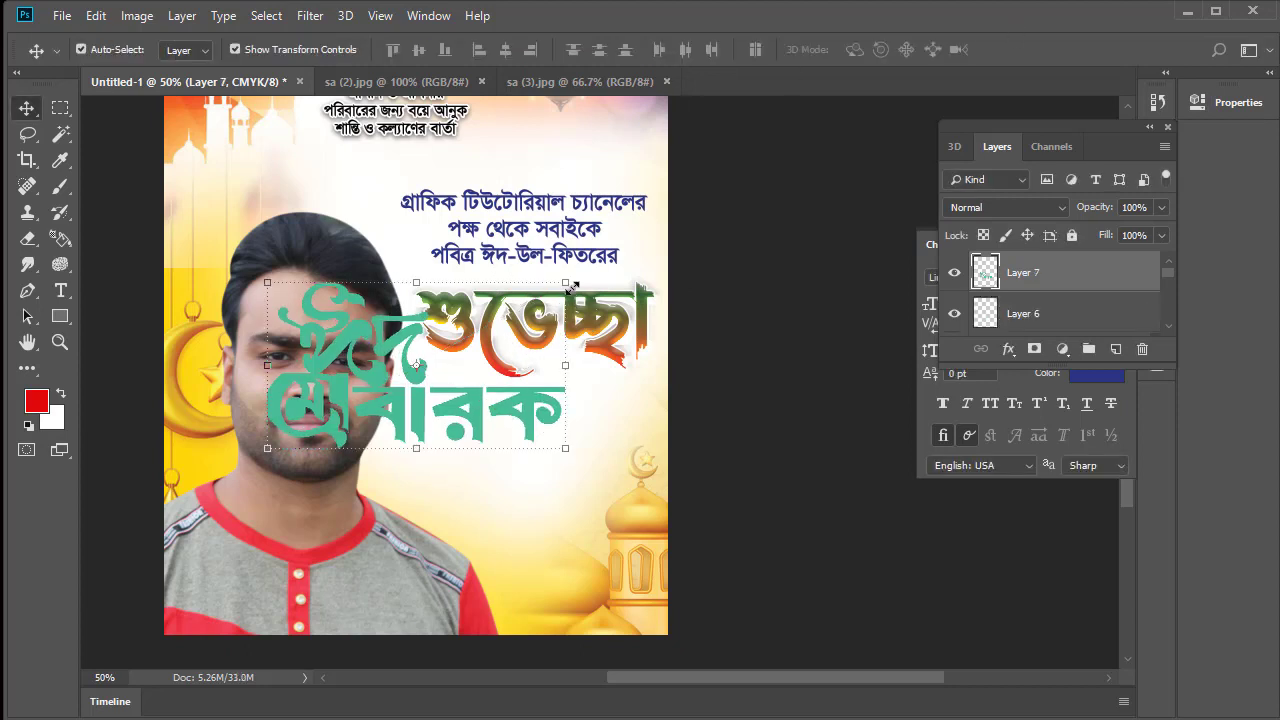
left_click_drag(571, 287, 476, 332)
mouse_move(386, 408)
left_mouse_down()
mouse_move(503, 430)
mouse_move(515, 464)
left_mouse_up()
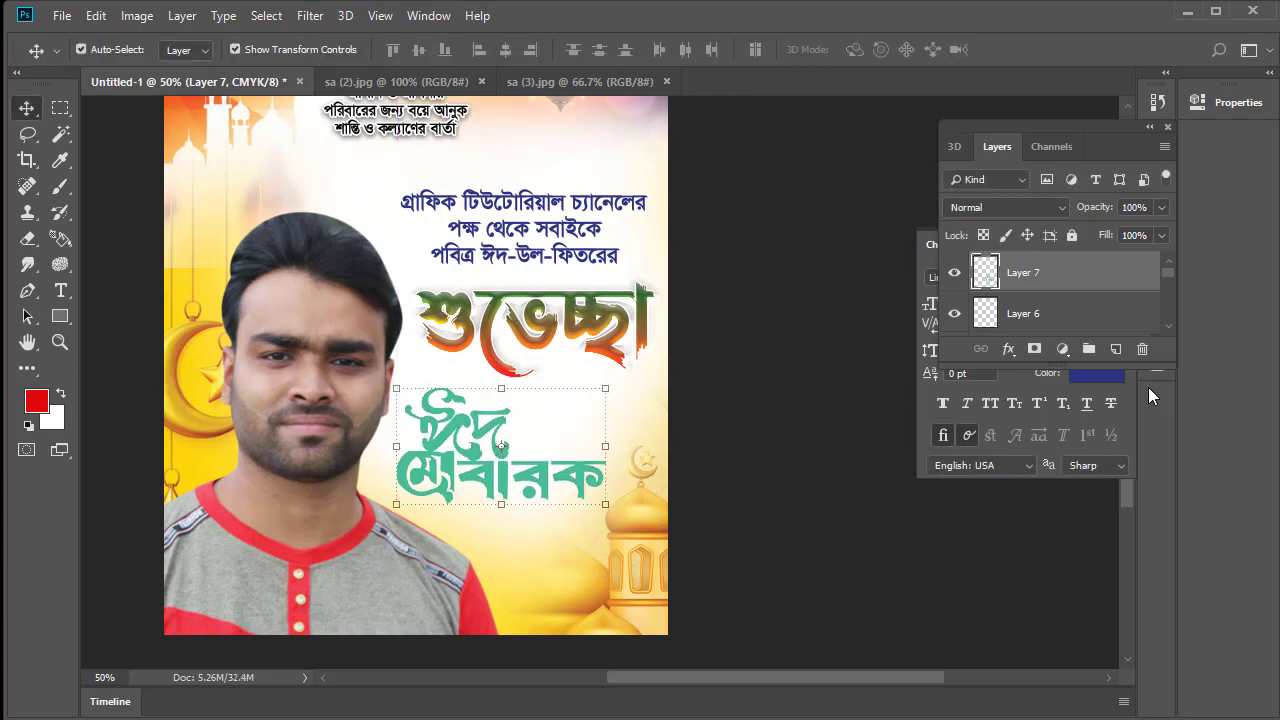
Give the Eid Mubarak lettering a drop shadow at 100% opacity.
right_click(1085, 276)
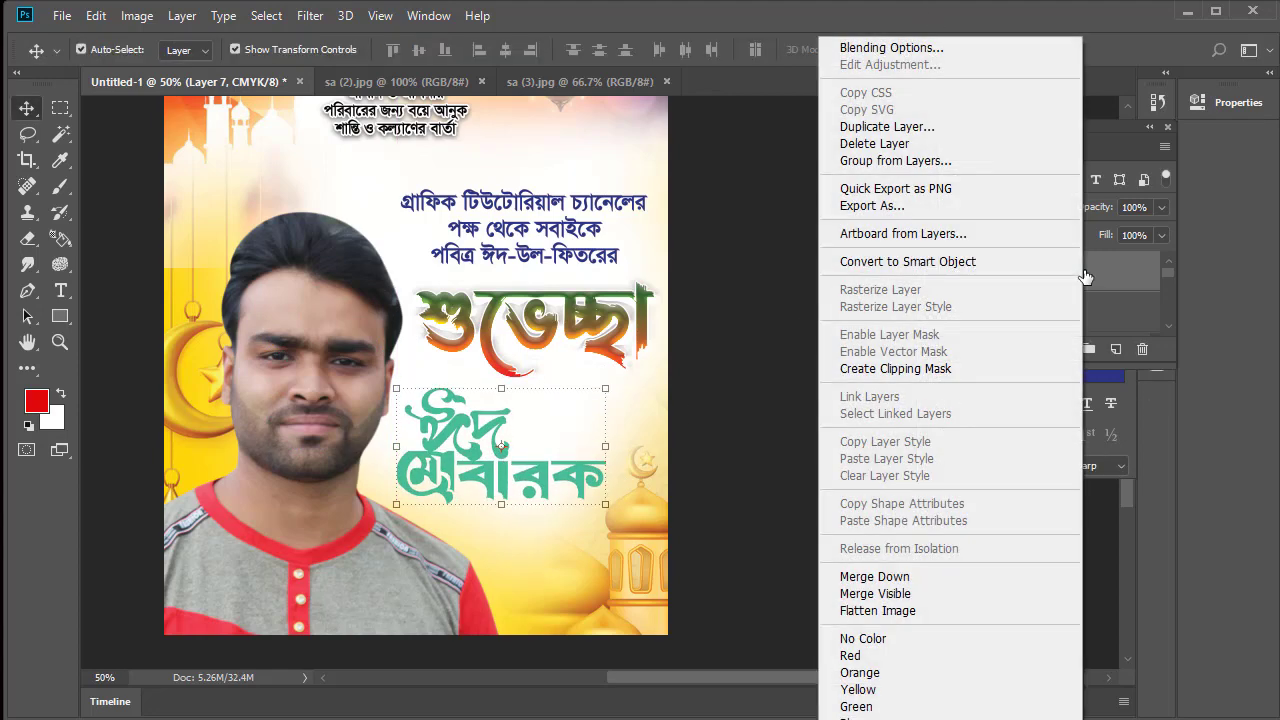
left_click(918, 48)
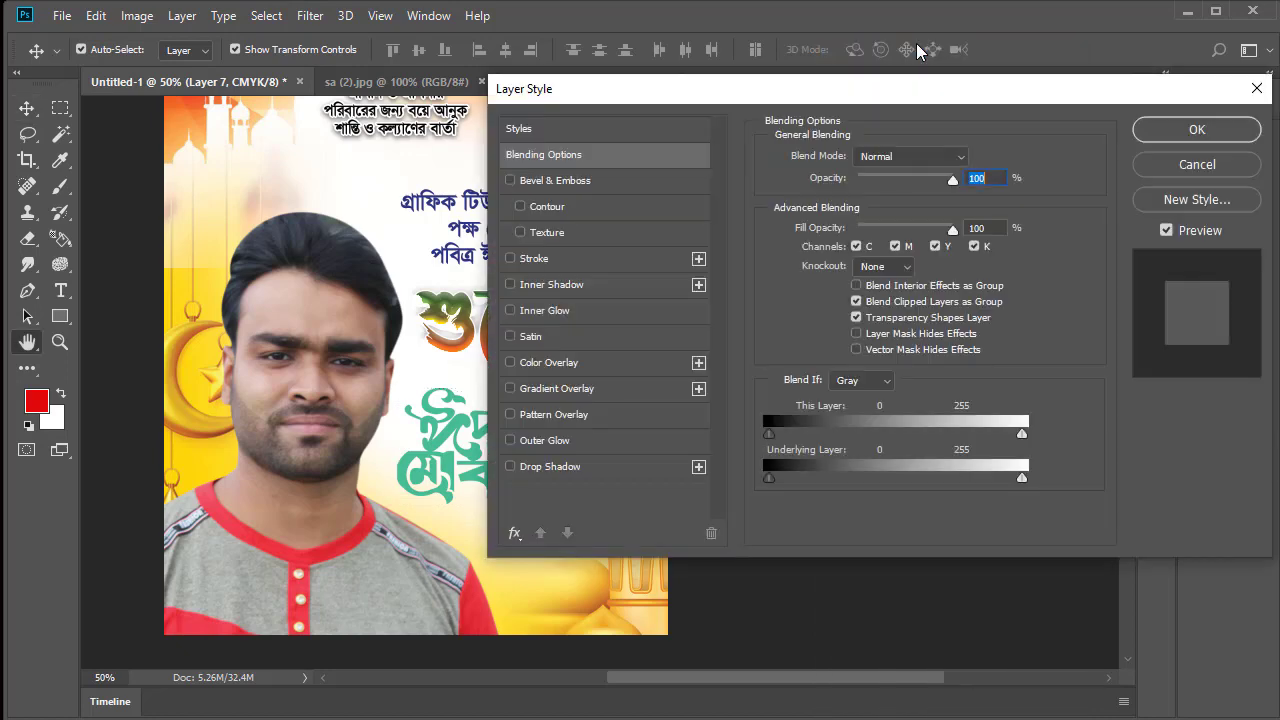
left_click_drag(627, 105, 783, 30)
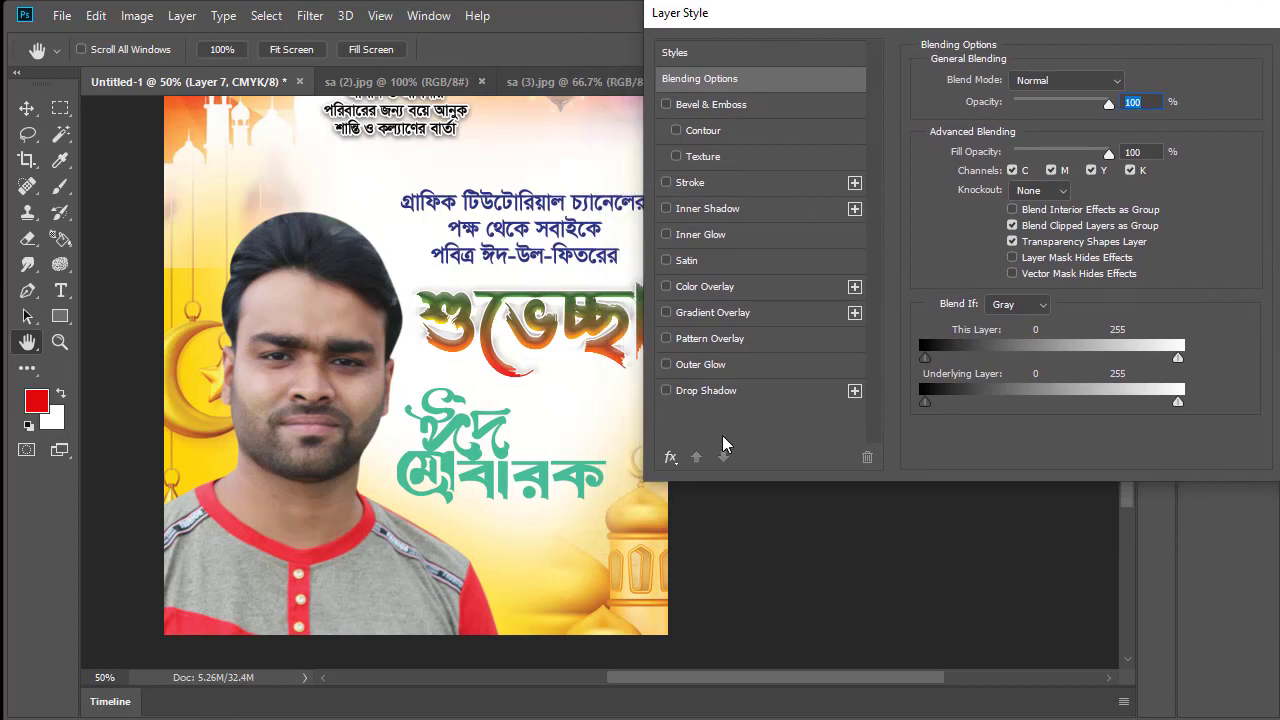
left_click(667, 391)
left_click(720, 391)
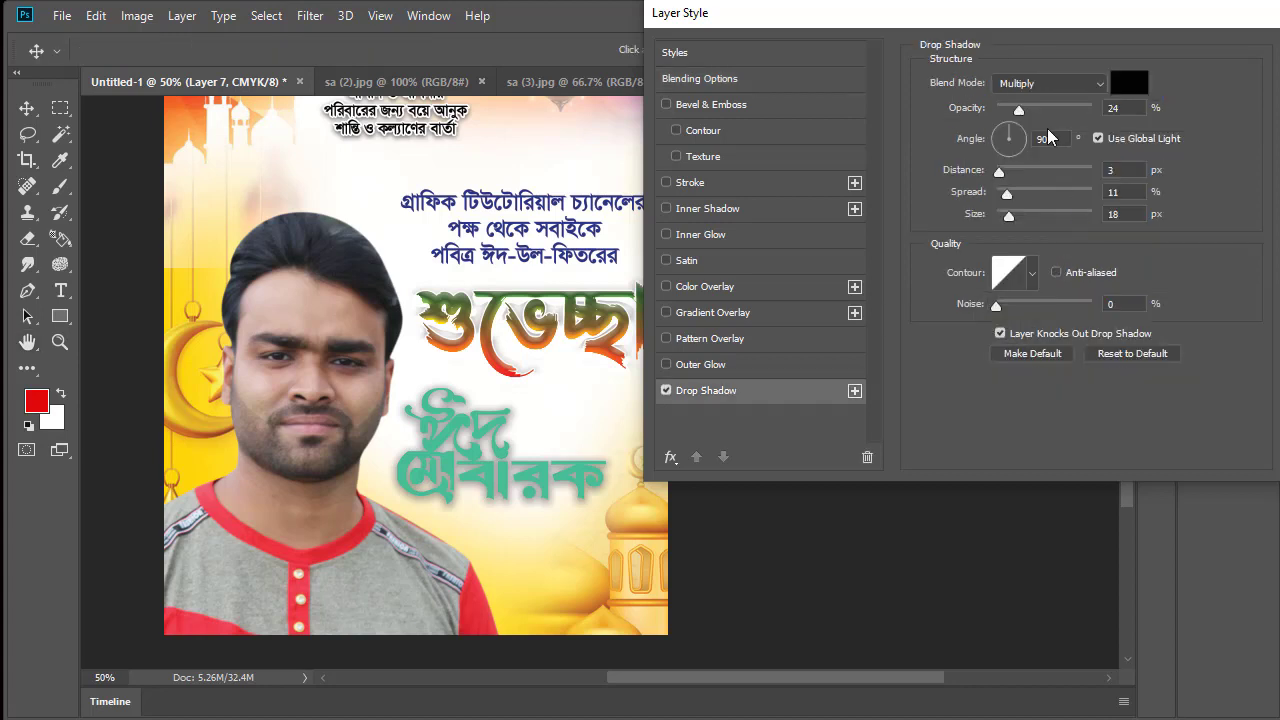
left_click_drag(1026, 109, 1099, 111)
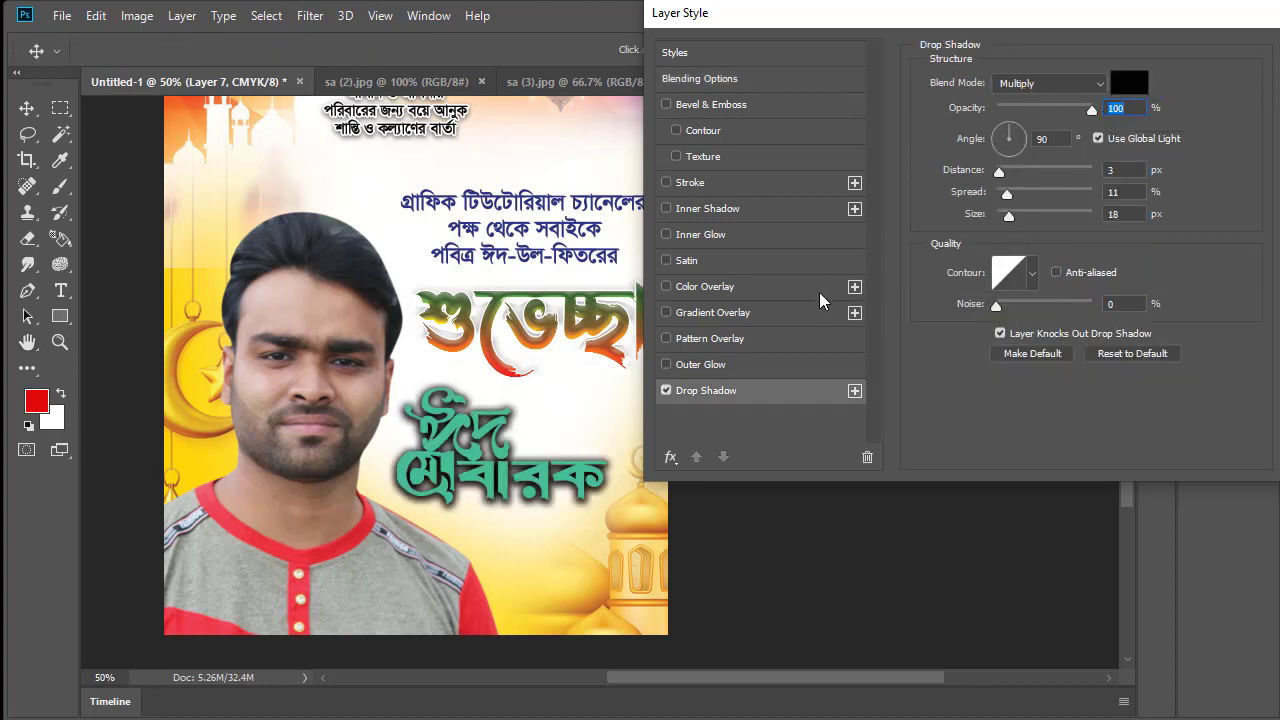
Add an Orange, Yellow, Orange gradient overlay to the lettering.
left_click(668, 313)
left_click(710, 314)
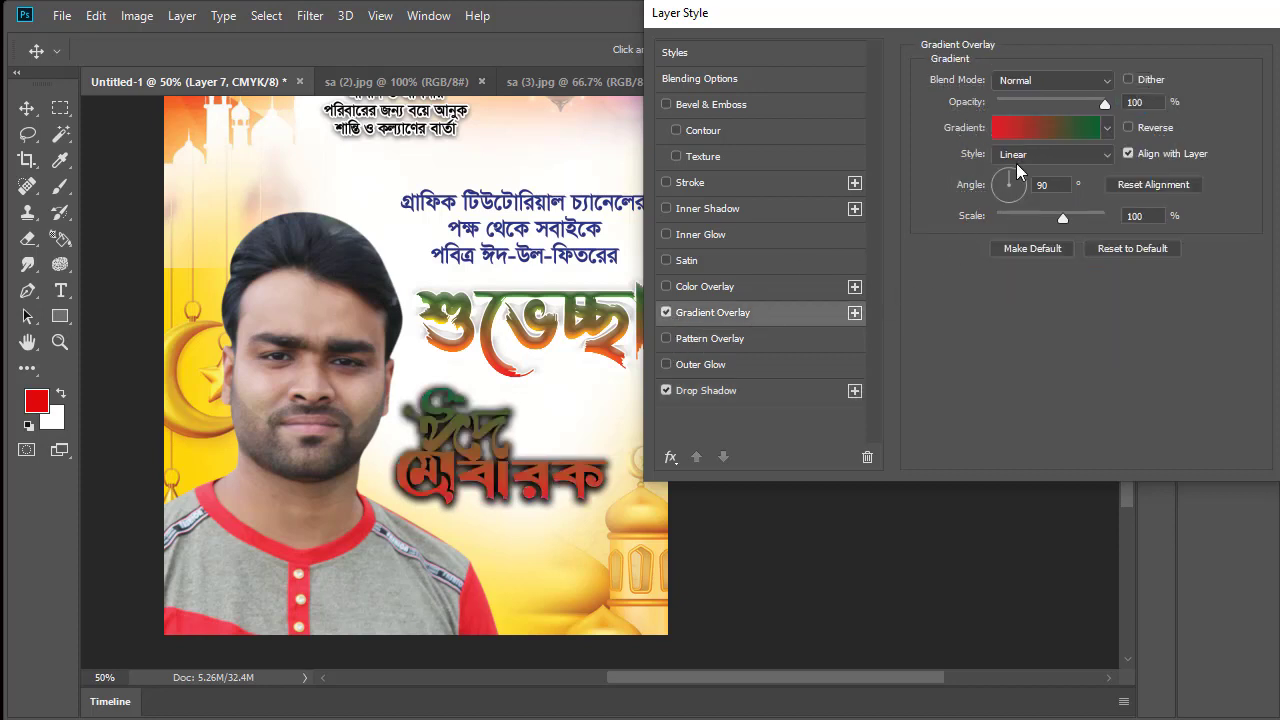
left_click(1046, 128)
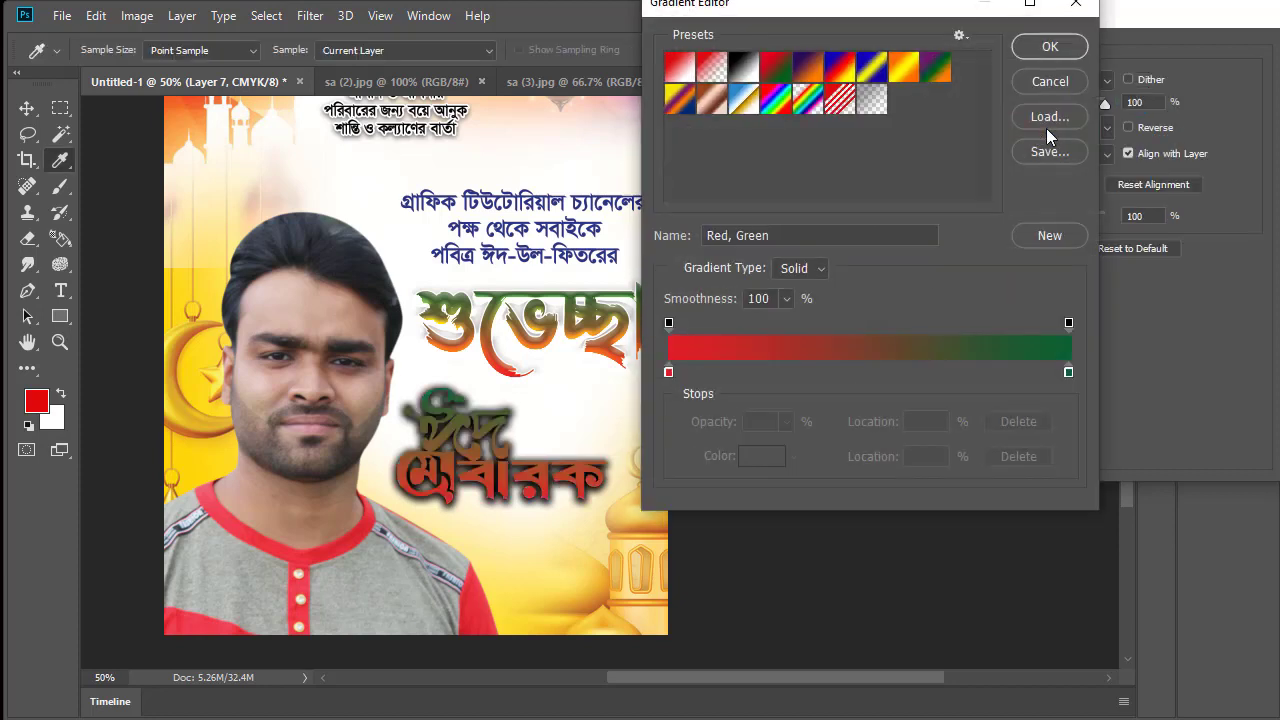
left_click(904, 68)
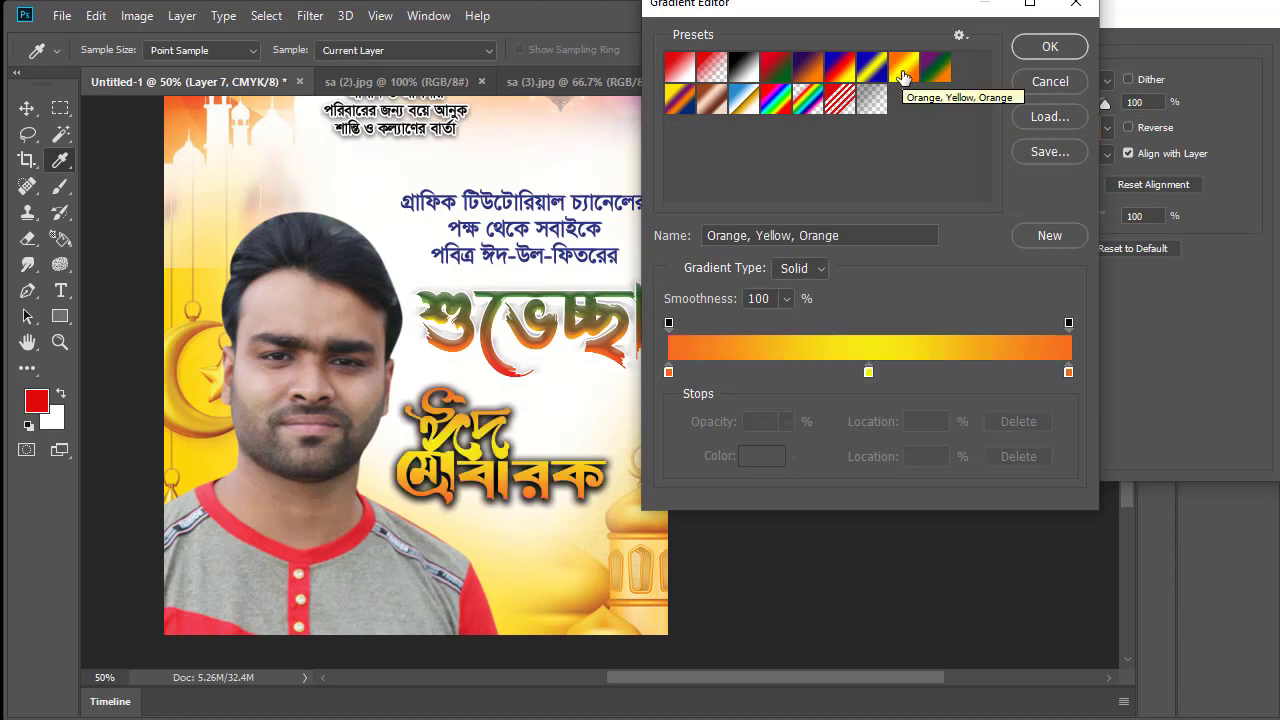
left_click(1035, 48)
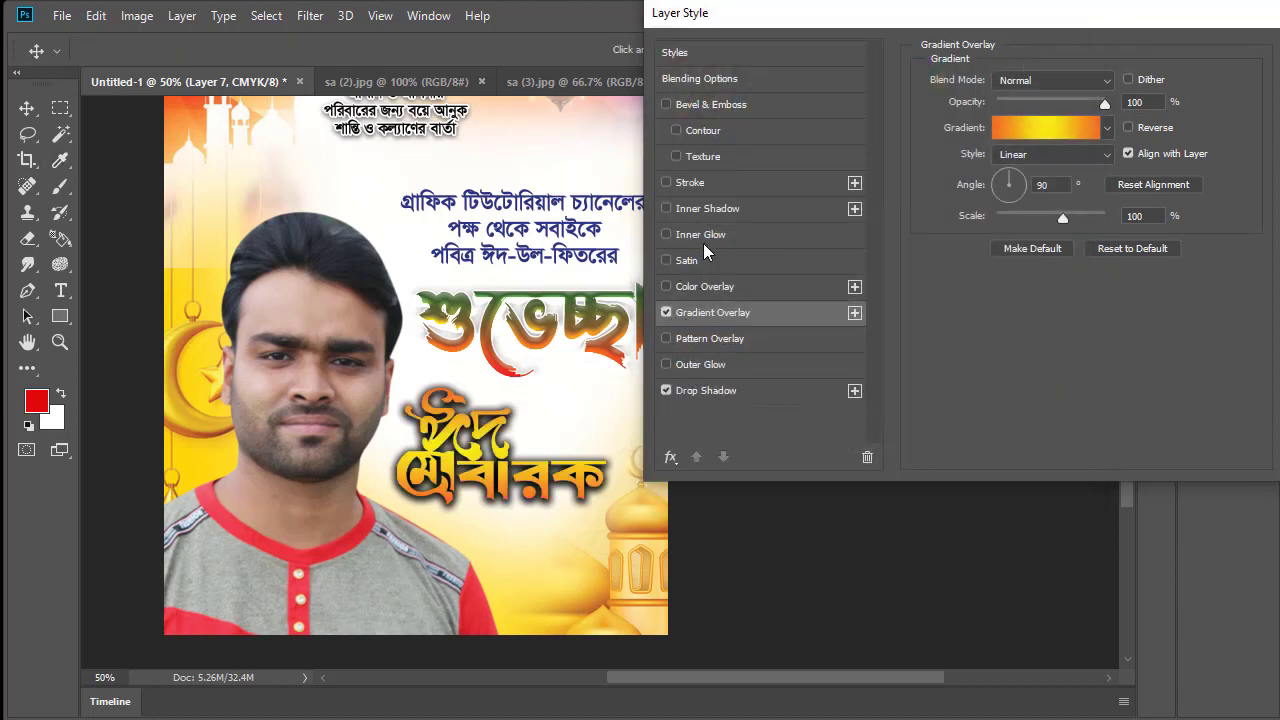
Add a Bevel & Emboss with size 13 and depth 95, apply, and deselect the layer.
left_click(666, 105)
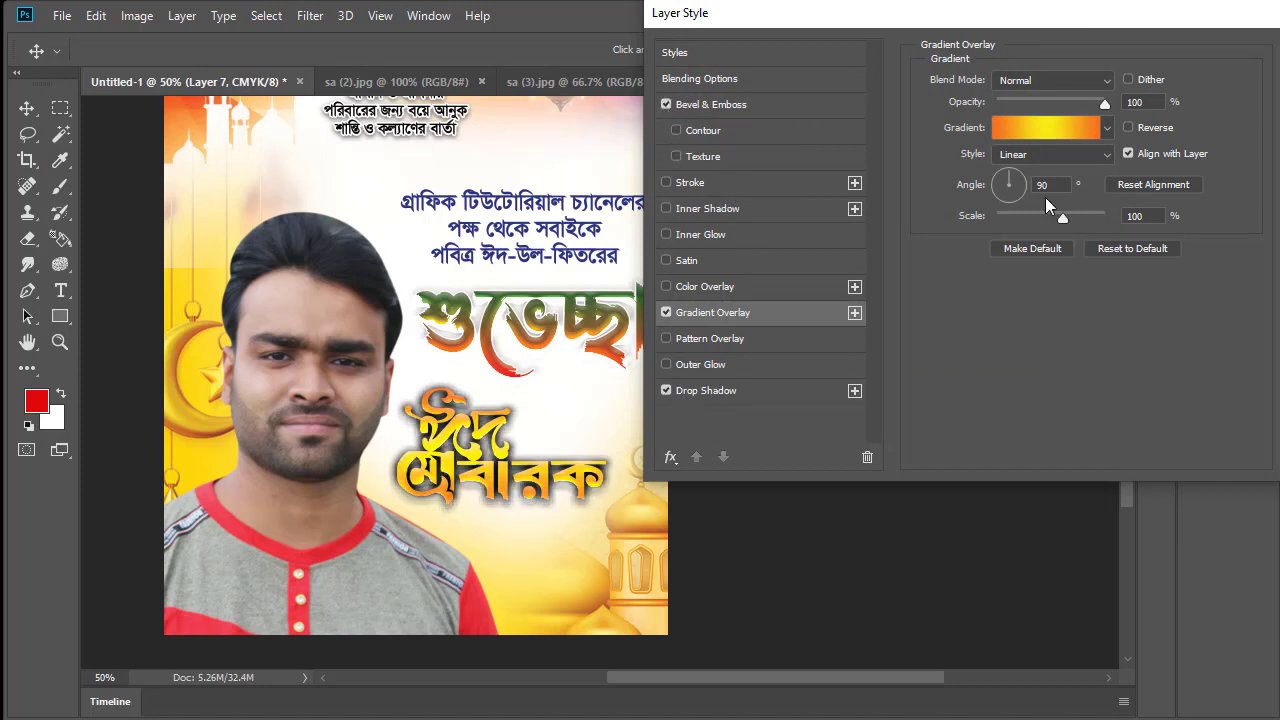
left_click(730, 105)
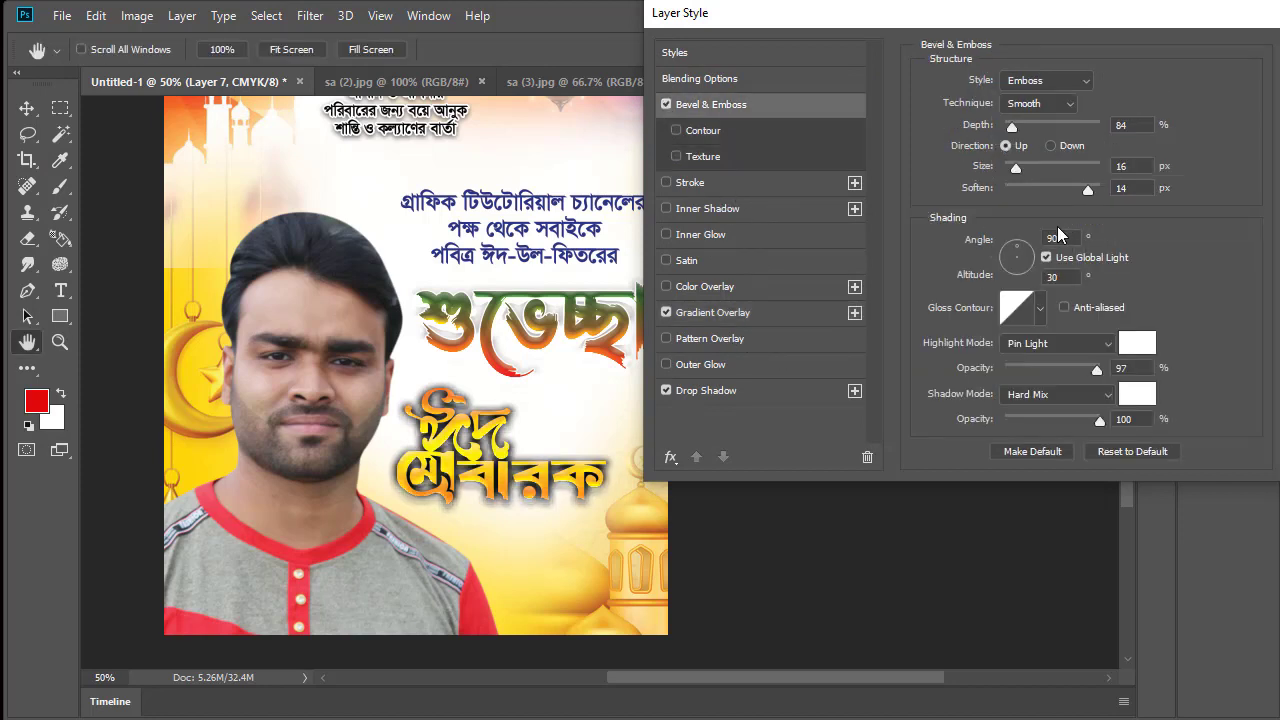
mouse_move(1016, 167)
left_mouse_down()
mouse_move(1070, 167)
mouse_move(1015, 167)
left_mouse_up()
mouse_move(1014, 124)
left_mouse_down()
mouse_move(1039, 124)
mouse_move(976, 132)
mouse_move(1027, 127)
mouse_move(1010, 129)
left_mouse_up()
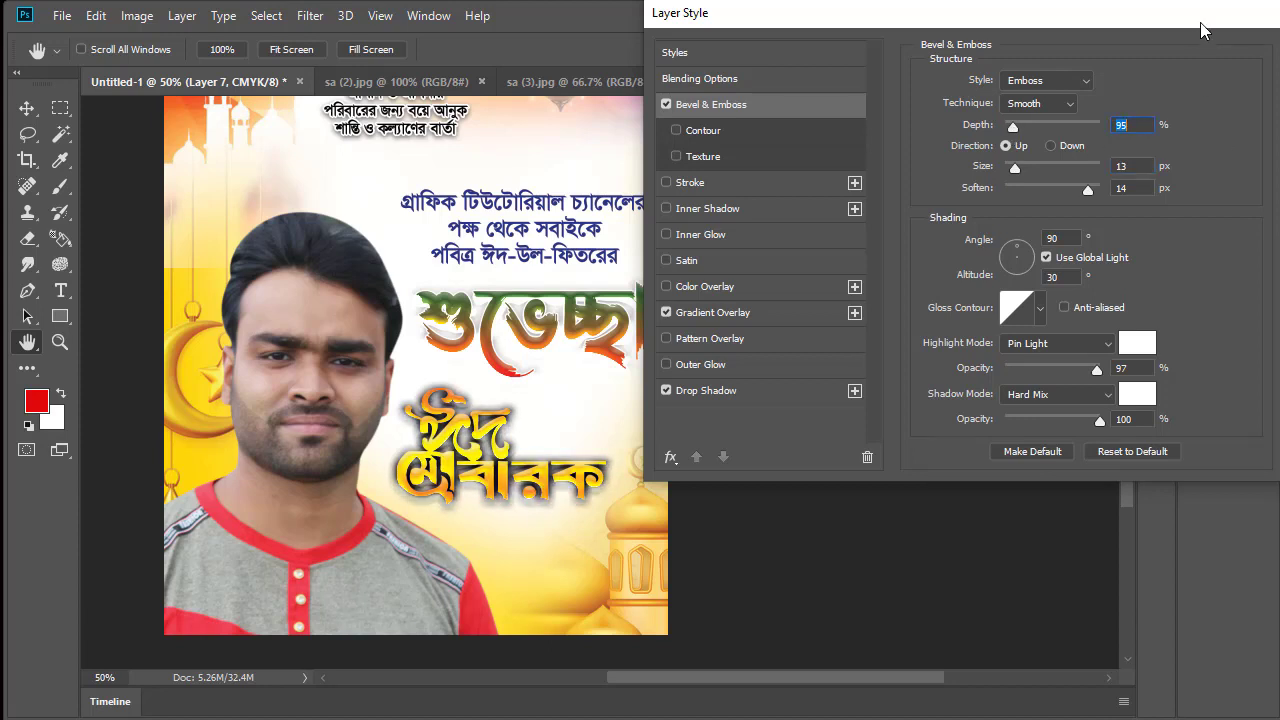
left_click_drag(1201, 22, 1090, 73)
left_click(1238, 124)
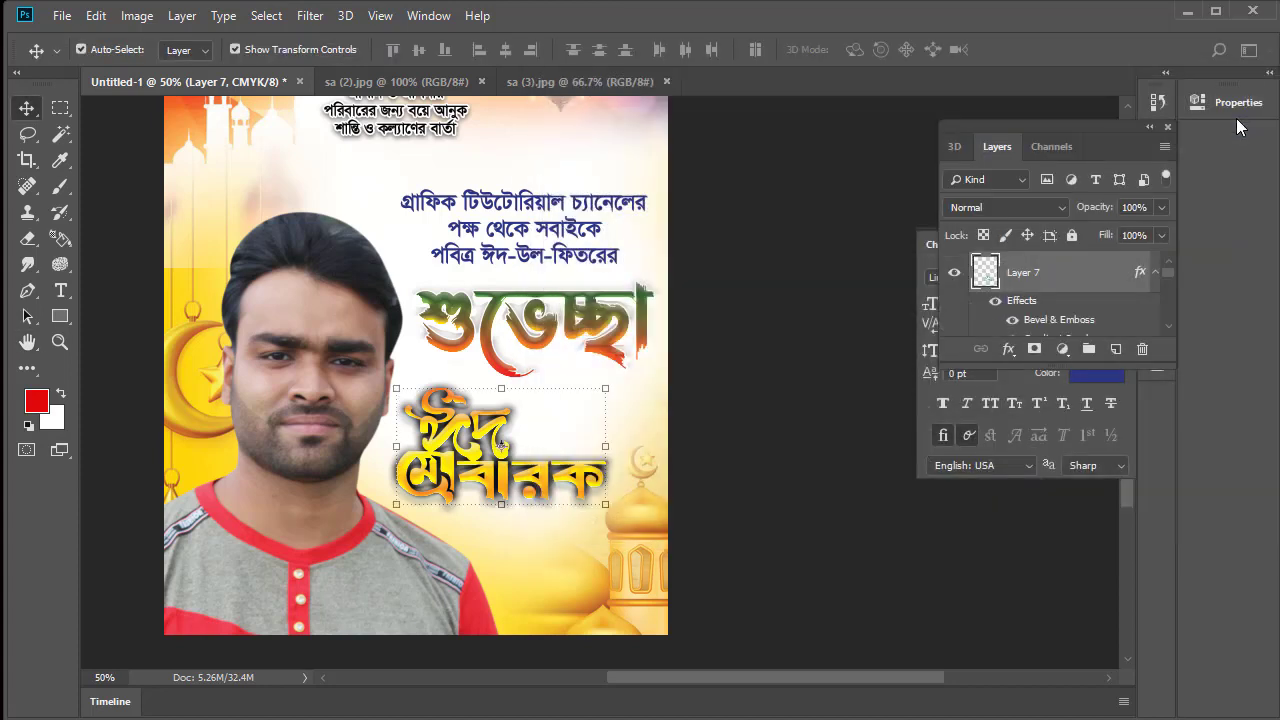
left_click(120, 242)
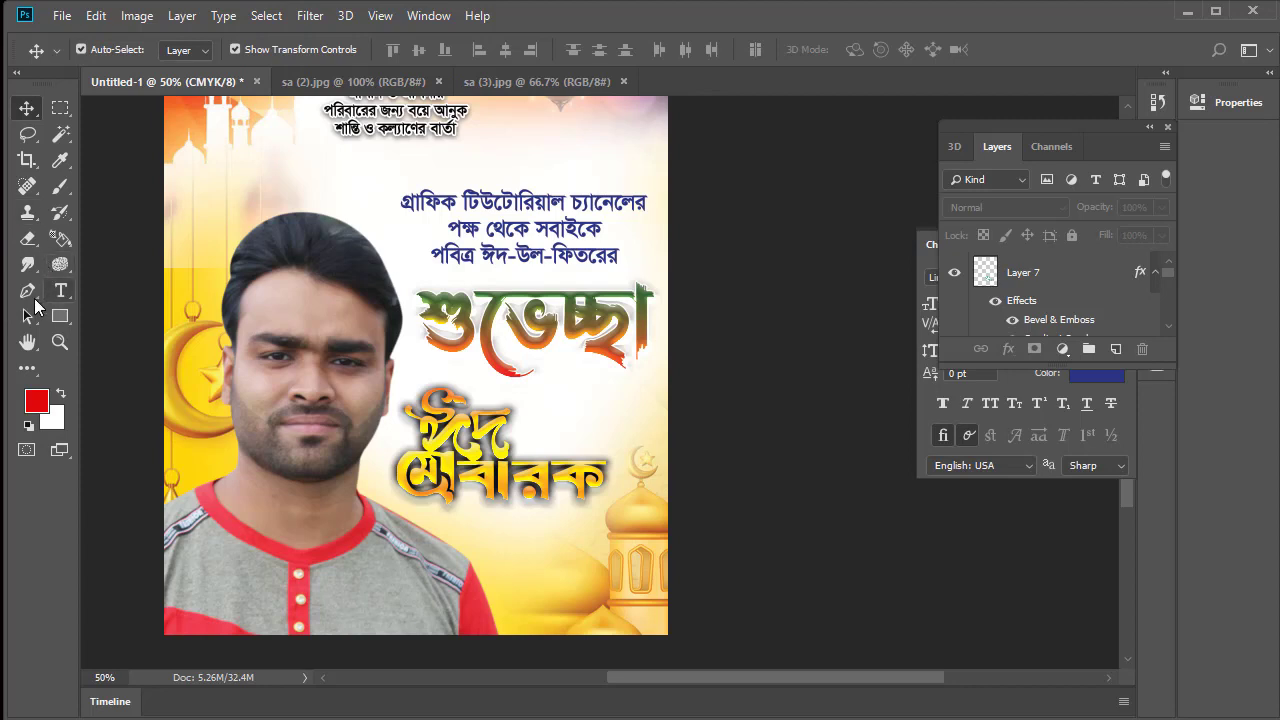
Draw a red angled Shape 1 across the poster's bottom edge with the Pen tool.
left_click(28, 291)
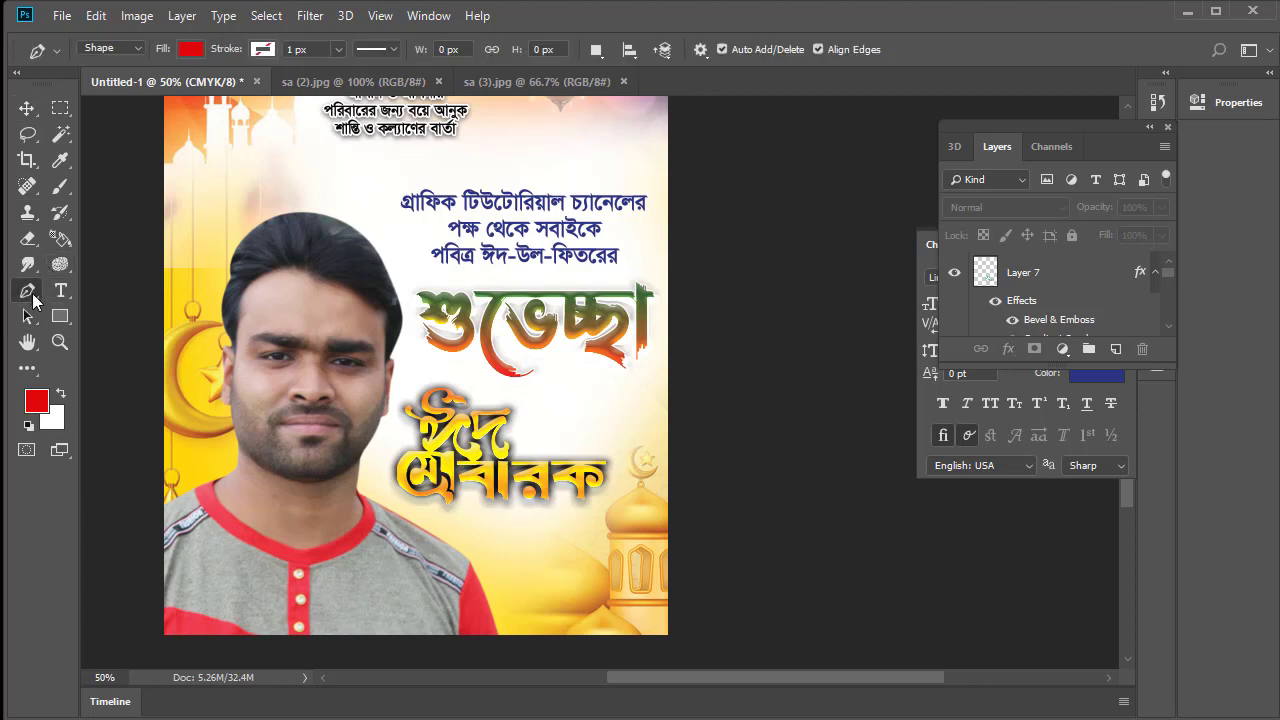
left_click(146, 621)
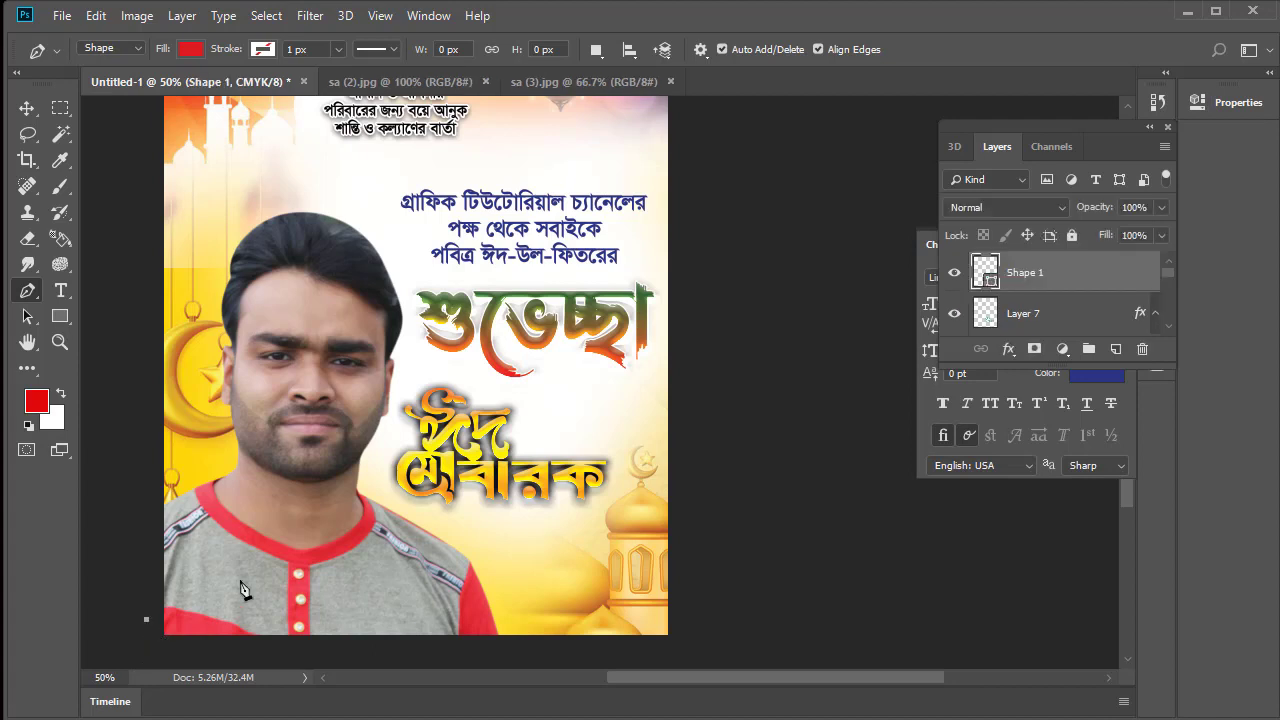
left_click(472, 556)
key("ctrl+z")
left_click_drag(480, 576, 638, 658)
left_click(147, 622)
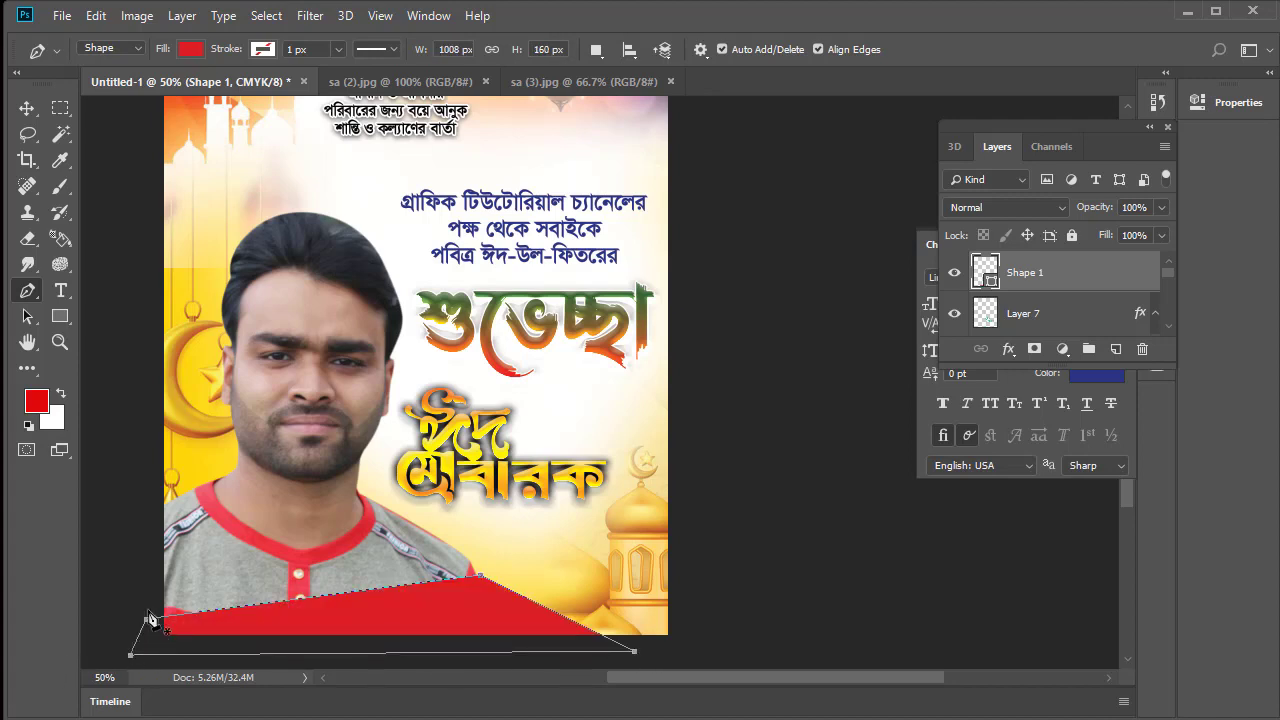
left_click(28, 108)
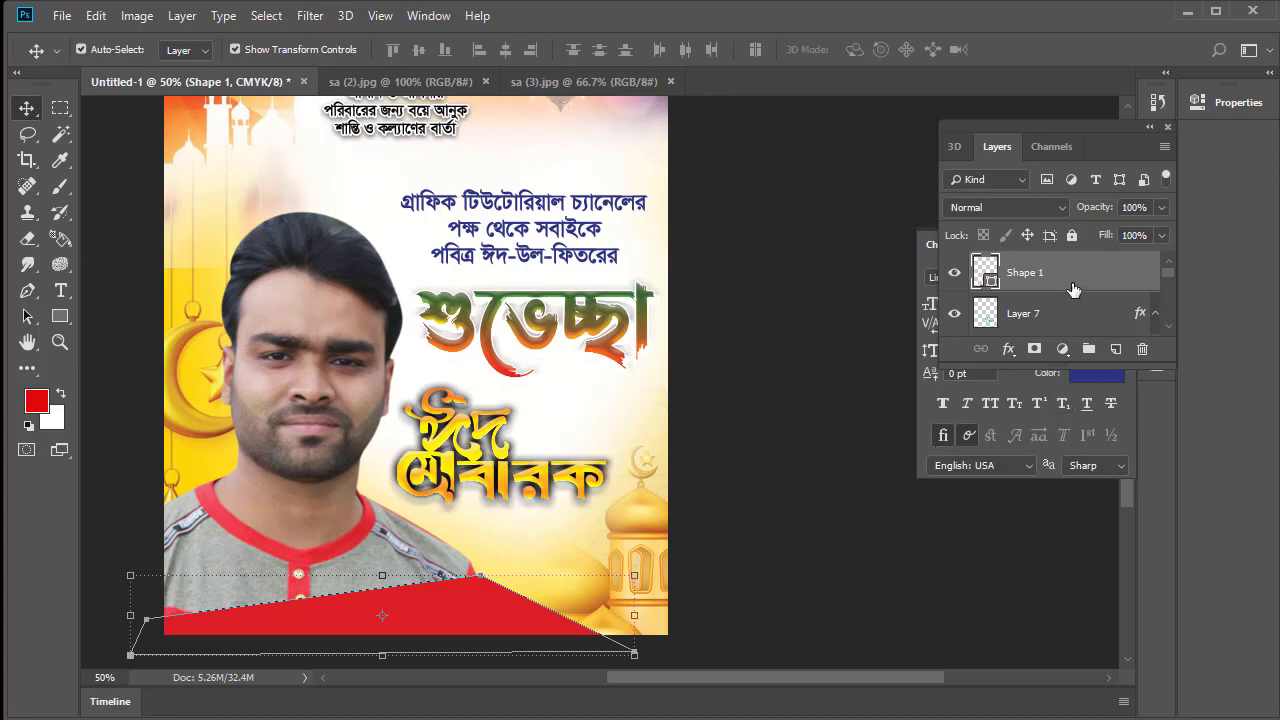
right_click(1072, 290)
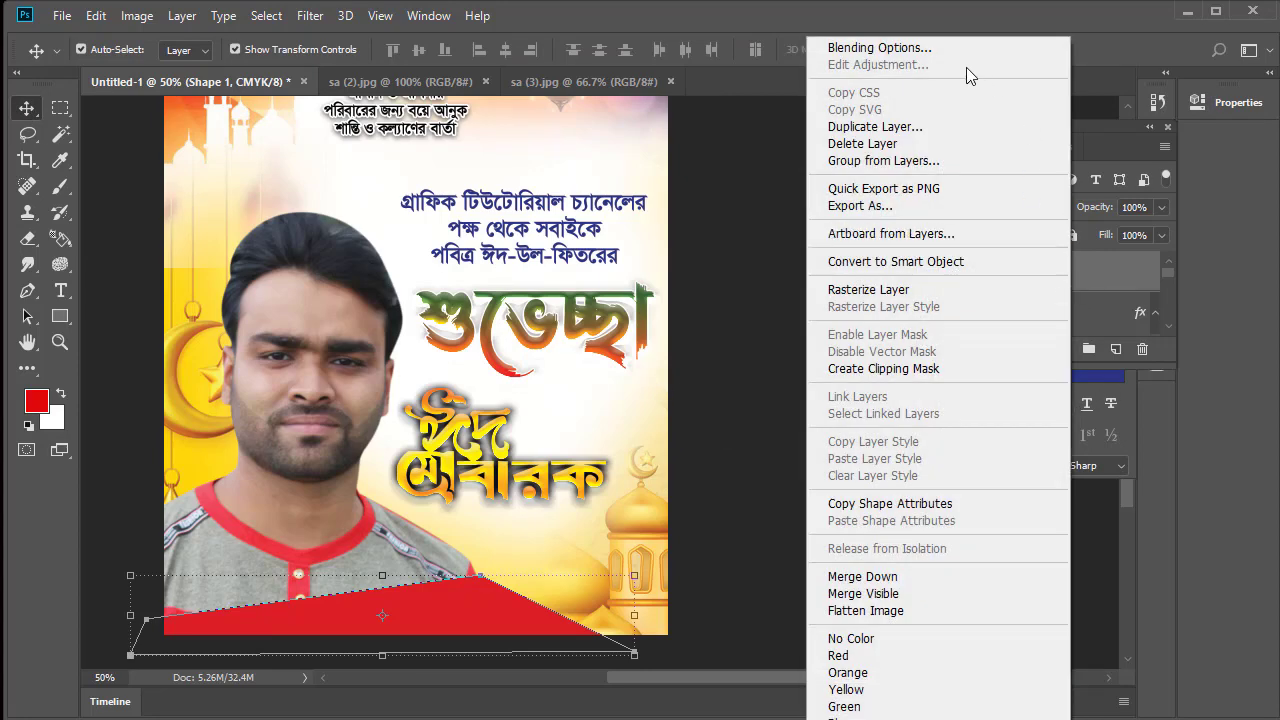
left_click(942, 48)
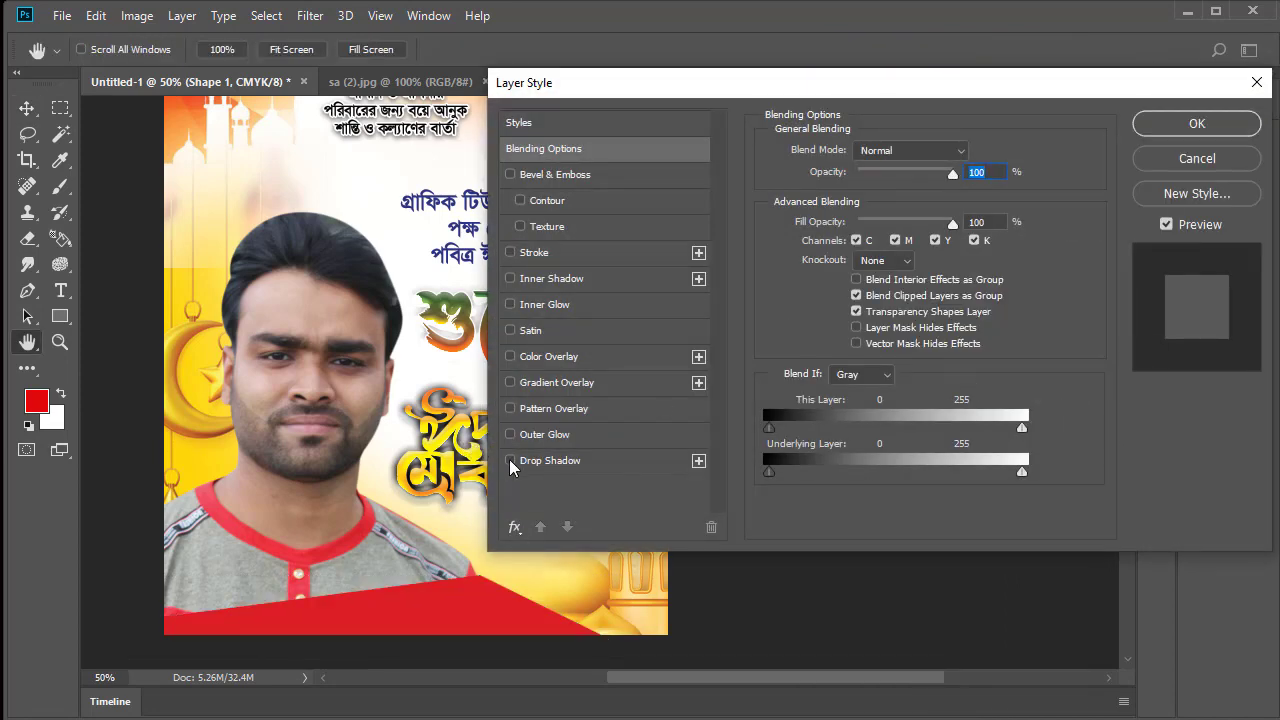
Add drop shadow, bevel and emboss, and a solid orange gradient overlay without the yellow stop.
left_click(510, 460)
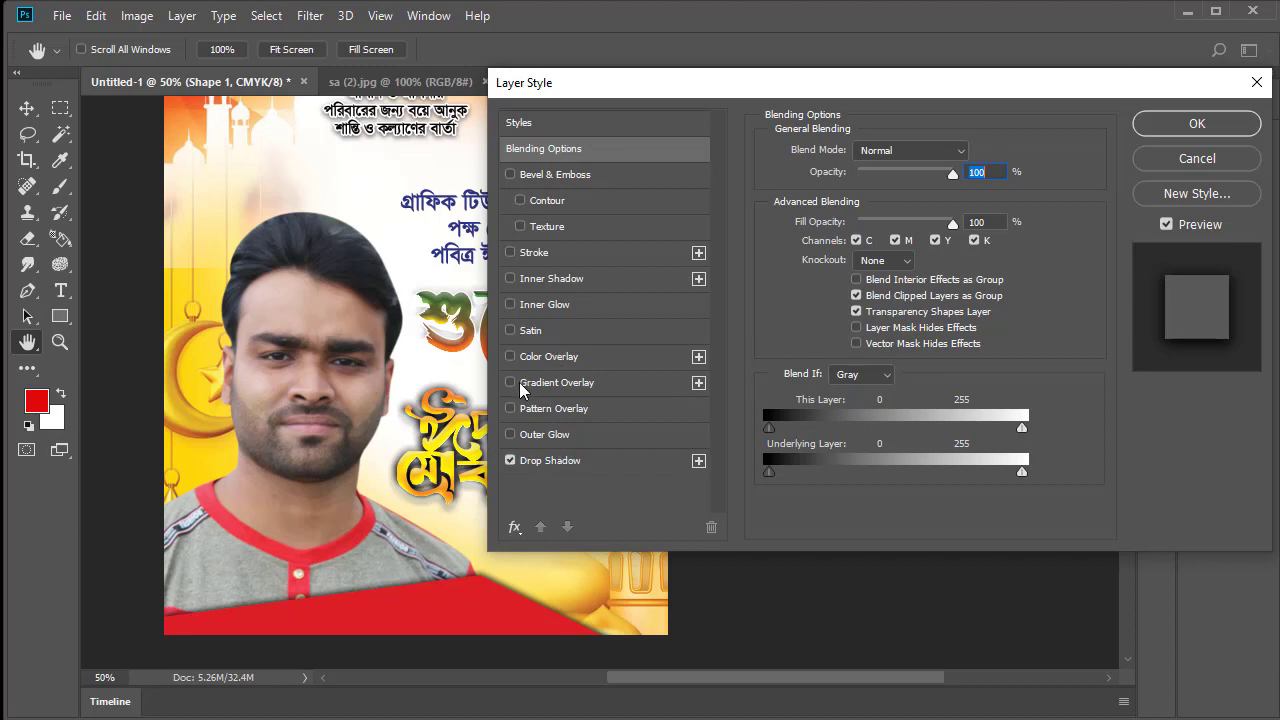
left_click(511, 383)
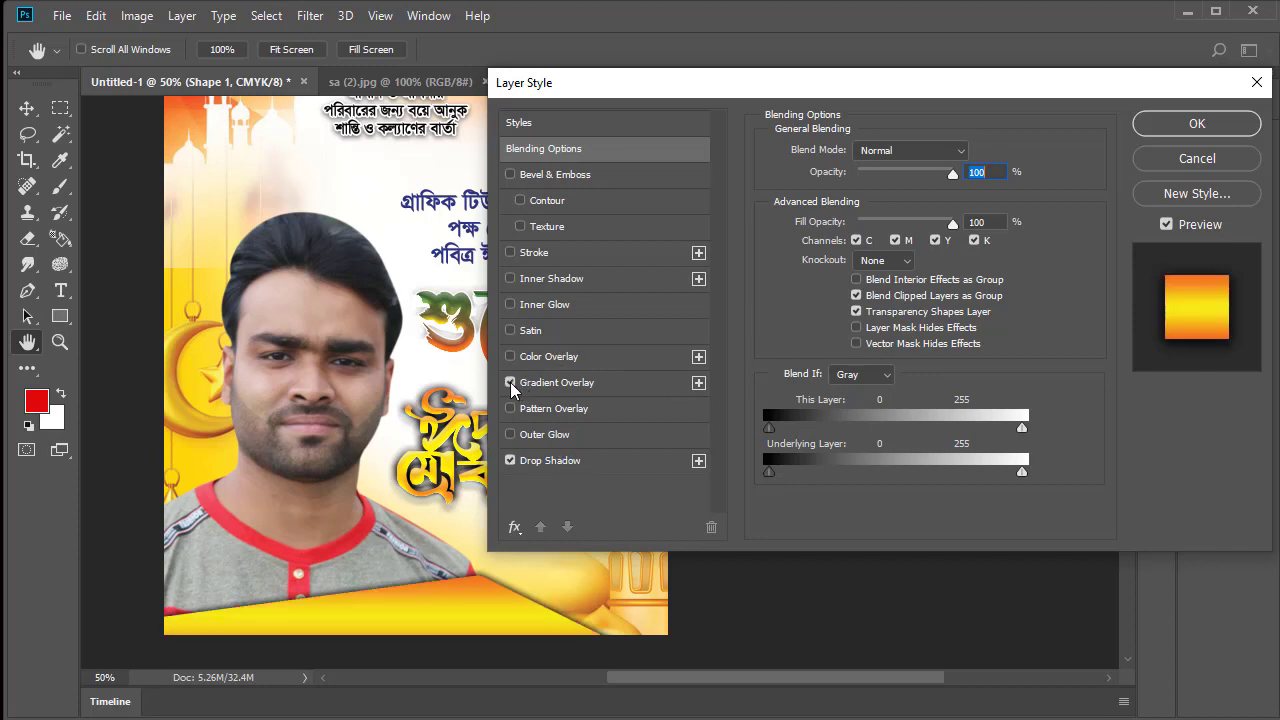
left_click(511, 175)
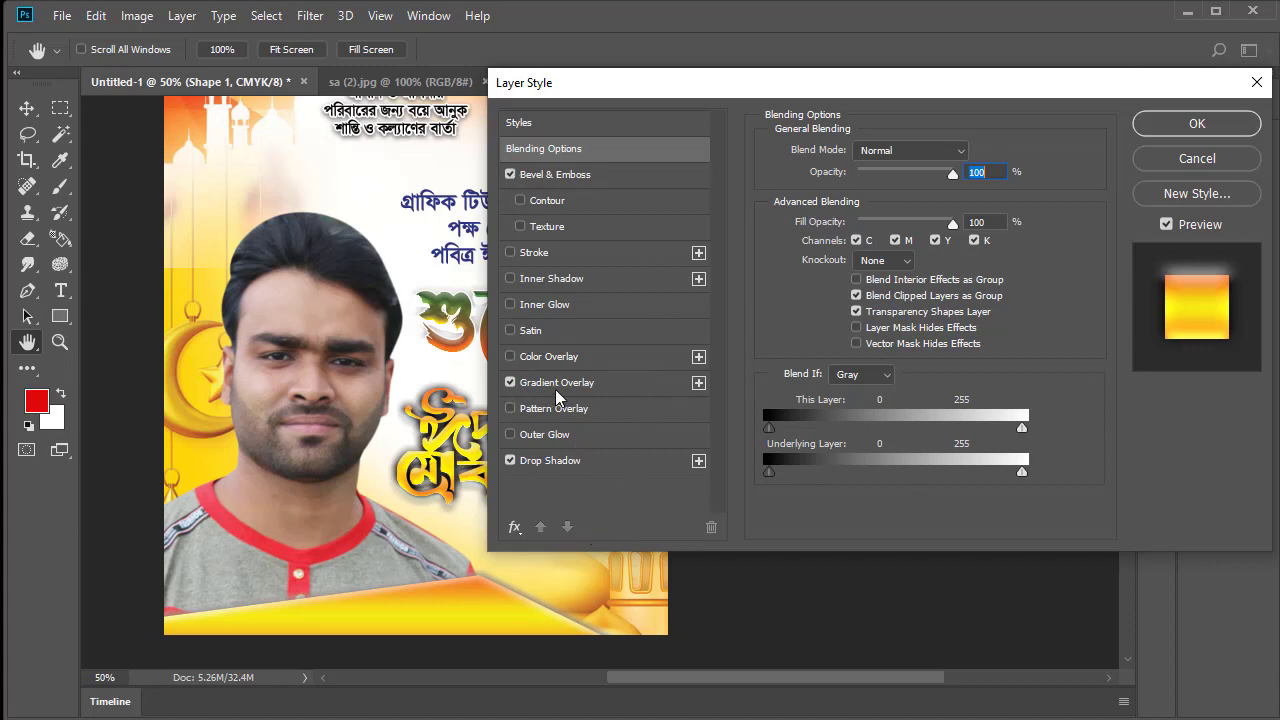
left_click(585, 383)
left_click(895, 203)
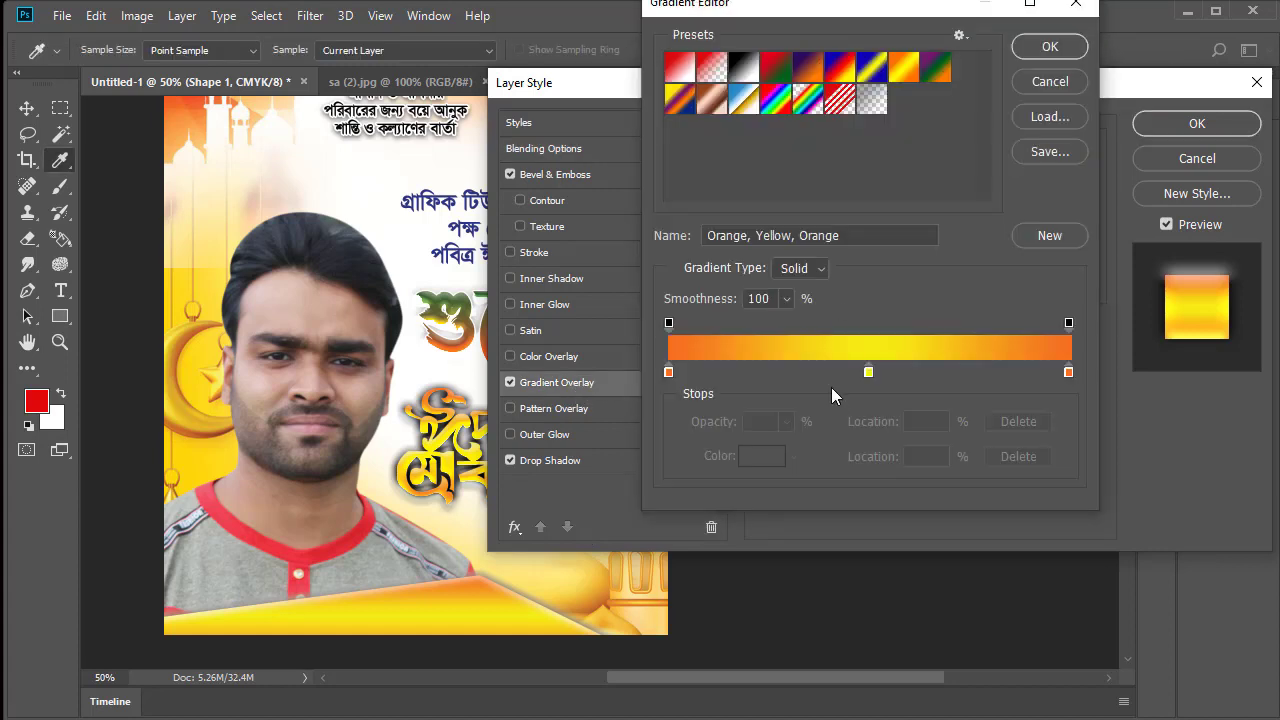
left_click_drag(868, 373, 874, 403)
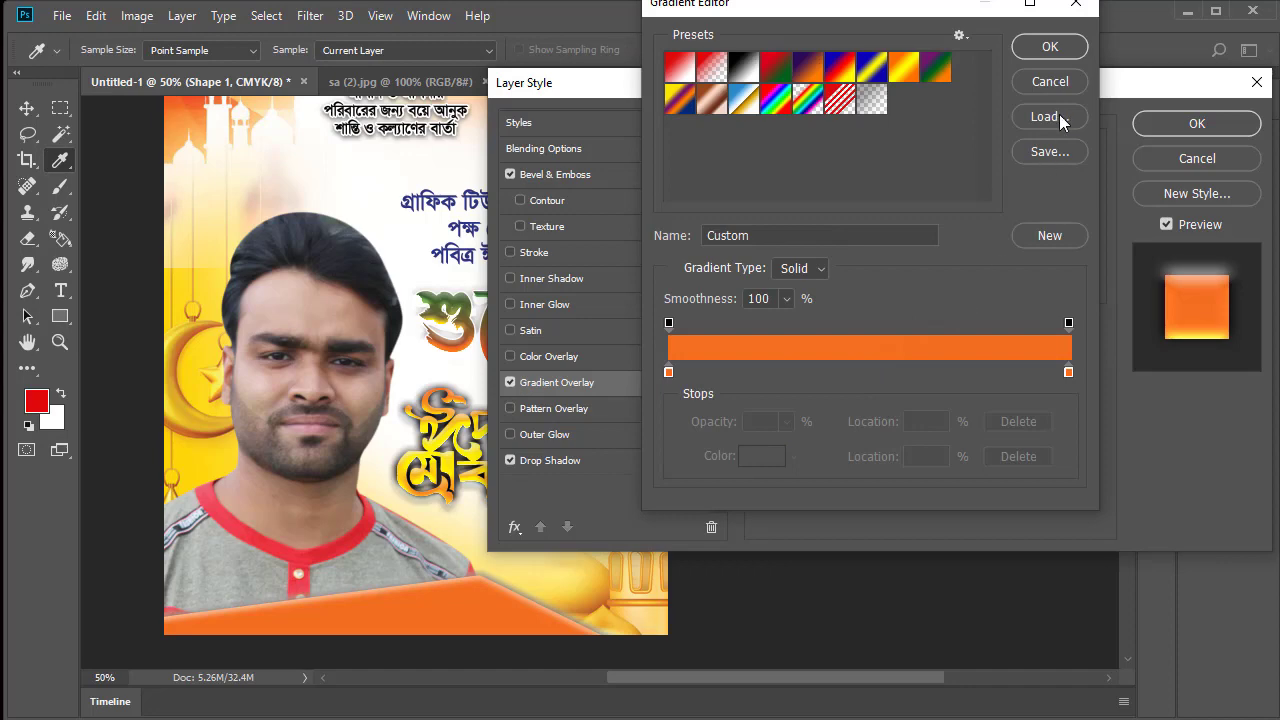
left_click(1050, 47)
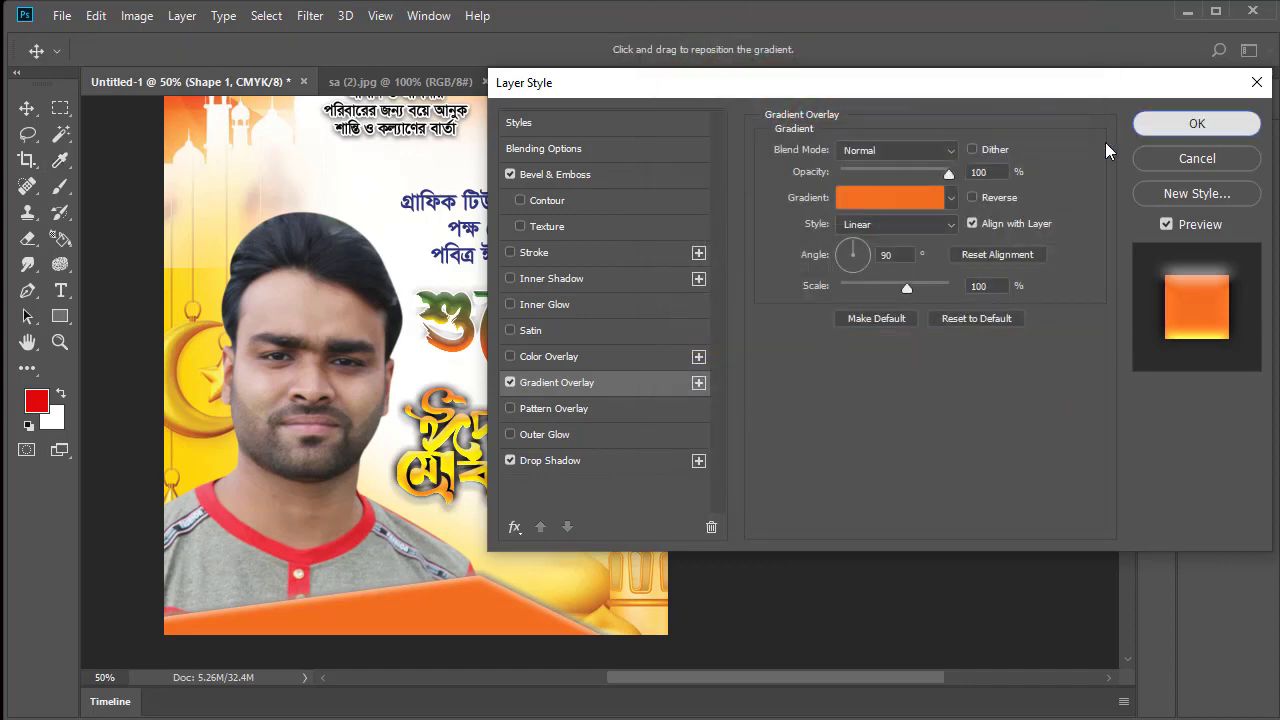
left_click(1197, 124)
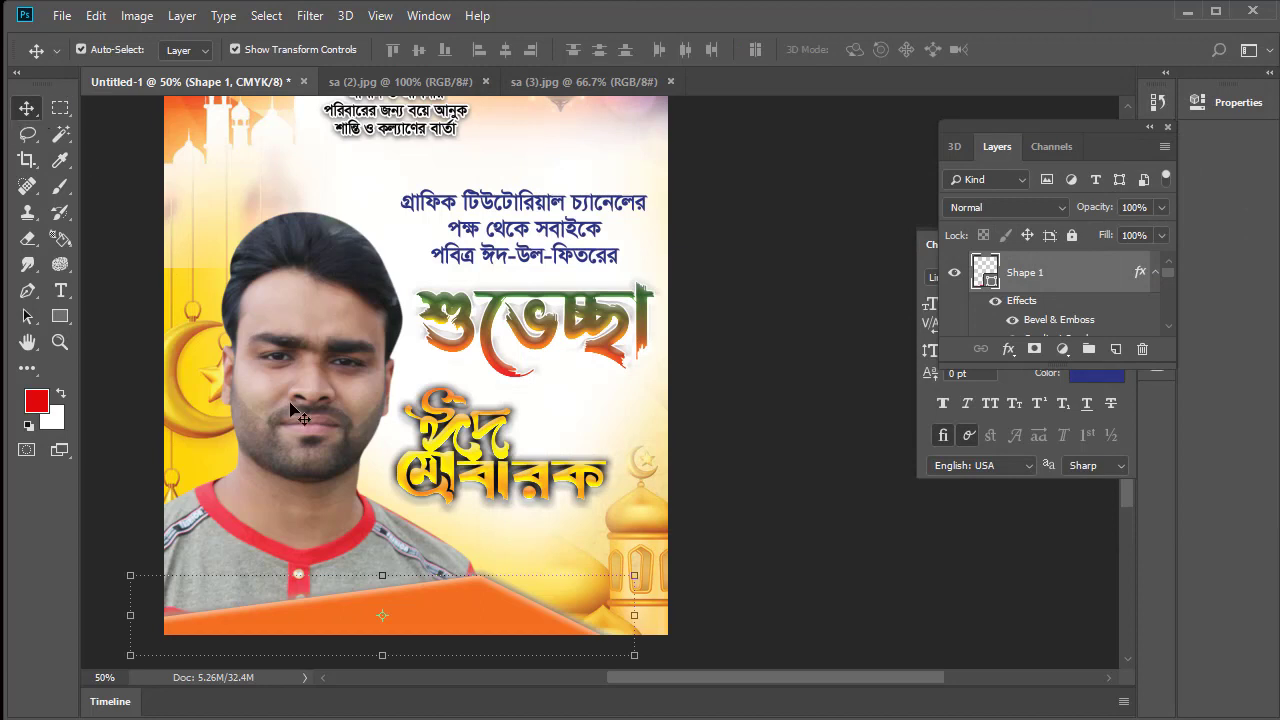
Move the portrait photo slightly upward.
mouse_move(300, 415)
left_mouse_down()
mouse_move(307, 390)
mouse_move(315, 420)
left_mouse_up()
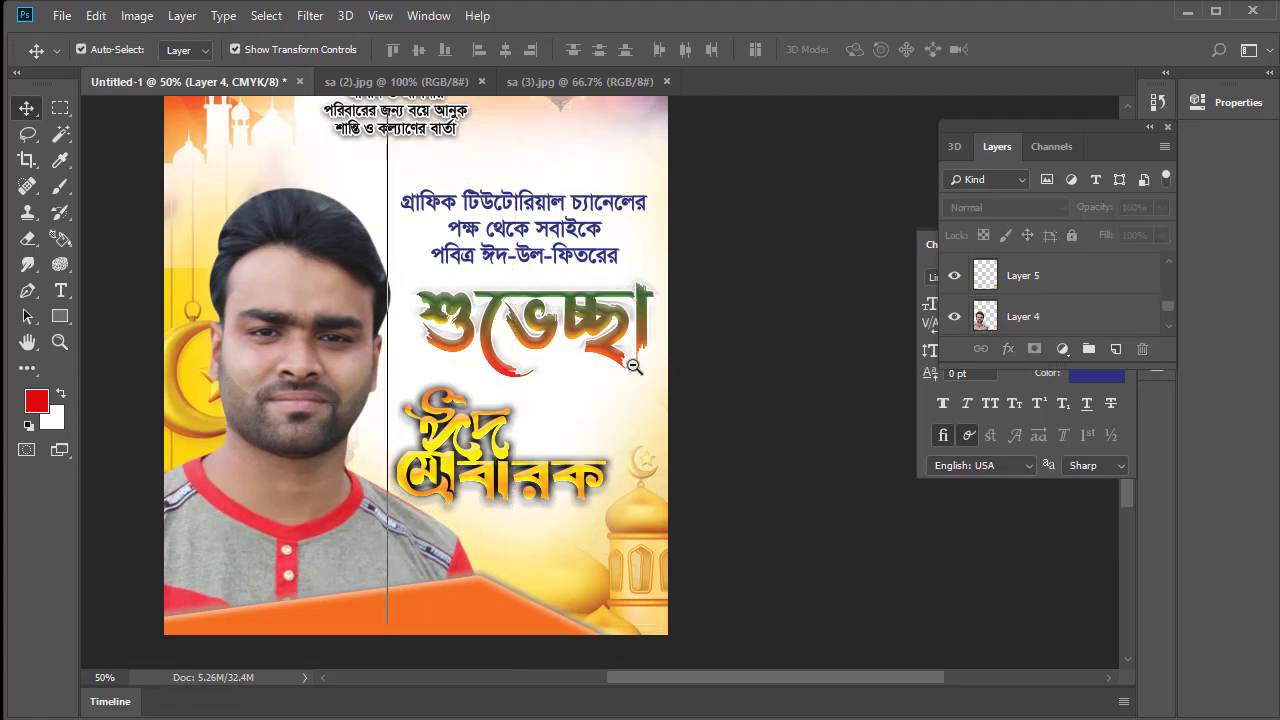
key("ctrl+minus")
key("ctrl+plus")
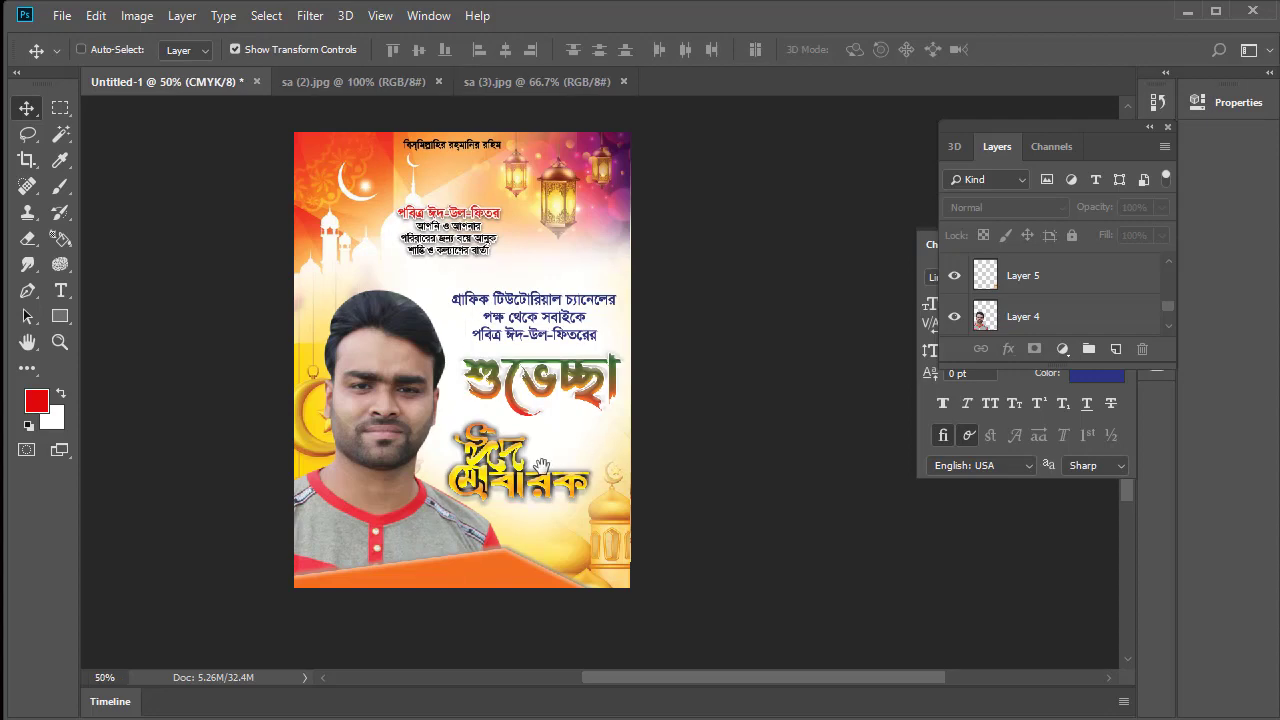
scroll(480, 430, "down", 3)
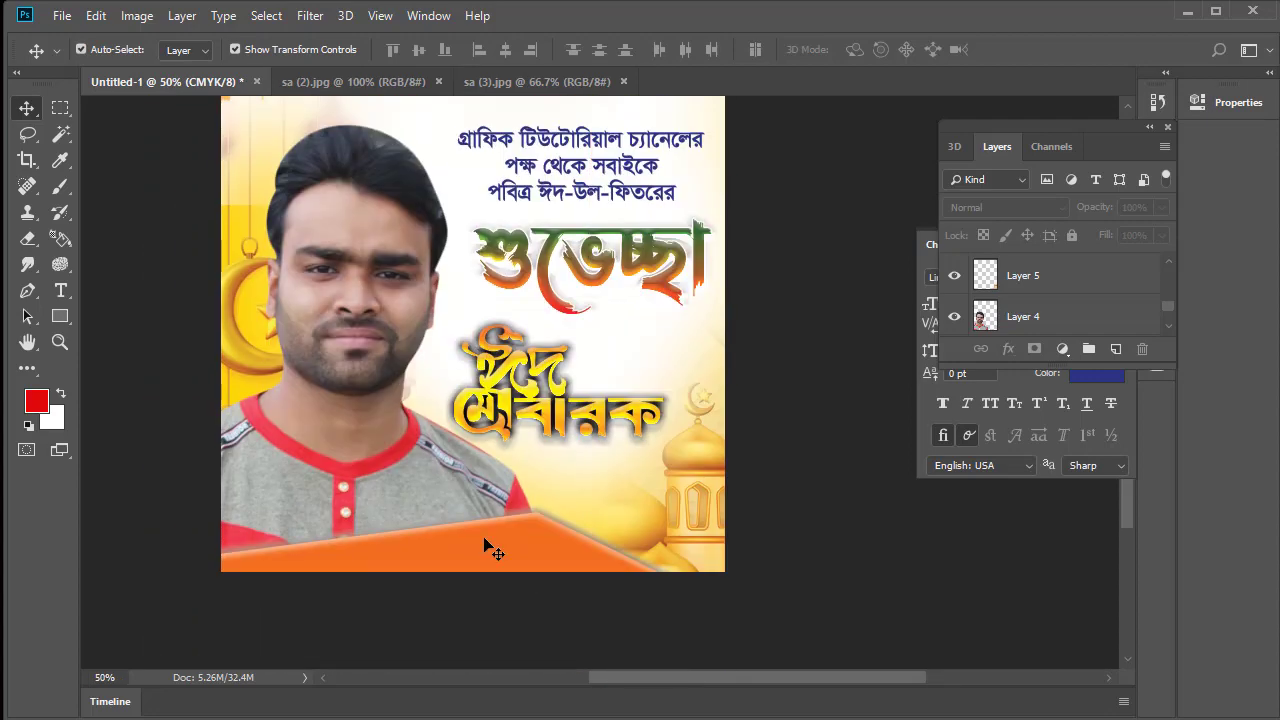
Stretch the orange bottom shape to about 104% width and 147.5% height.
left_click(486, 540)
left_click_drag(436, 511, 437, 492)
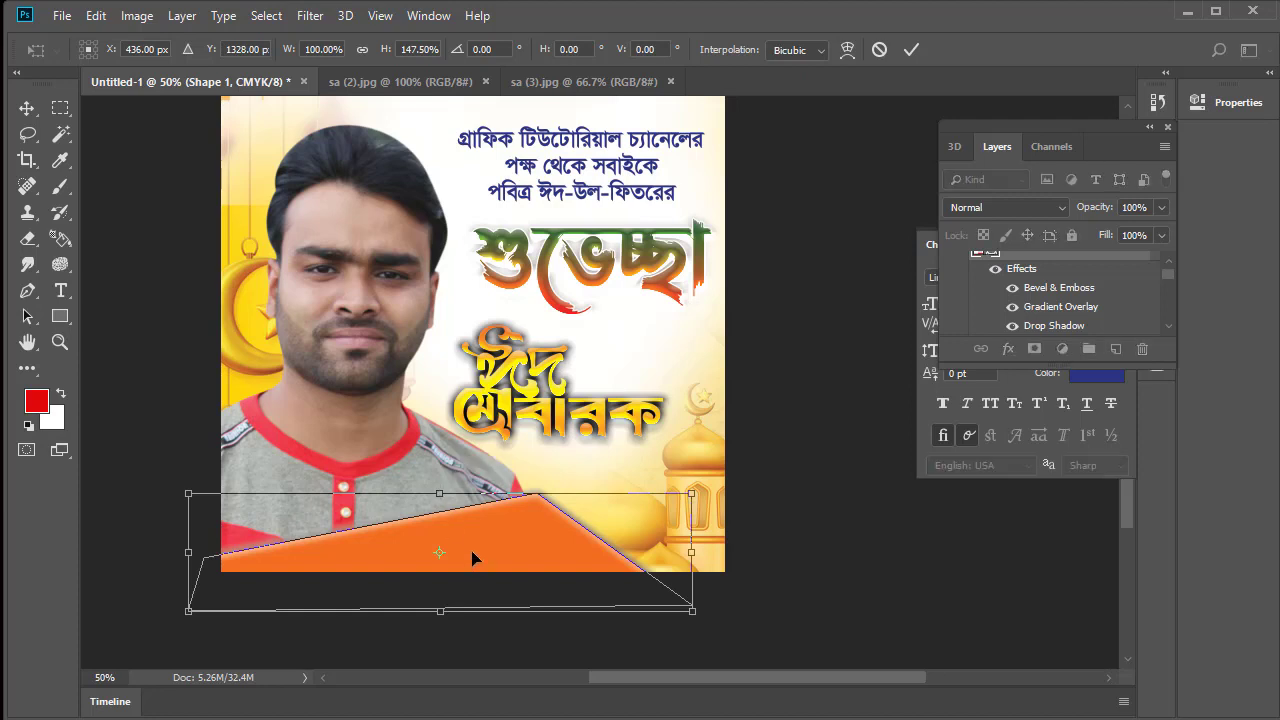
left_click_drag(474, 563, 468, 556)
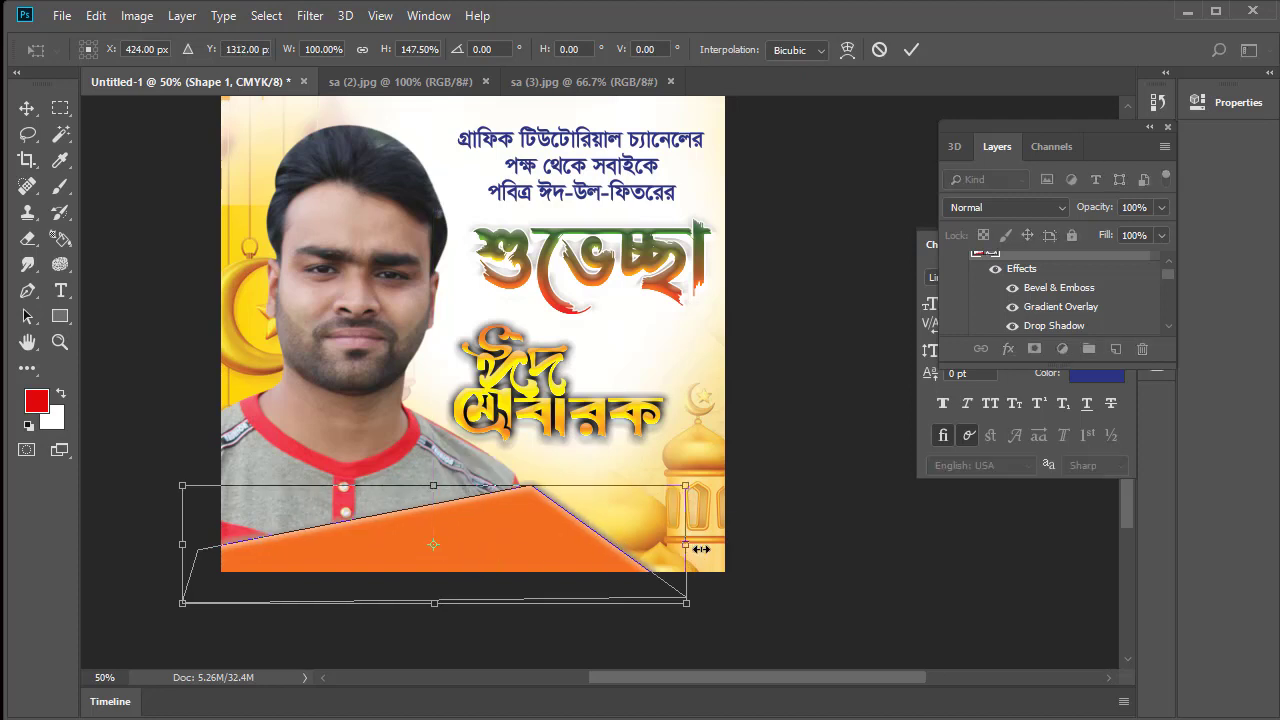
left_click_drag(701, 549, 719, 549)
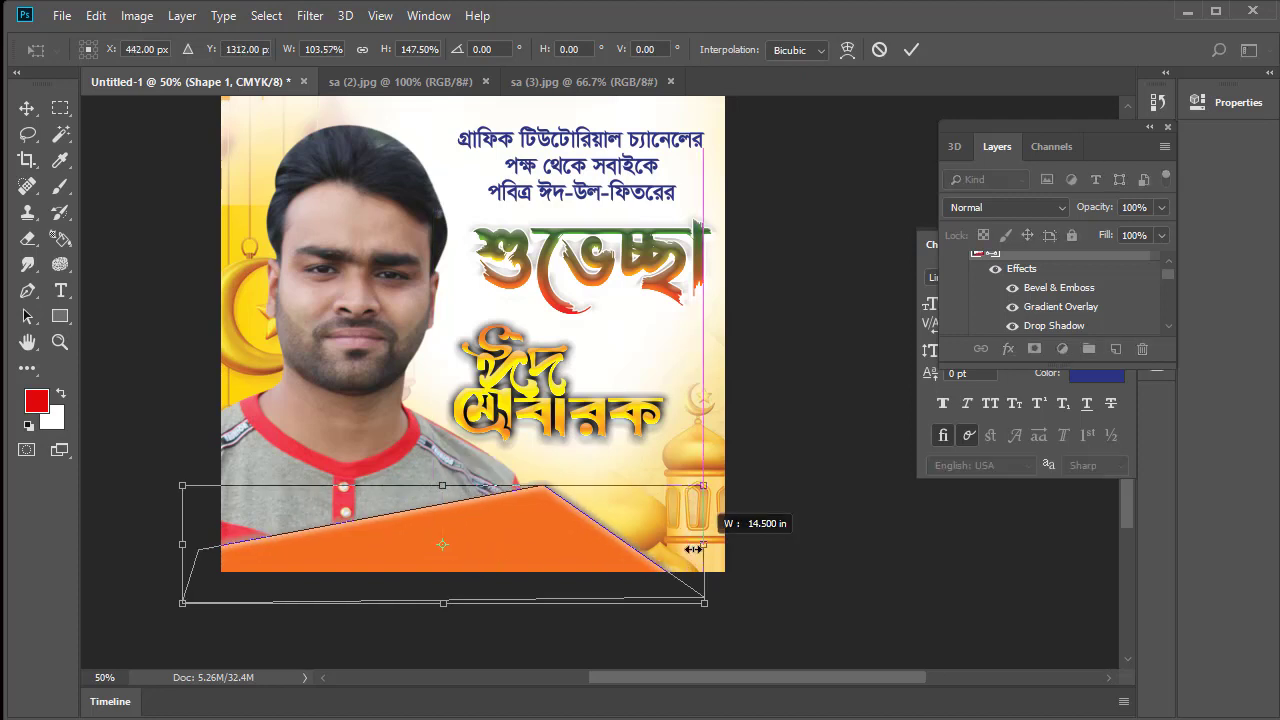
left_click(911, 49)
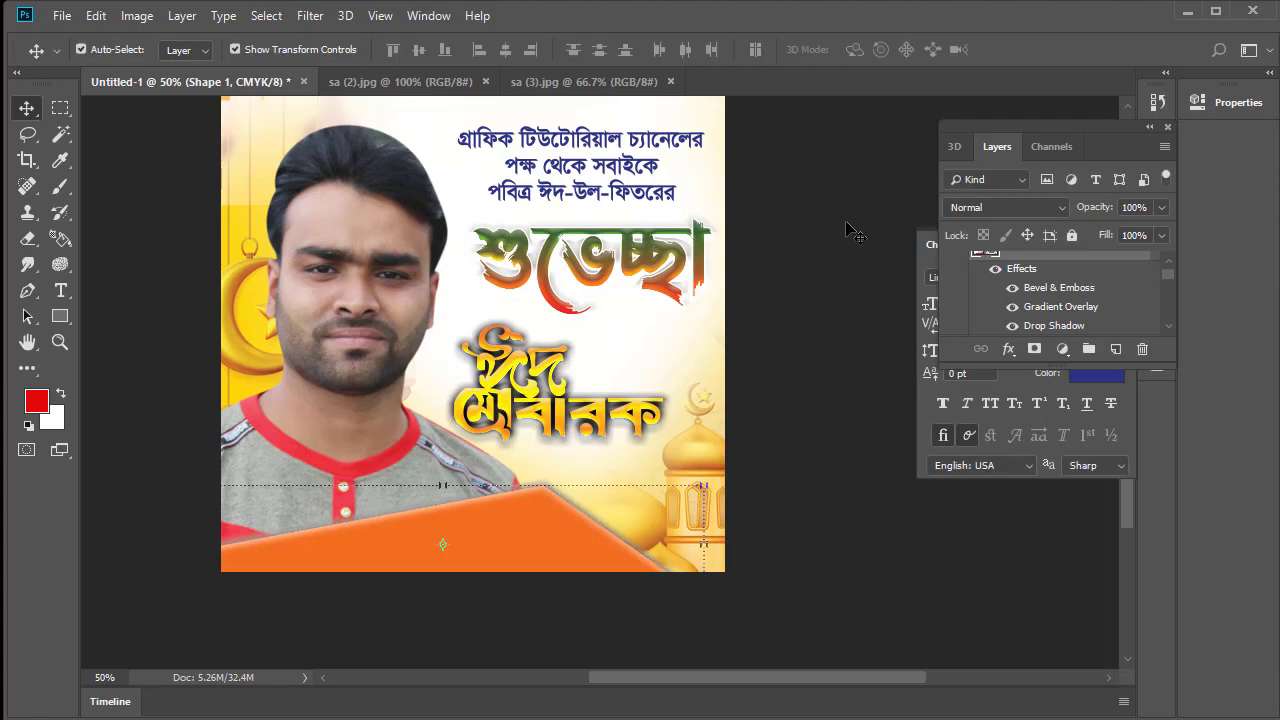
left_click(630, 311, "alt")
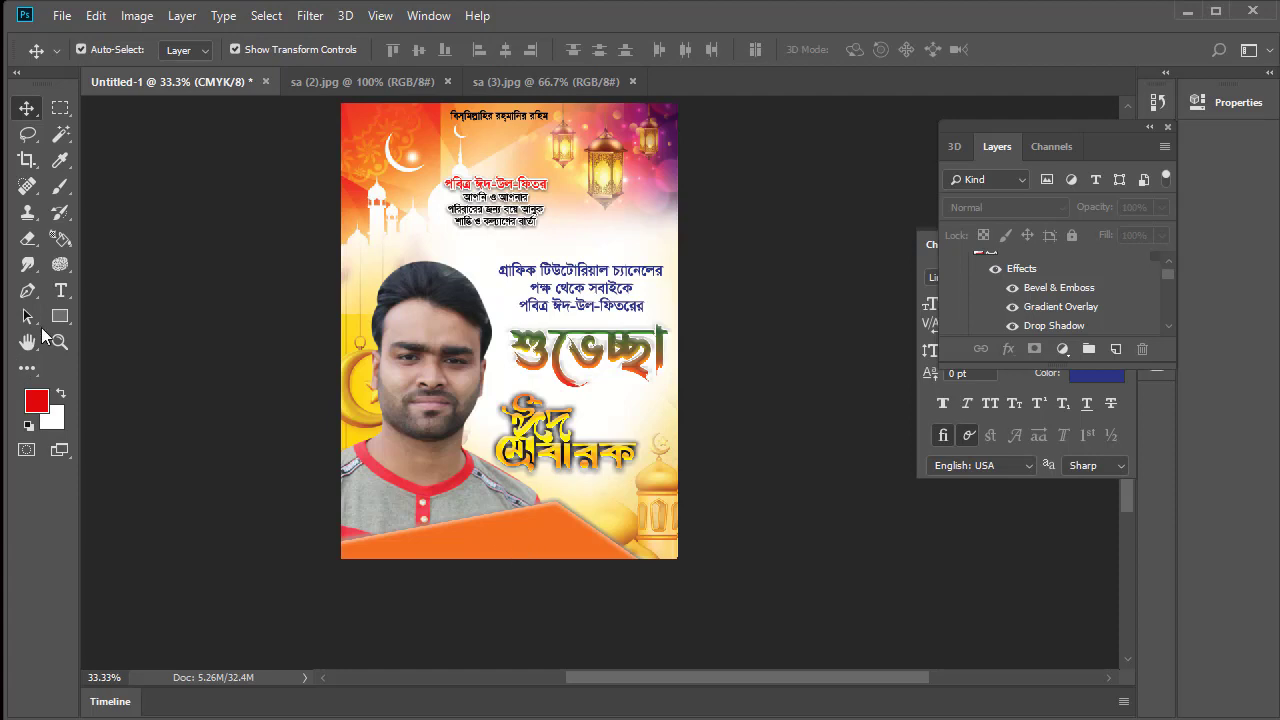
Paste the two-line Bengali credit at the poster's bottom and set it in SutonnyMJ.
left_click(60, 290)
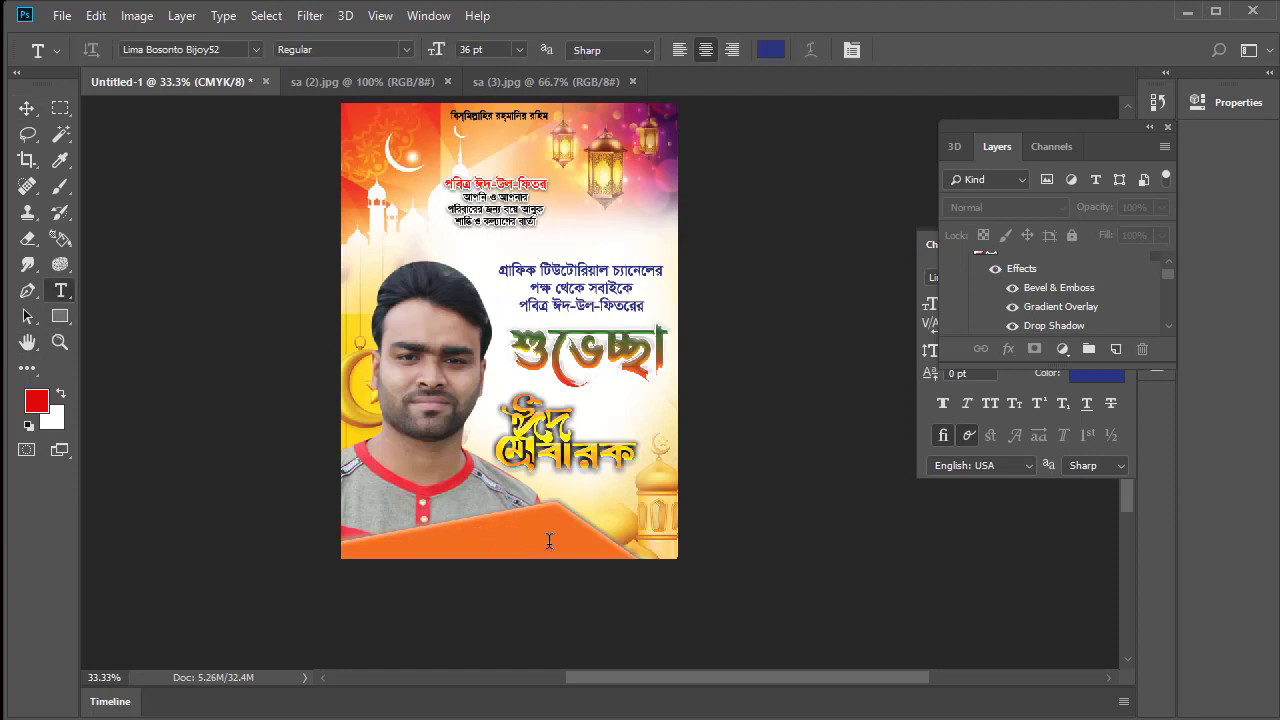
left_click(499, 543)
key("ctrl+v")
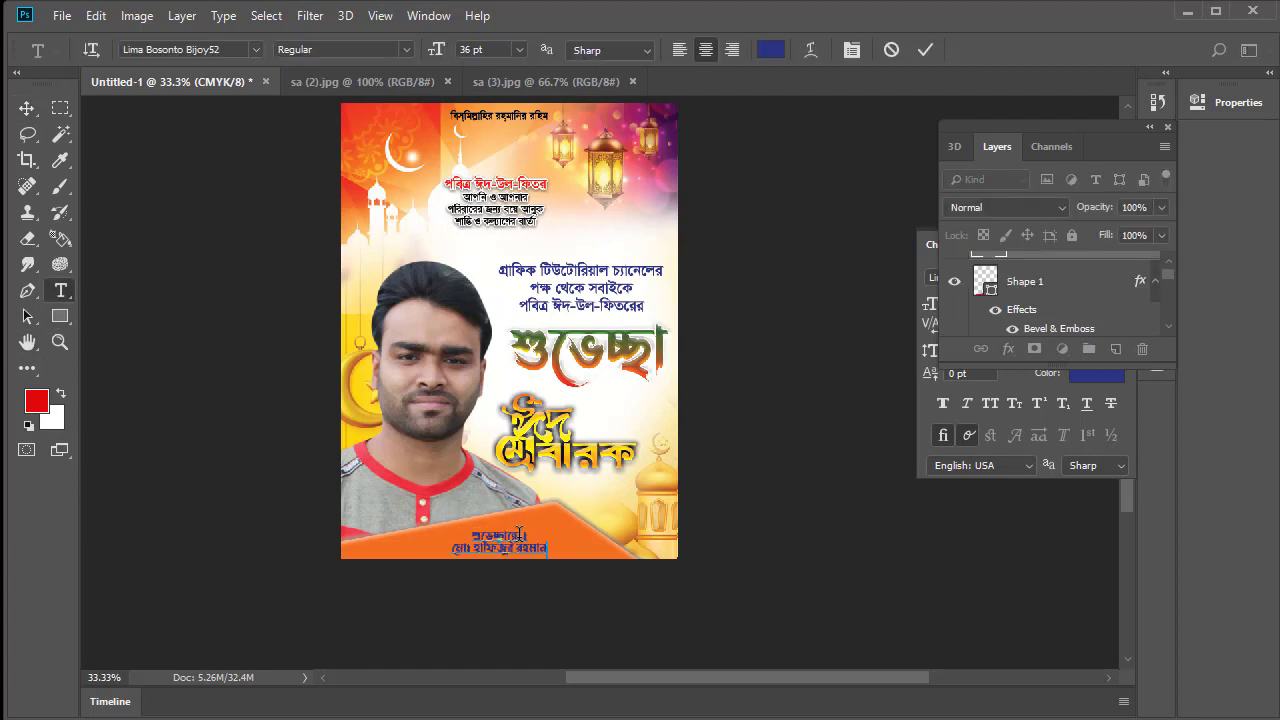
key("ctrl+a")
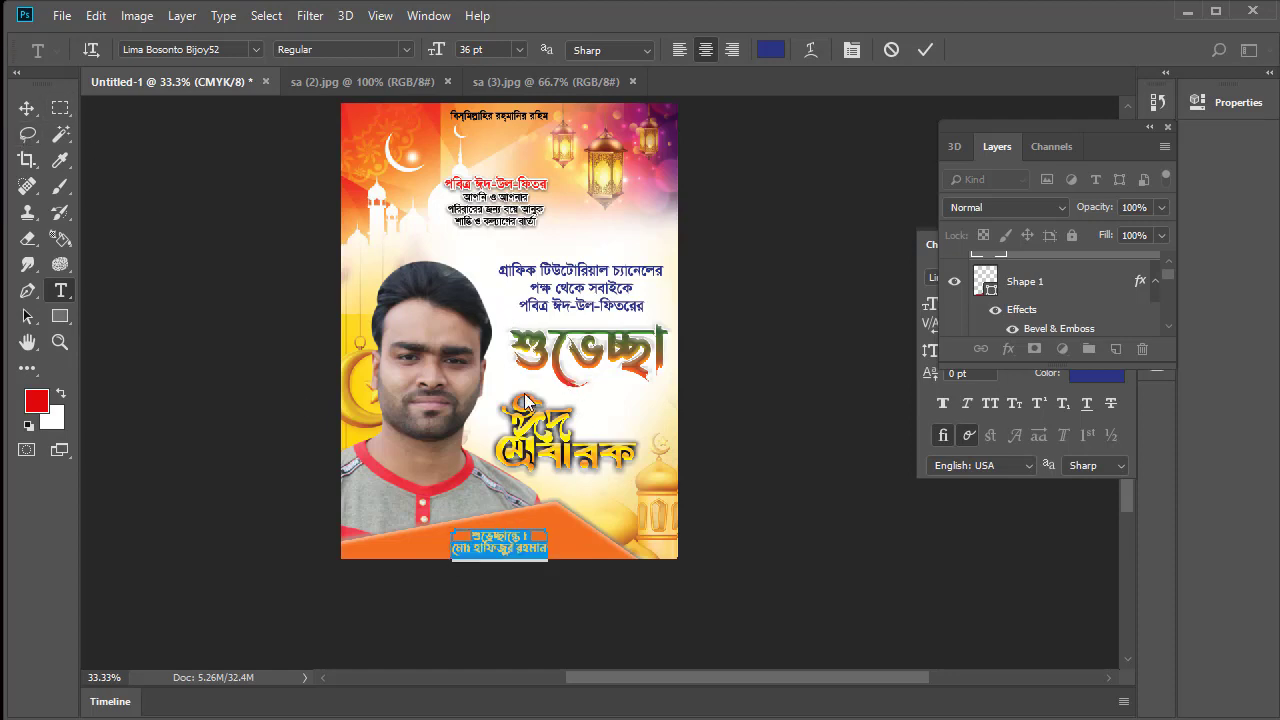
left_click(256, 49)
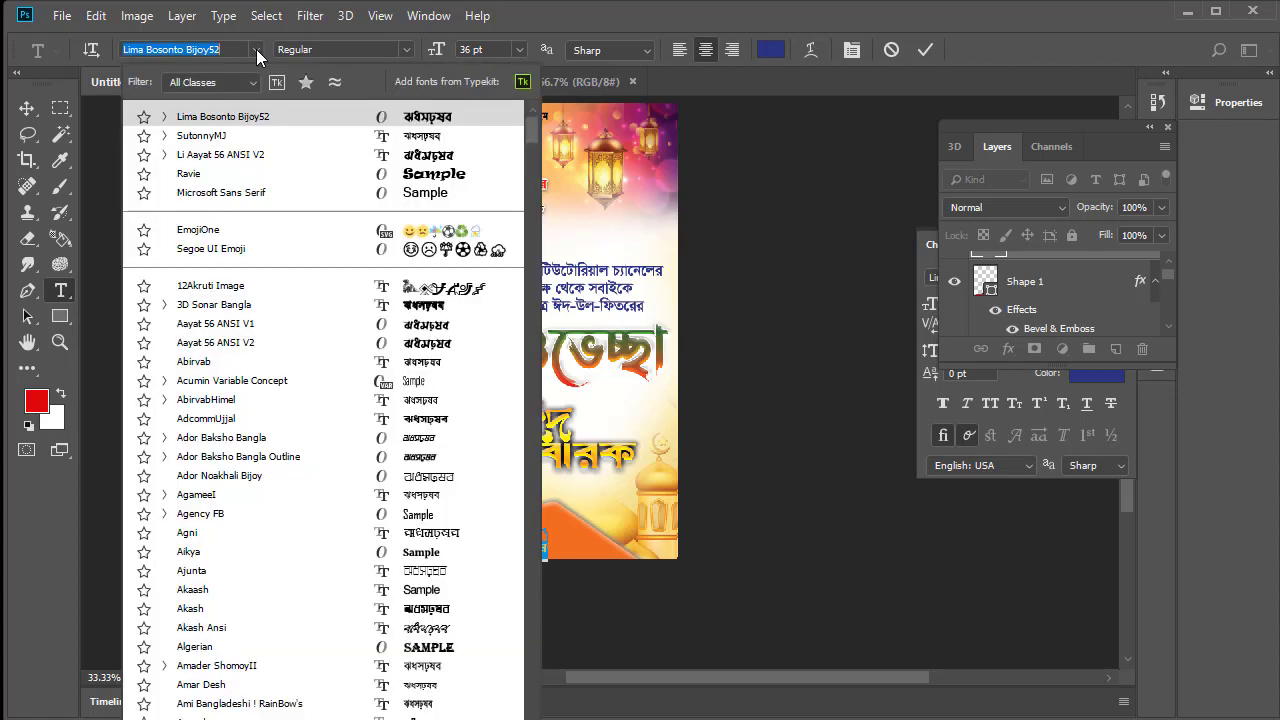
left_click(222, 136)
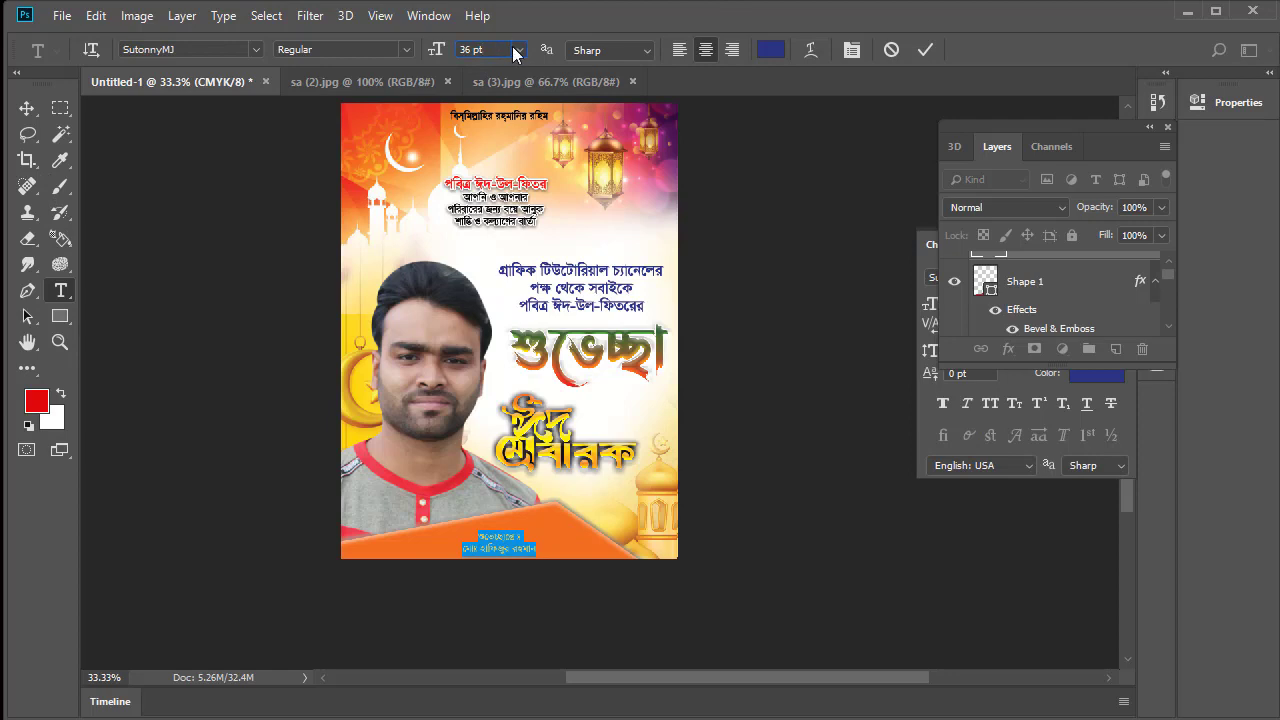
Set the credit text to 60 pt size with 48 pt leading.
left_click(518, 50)
left_click(494, 279)
left_click(519, 50)
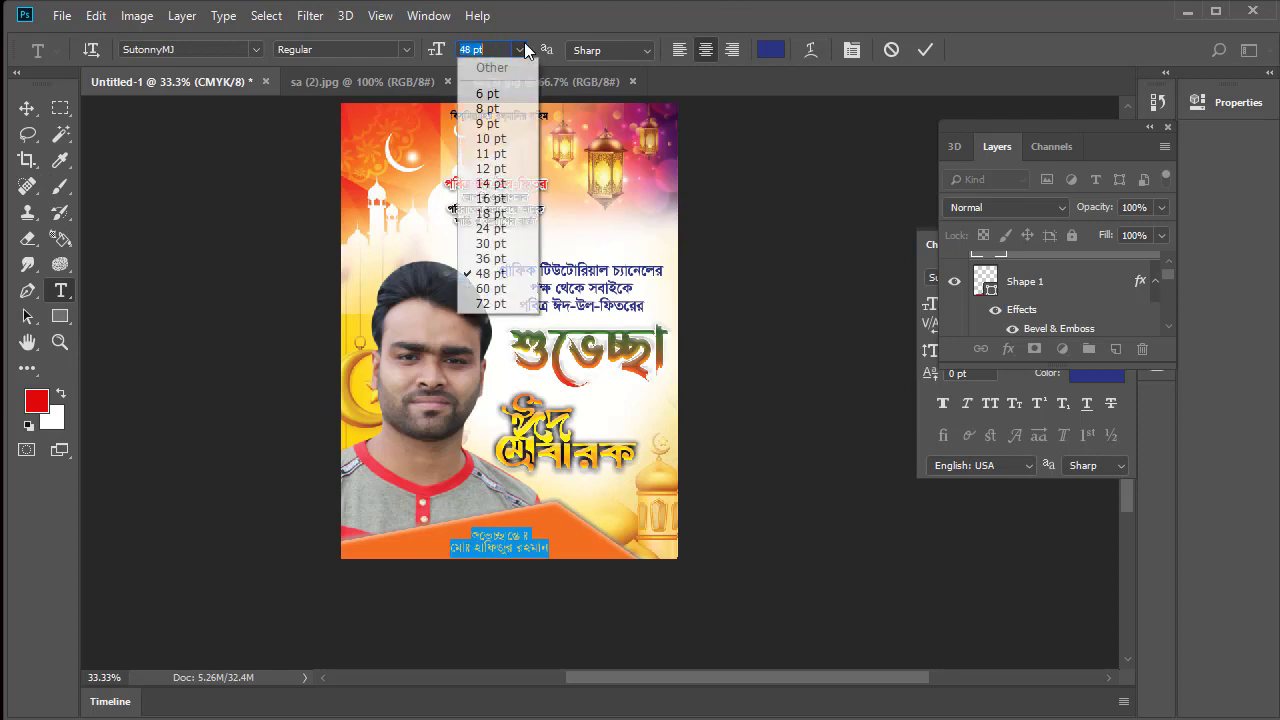
left_click(503, 295)
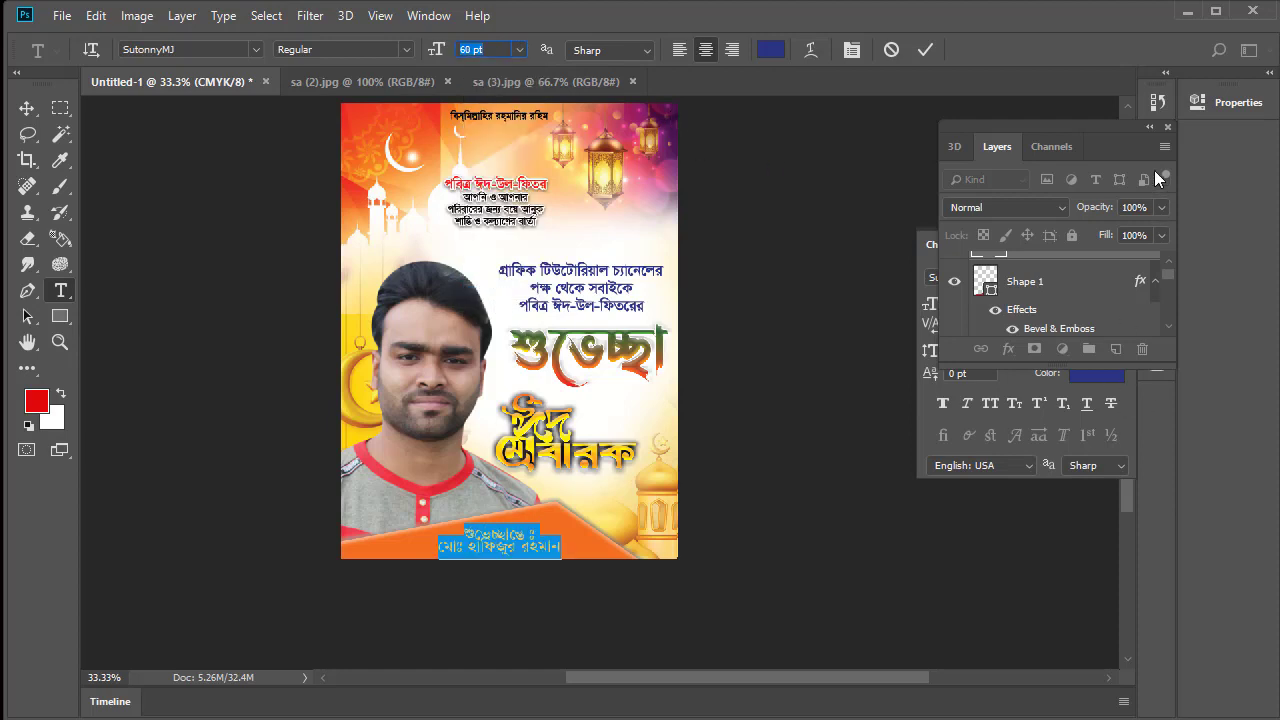
left_click(928, 410)
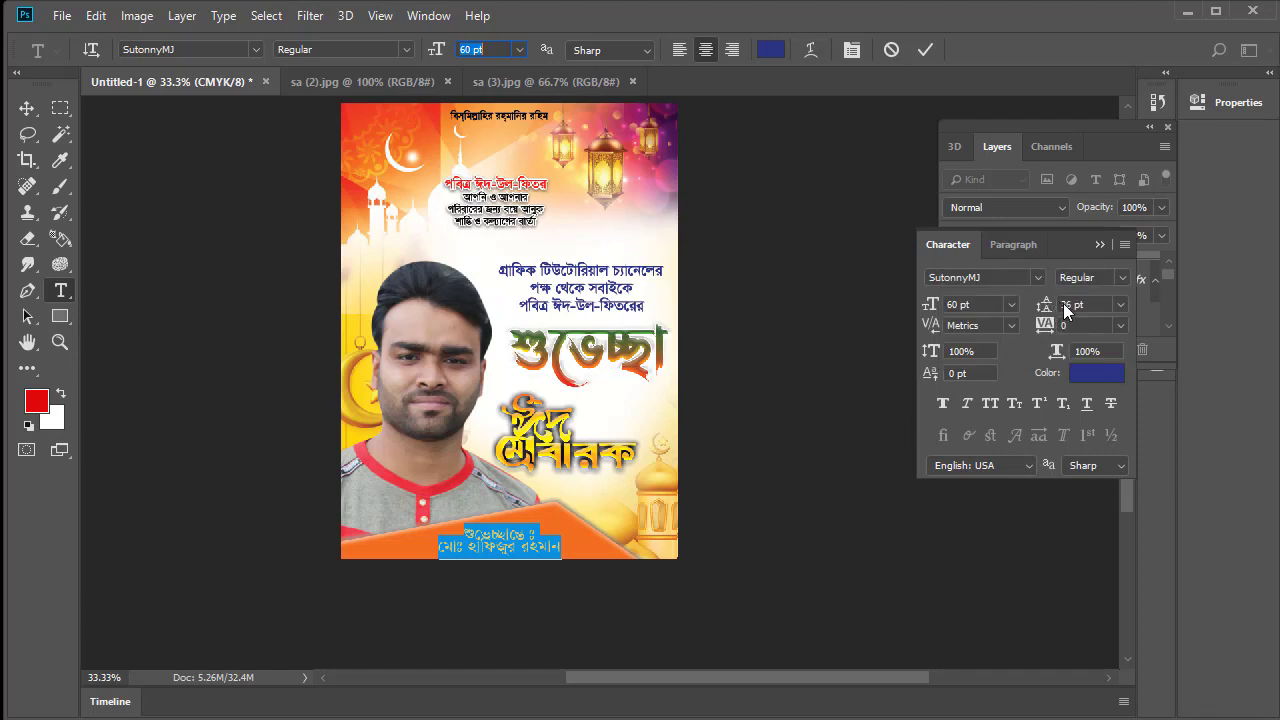
left_click(1121, 304)
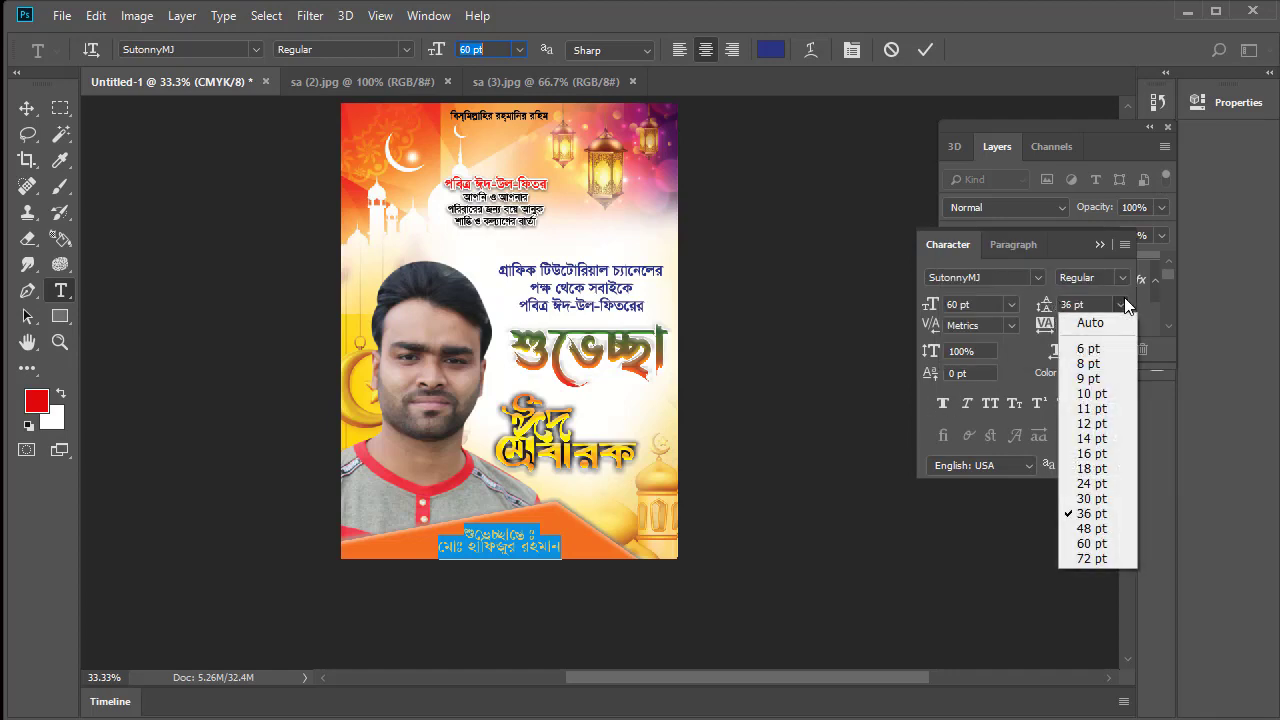
left_click(1090, 528)
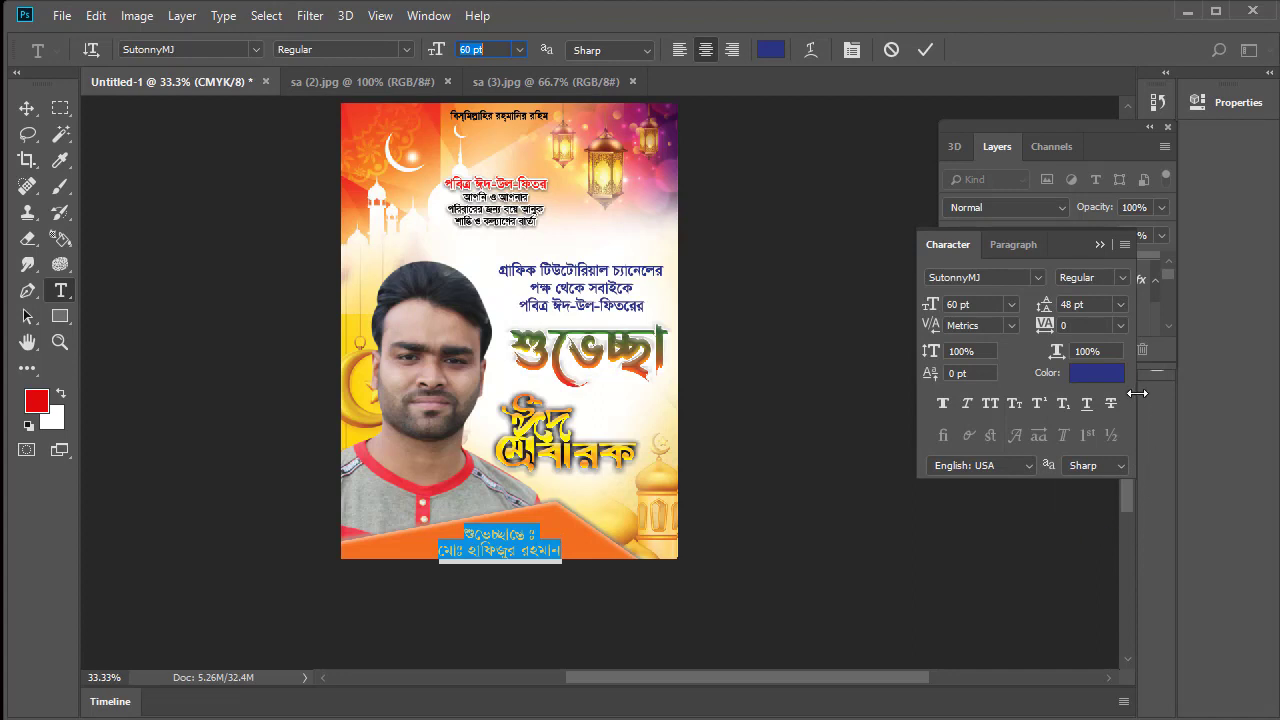
left_click(27, 108)
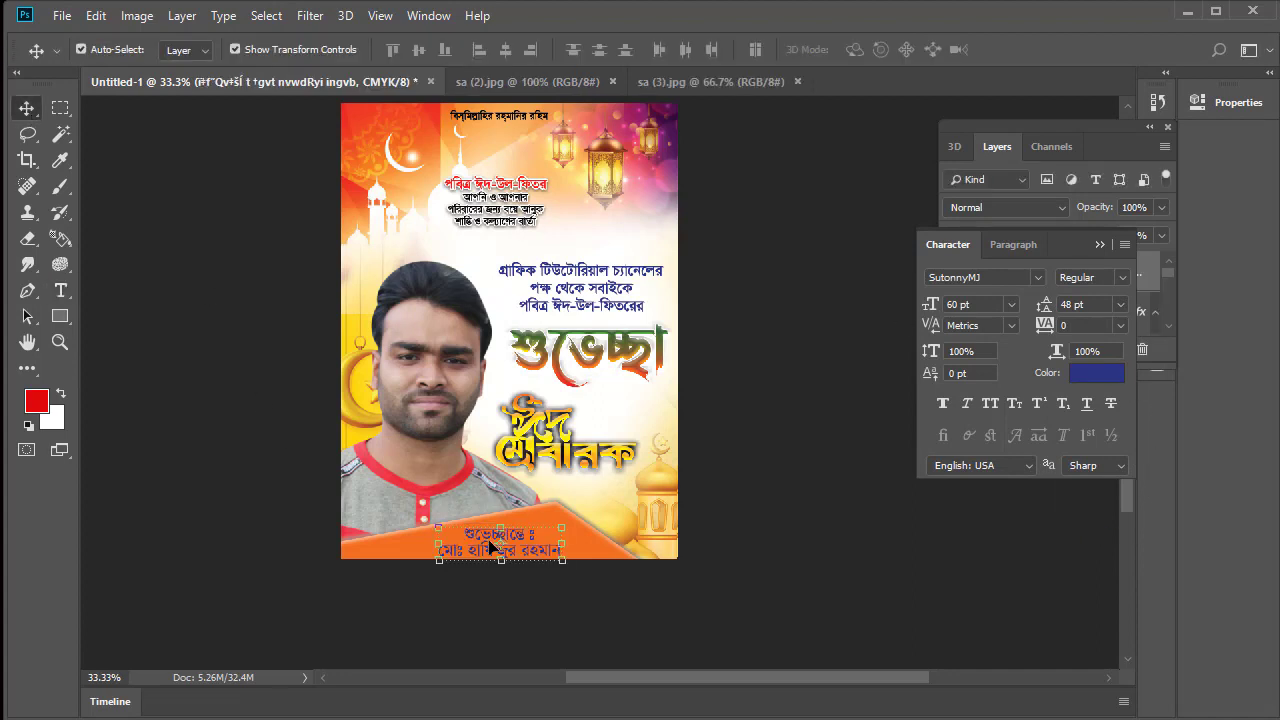
Position the credit text on the orange shape and make it Bold.
left_click_drag(492, 545, 516, 541)
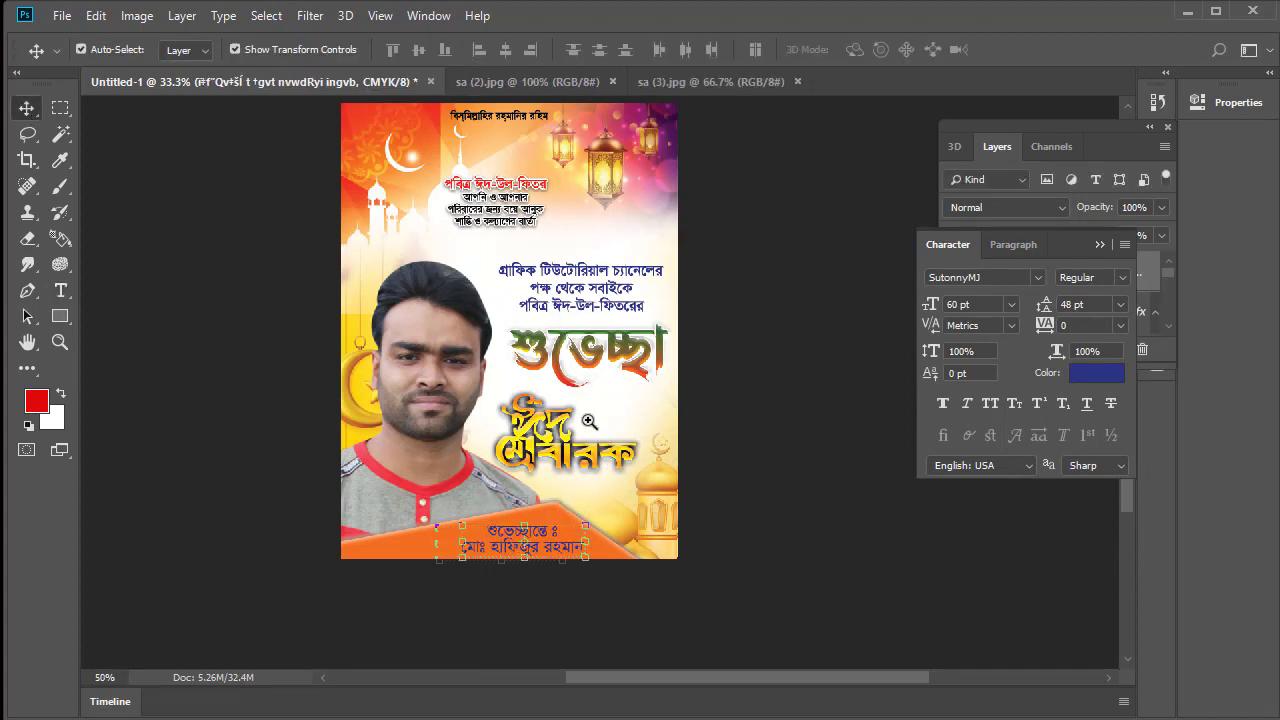
left_click(495, 436, "ctrl")
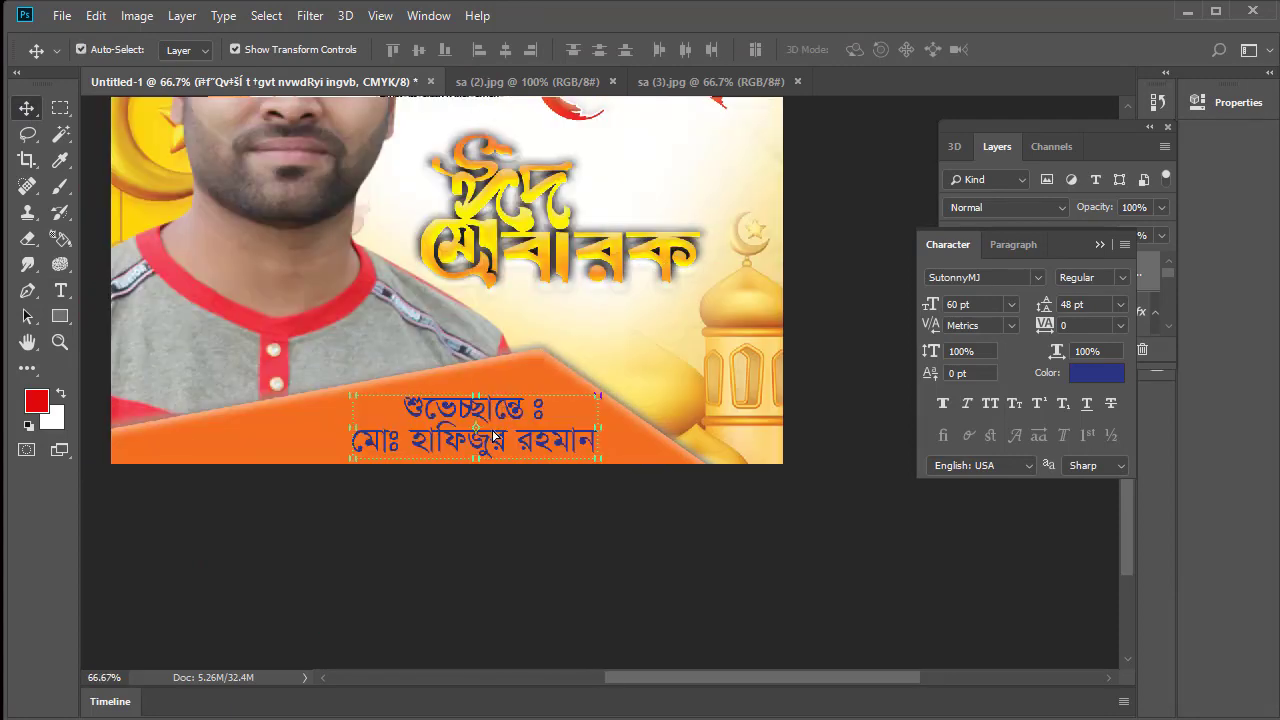
left_click_drag(493, 436, 477, 435)
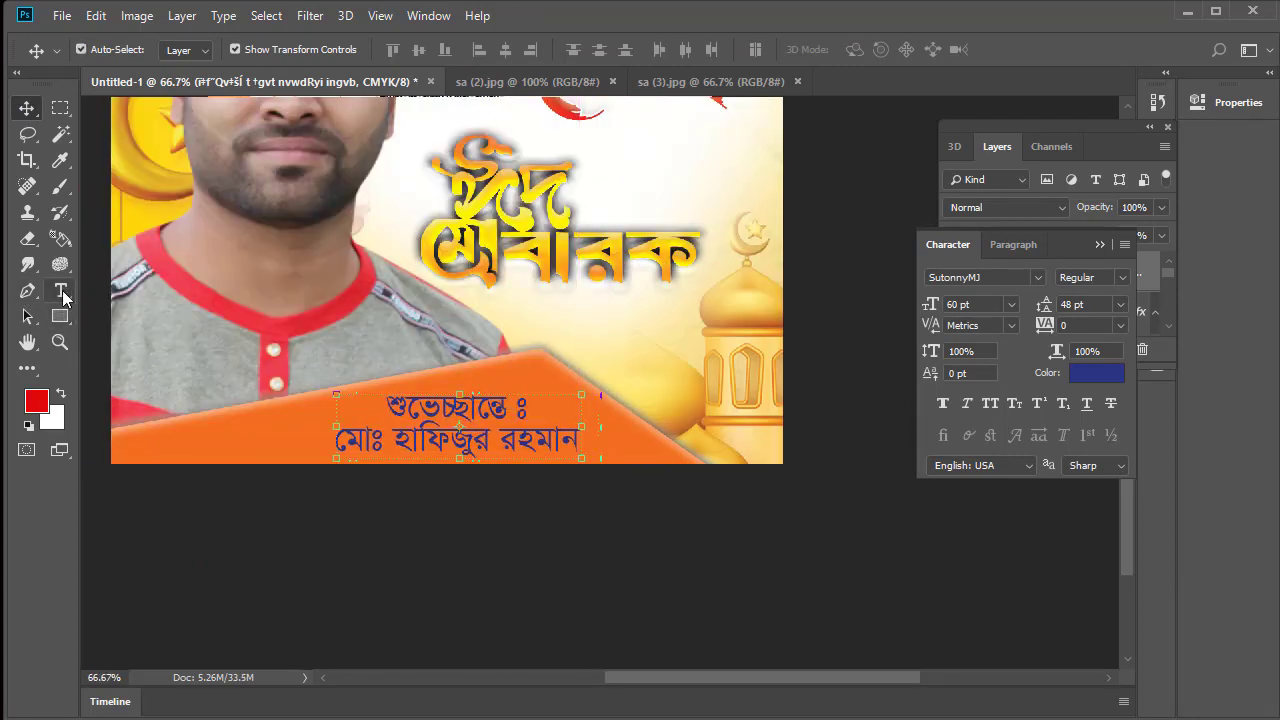
left_click(62, 291)
left_click(435, 410)
key("ctrl+a")
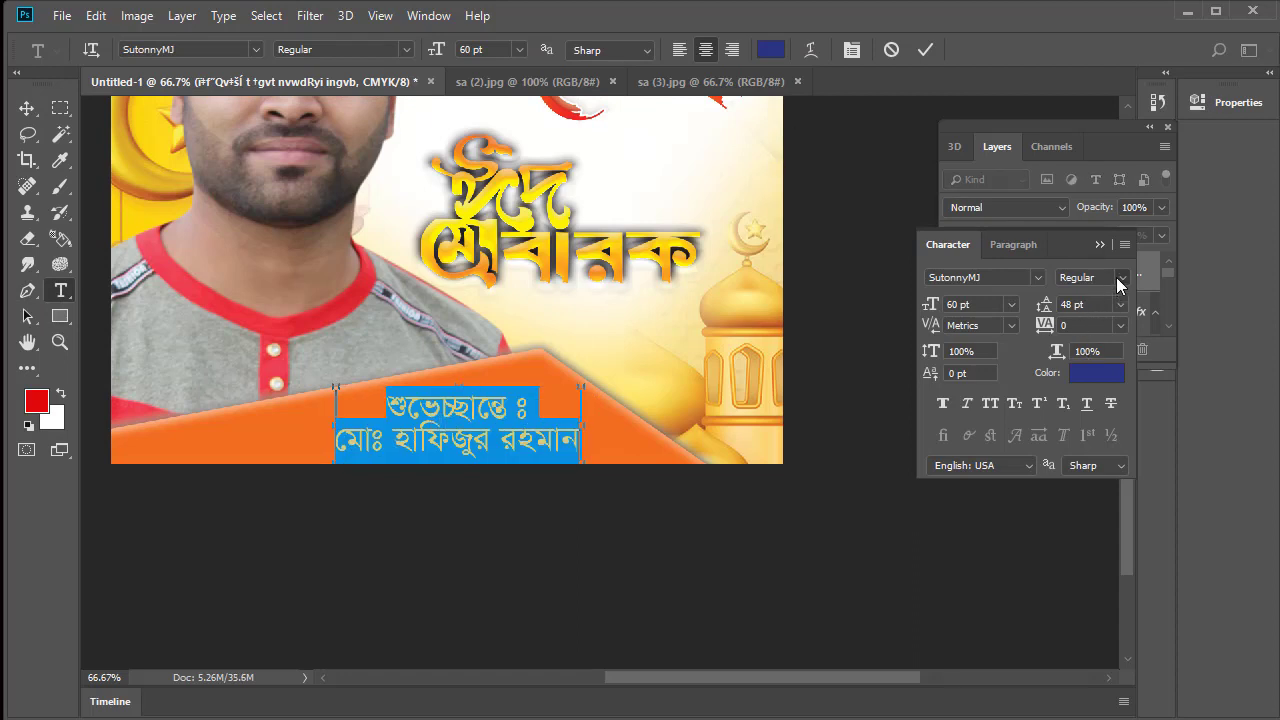
left_click(1120, 278)
left_click(1112, 330)
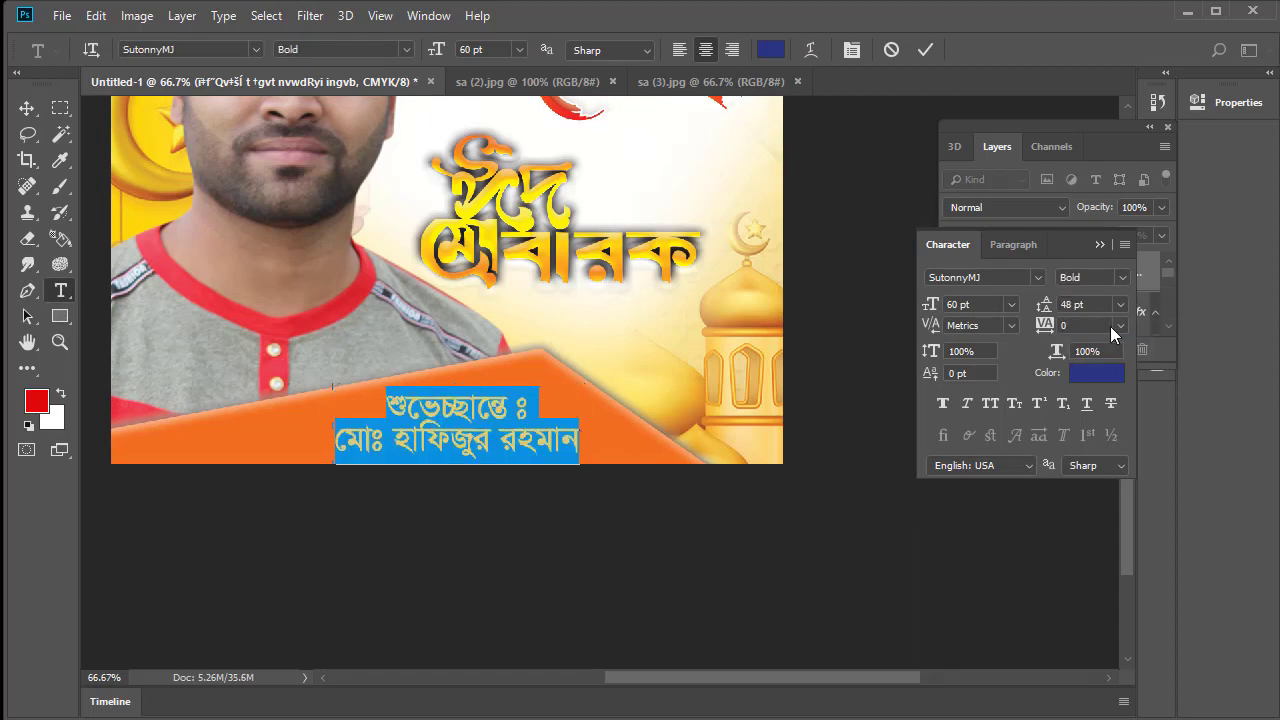
Colour the credit text white (#ffffff), commit it, and zoom out to the whole poster.
left_click(770, 48)
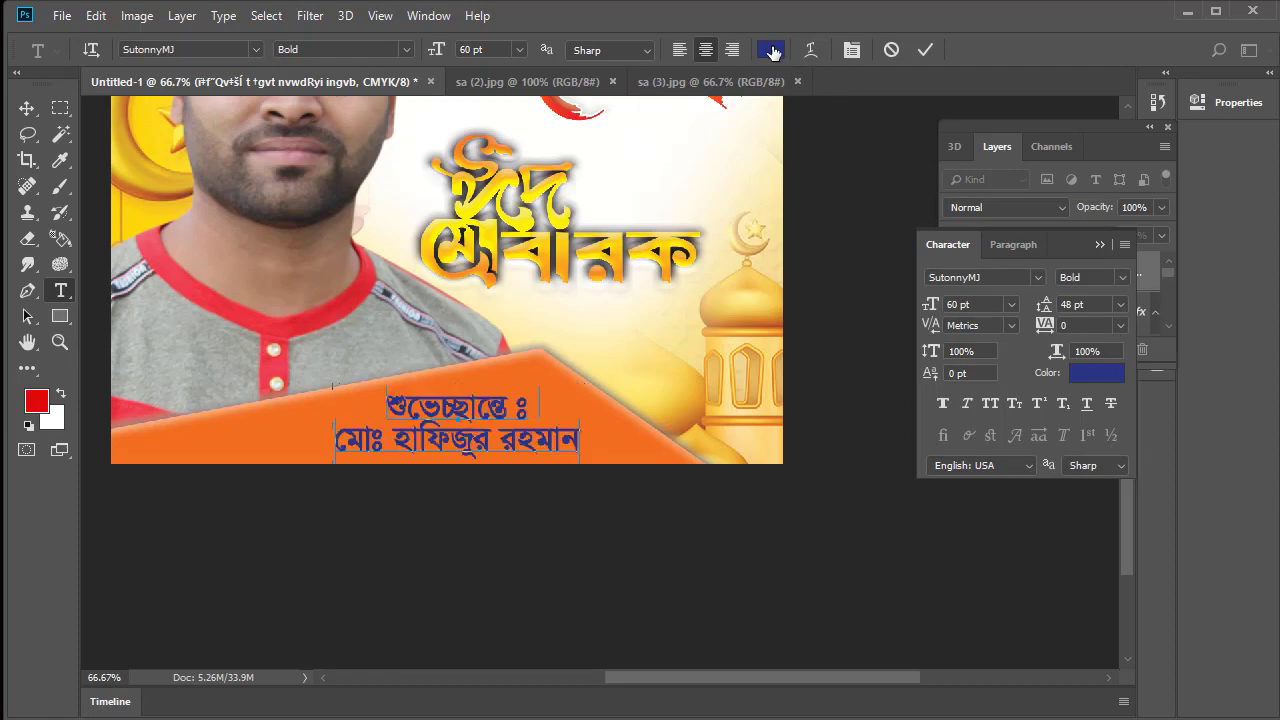
left_click_drag(652, 160, 645, 132)
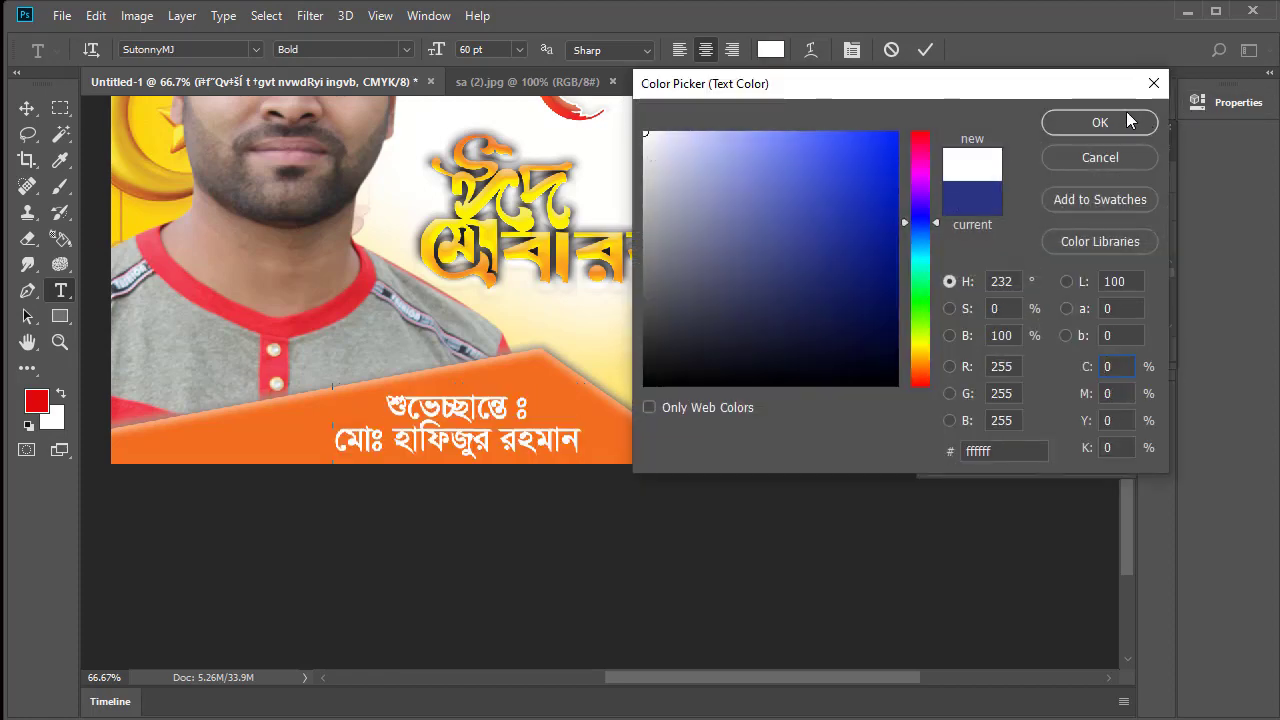
left_click(1060, 122)
key("ctrl+Return")
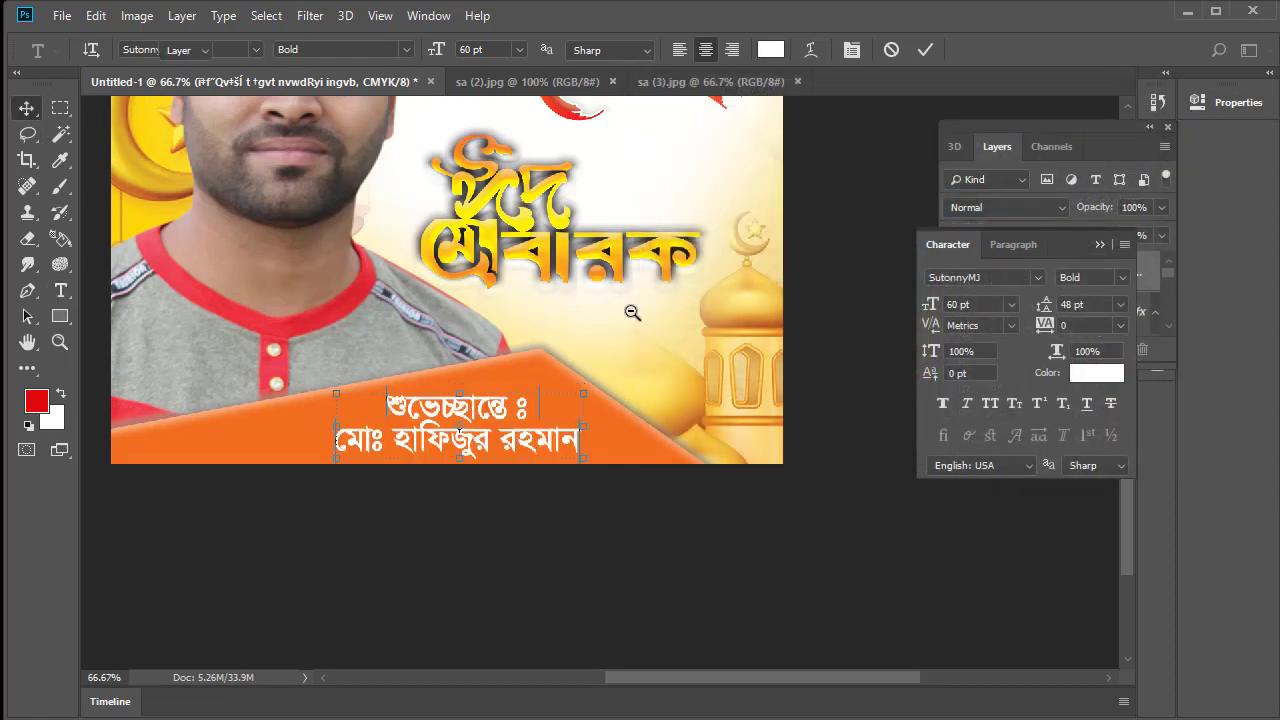
key("v")
key("ctrl+minus")
key("ctrl+minus")
left_click_drag(548, 262, 610, 302)
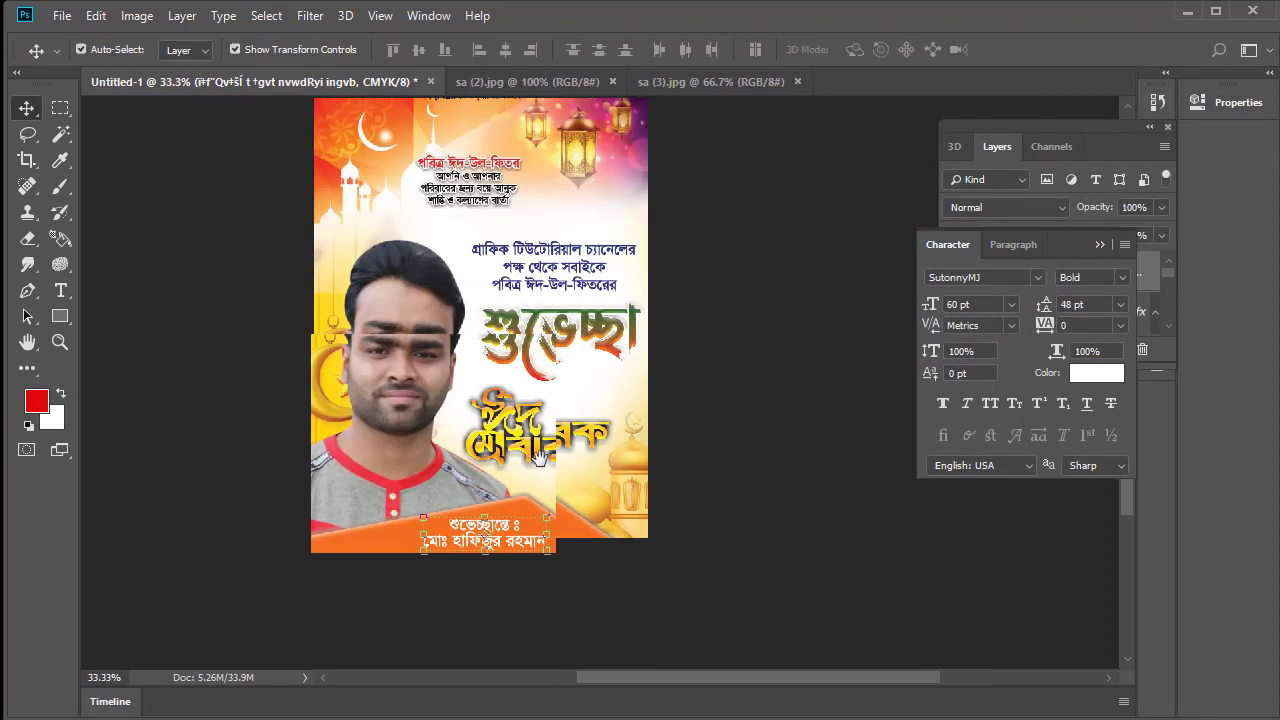